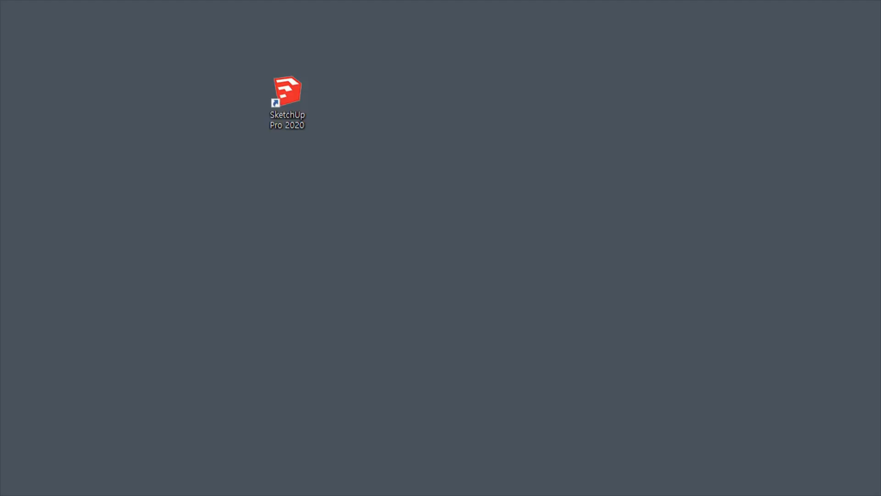
- Launch SketchUp Pro 2020 from the desktop
left_click(267, 267)
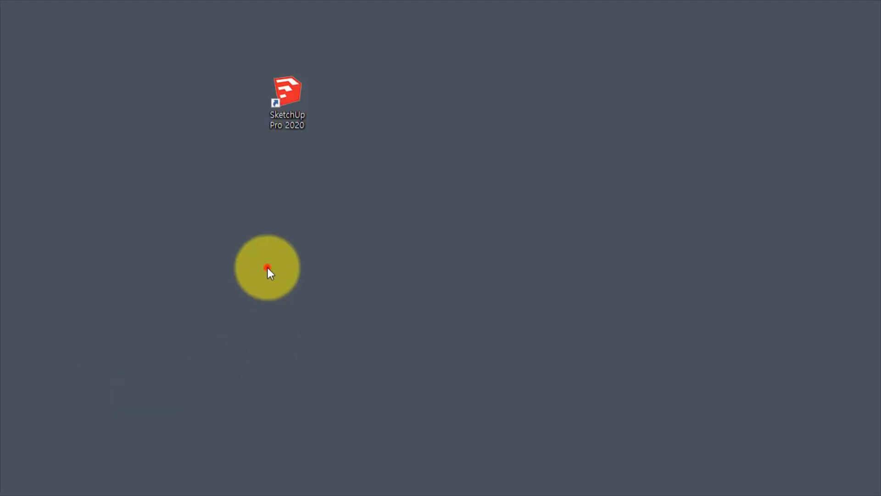
double_click(284, 112)
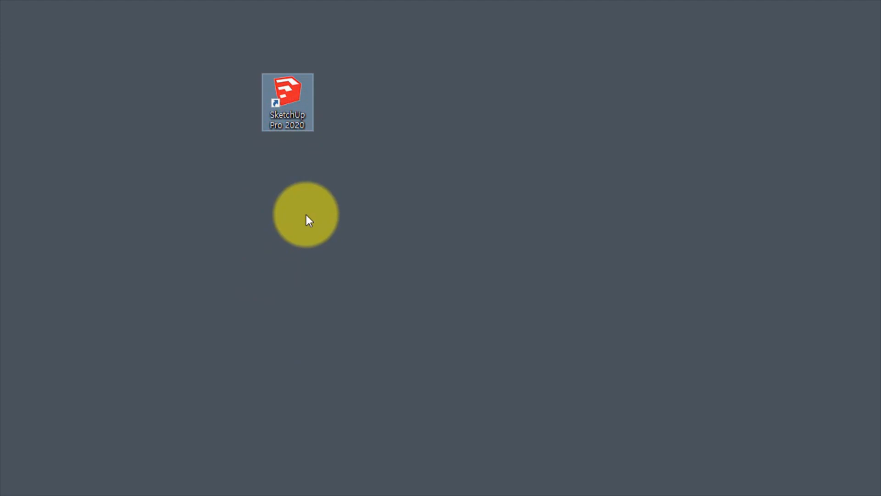
left_click(352, 234)
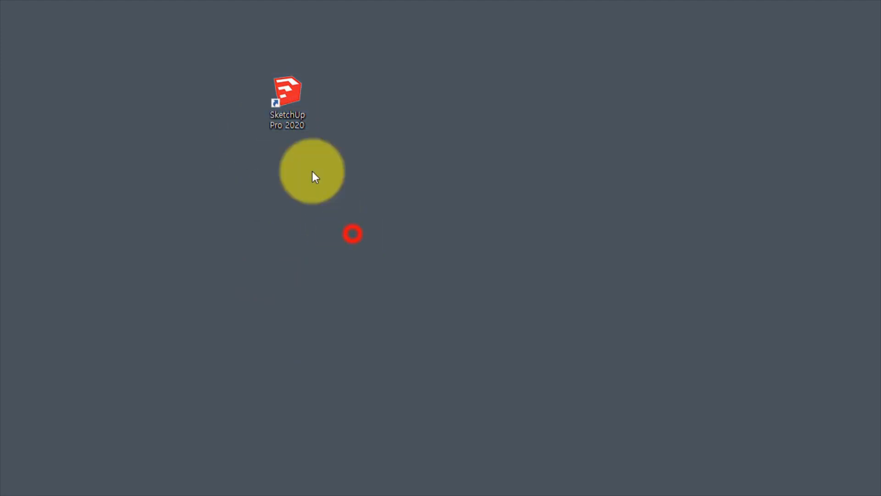
left_click(298, 95)
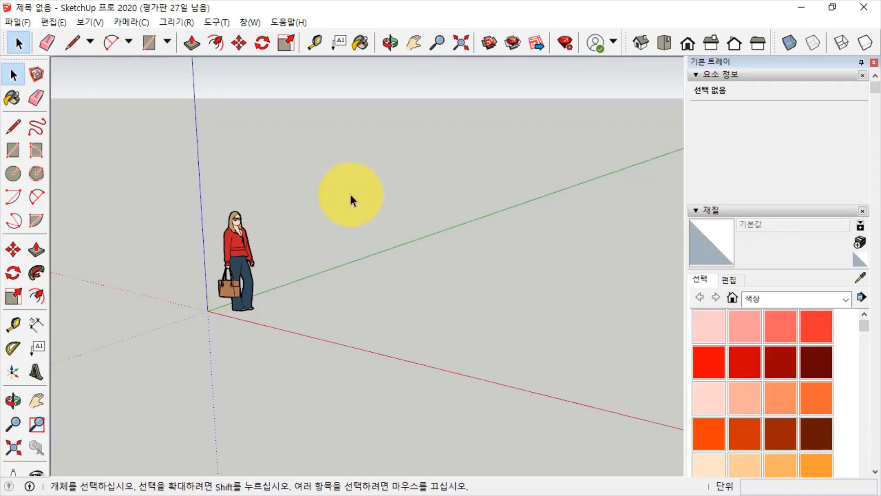
- Examine the default standing figure up close, selecting it to read its component details and clearing the selection
left_click(330, 219)
left_click(239, 253)
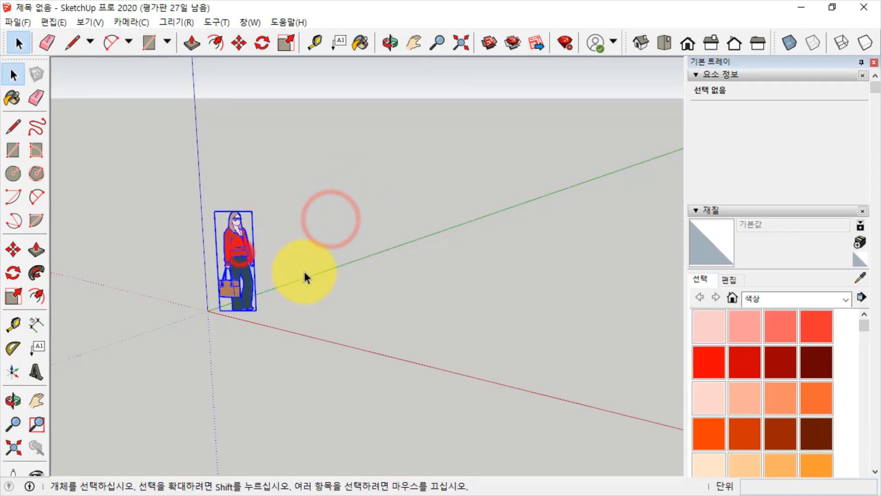
left_click(345, 308)
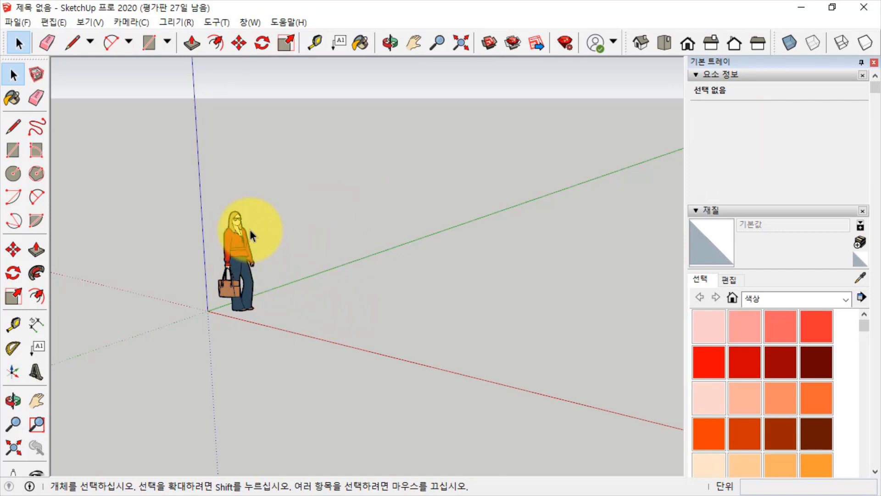
scroll(253, 221, "up", 3)
scroll(227, 253, "up", 2)
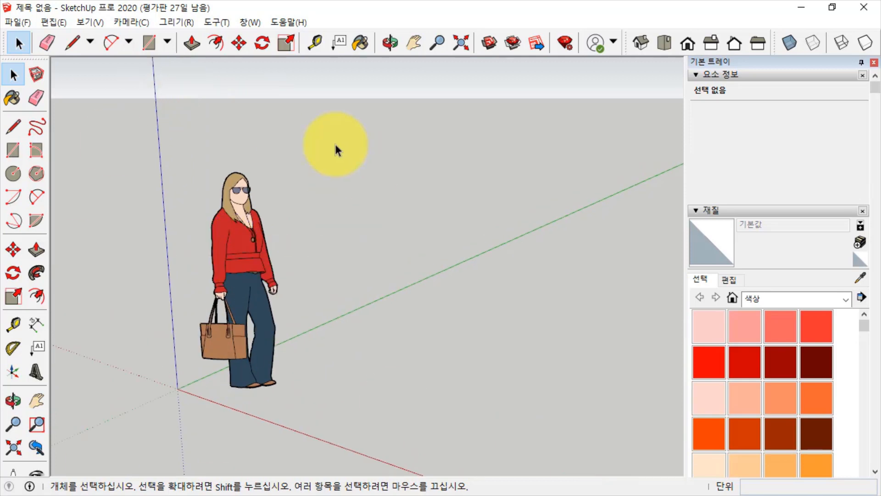
left_click(261, 383)
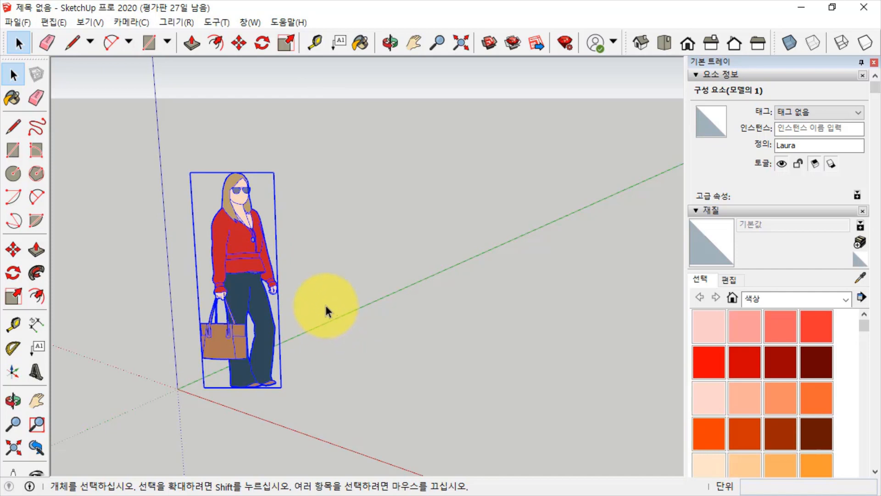
scroll(305, 246, "down", 3)
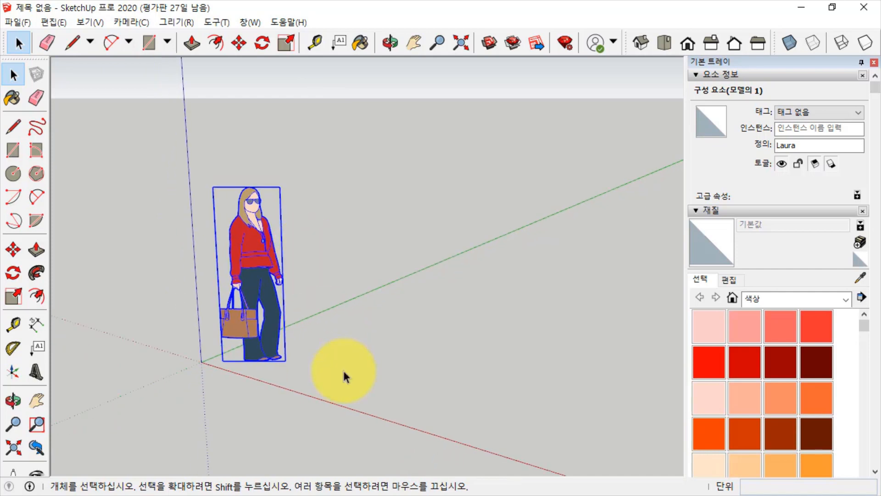
left_click(348, 351)
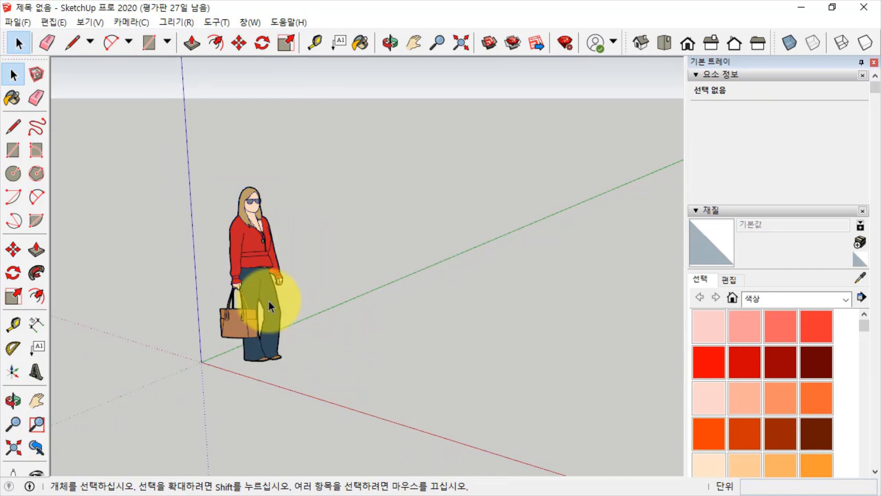
left_click(271, 304)
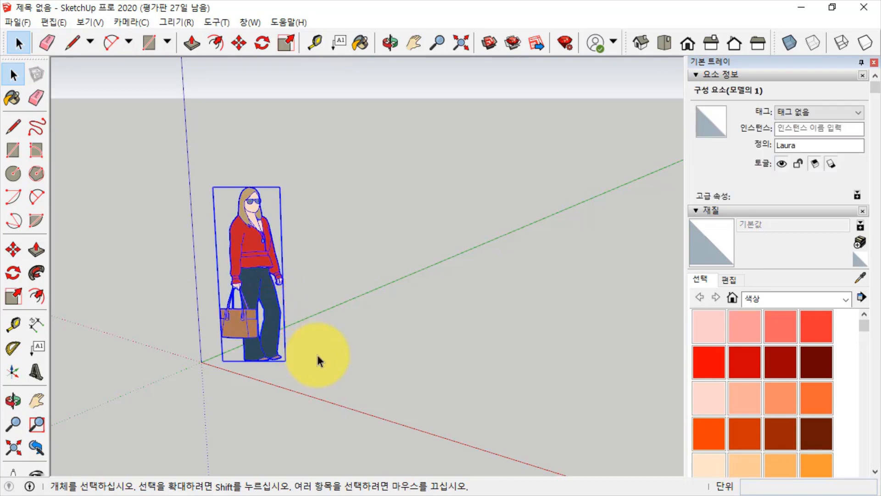
left_click(318, 355)
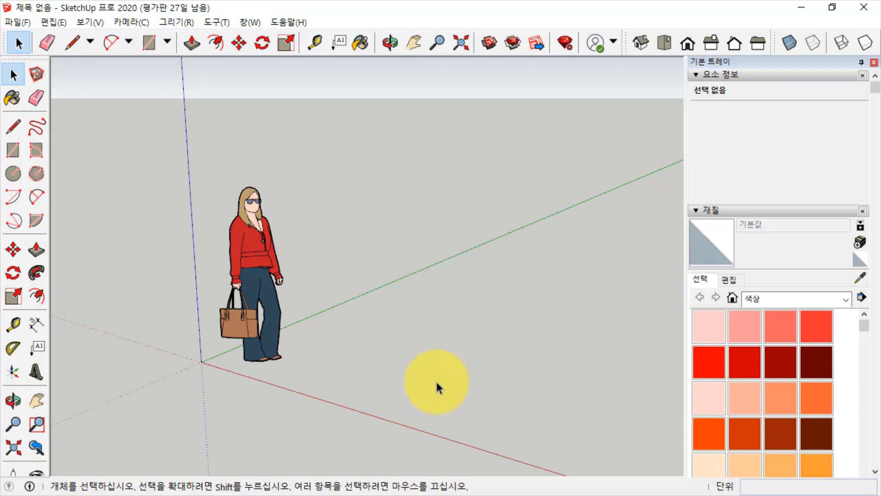
- Draw a rectangle about 1848 by 2662 mm on the ground beside the figure and push/pull it up about 2266 mm
mouse_move(451, 367)
middle_mouse_down()
mouse_move(408, 364)
mouse_move(441, 380)
middle_mouse_up()
middle_click_drag(493, 359, 395, 332)
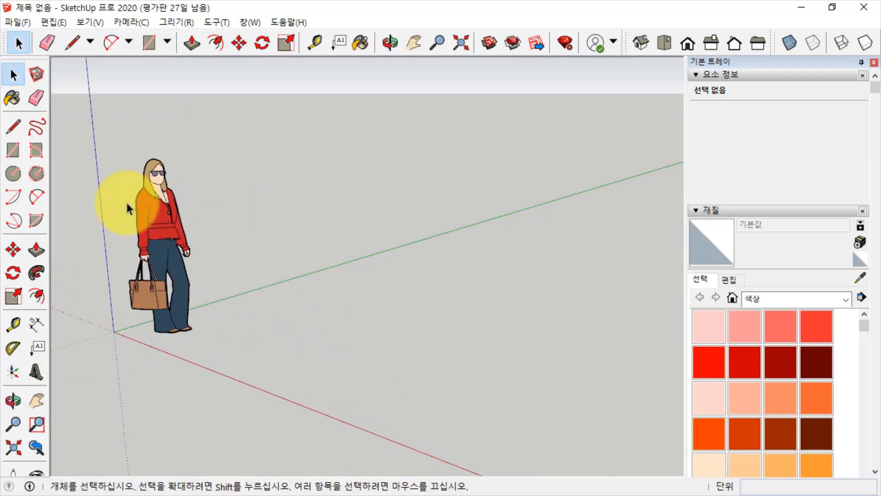
left_click(13, 149)
left_click(278, 336)
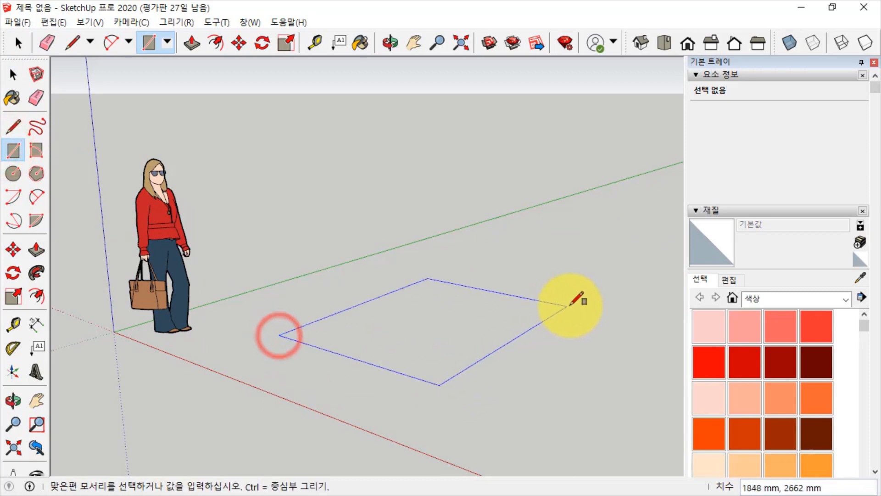
left_click(569, 305)
left_click(37, 250)
left_click_drag(468, 371, 433, 111)
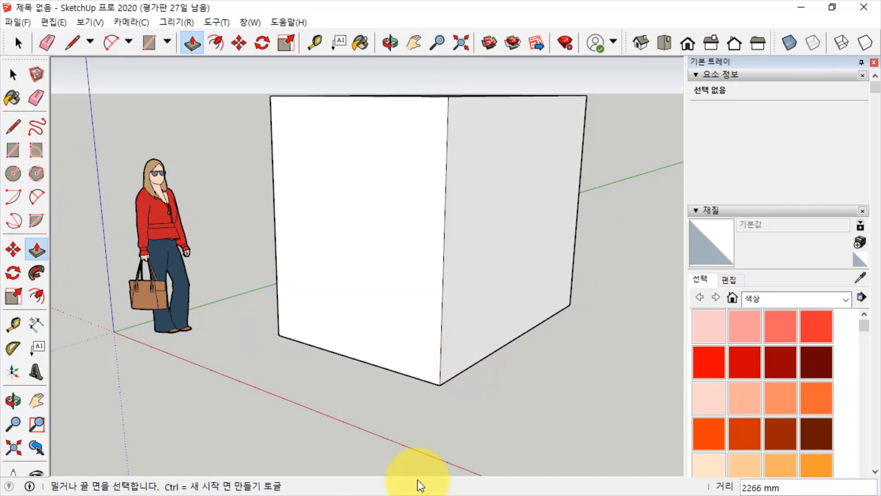
- Show the box in the standard top view and turn on the X-ray face style
middle_click_drag(371, 335, 350, 366, "shift")
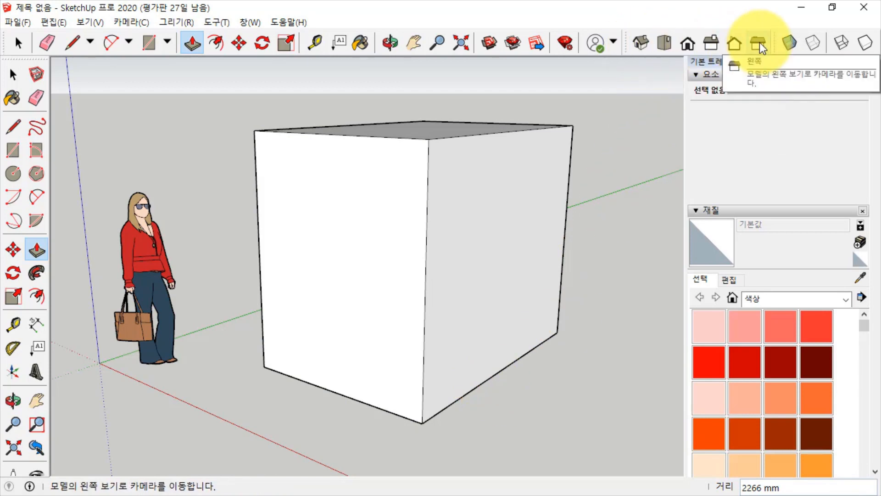
left_click(671, 45)
middle_click_drag(578, 252, 557, 299, "shift")
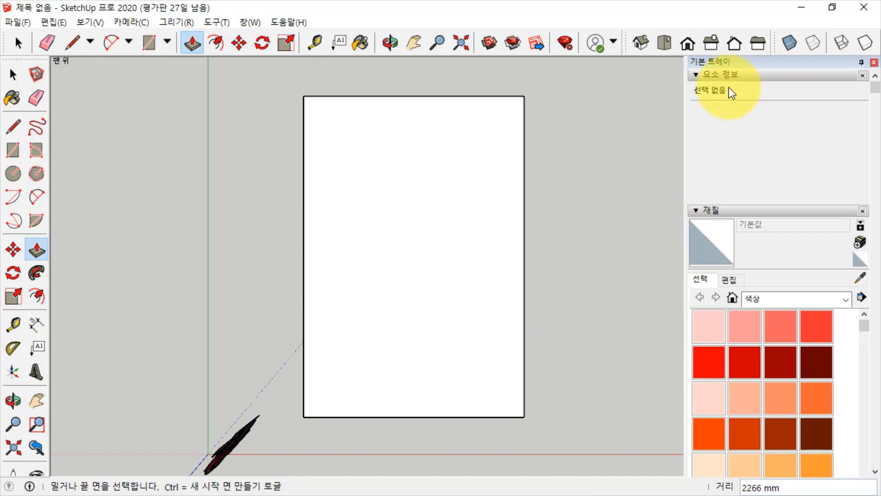
left_click(793, 41)
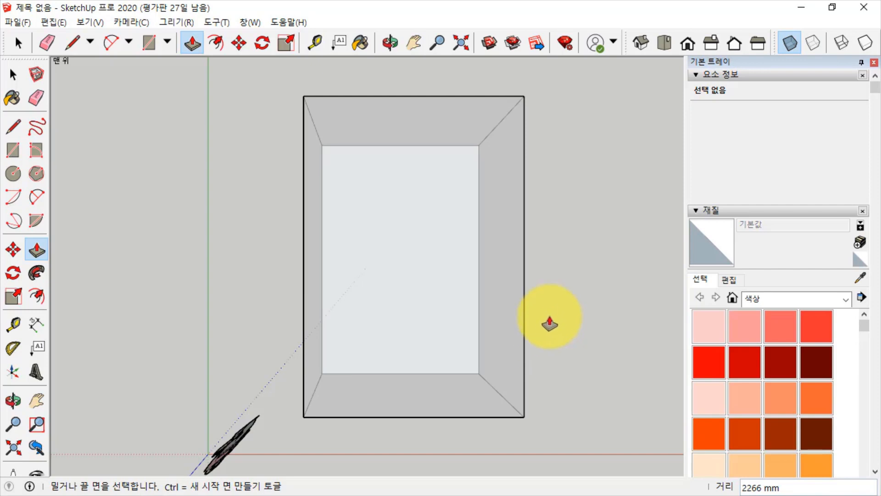
- Inspect the box's top face and compare the box in the top, front and right standard views
left_click(665, 46)
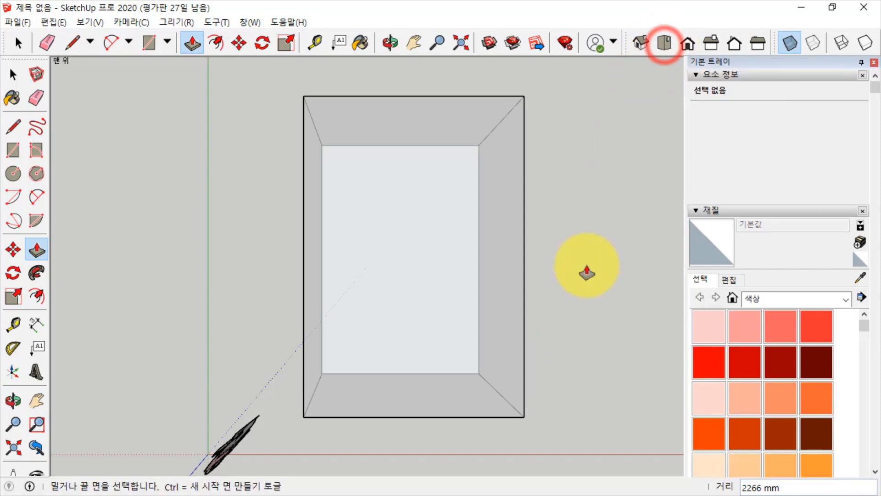
left_click(505, 118)
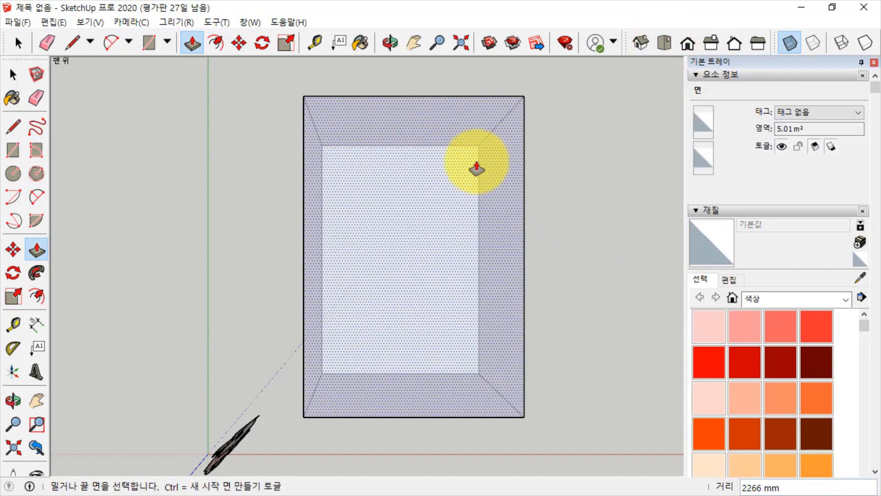
key("space")
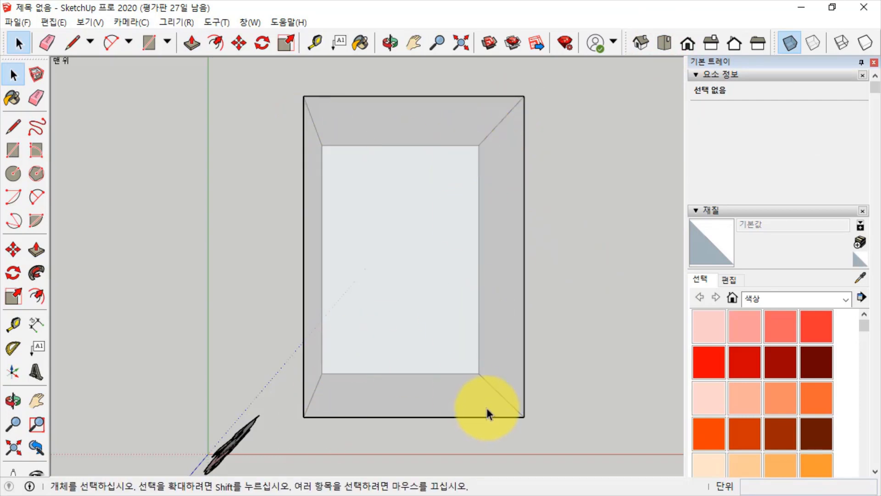
left_click(686, 44)
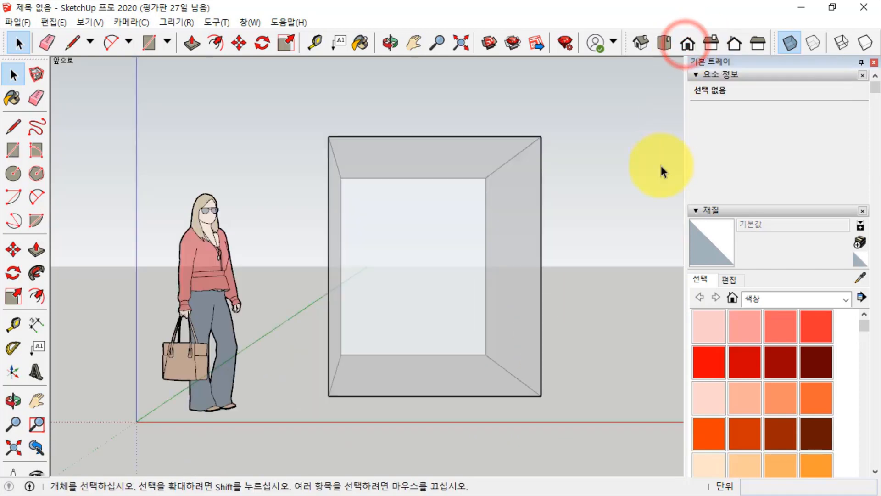
left_click(711, 42)
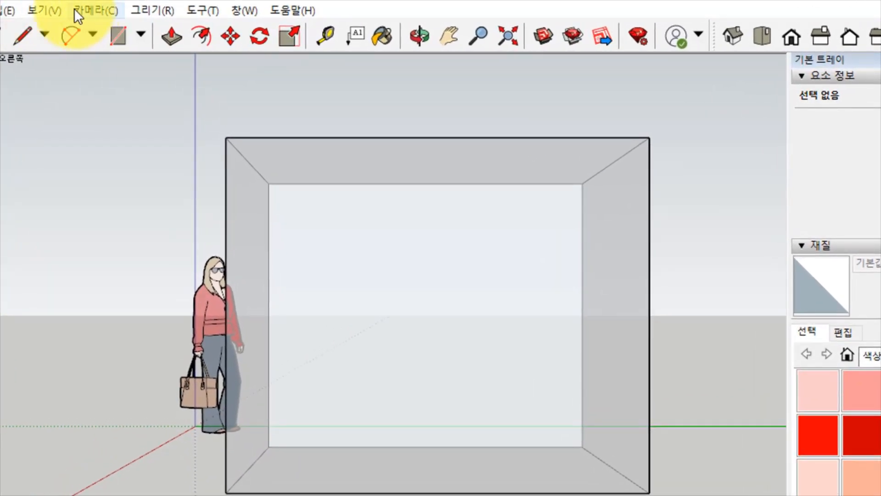
- Try parallel projection on the right view of the box and return the camera to perspective
left_click(103, 10)
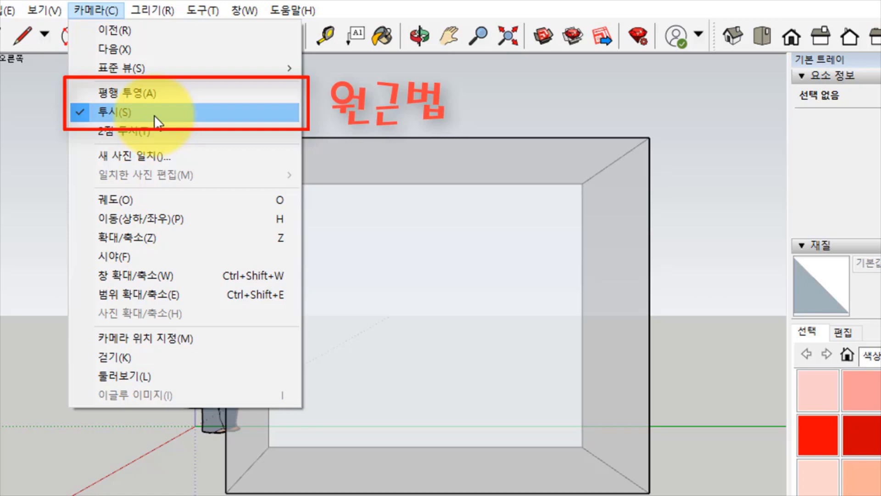
left_click(733, 246)
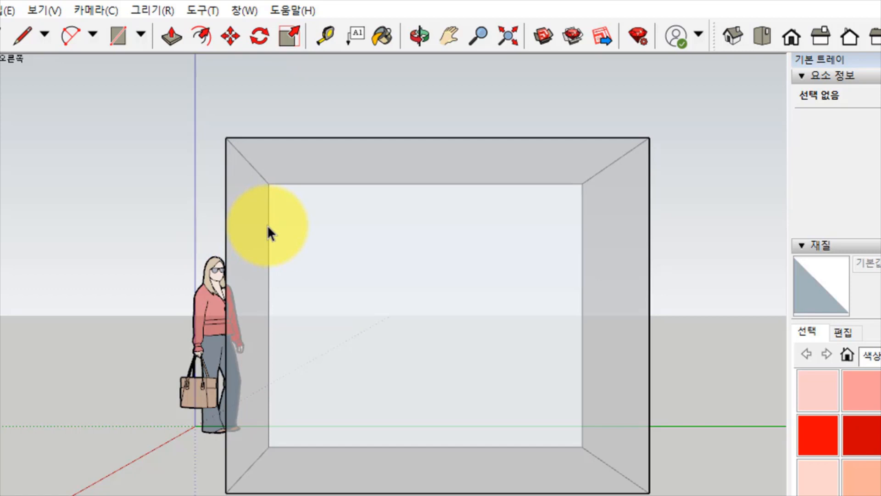
left_click(101, 10)
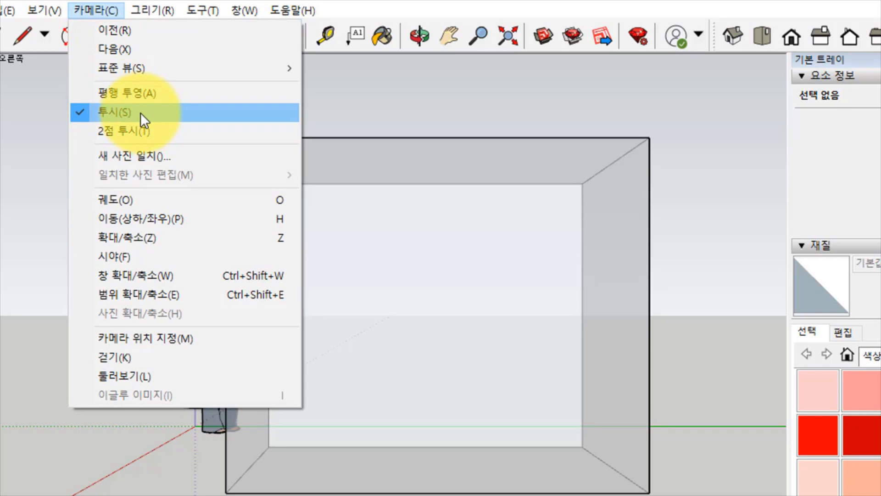
left_click(155, 92)
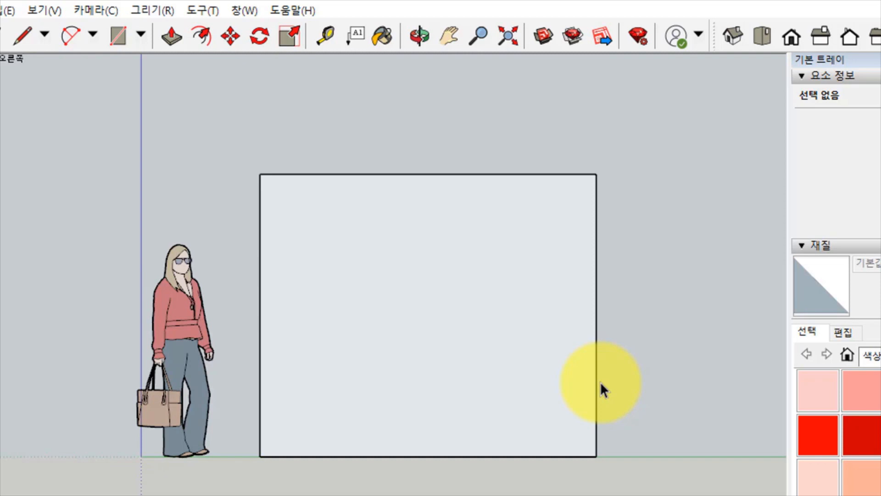
left_click(97, 11)
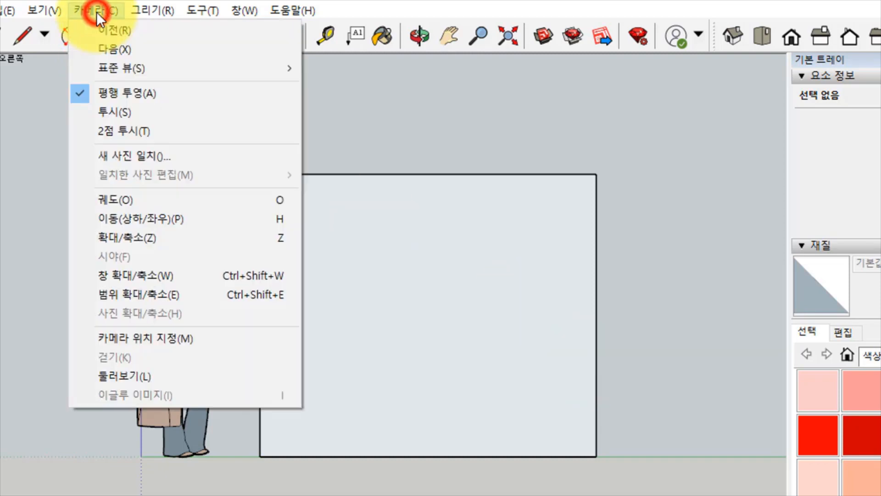
left_click(177, 113)
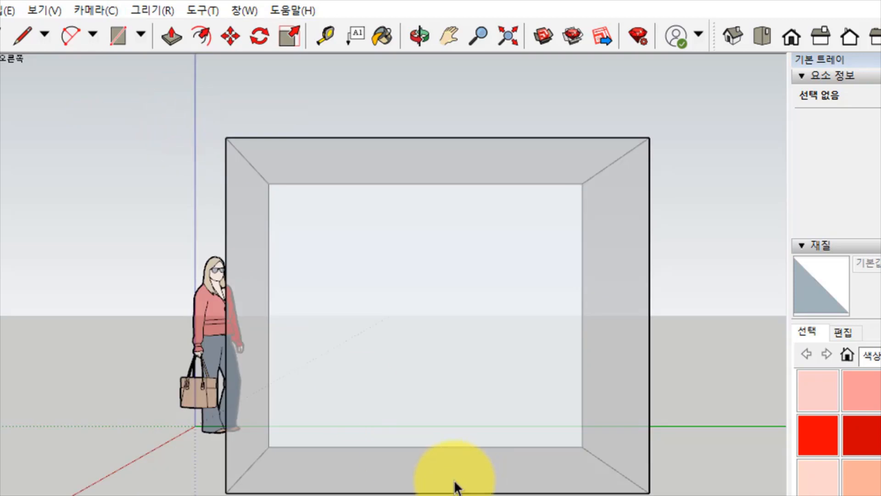
- Set the camera to parallel projection
left_click(54, 9)
mouse_move(94, 13)
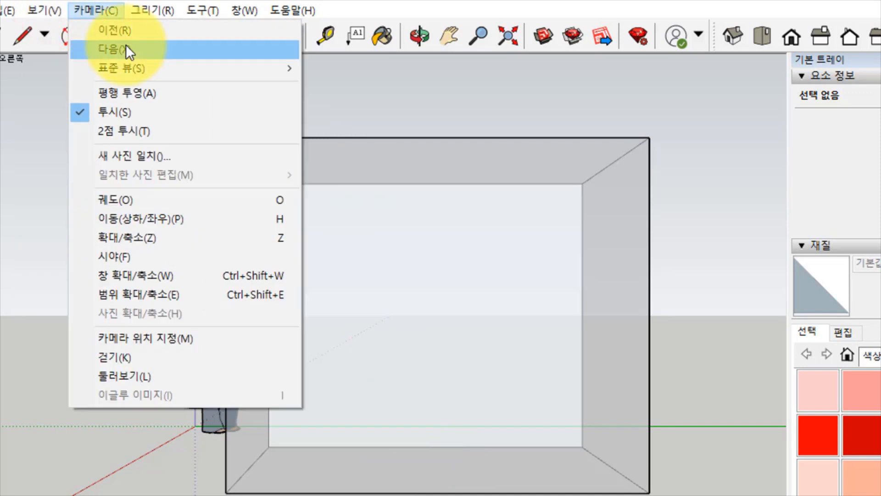
left_click(130, 95)
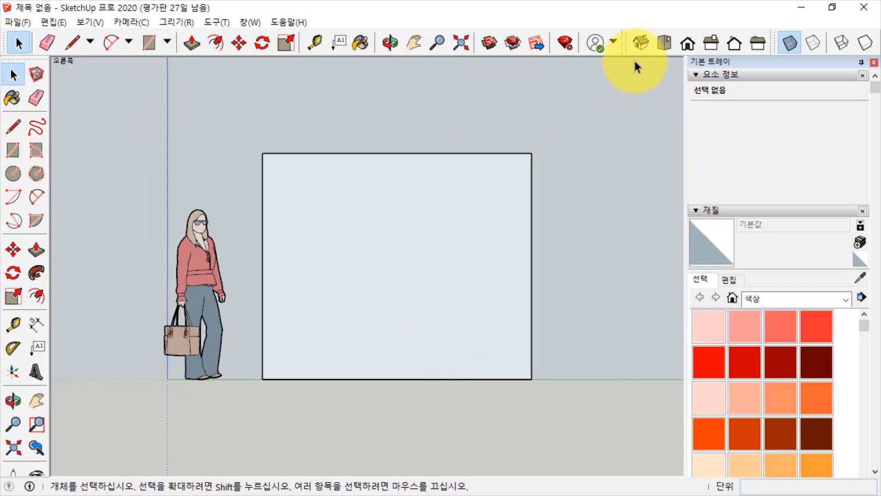
- Switch to the isometric view and delete the entire box, leaving the figure in place
left_click(640, 42)
scroll(410, 329, "down", 4)
triple_click(477, 282)
key("Delete")
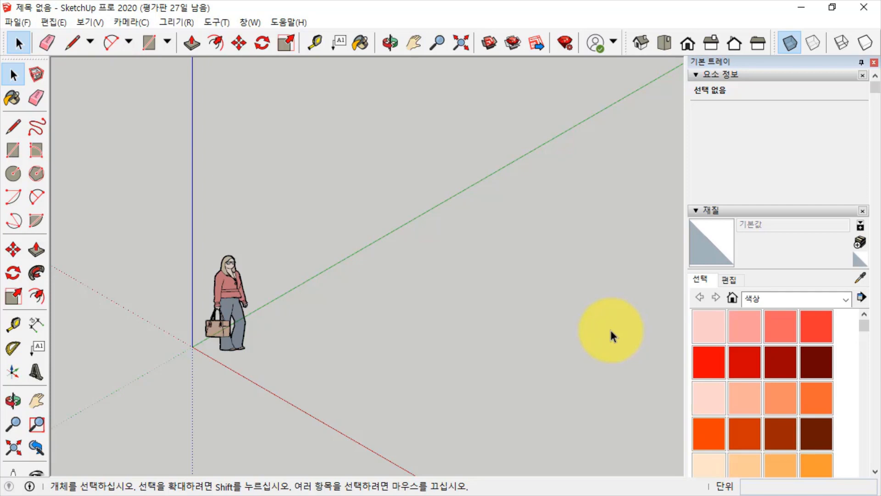
- Turn off the X-ray face style and show the empty drawing area in top view with the origin near its lower-left corner
left_click(788, 42)
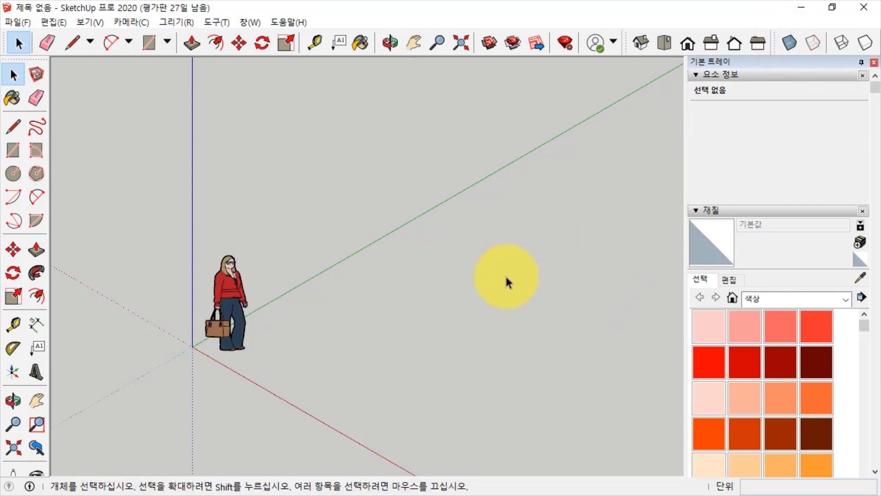
left_click(672, 43)
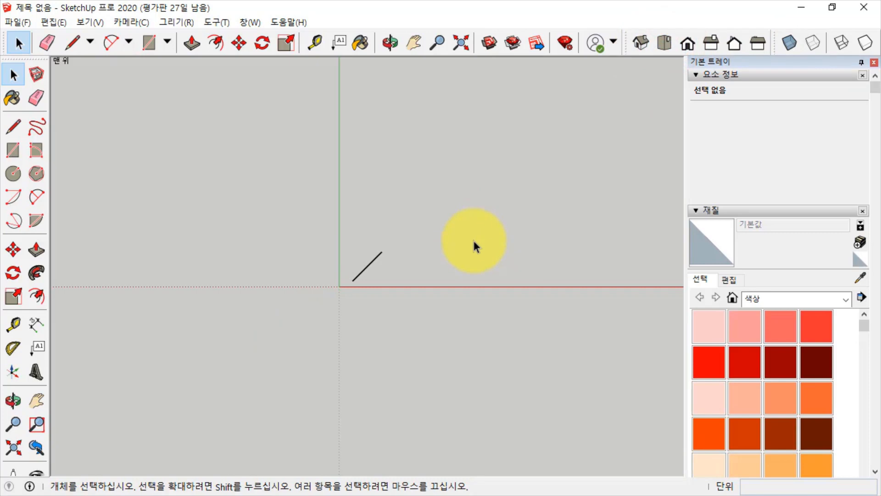
middle_click_drag(448, 224, 246, 338, "shift")
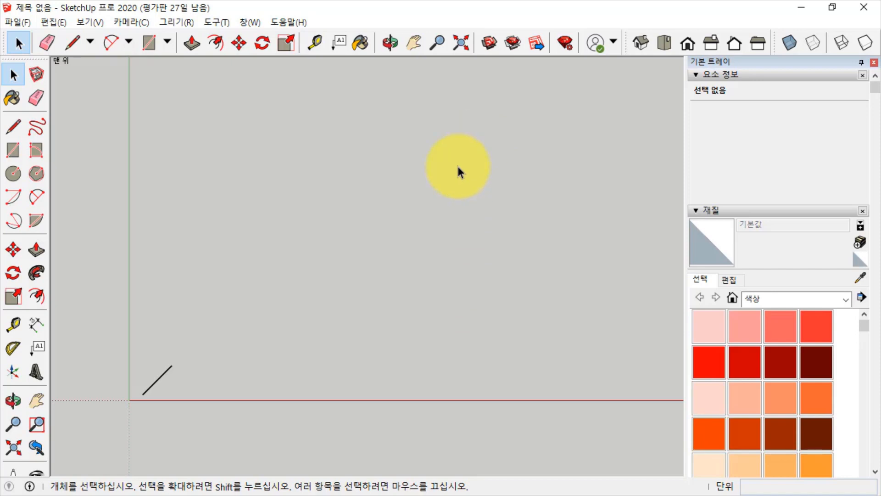
- Draw a horizontal line along the red axis and a connected line up the green axis, together about 6530 mm long
left_click(13, 130)
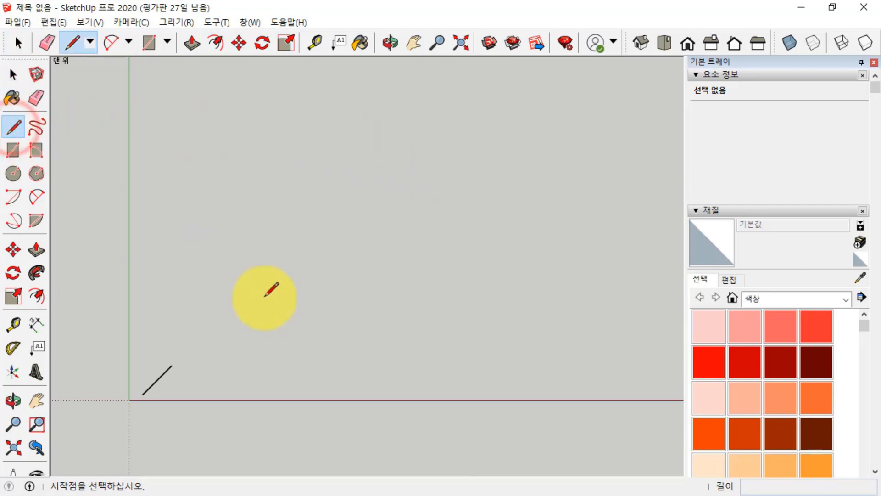
left_click(218, 332)
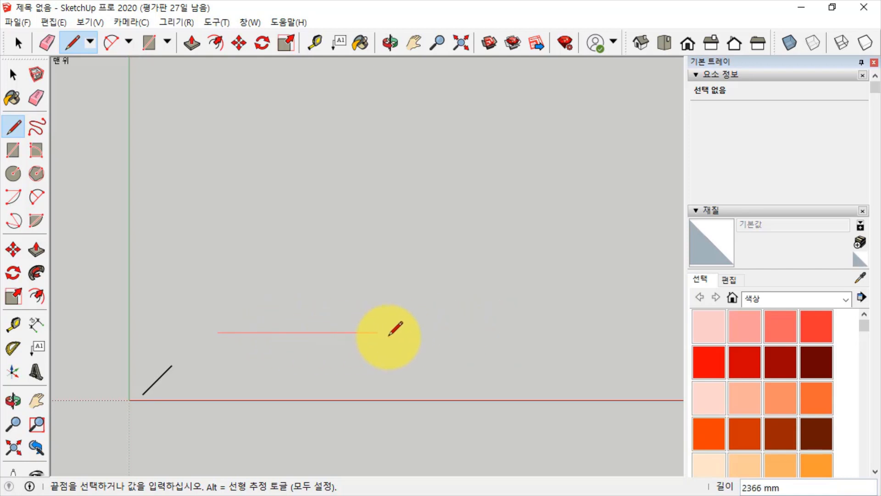
left_click(479, 332)
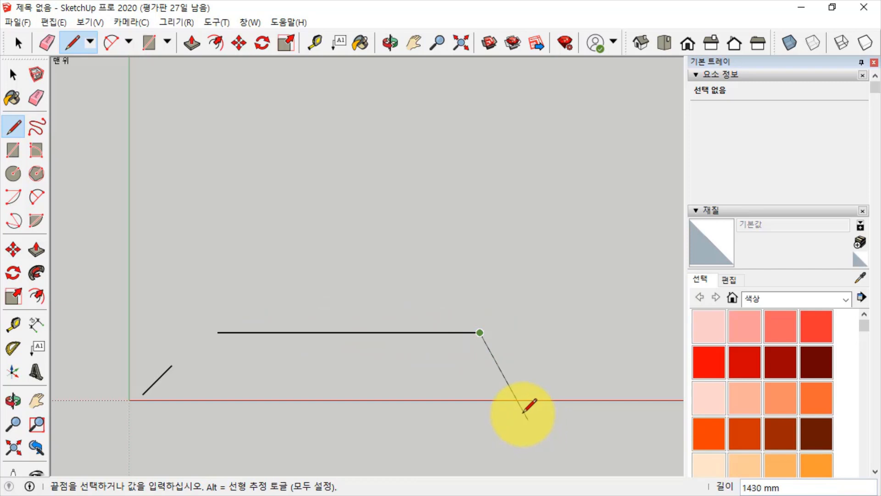
left_click(480, 149)
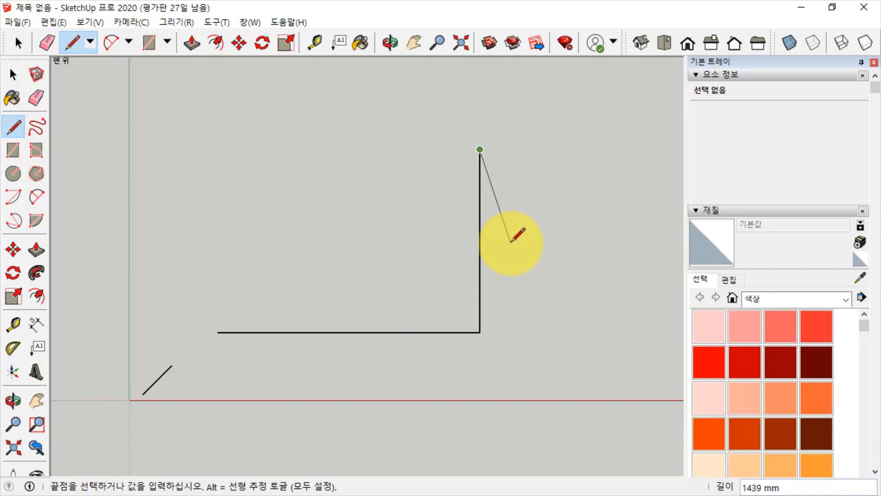
key("Escape")
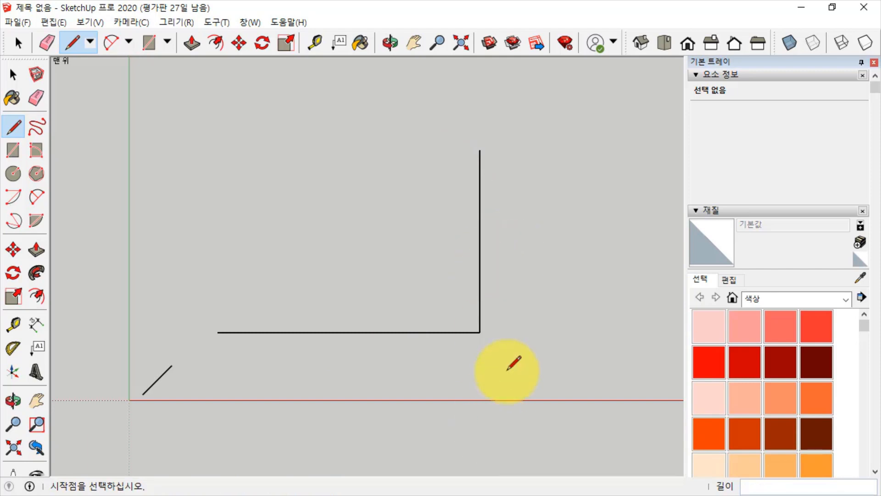
- Delete the two connected practice lines
key("space")
left_click_drag(525, 353, 439, 288)
key("Delete")
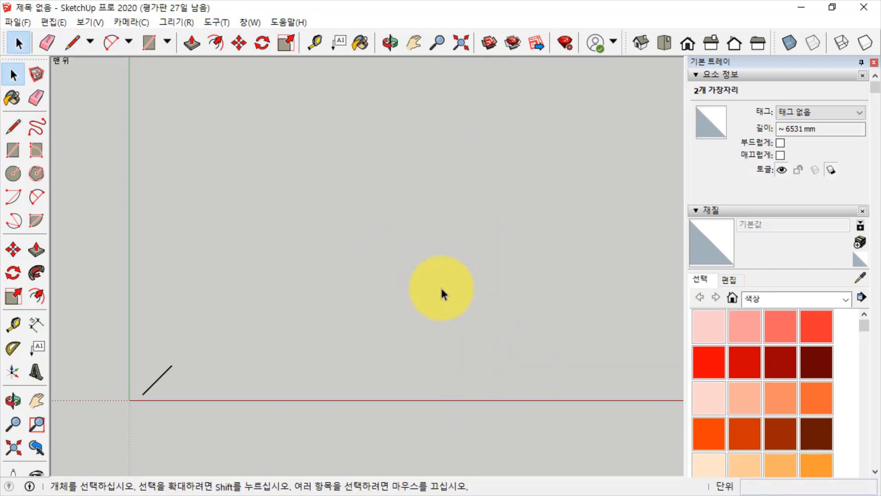
- Draw a closed 3500 by 2500 mm rectangle above the red axis with the Line tool, starting at its lower-left corner
left_click(13, 126)
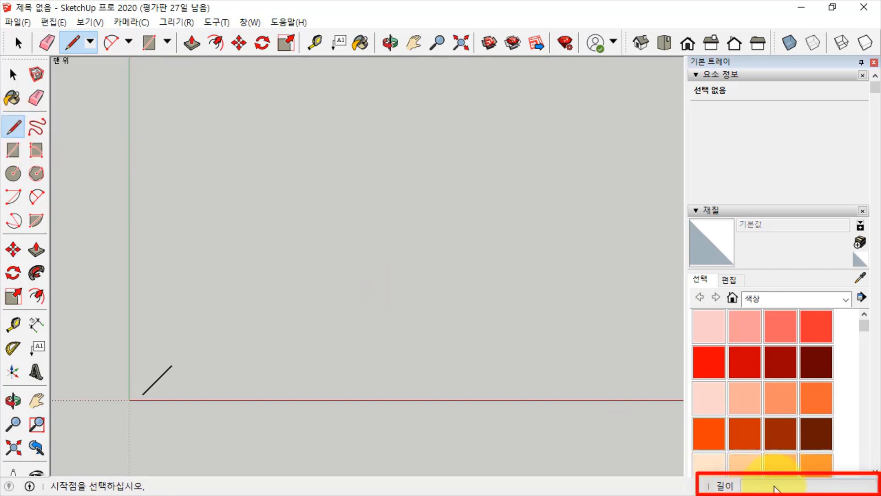
left_click(215, 317)
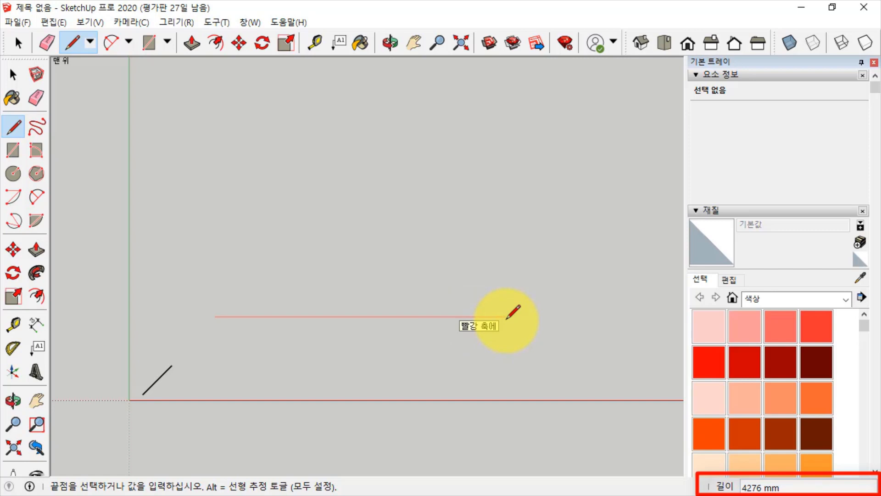
type("3500")
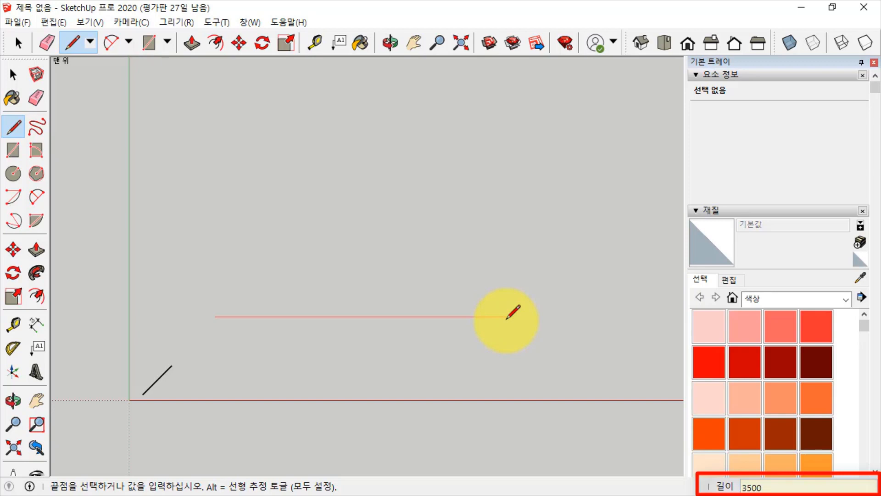
key("Return")
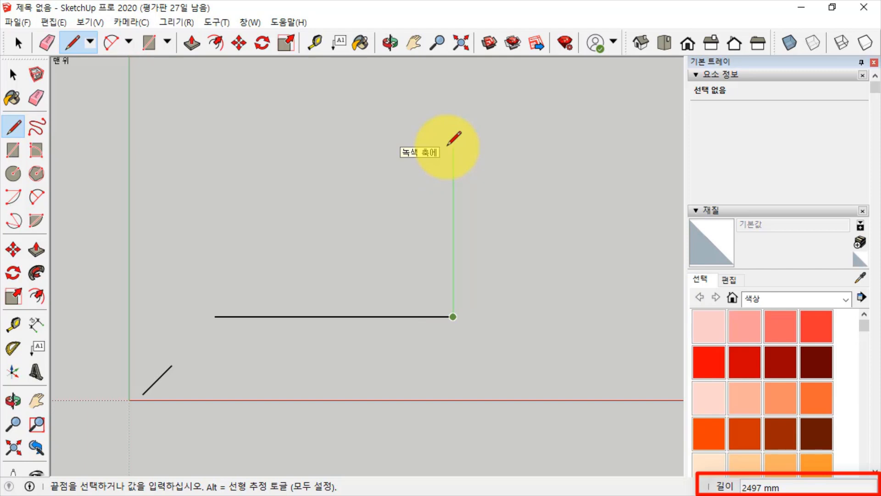
type("2500")
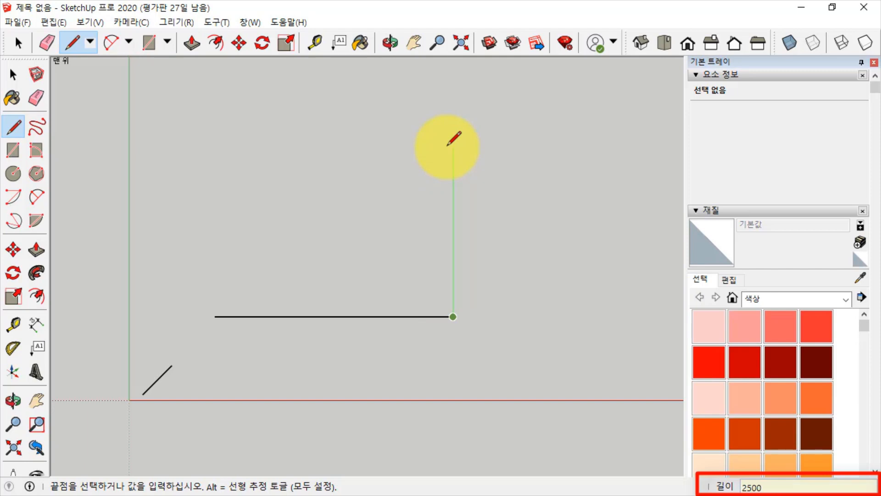
key("Return")
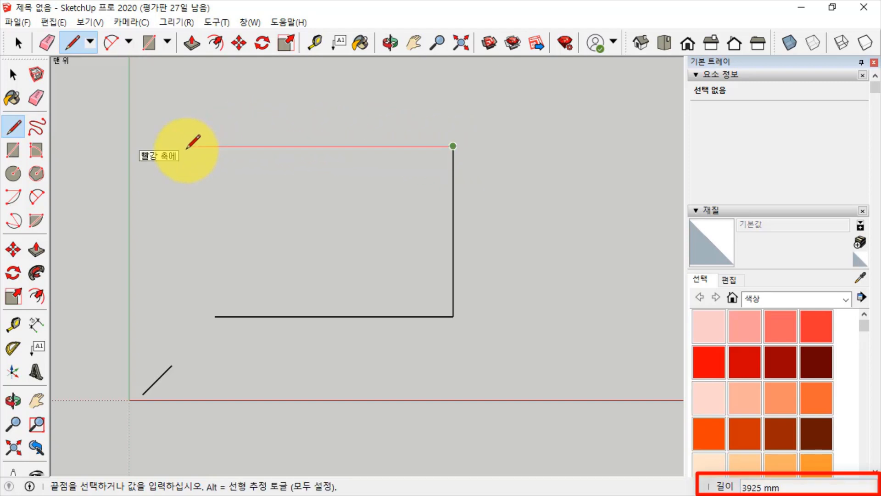
type("3500")
key("Return")
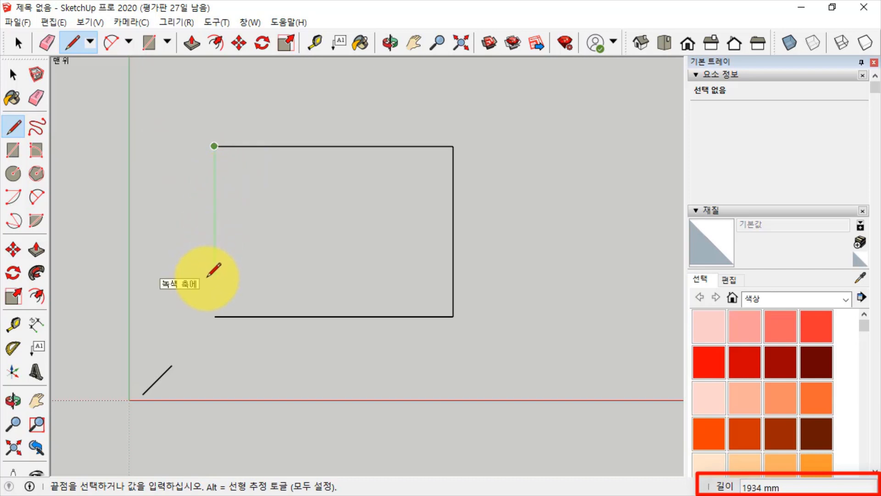
left_click(214, 316)
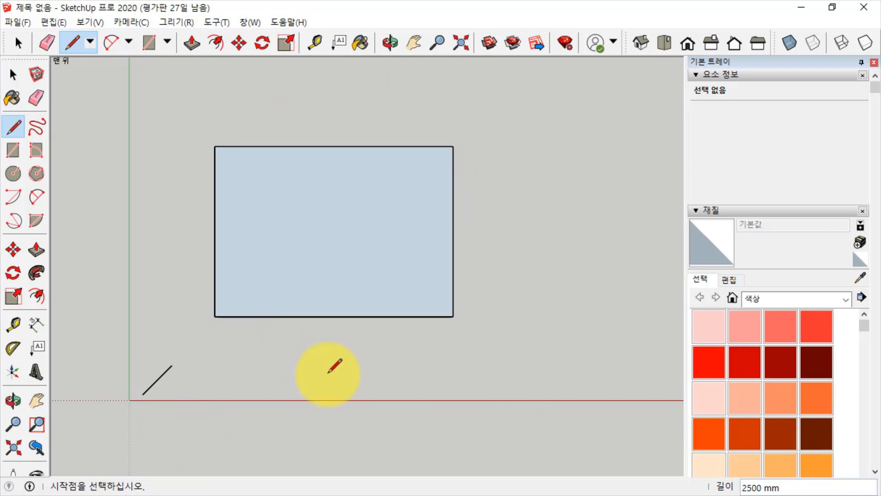
key("space")
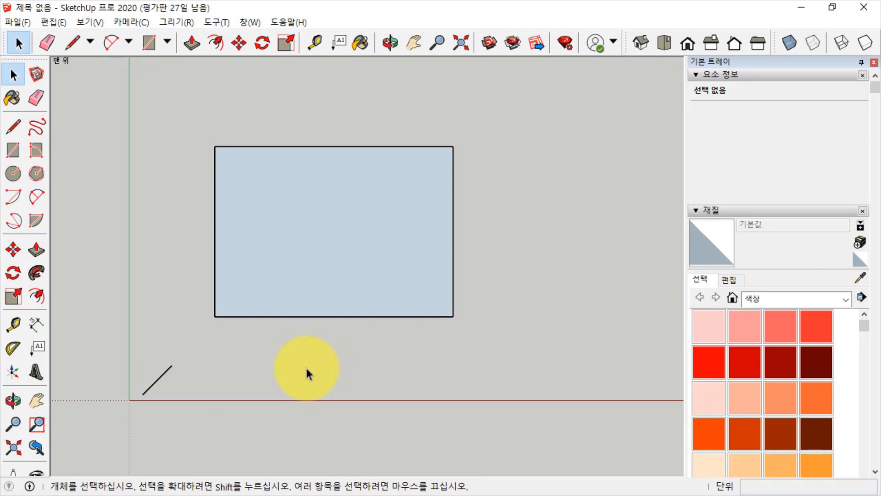
- Add linear dimensions below the rectangle's lower edge and outside its right edge
left_click(40, 328)
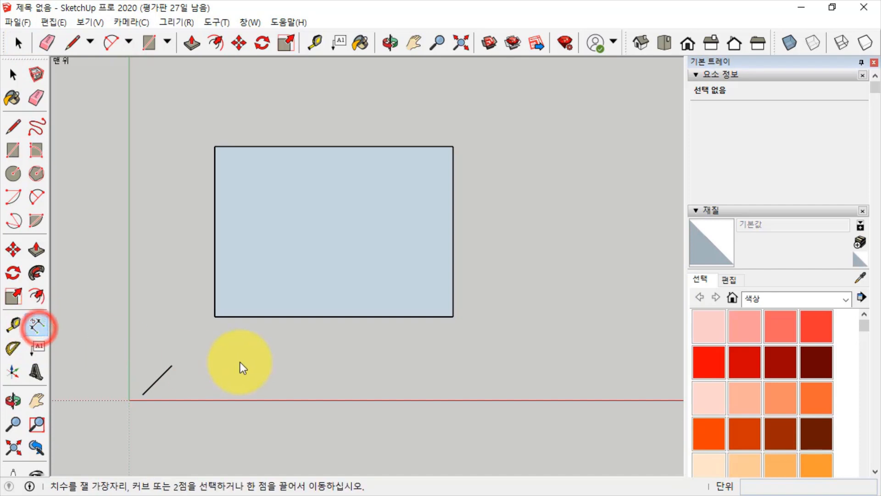
left_click(216, 317)
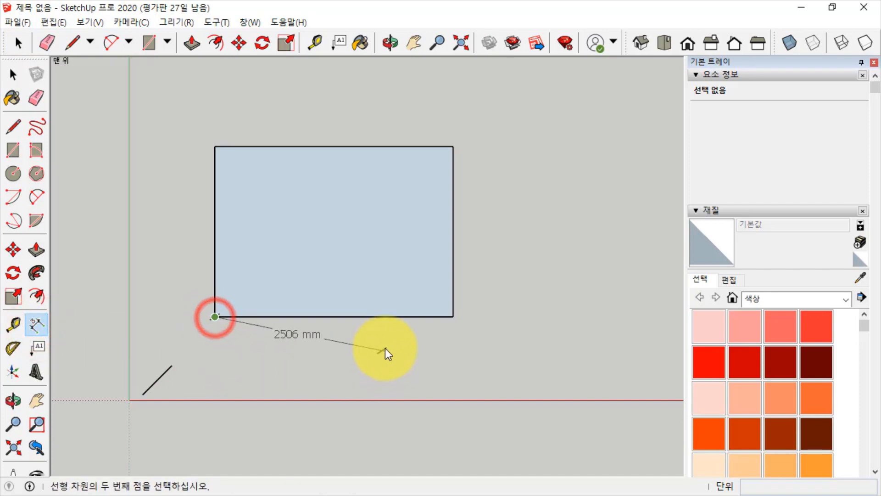
left_click(453, 316)
left_click(336, 378)
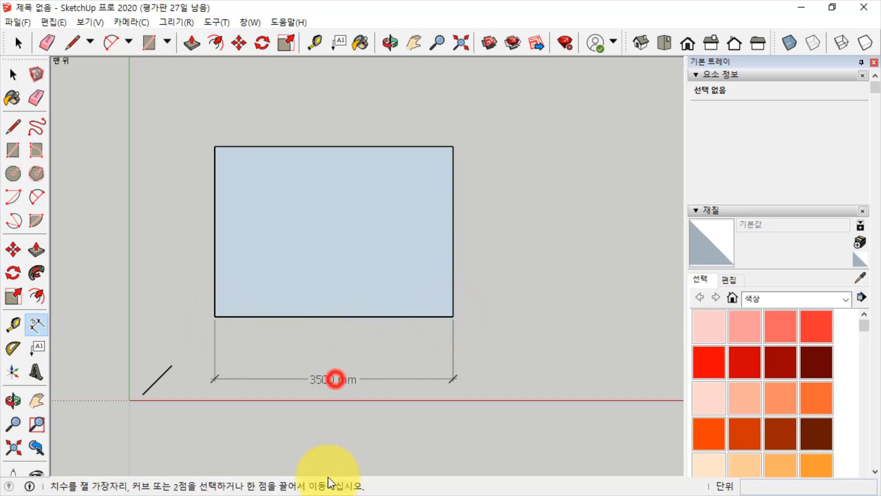
left_click(453, 316)
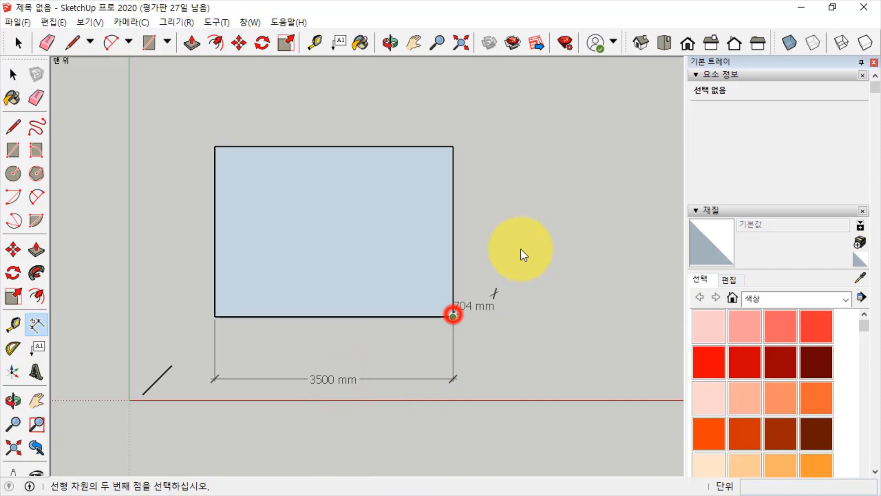
left_click(453, 147)
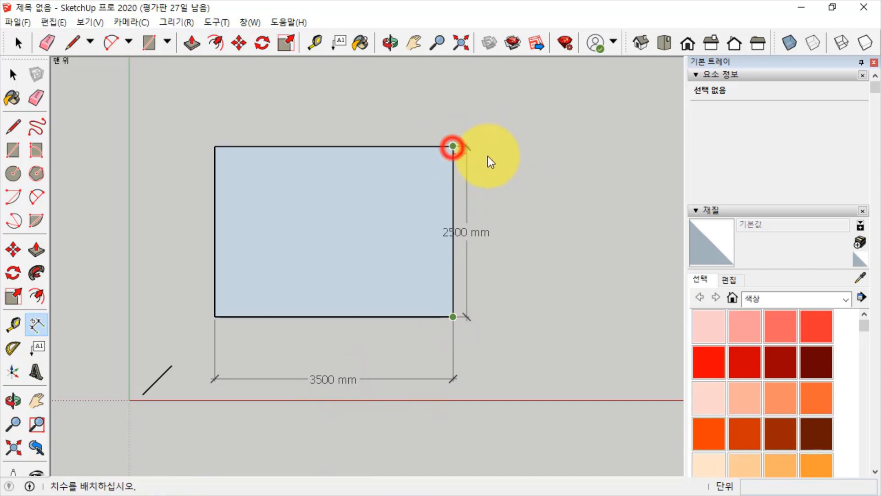
left_click(552, 230)
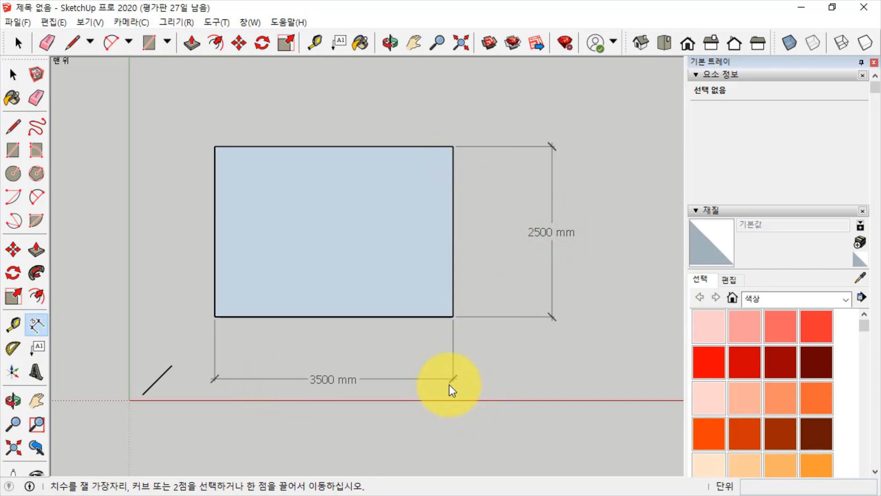
- Delete both the horizontal and the vertical dimension of the rectangle
left_click(12, 76)
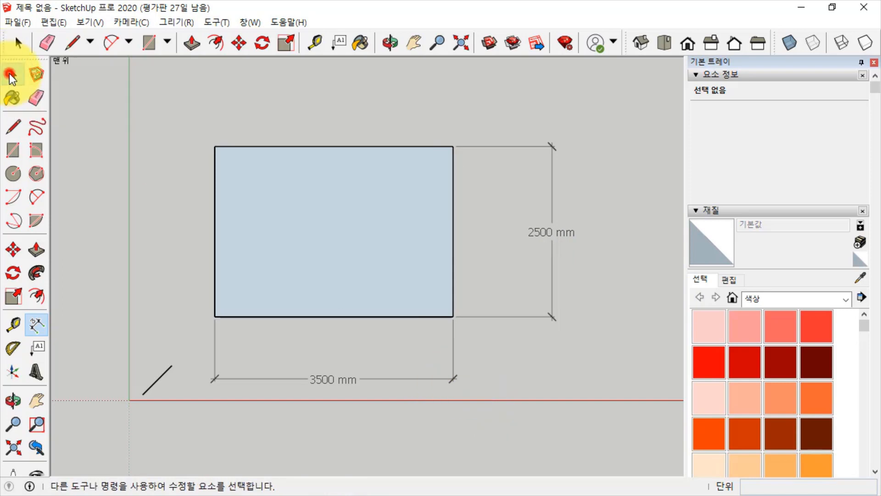
left_click(9, 73)
left_click(333, 381)
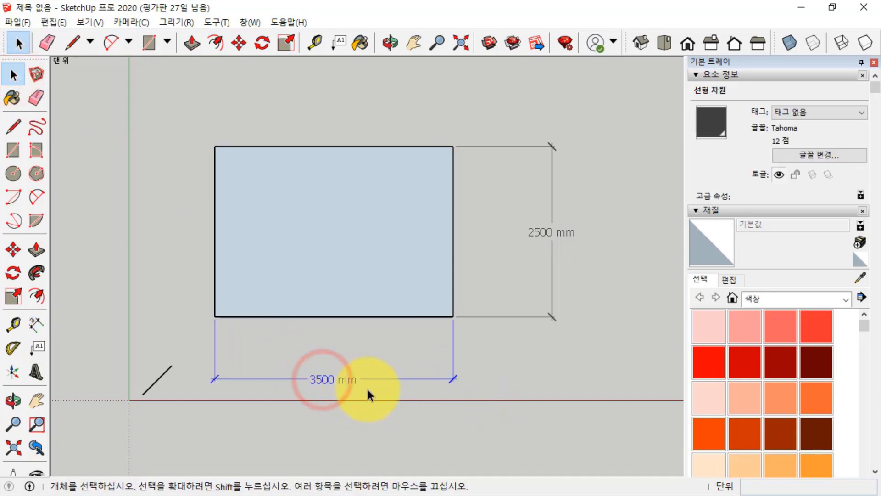
key("Delete")
left_click(556, 233)
key("Delete")
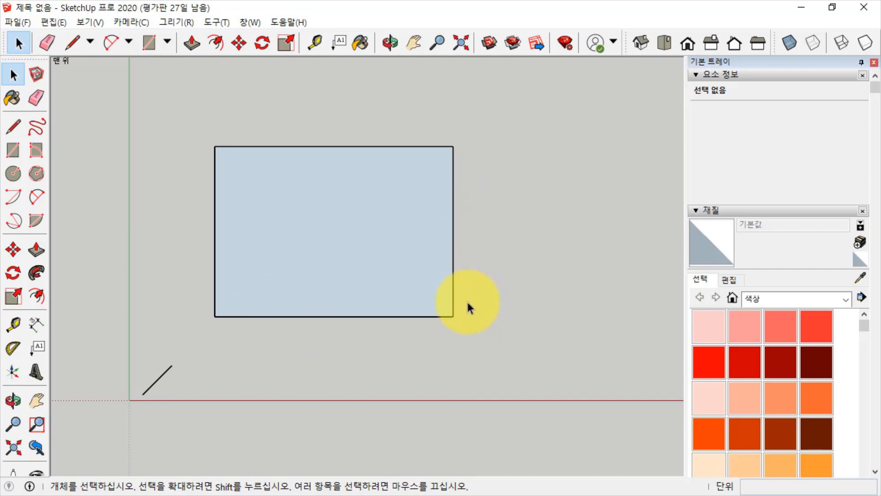
scroll(467, 303, "up", 1)
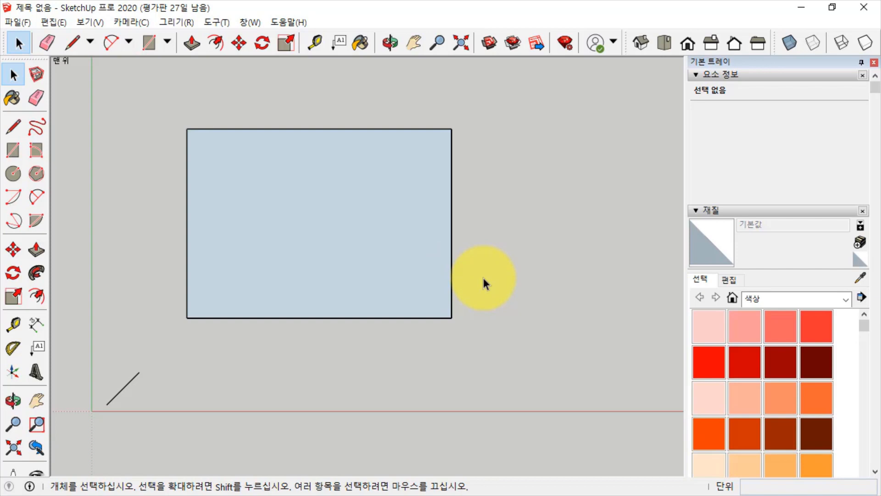
left_click(41, 295)
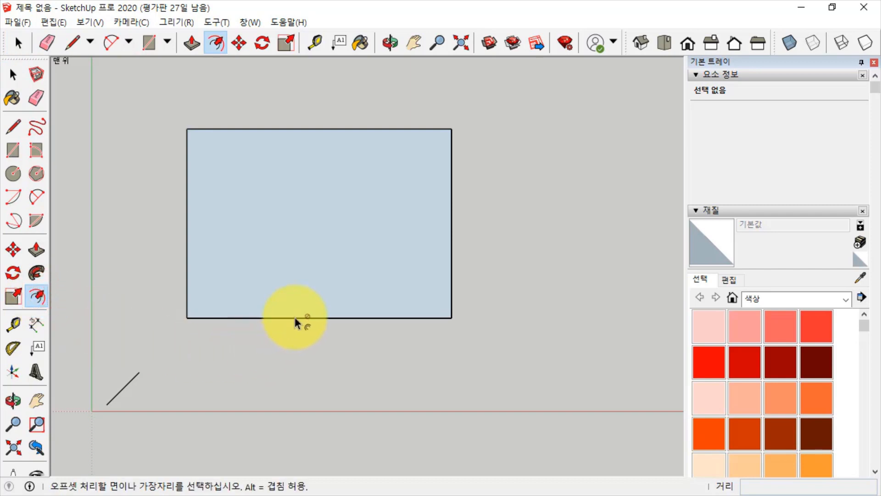
left_click(308, 316)
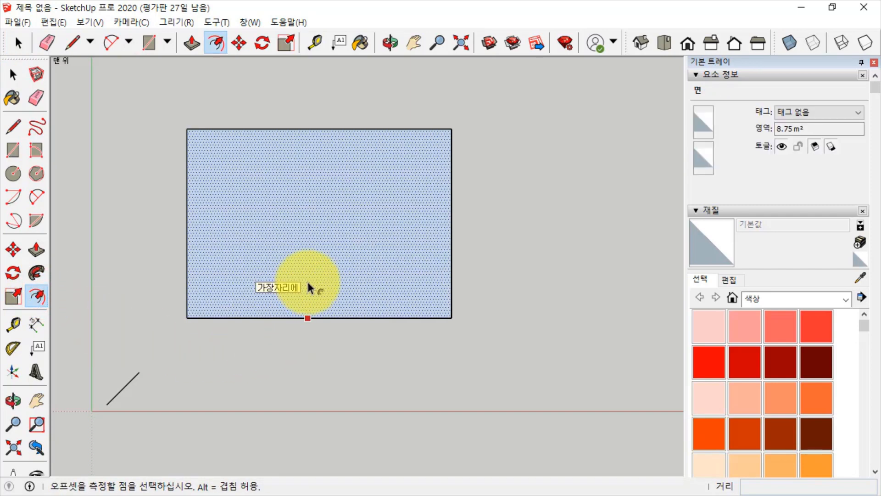
key("Escape")
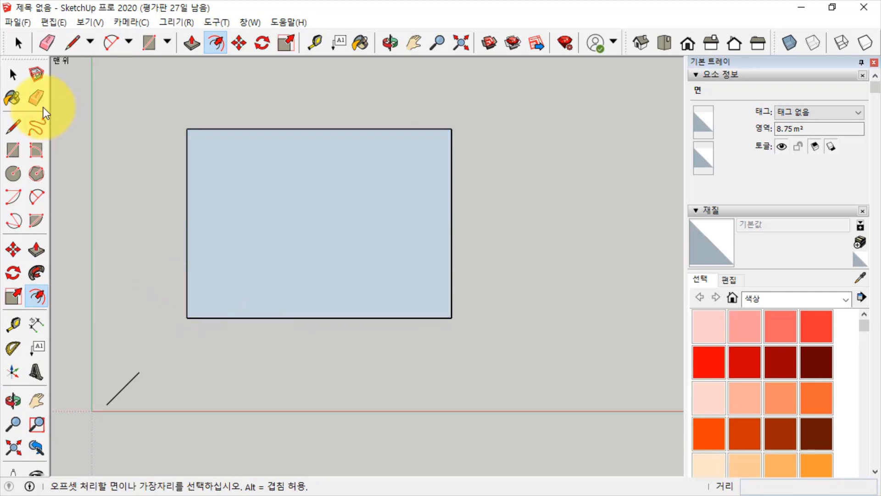
- Draw a closed triangle of about 1.06 m² to the right of the rectangle with the Line tool
left_click(12, 128)
left_click(565, 177)
left_click(501, 258)
left_click(622, 289)
left_click(567, 179)
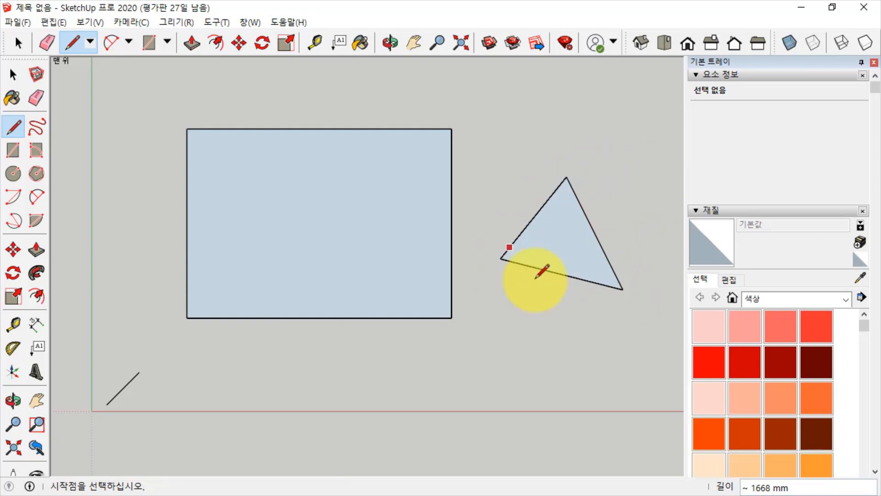
- Select the triangle's face, and delete the triangle together with all its edges
key("space")
left_click(569, 247)
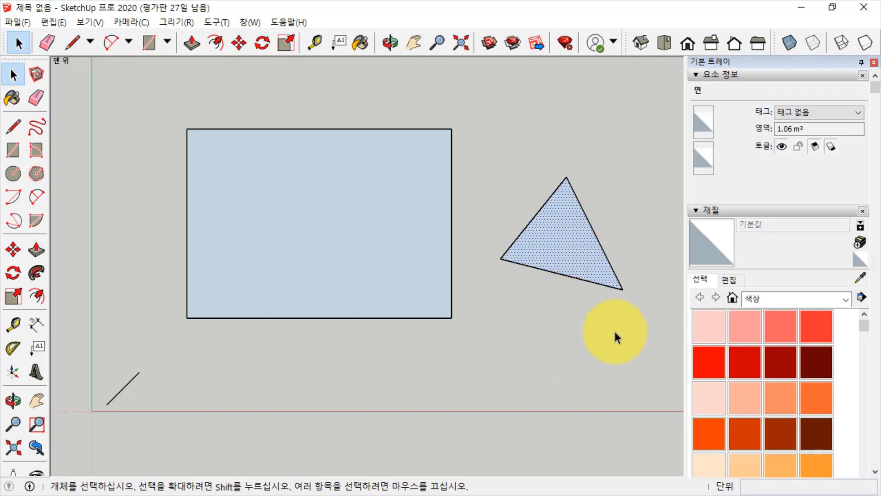
left_click_drag(634, 328, 540, 184)
key("Delete")
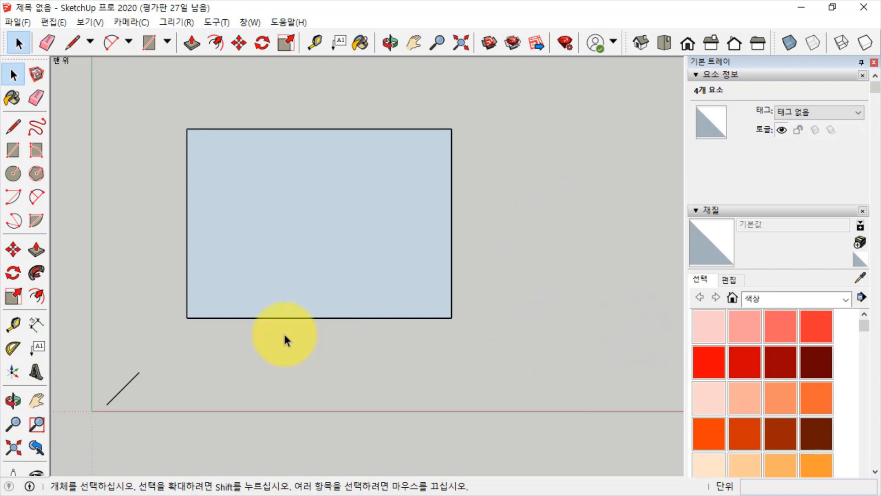
- Try offsetting the rectangle's outline outward by a freehand distance, and undo the offset
left_click(37, 296)
left_click(310, 315)
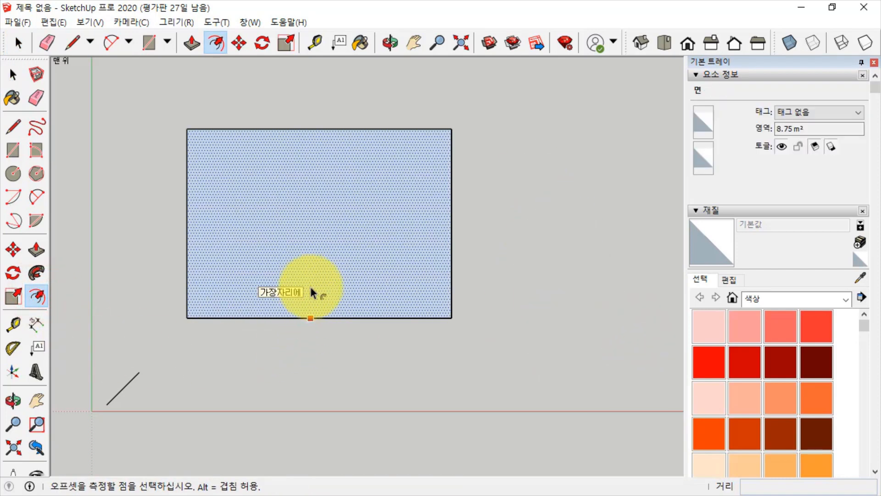
left_click(313, 316)
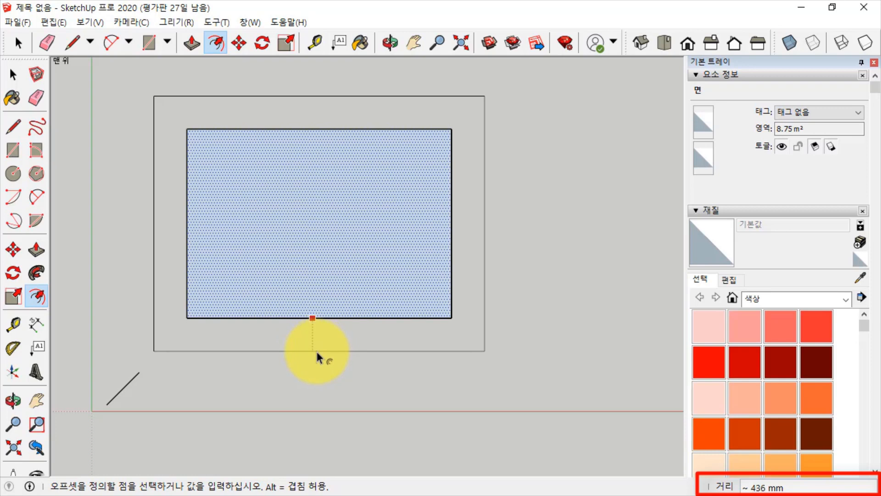
left_click(317, 362)
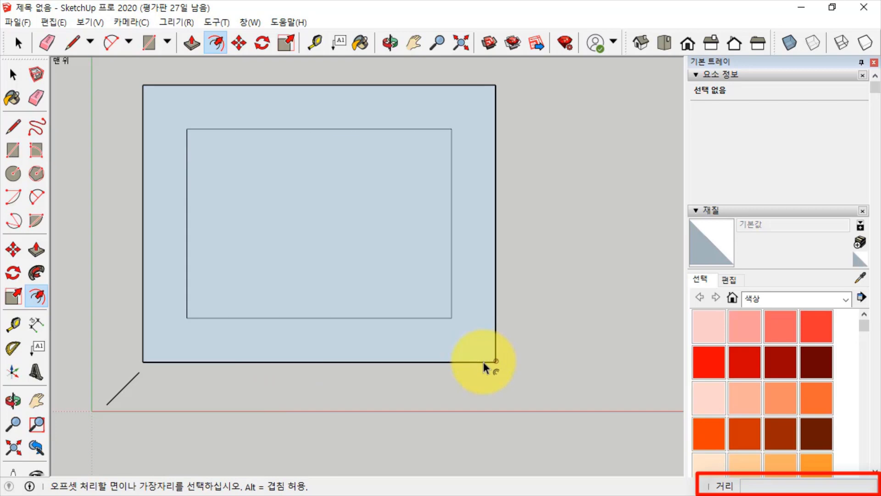
key("ctrl+z")
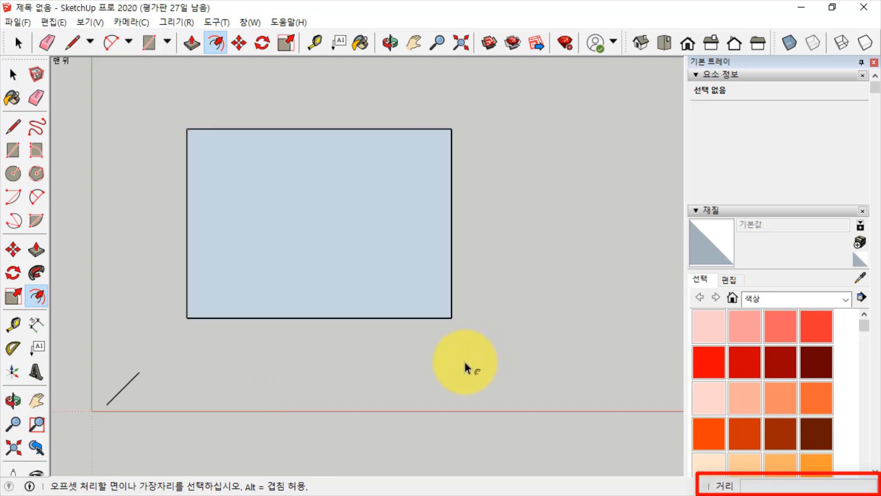
- Try offsetting the rectangle's outline outward by exactly 300 mm, and undo the offset
left_click(324, 318)
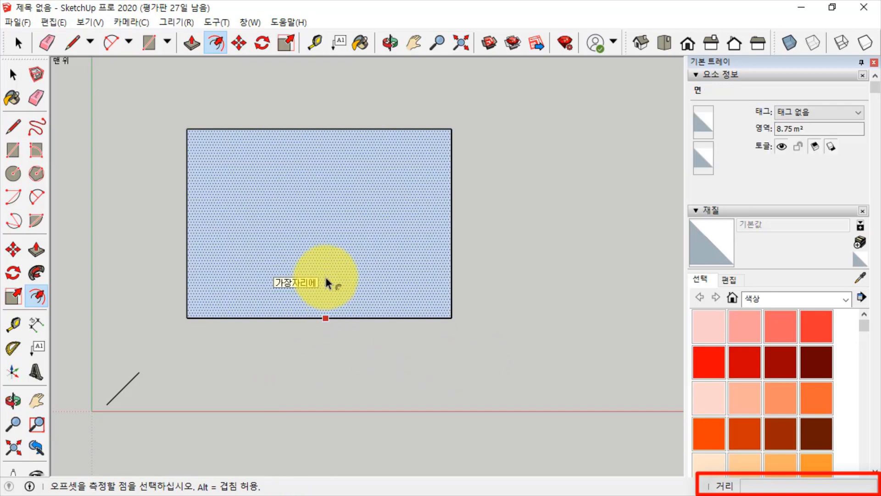
left_click(326, 285)
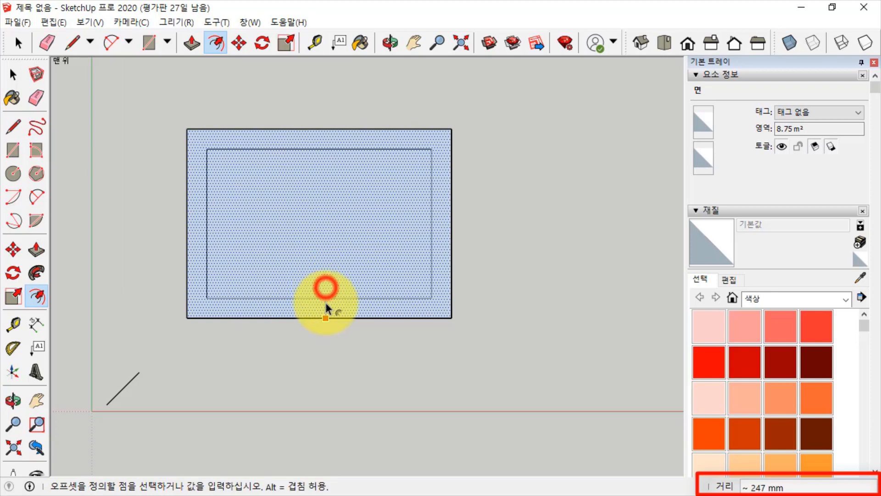
left_click(324, 334)
type("300")
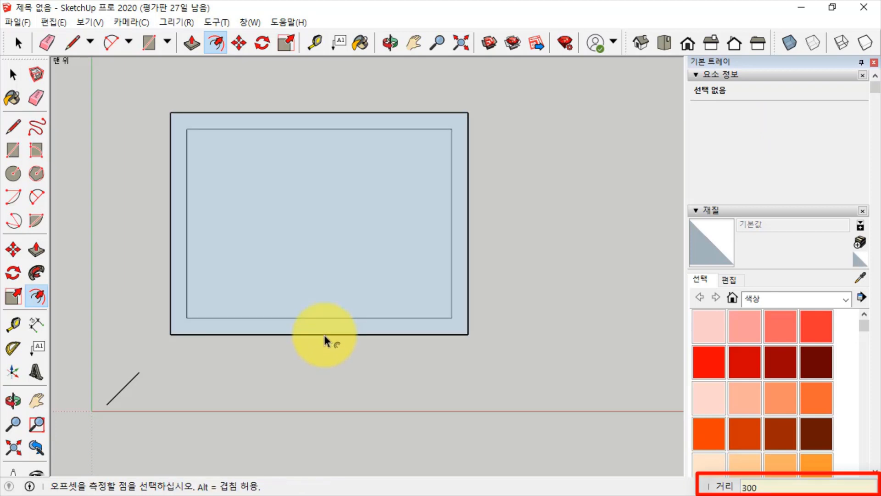
key("Return")
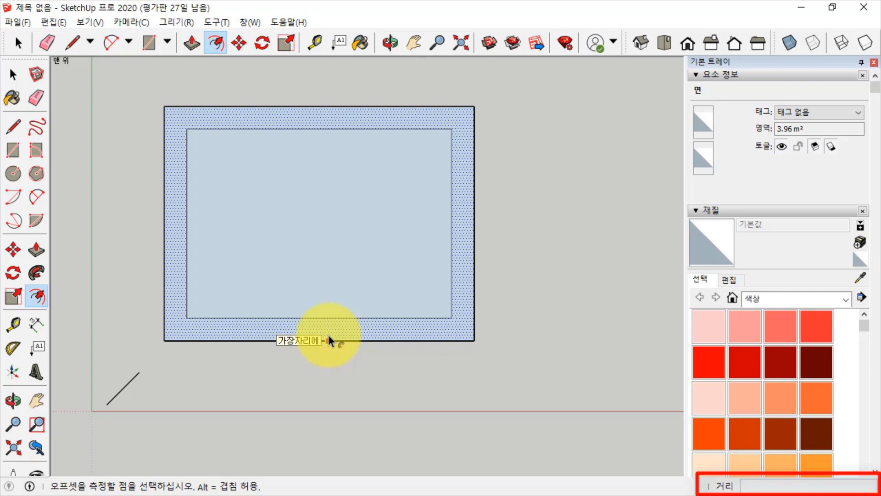
key("ctrl+z")
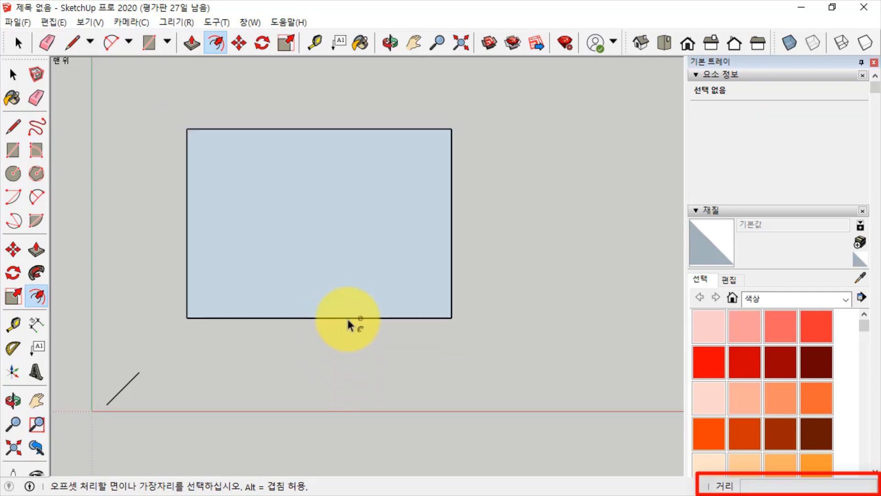
- Try a freehand outward offset of the outline starting from the rectangle's face, and undo it
left_click(350, 305)
left_click(353, 346)
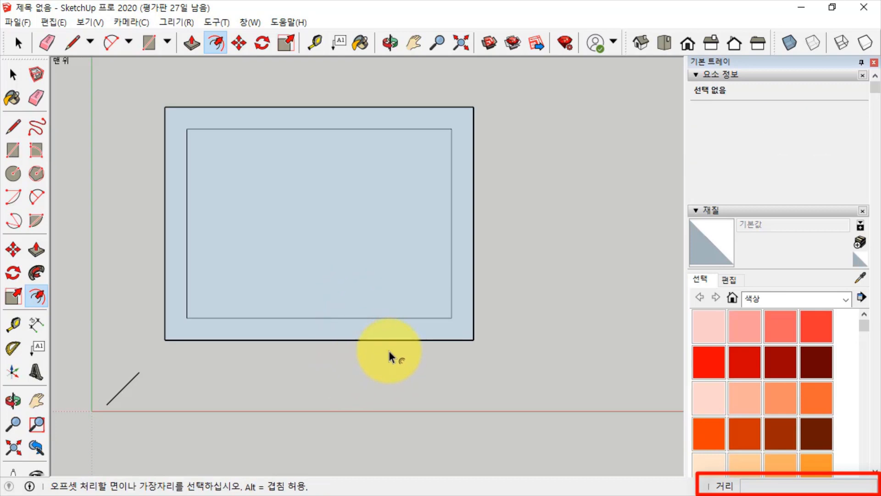
key("ctrl+z")
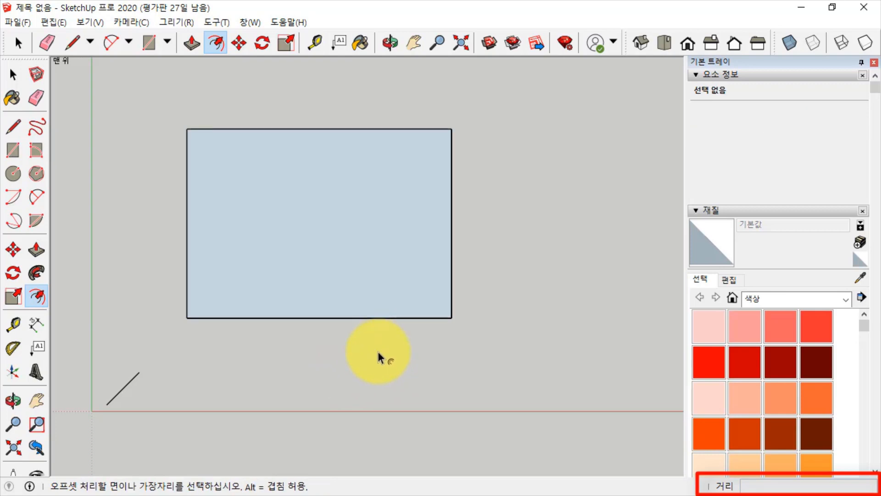
- Offset the rectangle's outline outward by 300 mm, and check the inner face and the surrounding frame face by selecting each separately
left_click(331, 288)
left_click(336, 346)
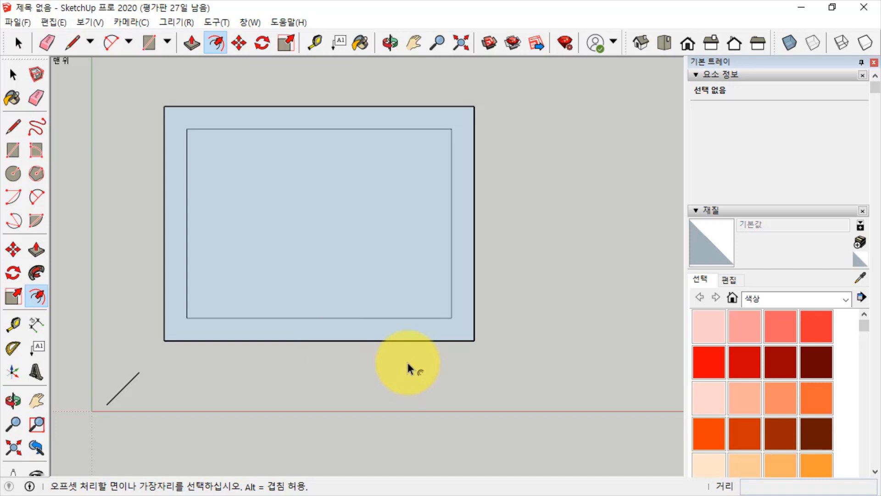
key("space")
left_click(358, 228)
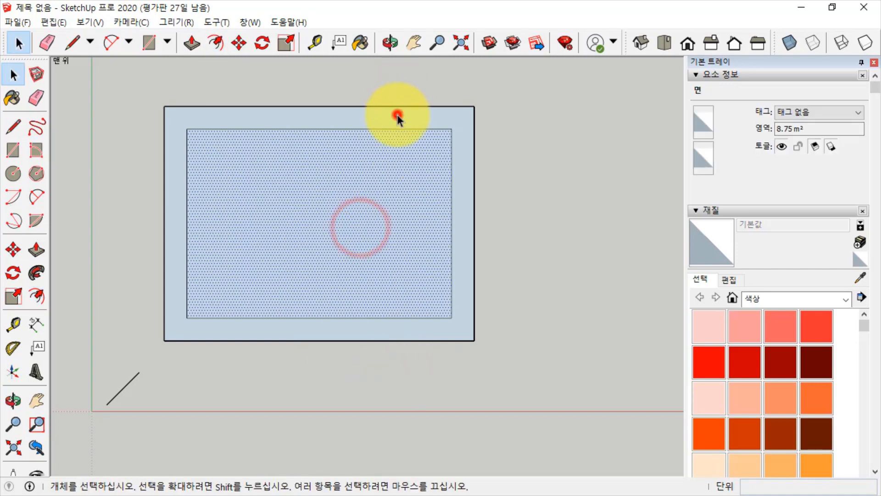
left_click(397, 114)
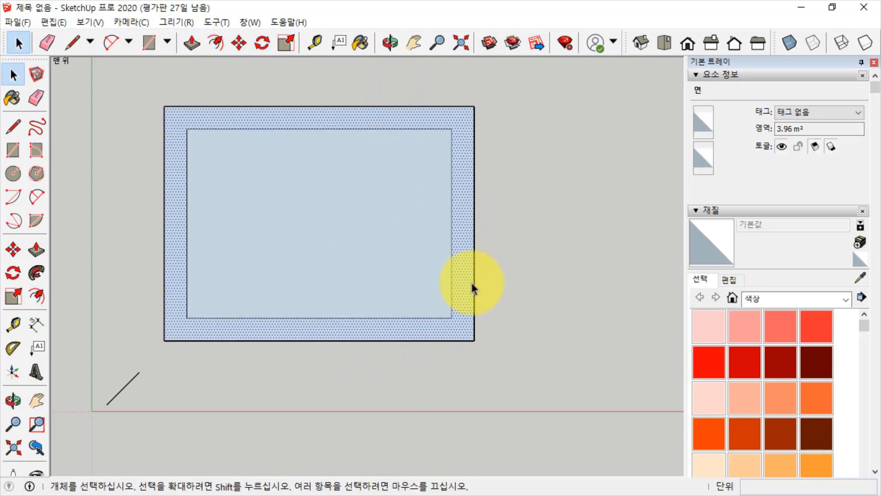
left_click(517, 299)
- Draw a closed triangle to the right of the frame with the Line tool, and cross it with a slanted line extending beyond both sides
left_click(13, 126)
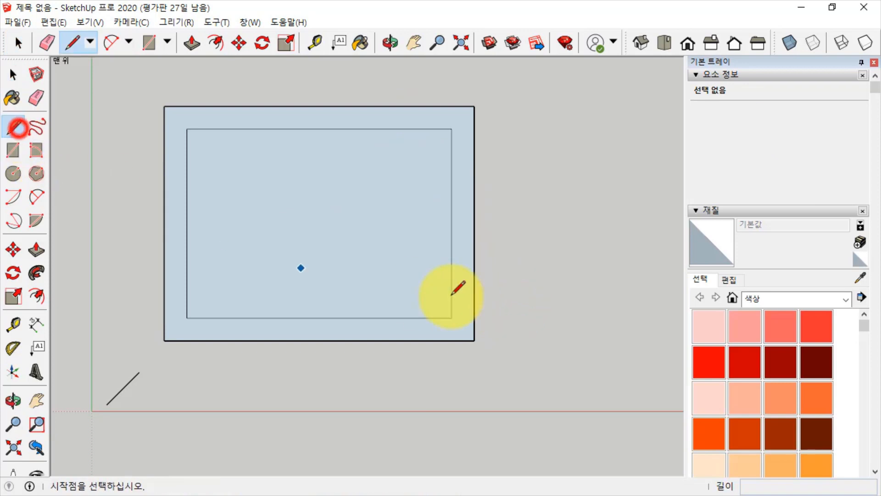
left_click(503, 255)
left_click(588, 169)
left_click(626, 286)
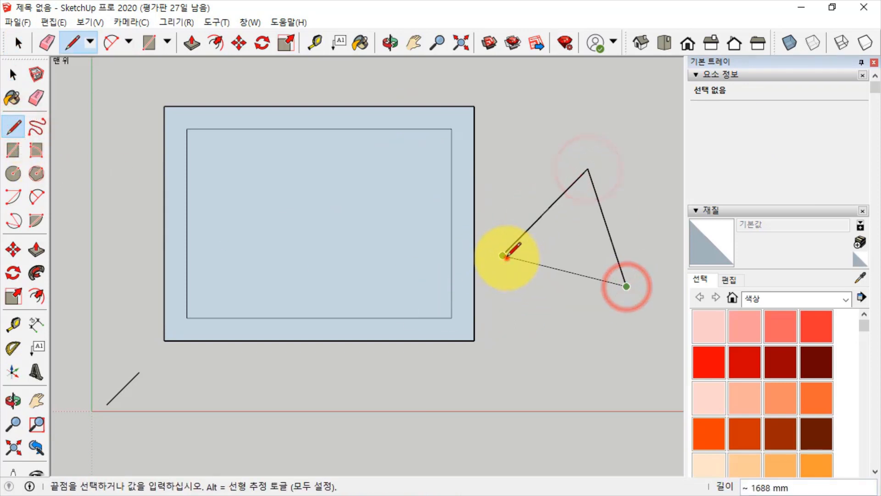
left_click(502, 255)
left_click(577, 348)
left_click(546, 151)
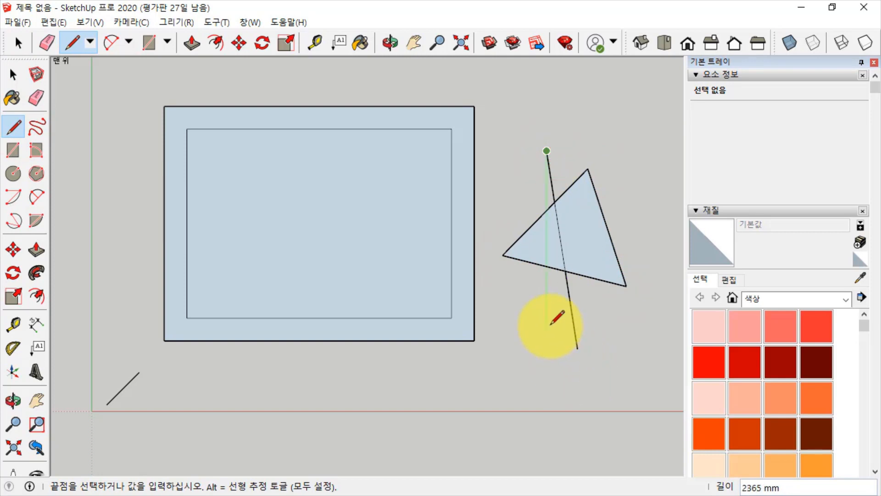
- Select the triangle's two face parts individually, and delete the whole triangle together with the crossing line
key("space")
left_click(545, 244)
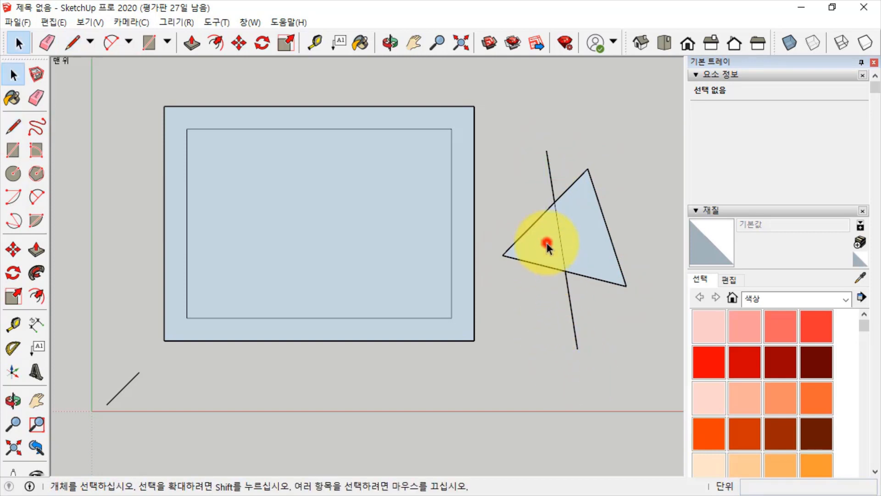
left_click(578, 240)
left_click(612, 310)
left_click_drag(640, 339, 523, 189)
key("Delete")
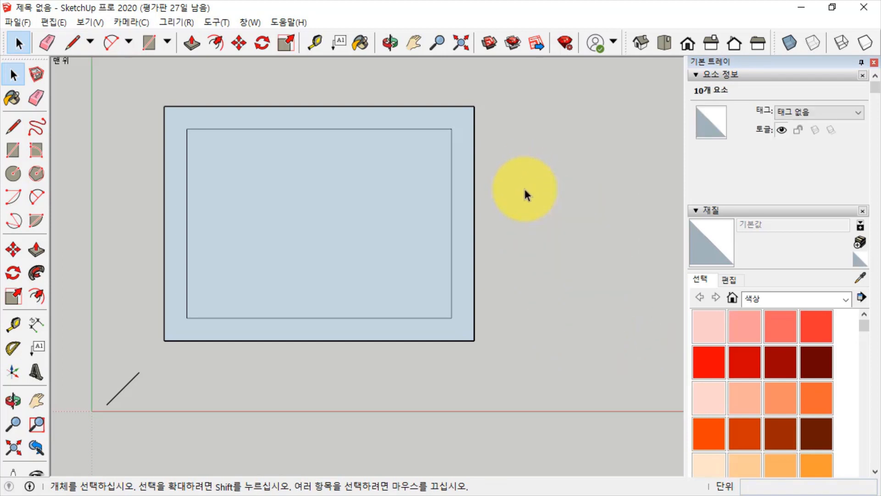
- Select the inner rectangle and the surrounding frame face in turn, and delete only the inner rectangle's face
left_click(375, 174)
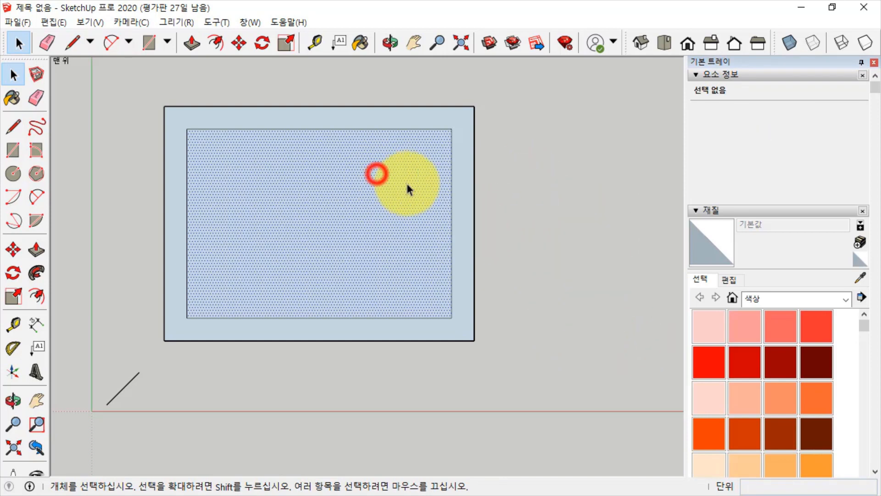
left_click(463, 154)
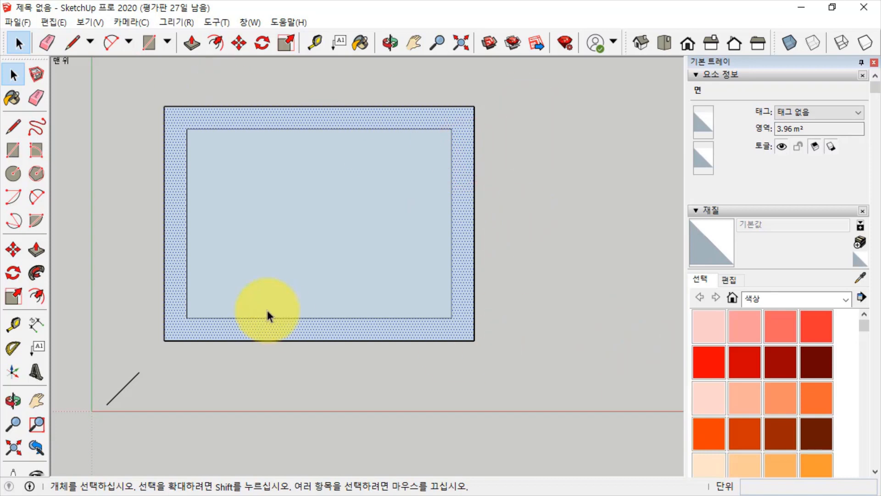
left_click(552, 324)
left_click(384, 252)
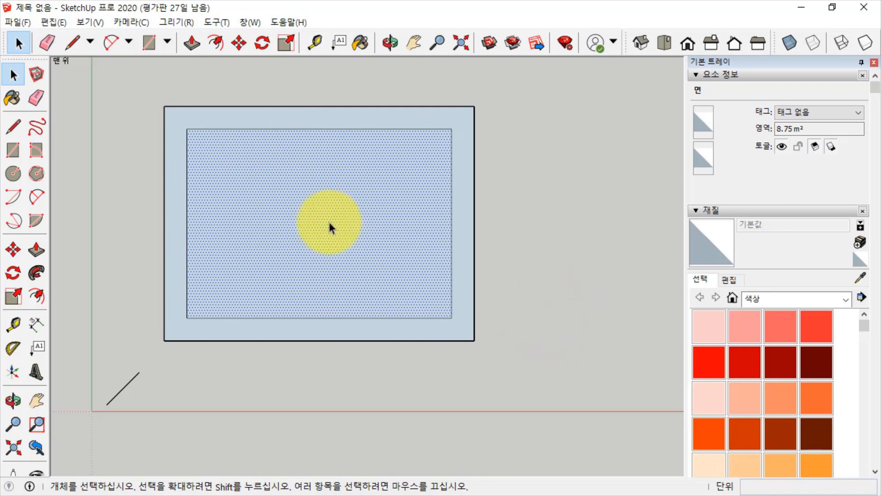
left_click(533, 242)
left_click(344, 199)
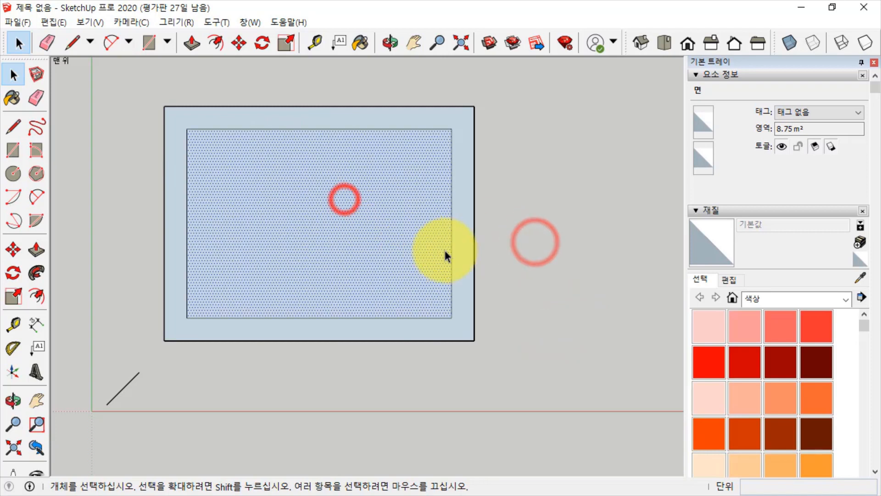
key("Delete")
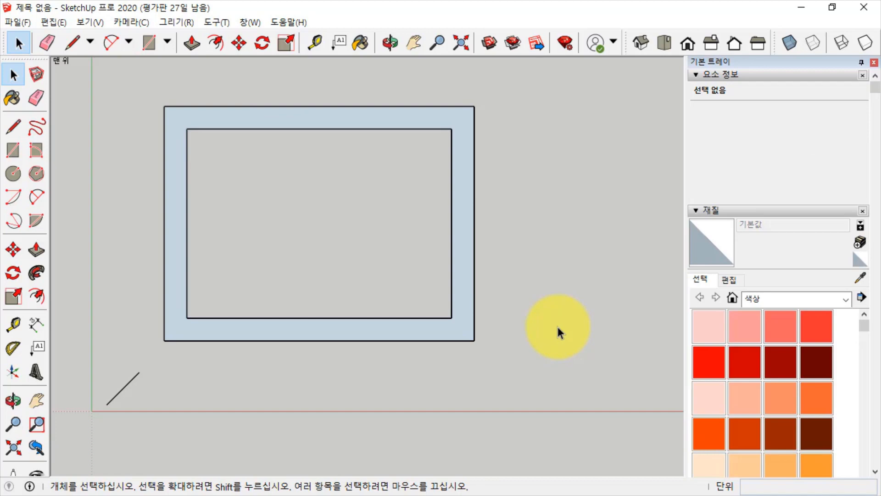
- Switch to the isometric view, and raise the frame face 2400 mm with Push/Pull to form walls
left_click(642, 45)
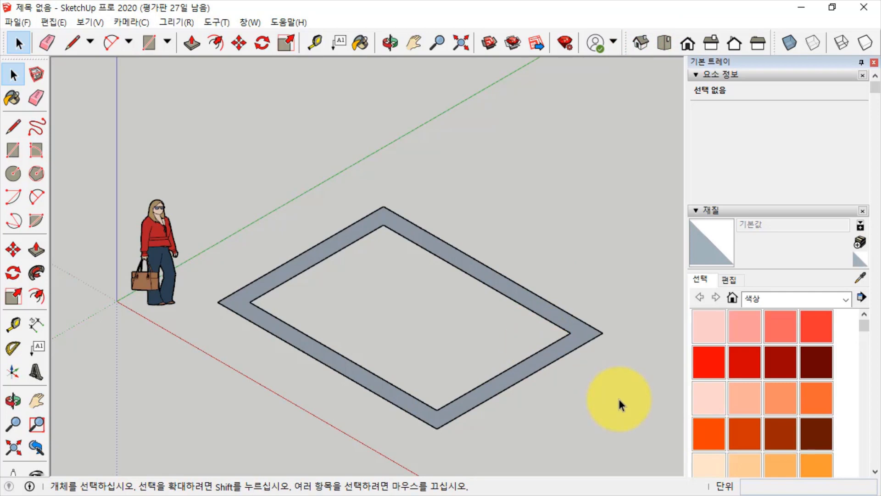
left_click(36, 250)
left_click(266, 323)
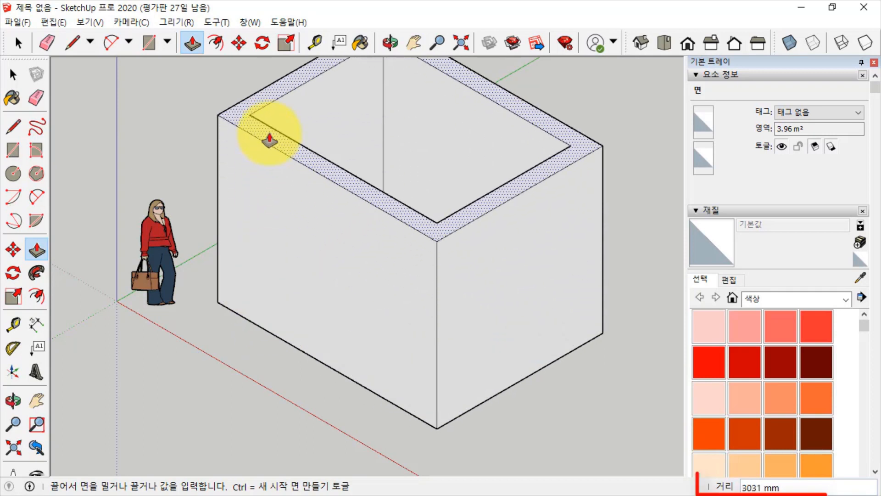
left_click(275, 131)
type("2400")
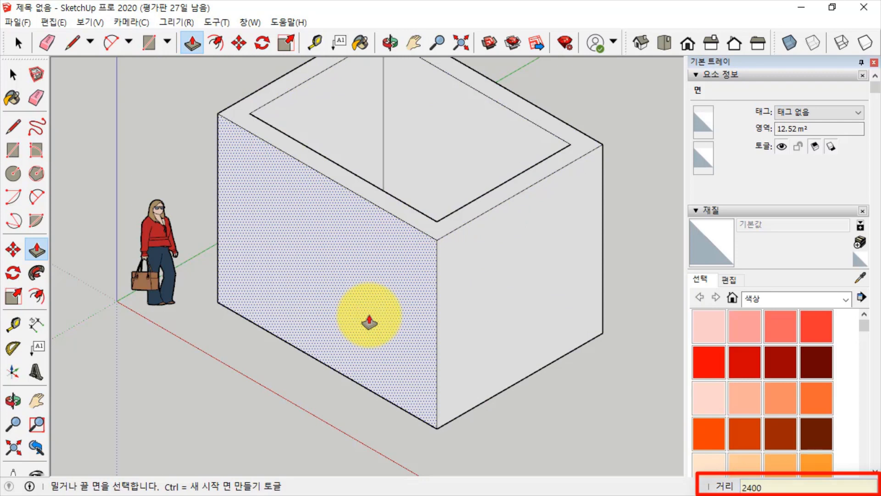
key("Return")
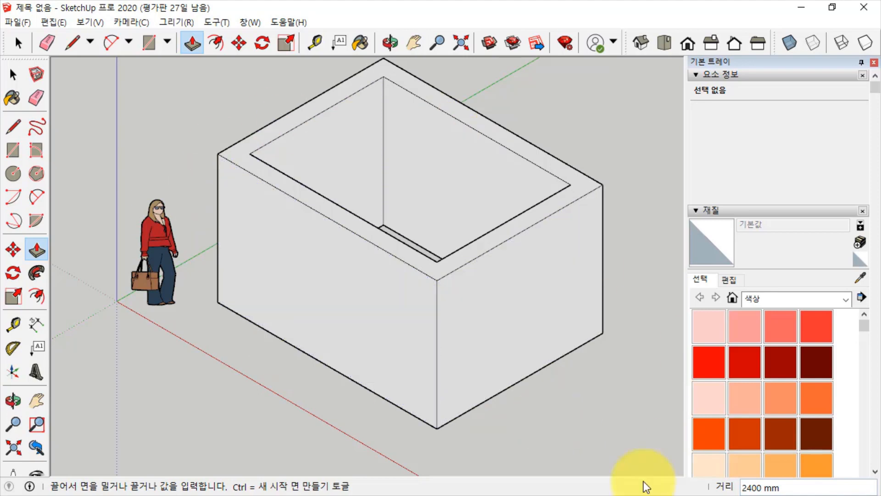
- Examine individual faces and upper edges of the walls by selecting them one at a time, and clear the selection
key("space")
left_click(357, 281)
left_click(476, 307)
left_click(455, 271)
left_click(421, 258)
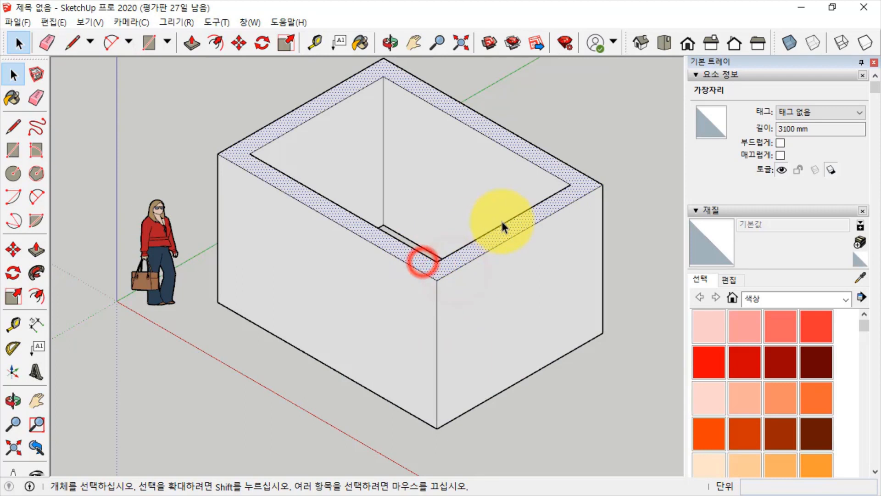
left_click(516, 215)
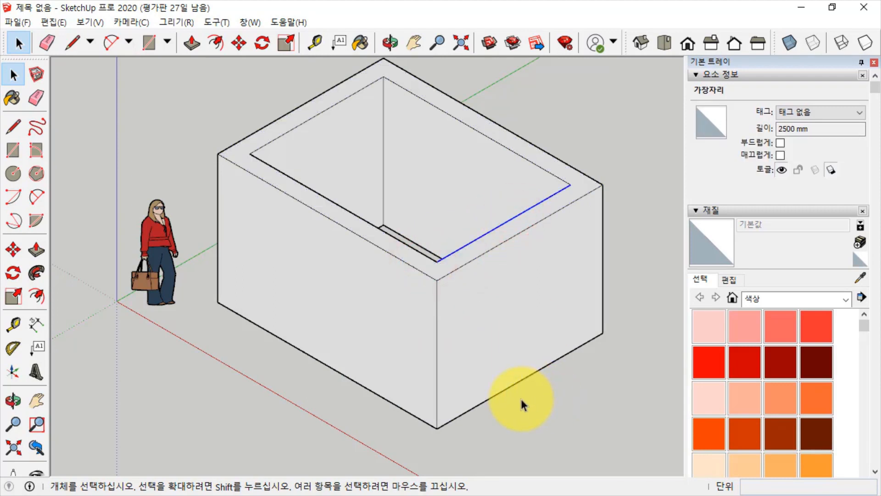
left_click(554, 409)
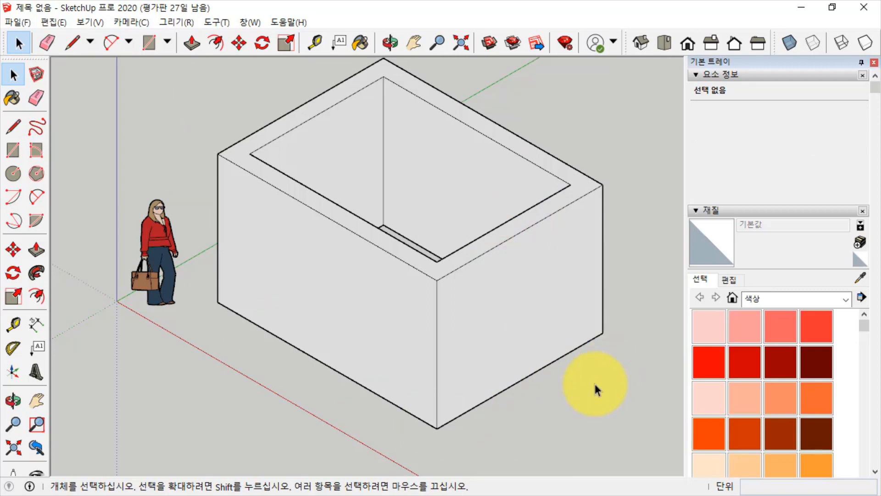
- Select the entire wall box with a selection window, and clear the selection
scroll(594, 385, "down", 1)
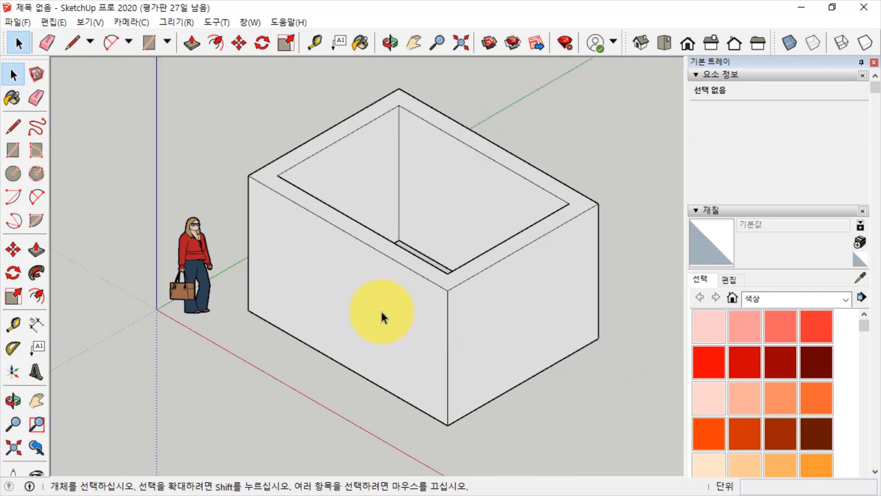
left_click_drag(220, 61, 647, 452)
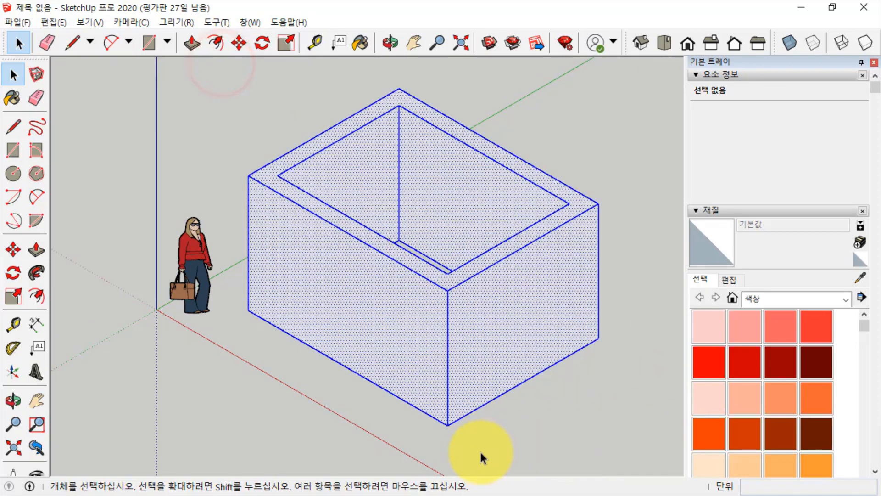
left_click(545, 434)
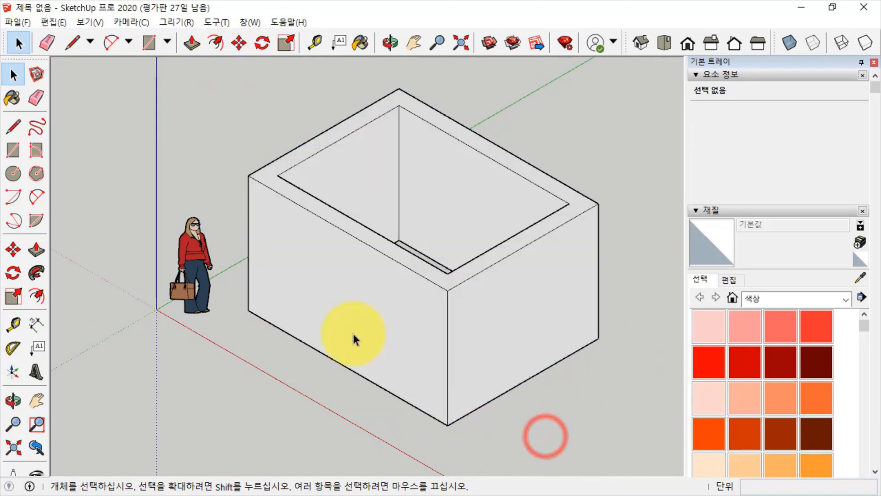
- Select the long front wall face alone, and select it together with its bounding edges, clearing the selection after each try
left_click(350, 302)
left_click(340, 413)
left_click(364, 305)
left_click(321, 403)
double_click(342, 307)
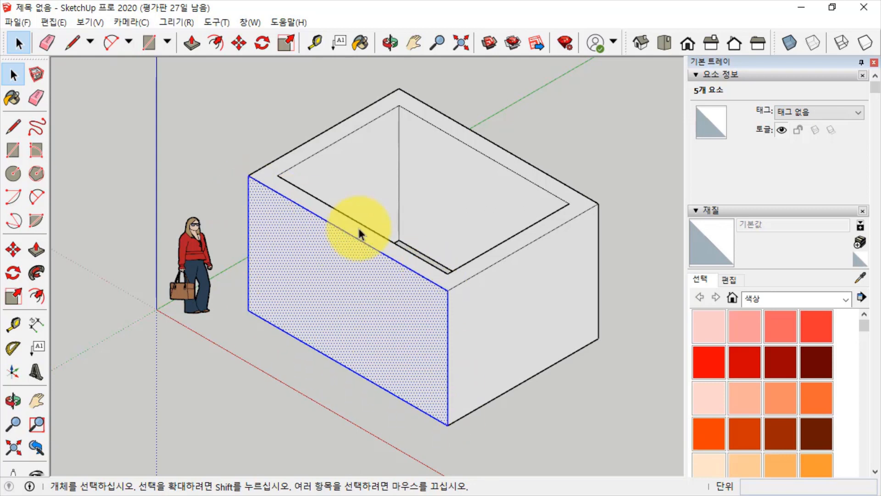
left_click(286, 392)
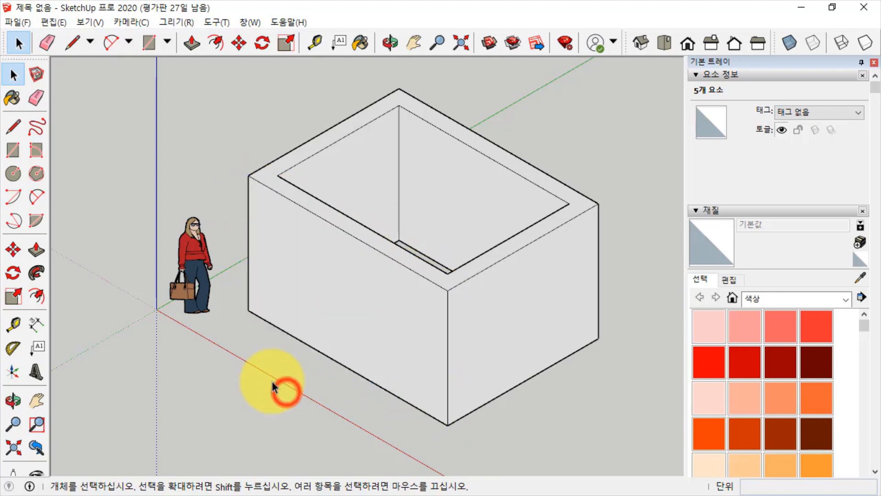
- Select all connected faces and edges of the wall box from its front face, and turn on the X-ray display
triple_click(343, 304)
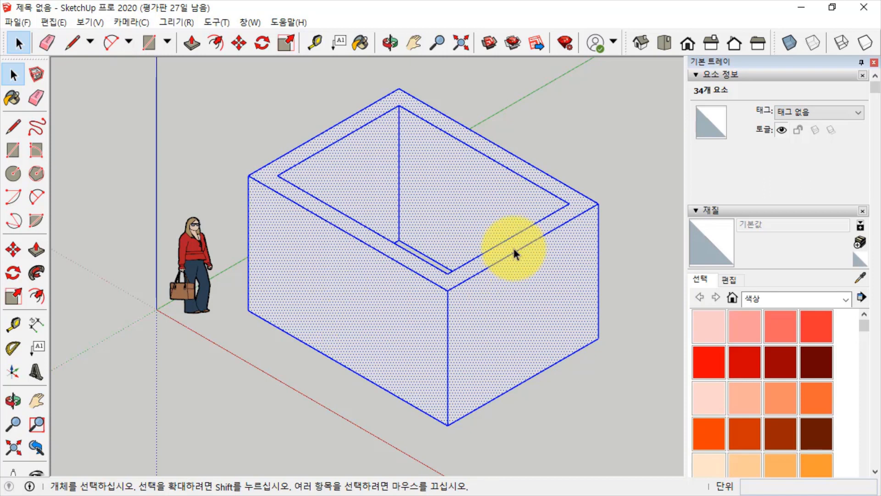
left_click(327, 404)
triple_click(359, 292)
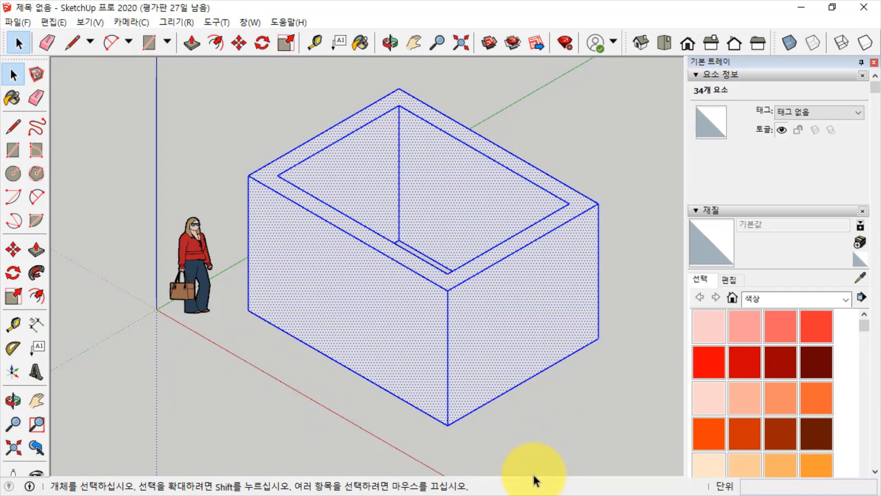
left_click(792, 41)
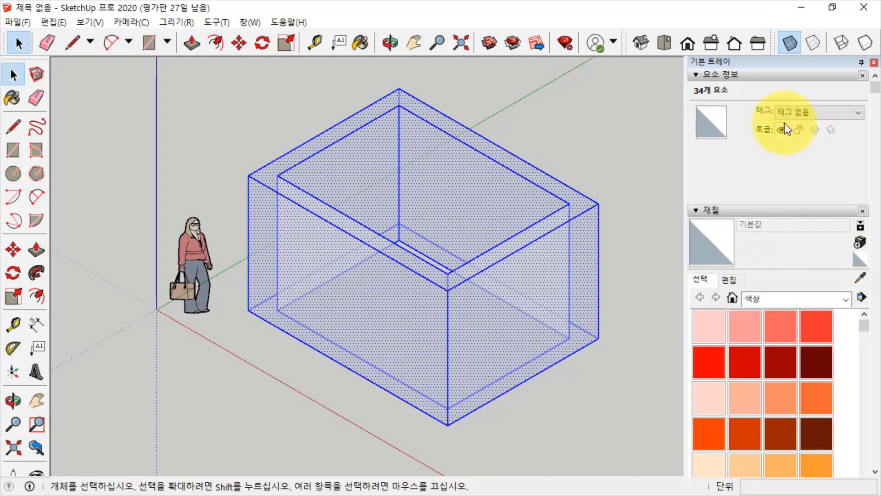
- Turn off the X-ray display and make a group from all the selected wall geometry
left_click(789, 42)
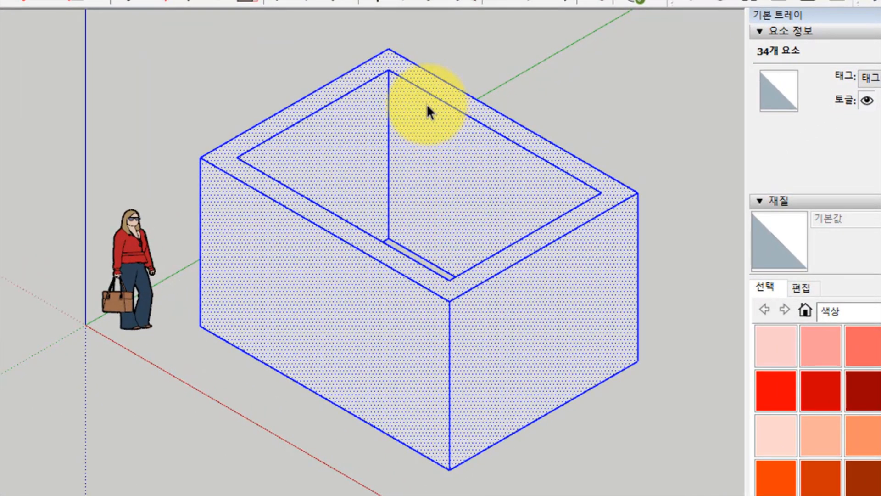
right_click(427, 112)
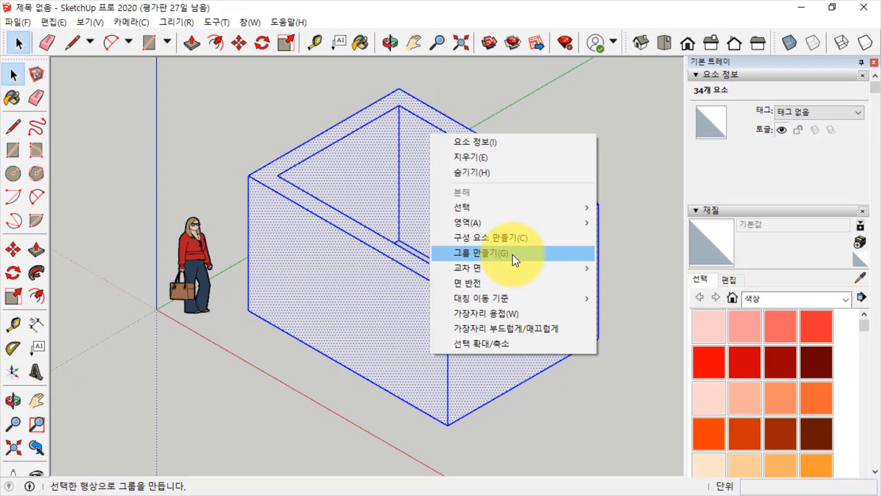
left_click(530, 255)
- Check how the wall group selects as a single object by picking its faces and clearing the selection between tries
left_click(592, 142)
left_click(536, 198)
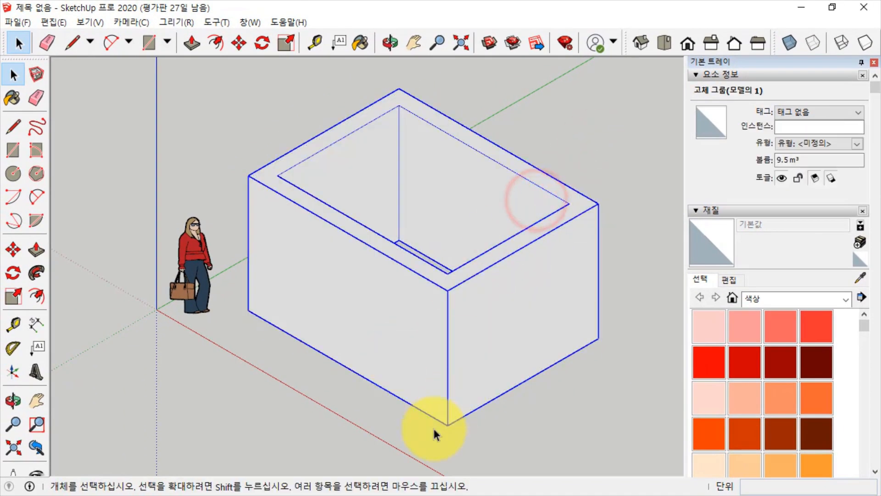
left_click(543, 418)
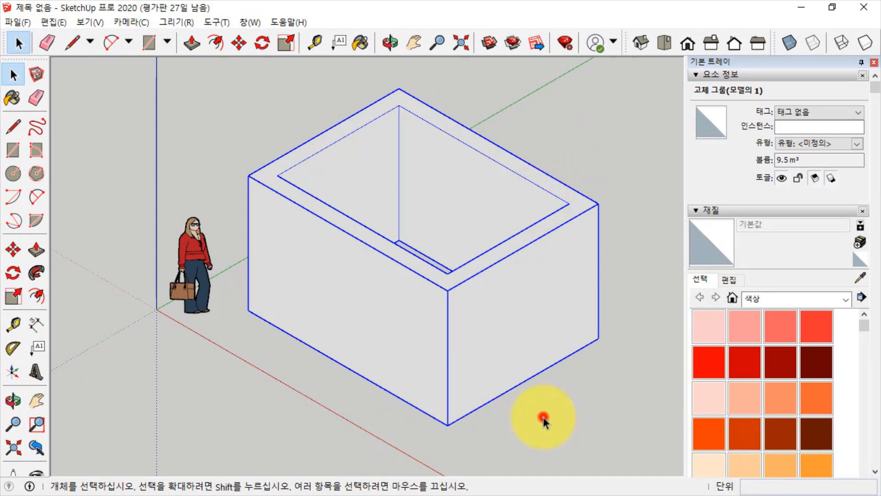
left_click(478, 351)
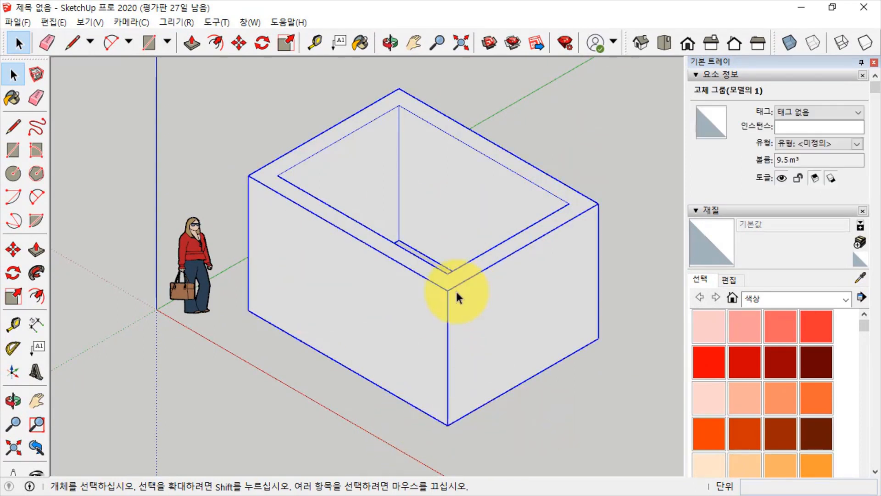
left_click(627, 254)
left_click(555, 265)
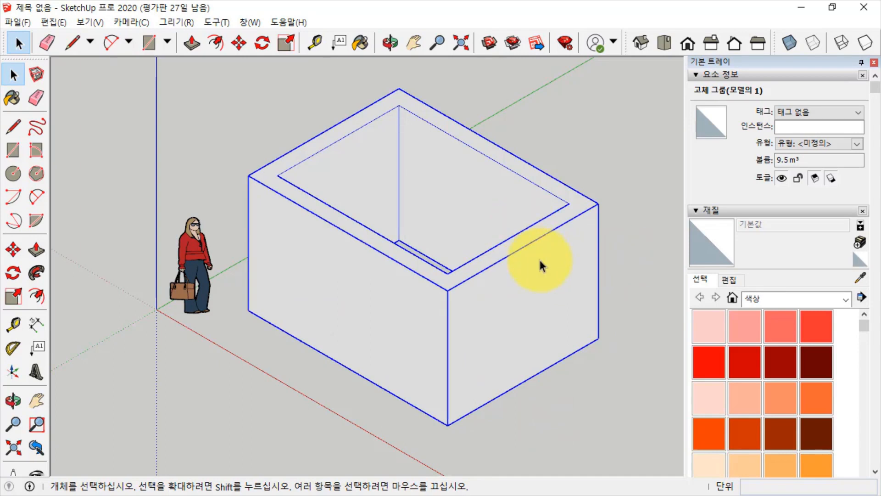
left_click(618, 256)
left_click(549, 279)
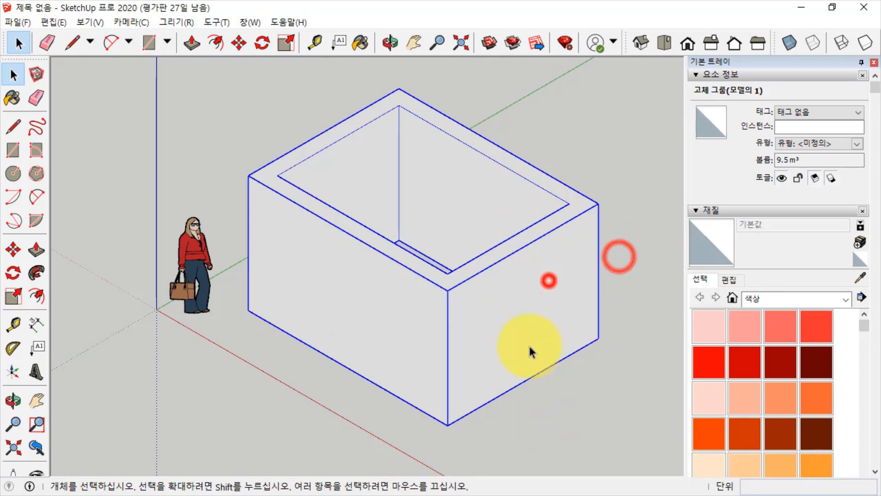
- Examine the wall group from several viewing angles and select it again as one object
middle_click_drag(503, 377, 515, 404)
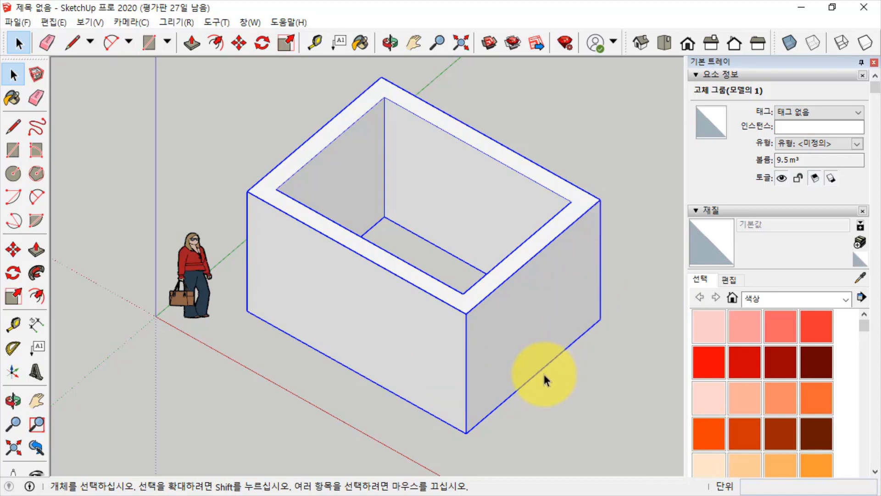
middle_click_drag(523, 363, 294, 352)
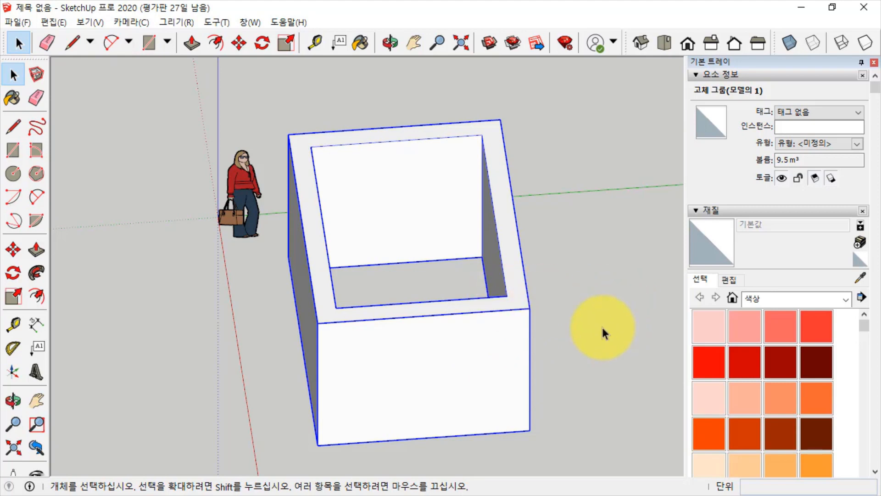
middle_click_drag(457, 358, 542, 327)
left_click(569, 429)
left_click(534, 347)
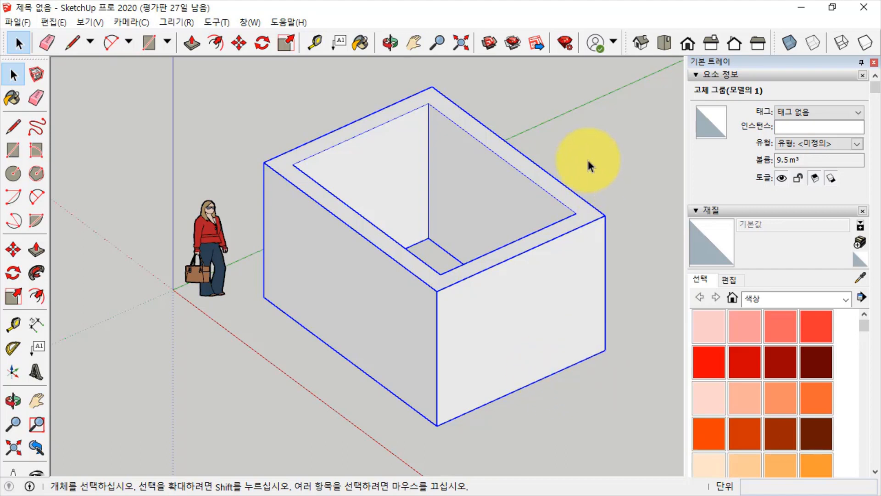
left_click(581, 142)
left_click(447, 107)
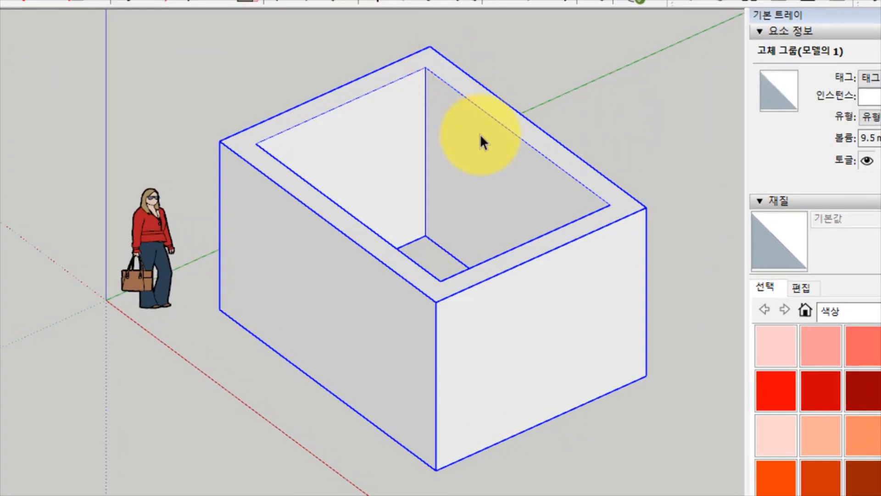
- Open the wall group for editing and, in top view, dimension the short inner side of the opening outside the frame
right_click(446, 90)
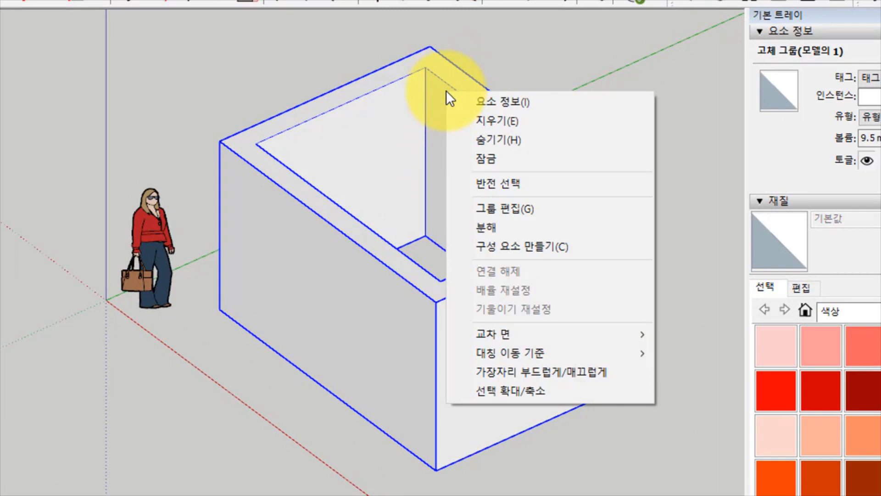
left_click(546, 209)
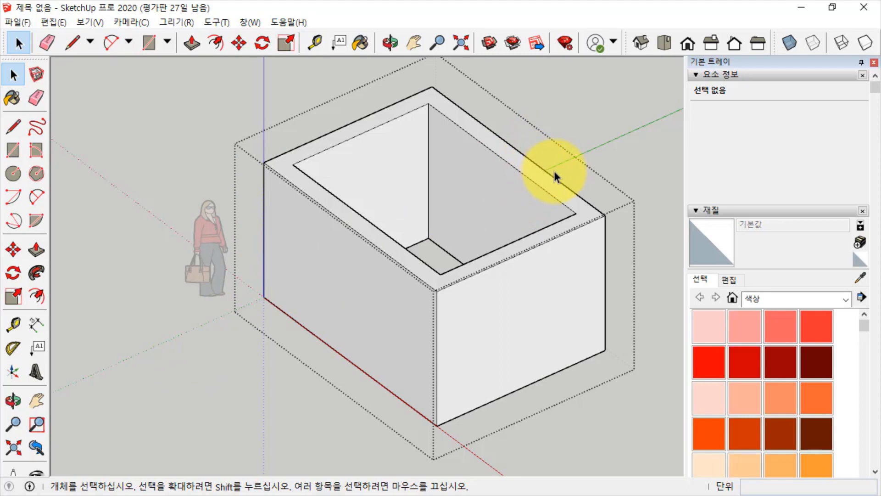
left_click(667, 43)
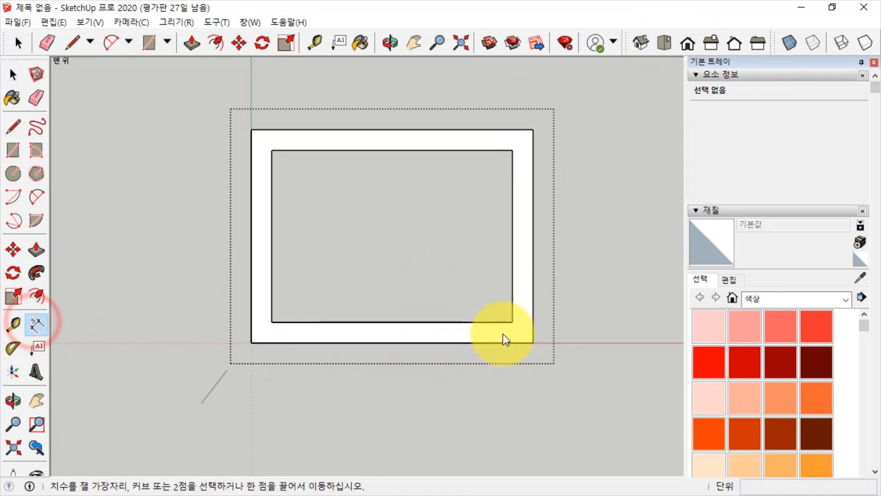
left_click(511, 321)
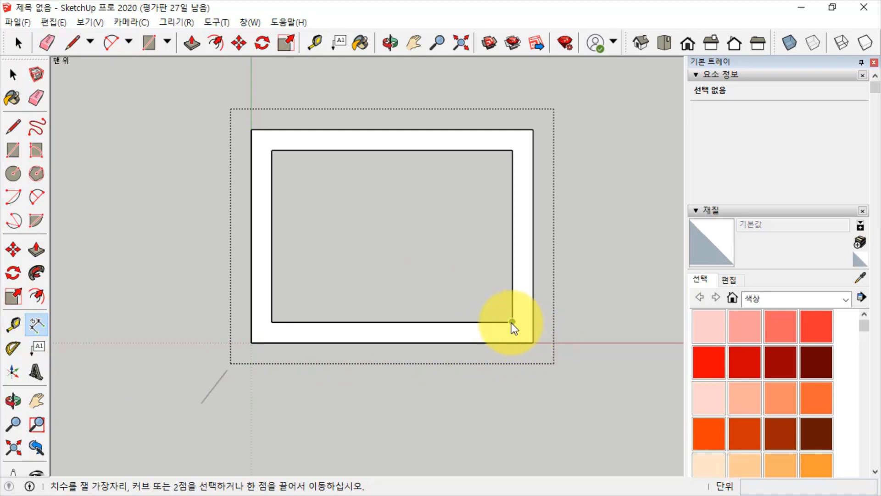
left_click(511, 322)
left_click(512, 151)
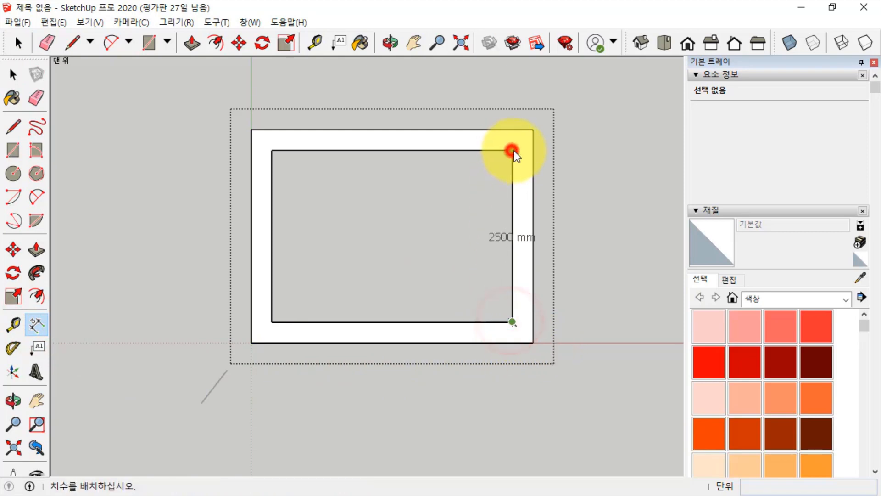
left_click(597, 159)
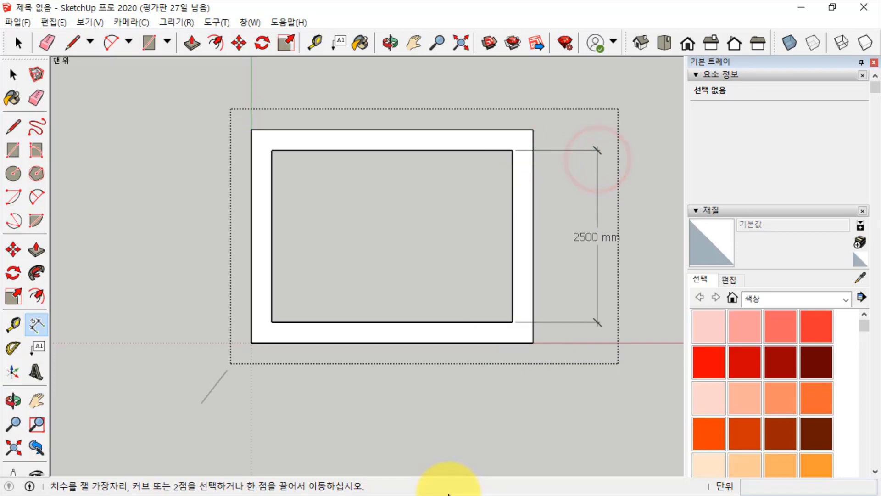
- Select the rear wall's faces and edges with a selection window in top view, and check them in isometric view with X-ray on
middle_click_drag(427, 255, 390, 354, "shift")
key("m")
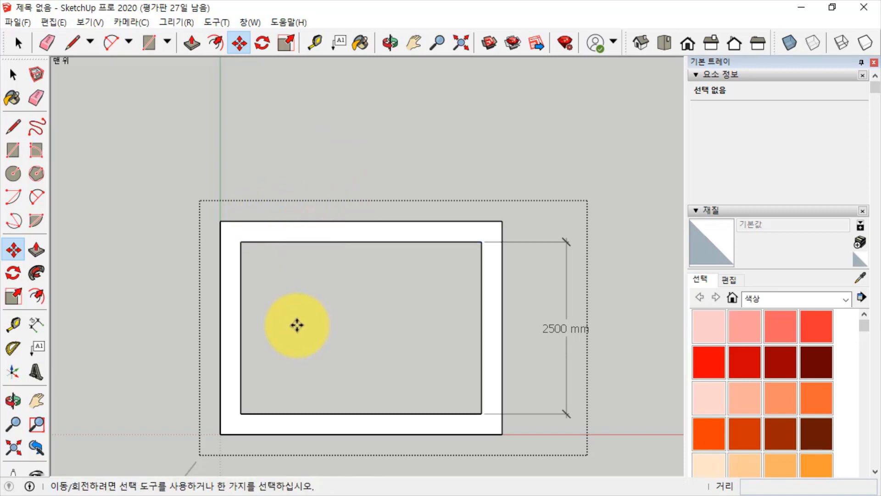
left_click(13, 73)
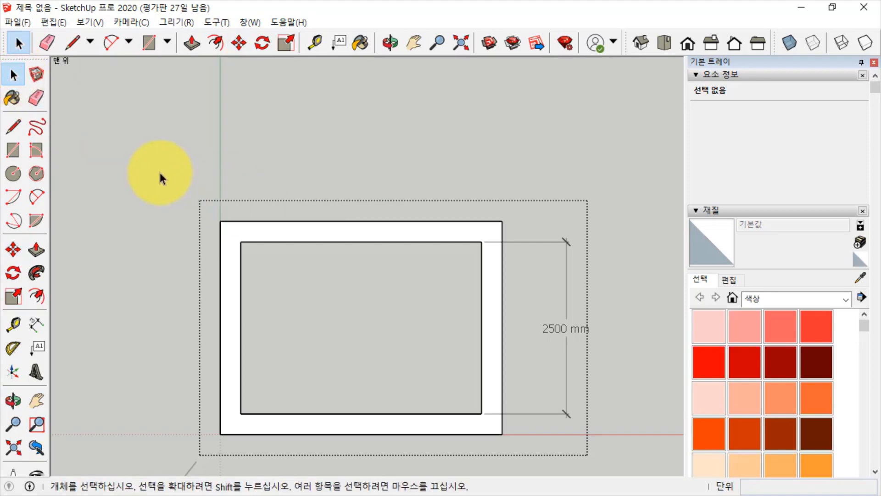
left_click_drag(160, 173, 548, 284)
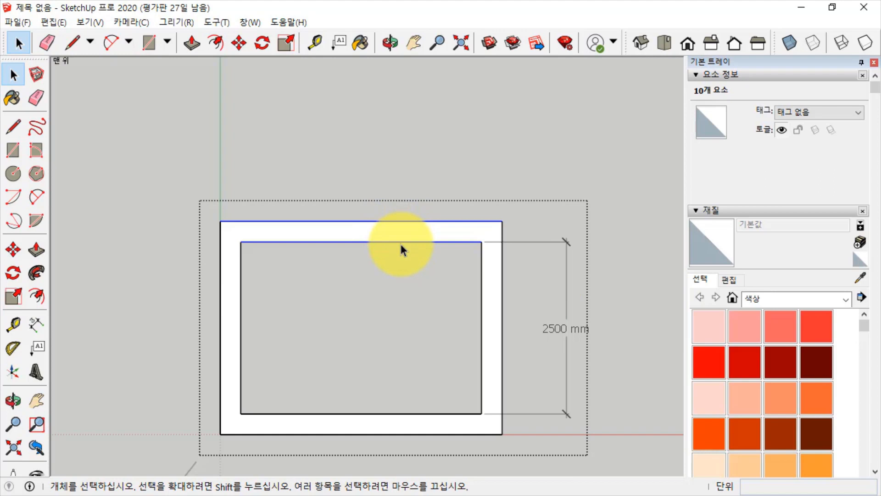
left_click(789, 42)
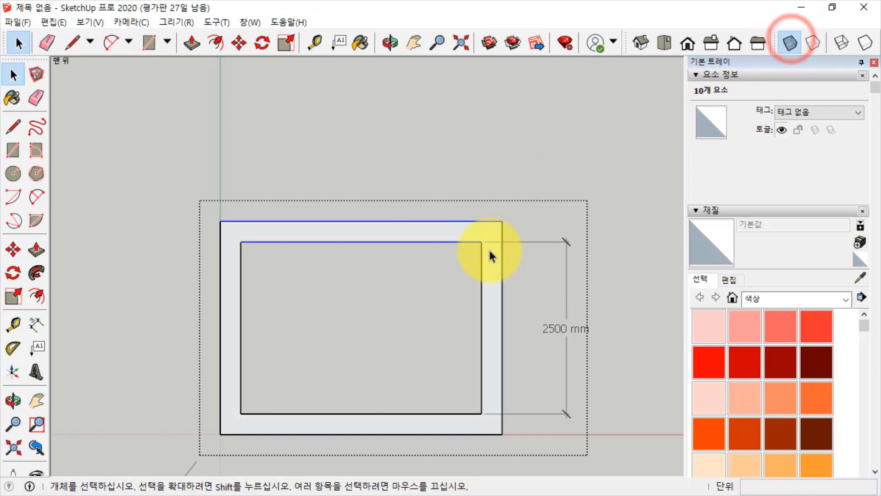
left_click(640, 43)
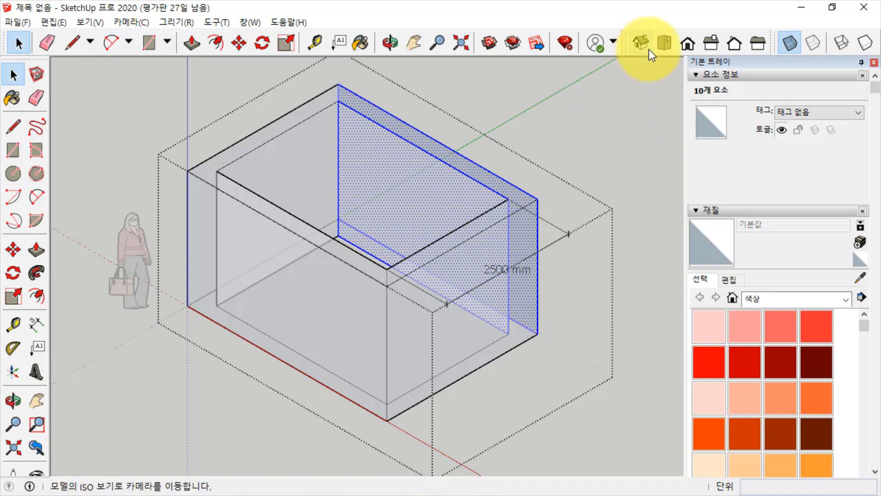
left_click(660, 43)
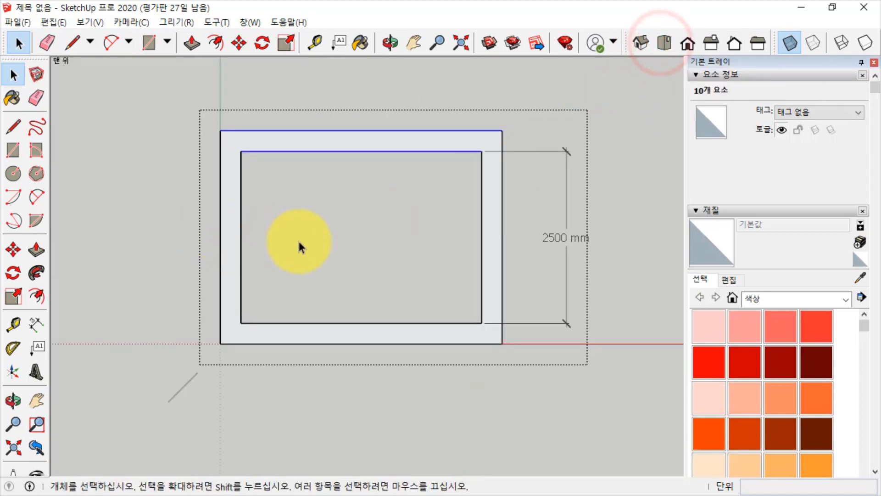
- Move the selected rear wall 1000 mm outward along the green axis in top view, and close the group
left_click(12, 249)
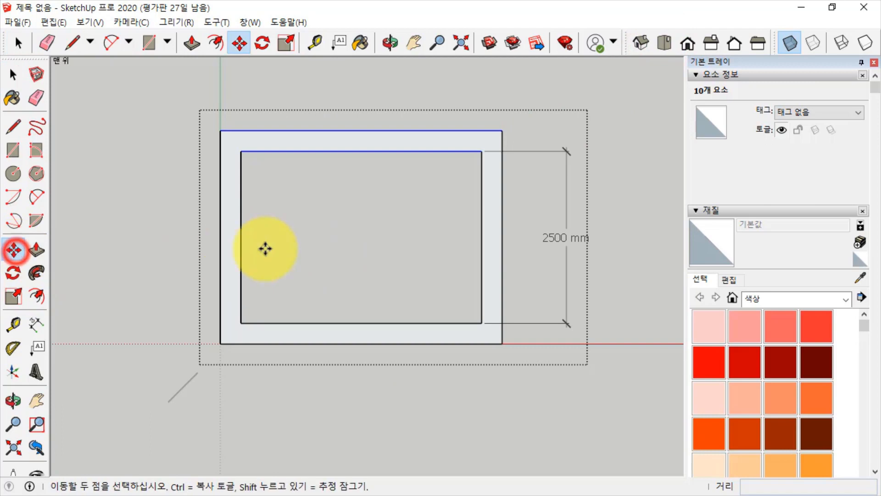
middle_click_drag(368, 240, 339, 358, "shift")
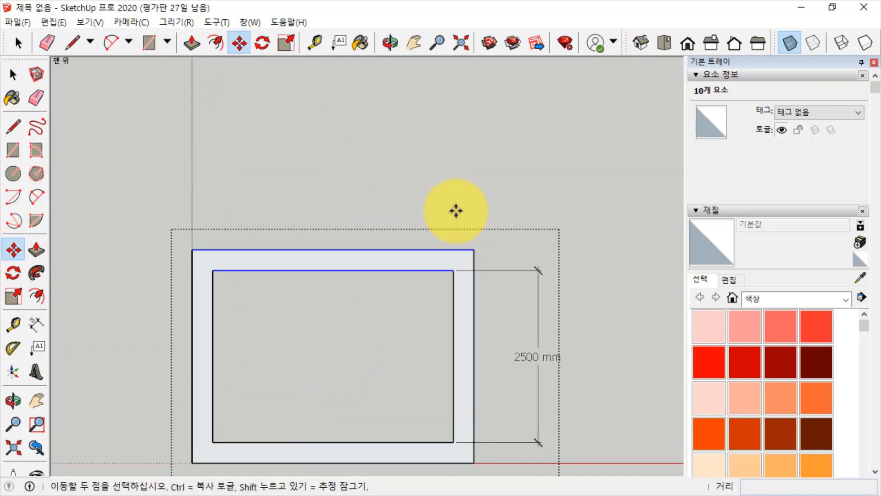
left_click(455, 211)
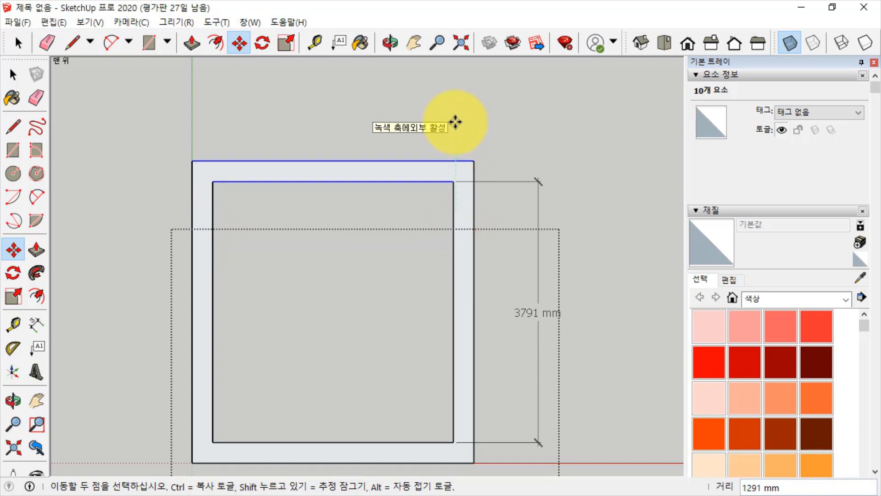
type("1000")
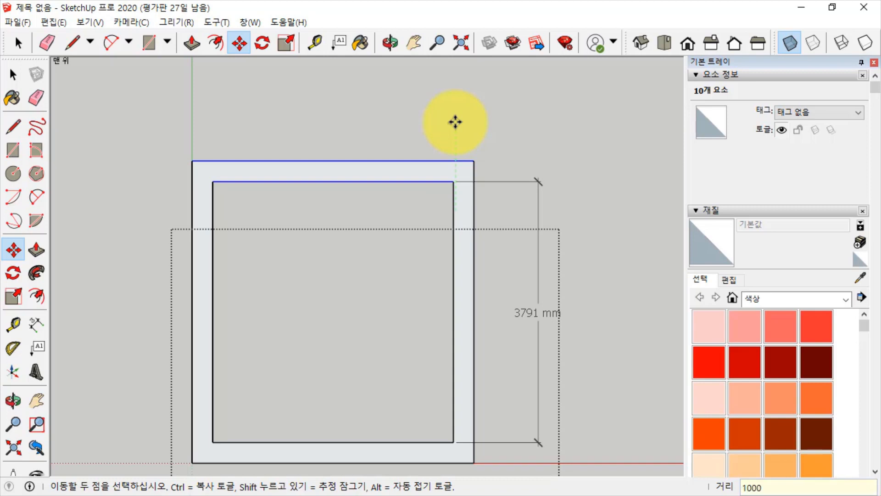
key("Return")
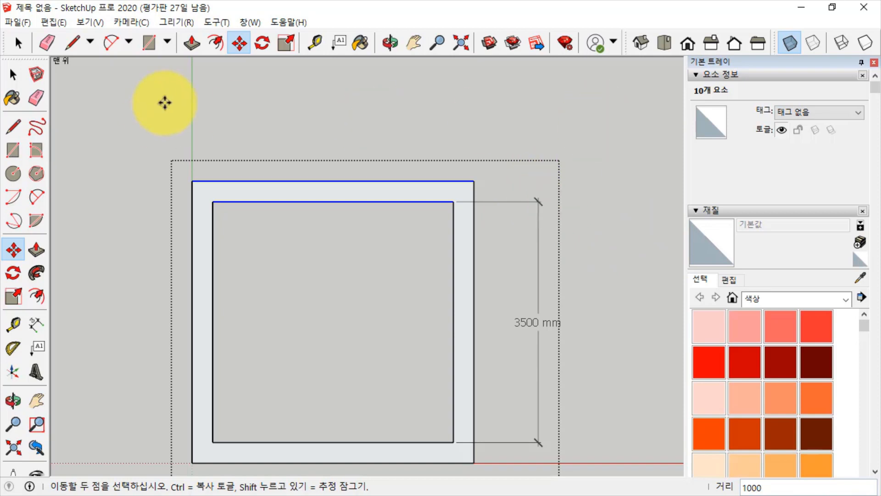
key("space")
left_click(592, 121)
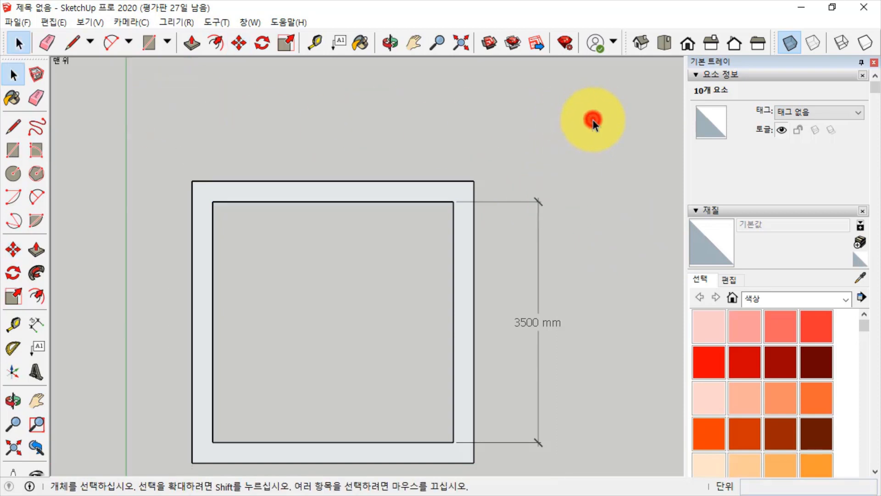
- Show the lengthened wall box in isometric view and turn off the X-ray display
middle_click_drag(355, 239, 514, 122)
left_click(633, 44)
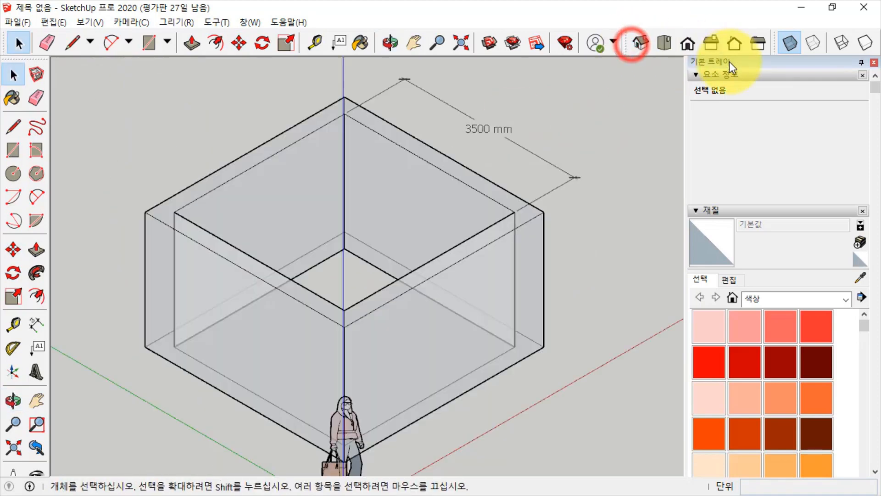
left_click(789, 42)
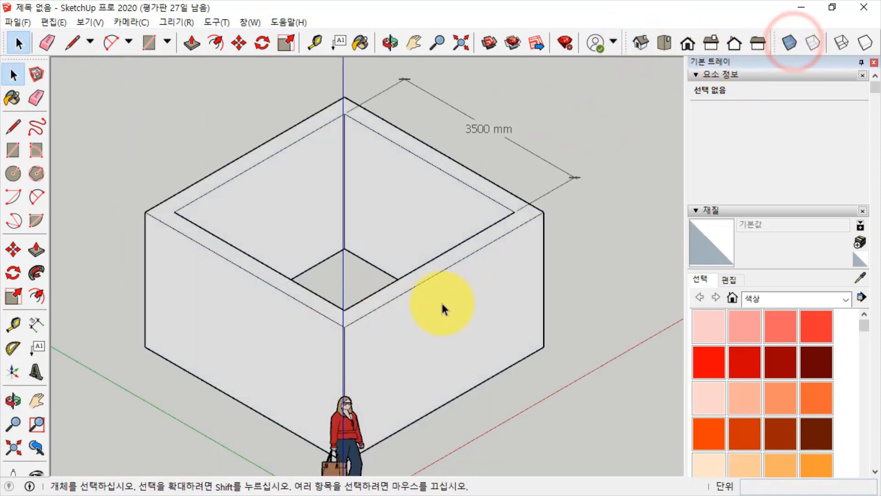
middle_click_drag(380, 305, 374, 272)
left_click_drag(374, 272, 597, 366)
key("space")
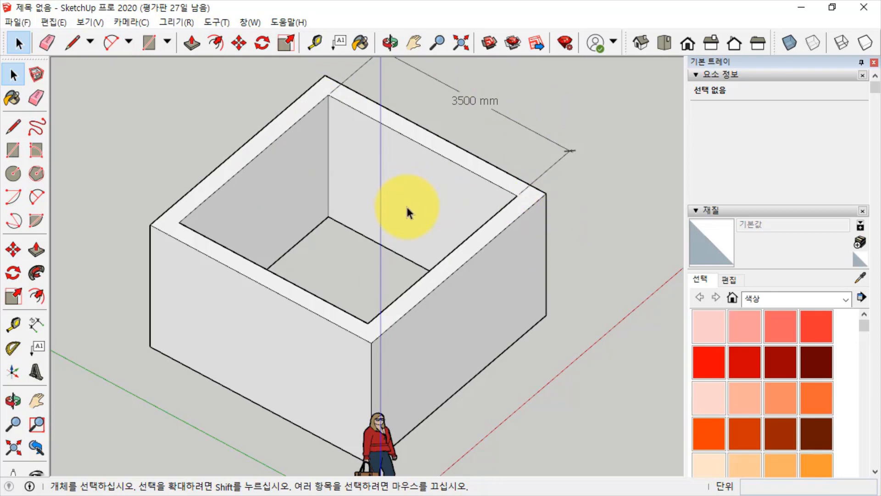
- While saving under a new name, create a folder named 녹화파일 inside 58.SketchUp-30 and open it as the save location
left_click(24, 35)
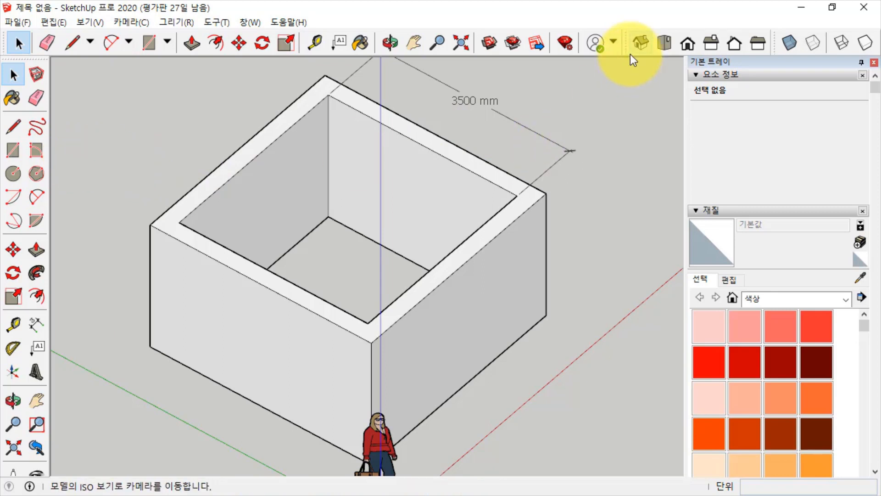
left_click(19, 23)
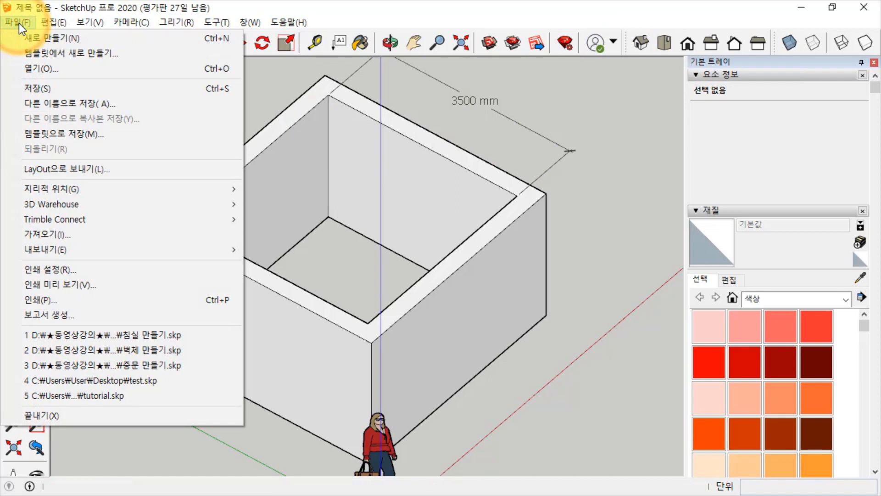
left_click(68, 103)
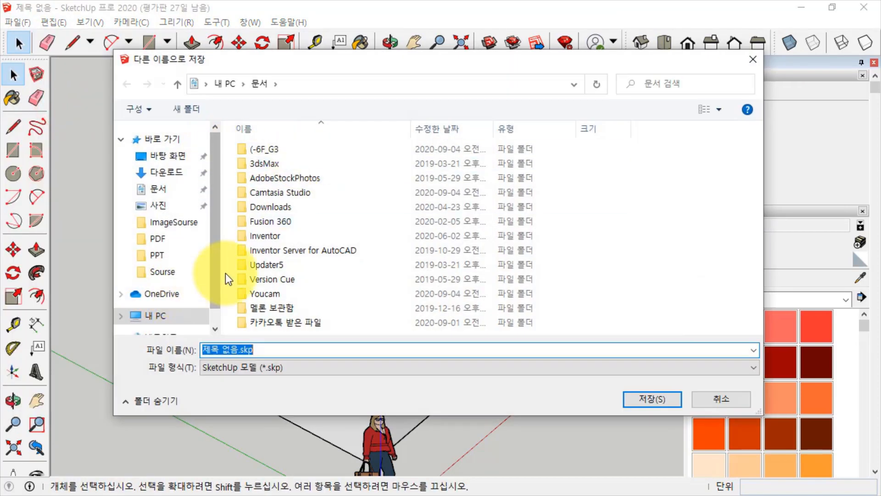
left_click_drag(214, 273, 213, 296)
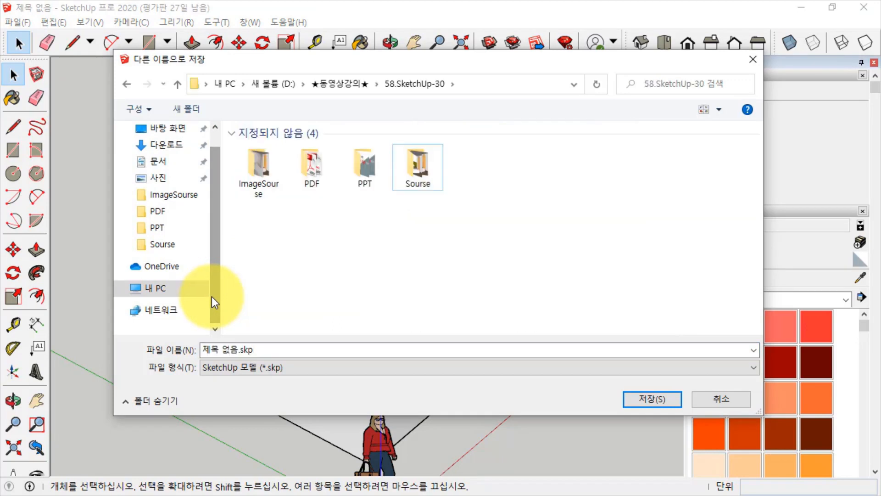
right_click(499, 161)
left_click(515, 172)
key("BackSpace")
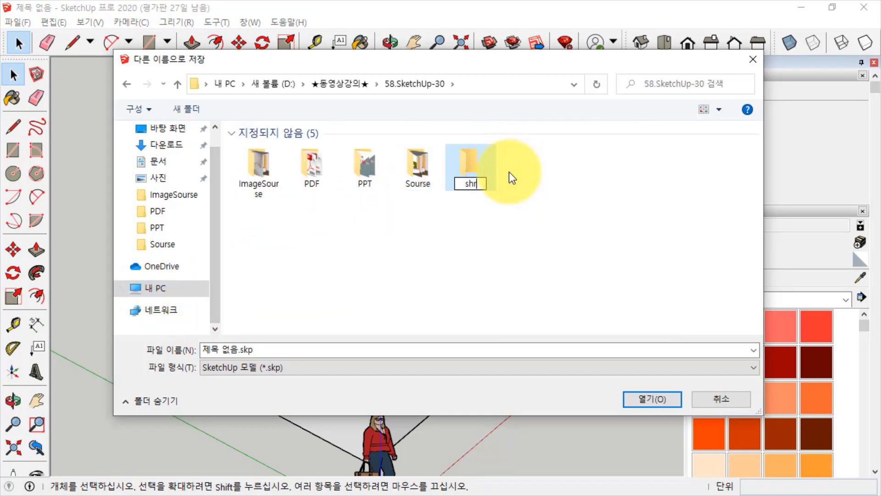
type("녹화파일")
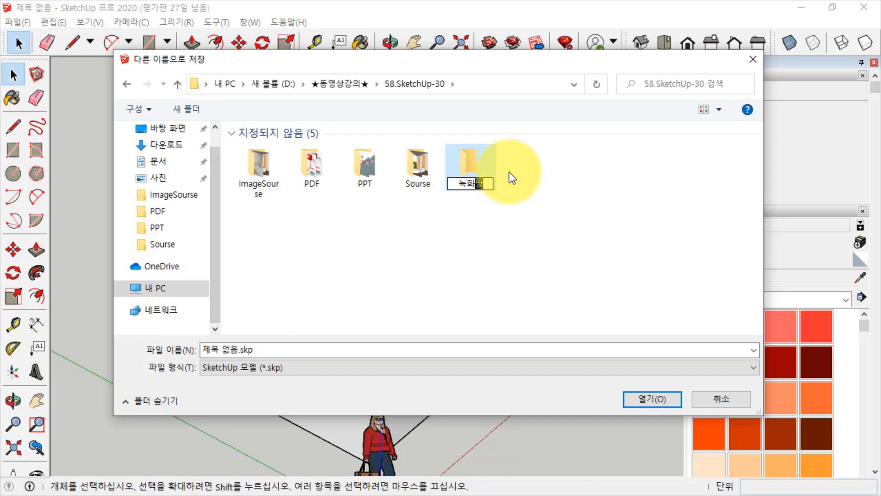
key("Return")
left_click(565, 217)
double_click(482, 167)
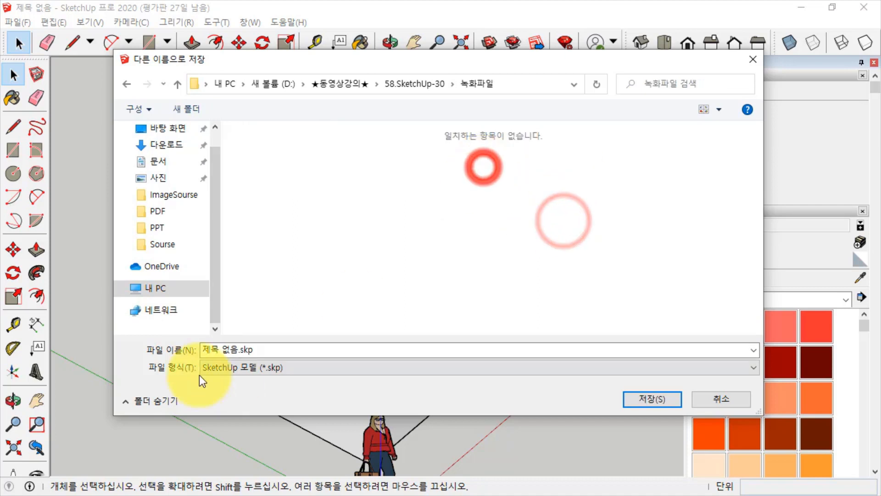
- Name the model file 침실.skp and save it in the 녹화파일 folder
left_click(228, 349)
double_click(230, 350)
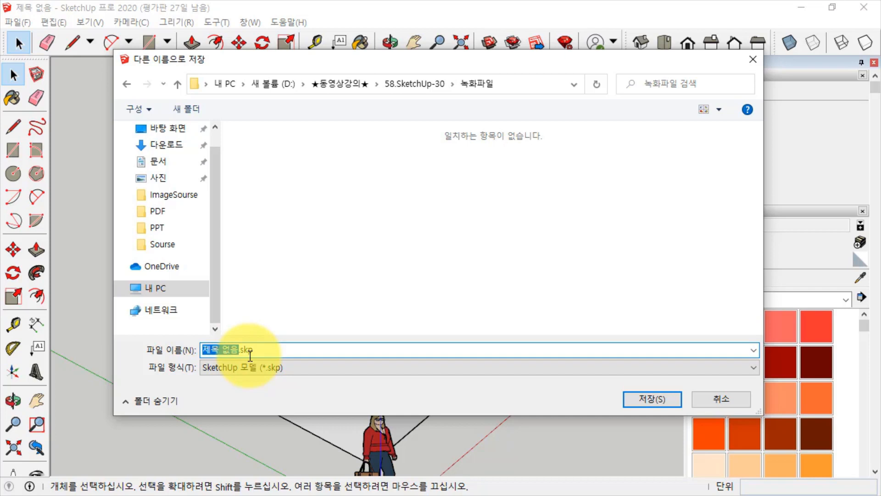
key("BackSpace")
type("치ㅁㅅㅣㄹ")
left_click(650, 399)
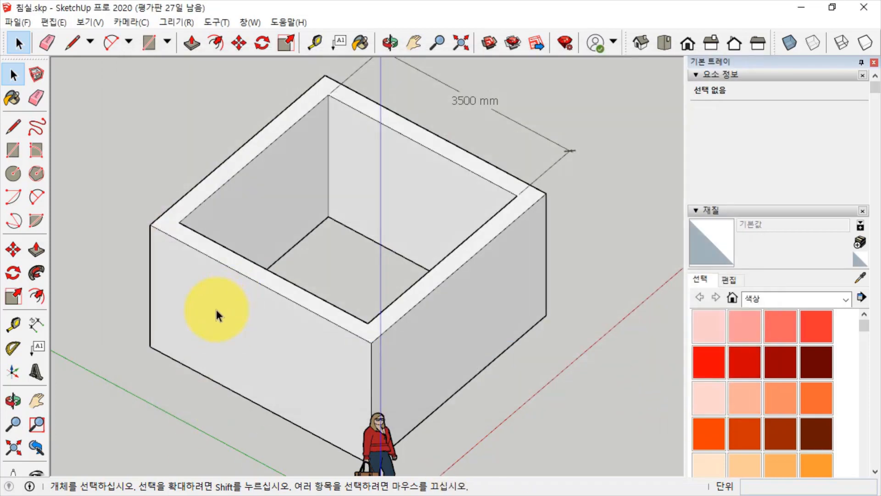
- Start a new model and set the camera to parallel projection in top view, with the origin near the lower-left corner
left_click(13, 23)
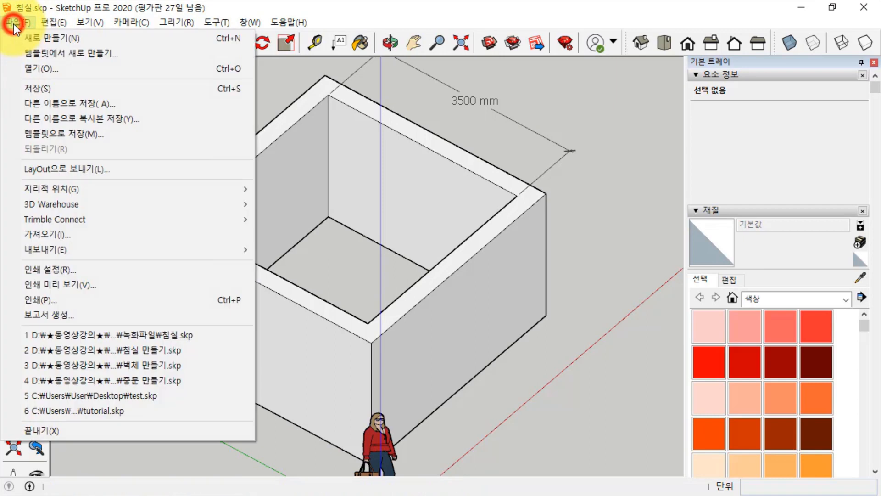
left_click(52, 39)
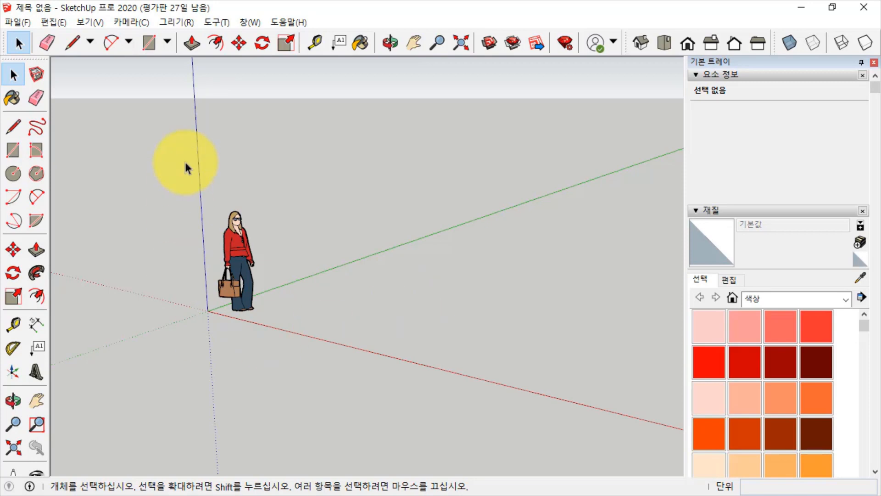
left_click(149, 23)
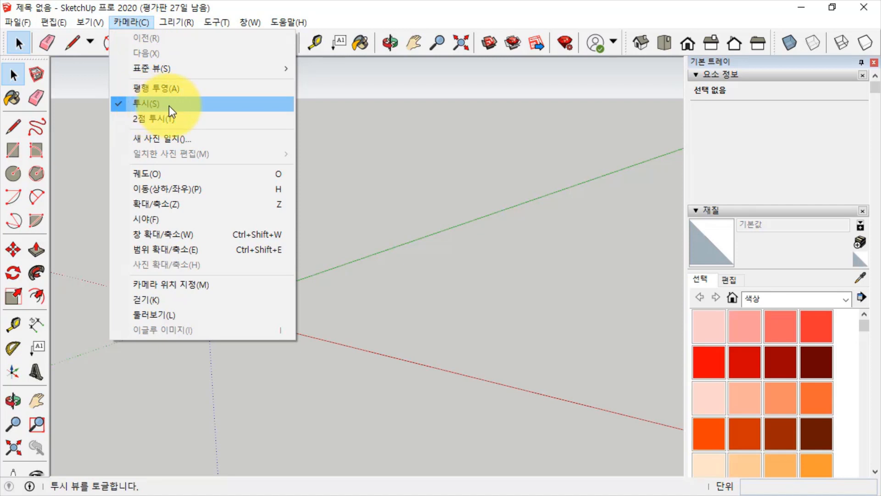
left_click(176, 88)
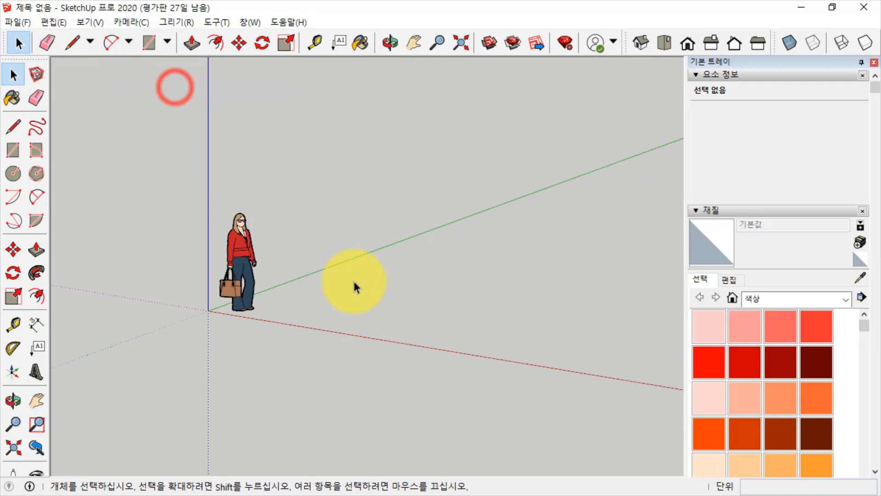
left_click(662, 38)
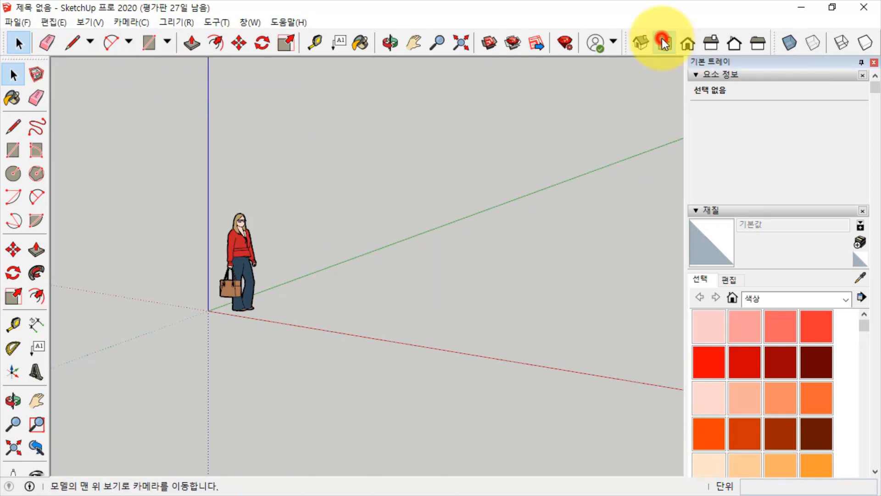
middle_click_drag(483, 244, 248, 361, "shift")
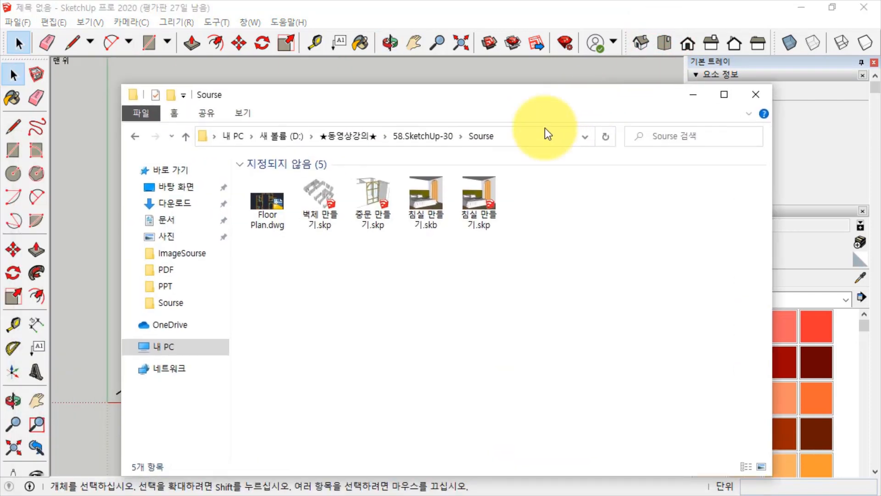
- Import the AutoCAD drawing Floor Plan.dwg from the Sourse folder and close the import results
left_click(274, 209)
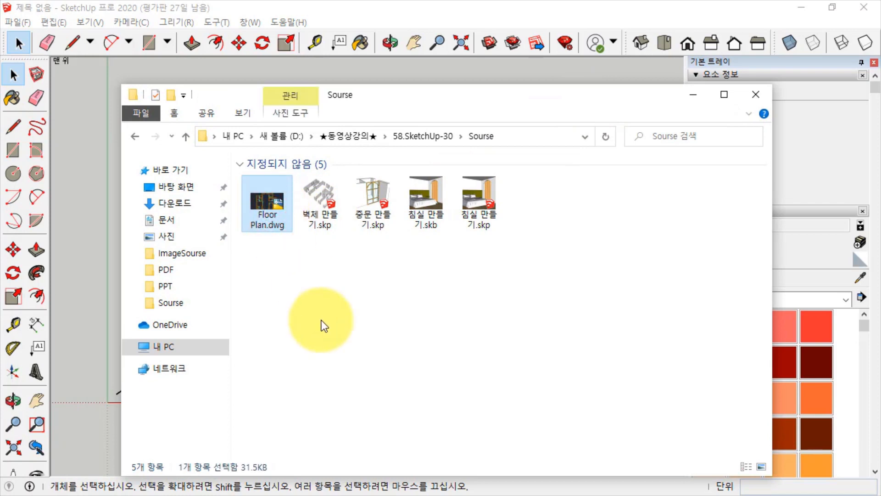
left_click(303, 281)
left_click_drag(483, 95, 0, 140)
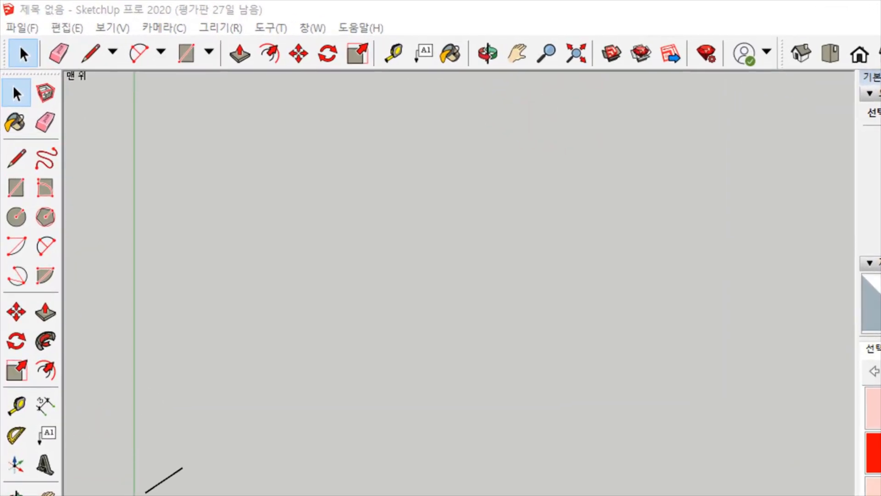
left_click(236, 246)
left_click(22, 29)
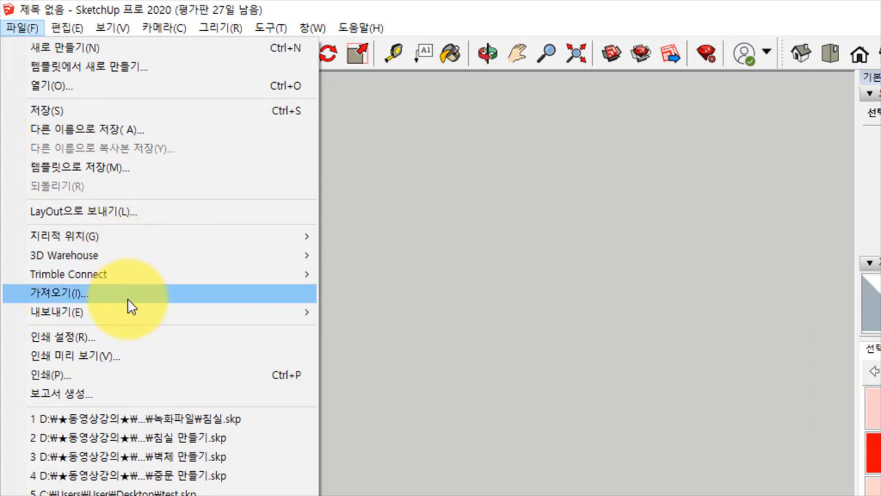
left_click(127, 298)
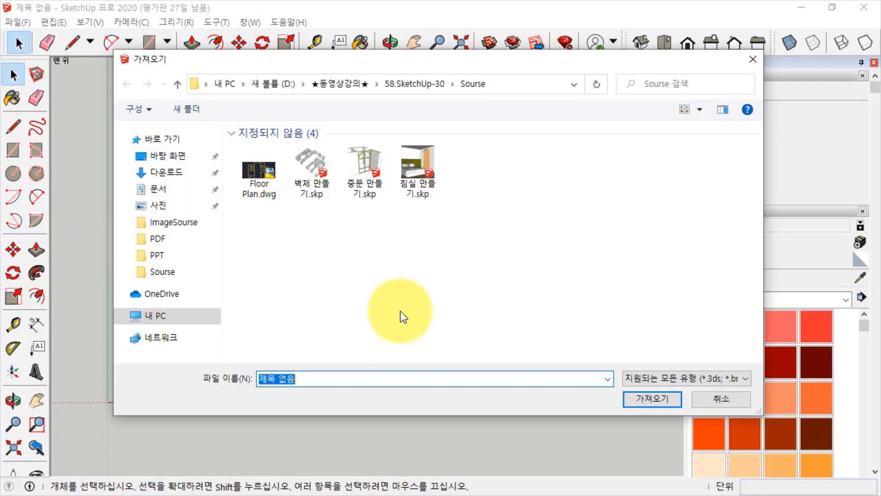
left_click(281, 197)
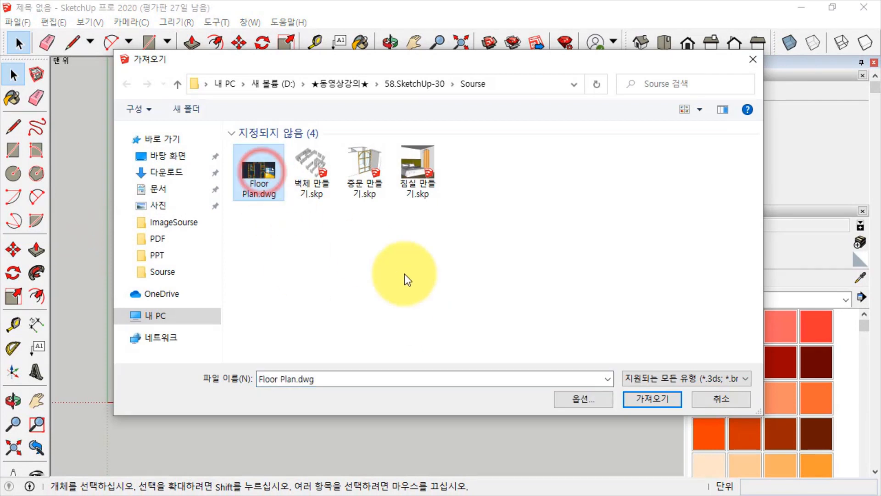
left_click(648, 401)
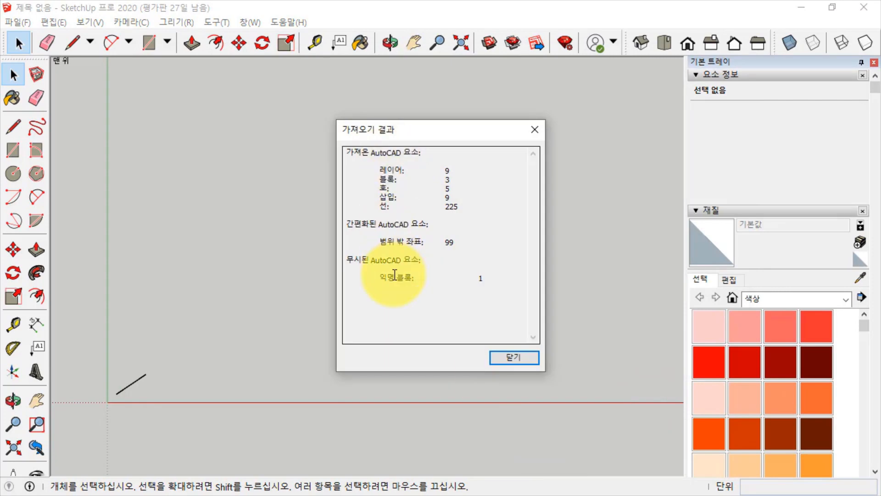
left_click(514, 358)
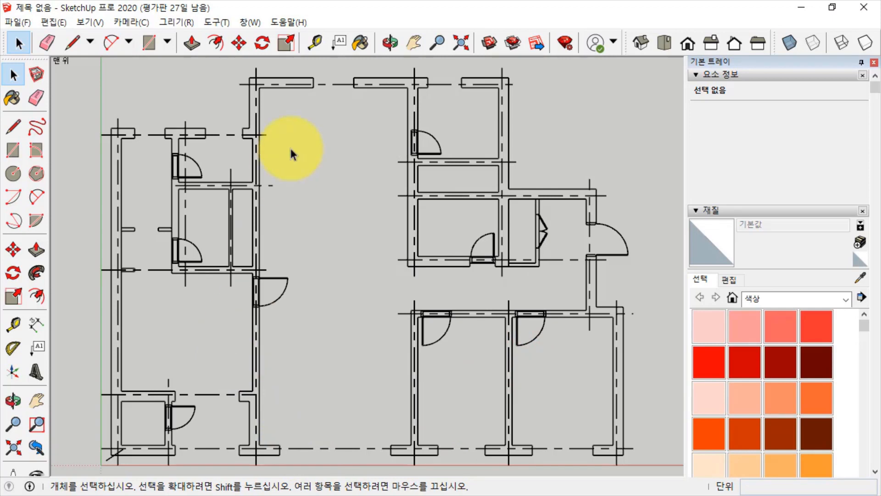
- Explode the imported Floor Plan.dwg component and select a single centre line in the upper-right room's outer wall
left_click(292, 85)
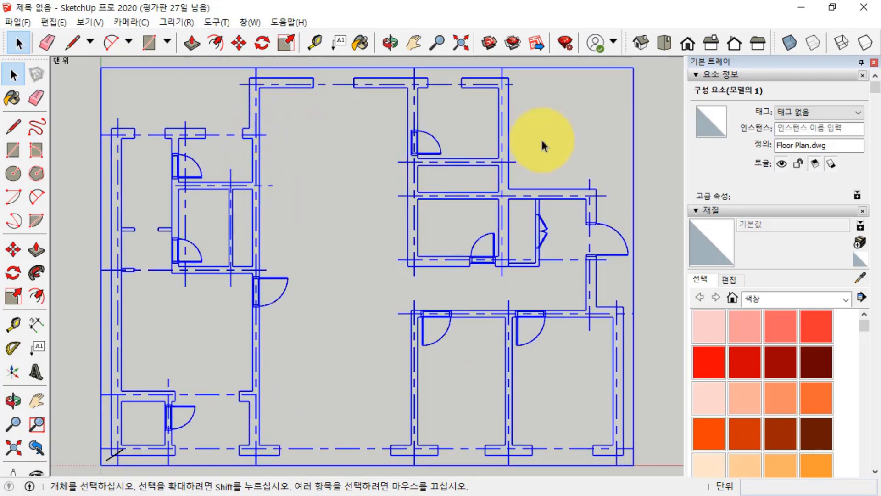
left_click(653, 175)
right_click(504, 122)
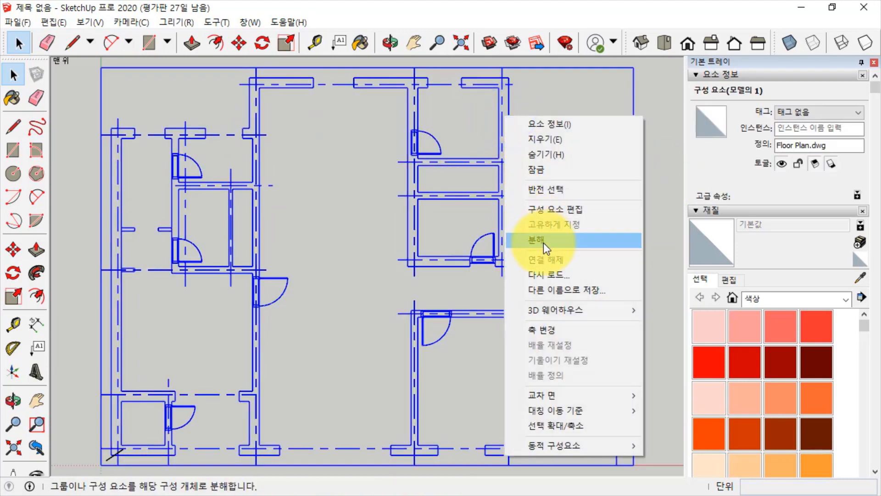
left_click(544, 242)
left_click(501, 133)
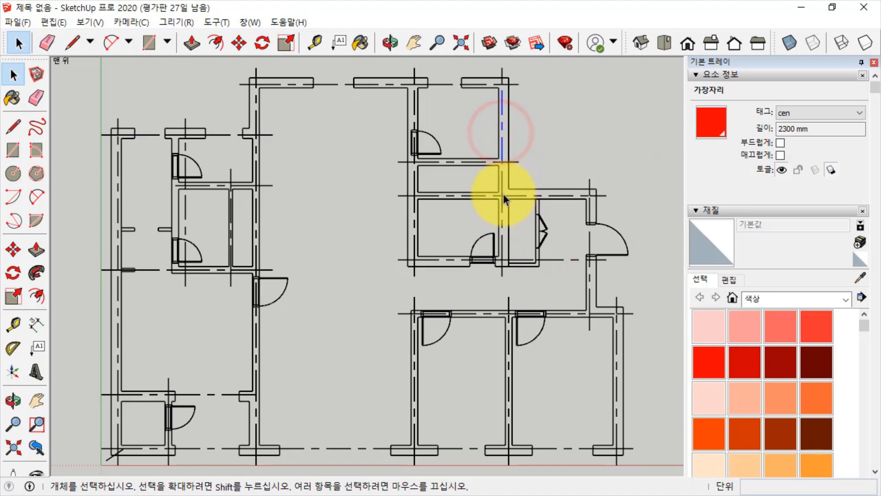
- Delete the entrance door, the doors of the two lower-right rooms and the door of the room above them
left_click(622, 233)
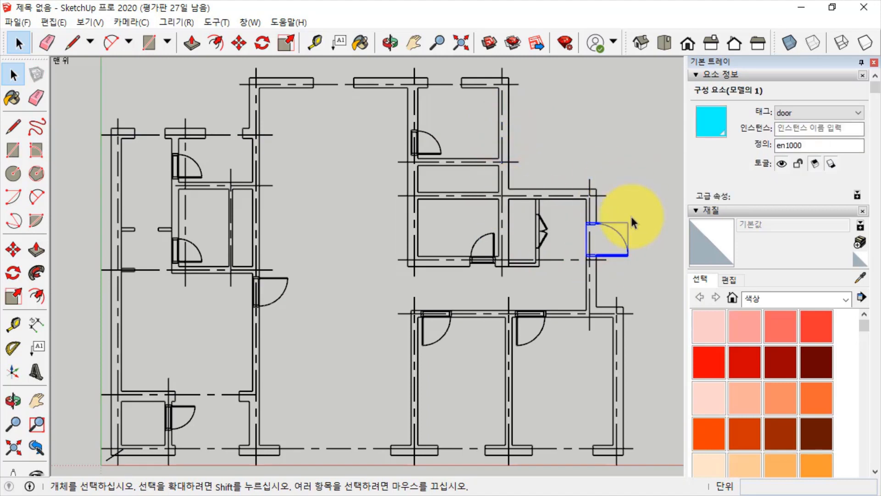
left_click(532, 340)
left_click(433, 346)
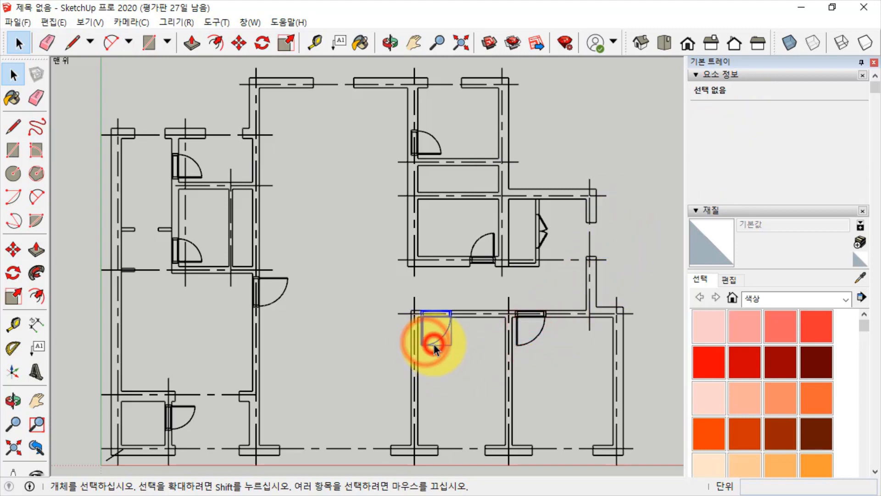
left_click(528, 340, "shift")
key("Delete")
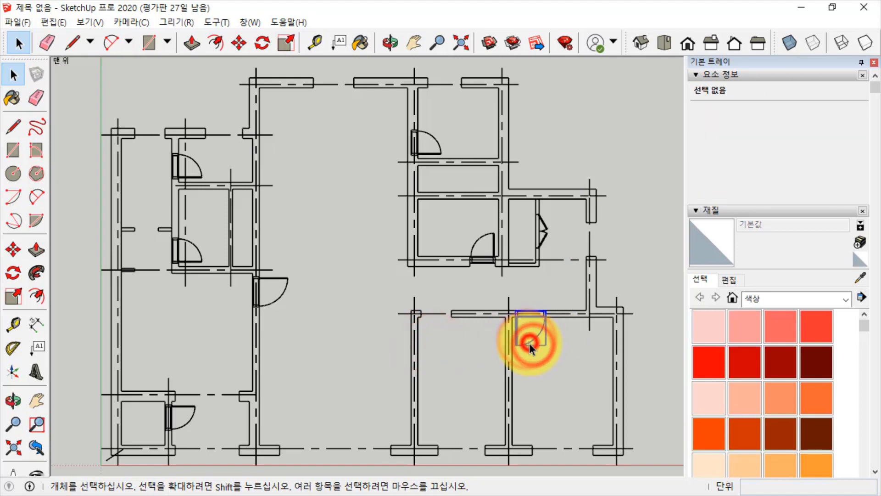
left_click(481, 239)
key("Delete")
left_click(543, 235)
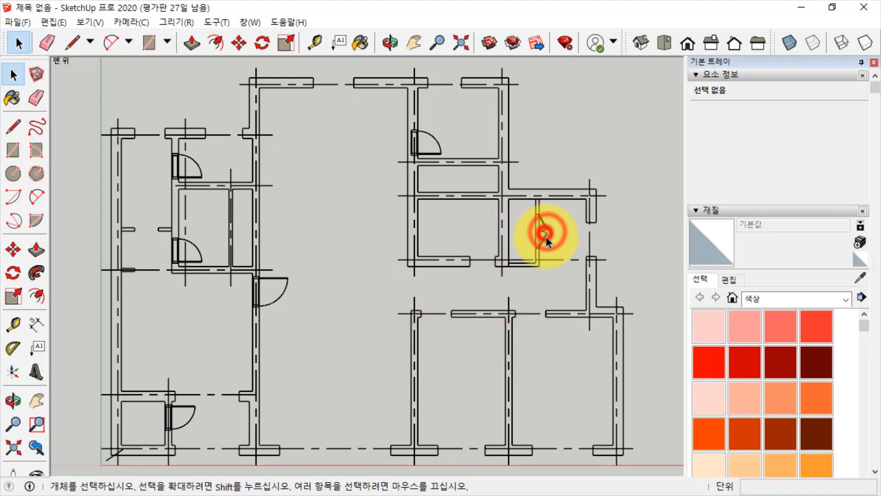
left_click(545, 239)
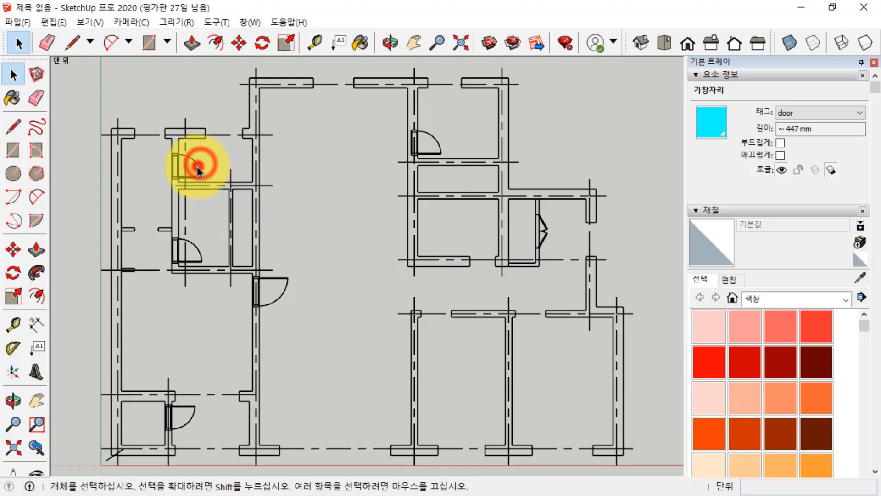
- Delete the swing doors on the left half of the plan and the door of the upper-right room
left_click(197, 252)
key("Delete")
left_click(286, 277)
key("Delete")
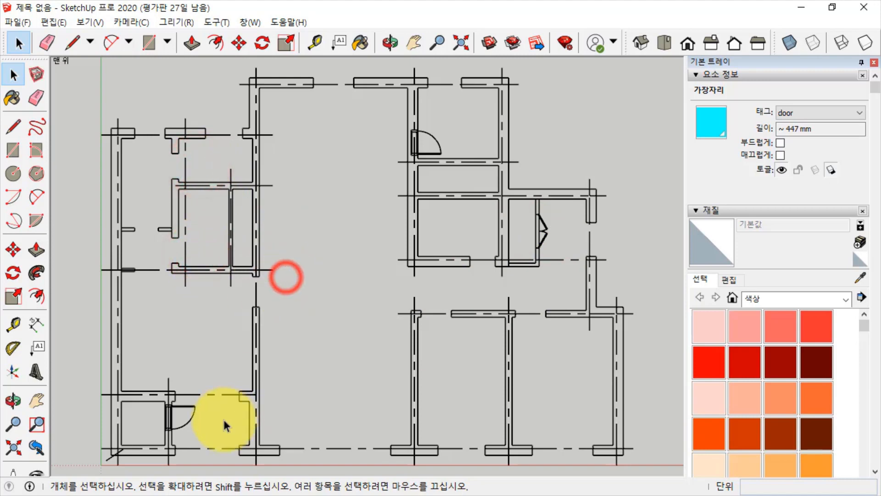
left_click(181, 424)
key("Delete")
left_click(433, 143)
key("Delete")
- In top view, delete the vertical centre line of the left outer wall and the first centre-line segments near its upper end
scroll(100, 139, "up", 2)
scroll(101, 139, "up", 2)
left_click(130, 136)
scroll(125, 108, "up", 2)
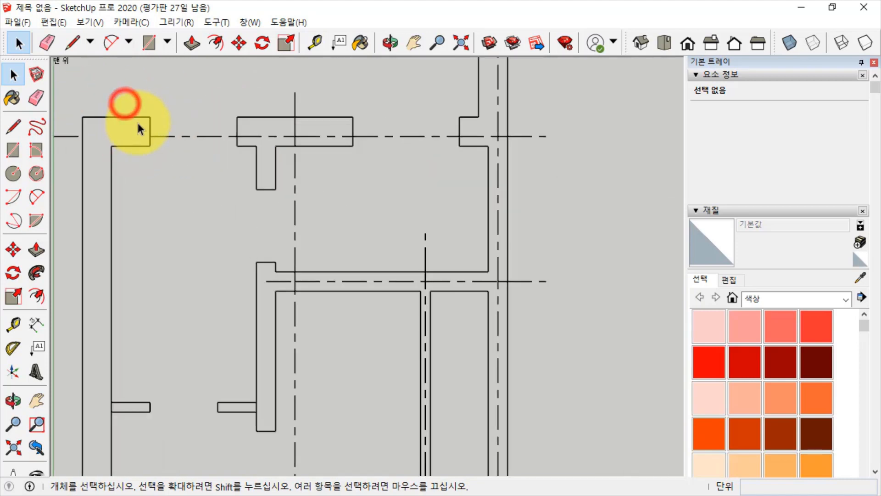
middle_click_drag(136, 122, 172, 133)
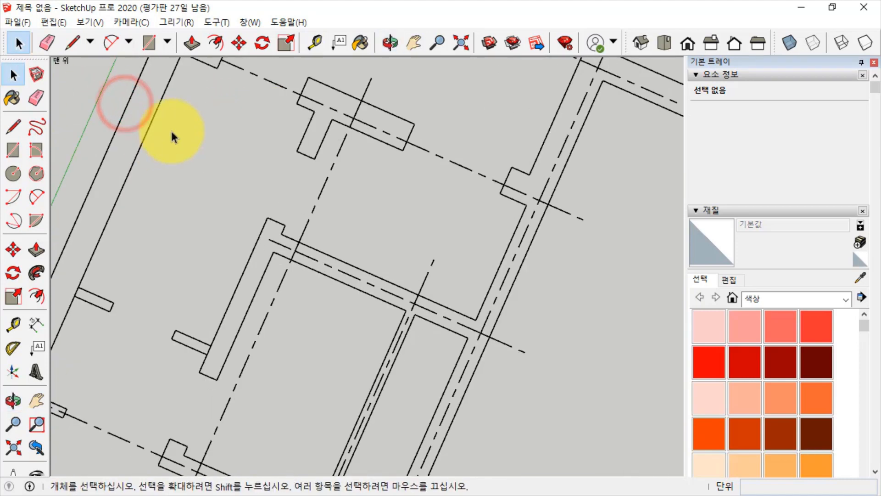
left_click(664, 43)
left_click(97, 140)
key("Delete")
left_click_drag(356, 199, 321, 181)
key("Delete")
- Delete the centre-line segments crossing the upper-left window openings and the T-shaped wall between them
left_click_drag(224, 158, 215, 134)
key("Delete")
left_click_drag(361, 103, 275, 96)
key("Delete")
scroll(344, 137, "up", 2)
left_click_drag(338, 145, 301, 132)
key("Delete")
left_click_drag(462, 156, 455, 118)
key("Delete")
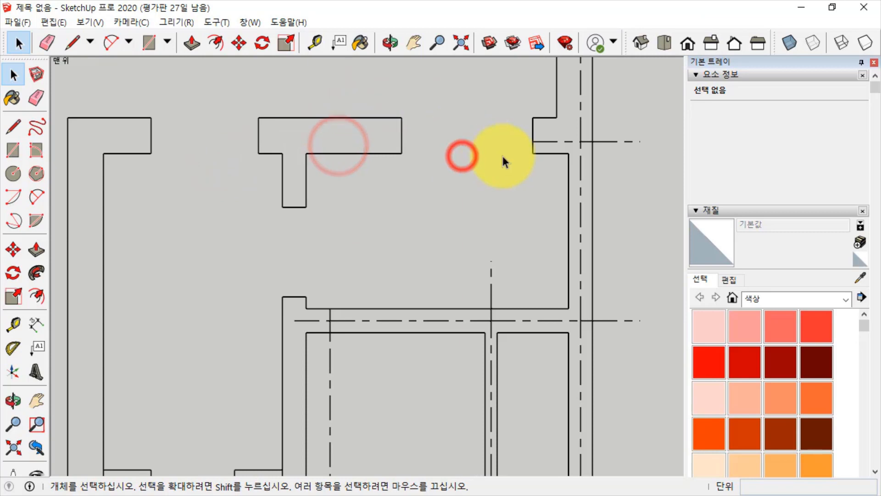
- Delete the centre-line segments in the vertical wall beside the upper-left rooms and in the horizontal wall meeting it
scroll(603, 111, "up", 1)
left_click_drag(581, 151, 565, 130)
key("Delete")
left_click_drag(582, 356, 568, 337)
key("Delete")
left_click_drag(485, 349, 459, 339)
key("Delete")
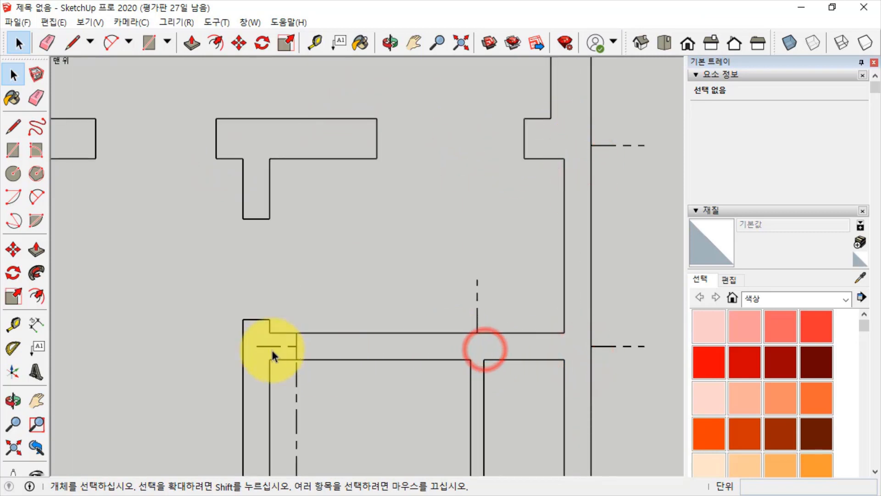
- Delete the leftover centre-line segments at the ends of that horizontal wall, above its thin partition and beyond the vertical wall
left_click_drag(276, 340, 275, 338)
key("Delete")
left_click_drag(501, 308, 464, 294)
key("Delete")
left_click_drag(322, 397, 278, 380)
key("Delete")
left_click_drag(651, 394, 607, 137)
key("Delete")
- Delete the remaining centre-line segments around the partition stubs between the left outer wall and the small rooms
middle_click_drag(284, 457, 372, 54, "shift")
middle_click_drag(333, 237, 423, 166, "shift")
scroll(205, 205, "up", 1)
left_click_drag(212, 213, 198, 192)
key("Delete")
left_click(380, 207)
key("Delete")
left_click(243, 204)
key("Delete")
left_click(145, 204)
key("Delete")
scroll(358, 222, "down", 3)
scroll(426, 255, "down", 2)
middle_click_drag(448, 284, 361, 167, "shift")
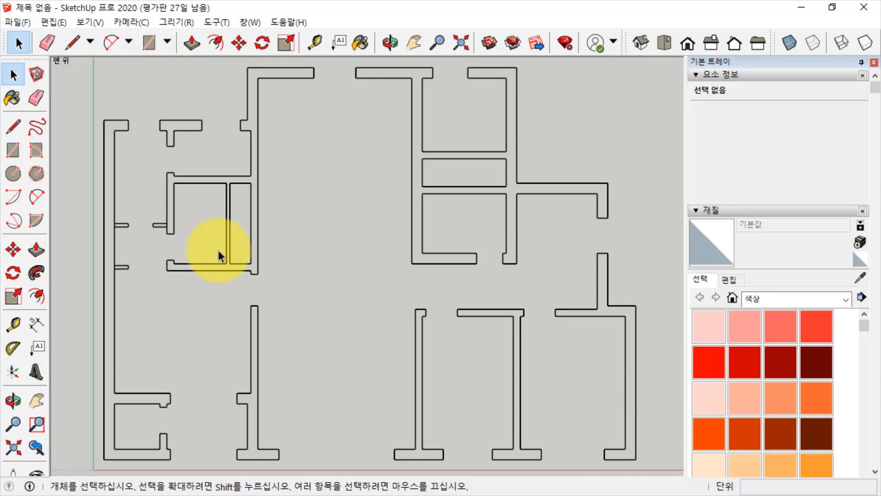
- Delete the three short edges separating the small partition stubs from the left outer wall and the neighbouring room wall
scroll(92, 219, "up", 8)
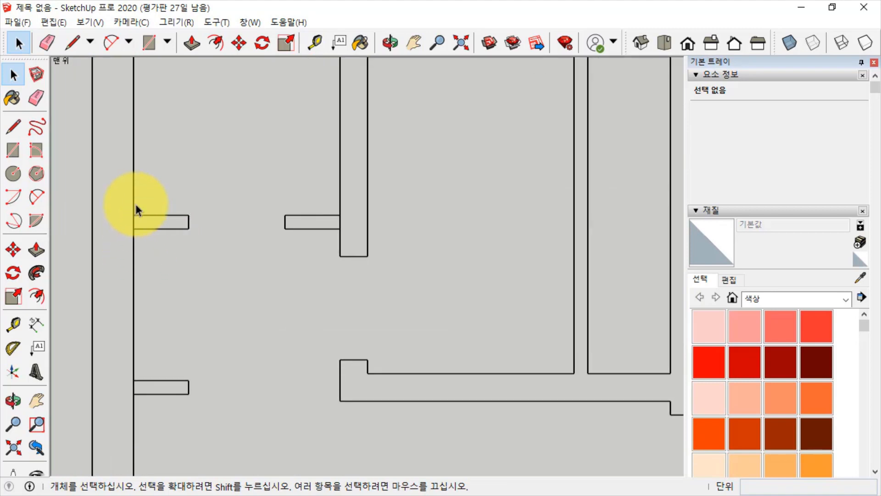
scroll(136, 216, "up", 2)
left_click_drag(123, 230, 123, 234)
key("Delete")
left_click_drag(144, 450, 121, 450)
key("Delete")
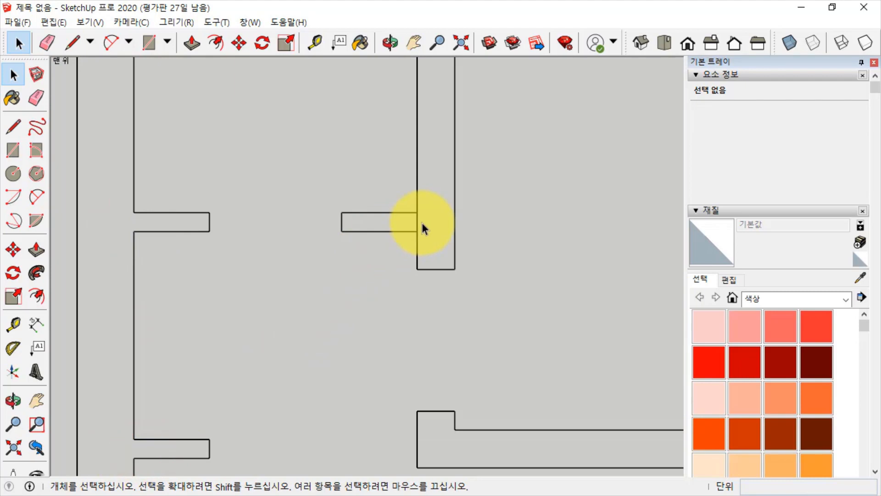
left_click_drag(399, 222, 397, 222)
key("Delete")
scroll(331, 224, "down", 2)
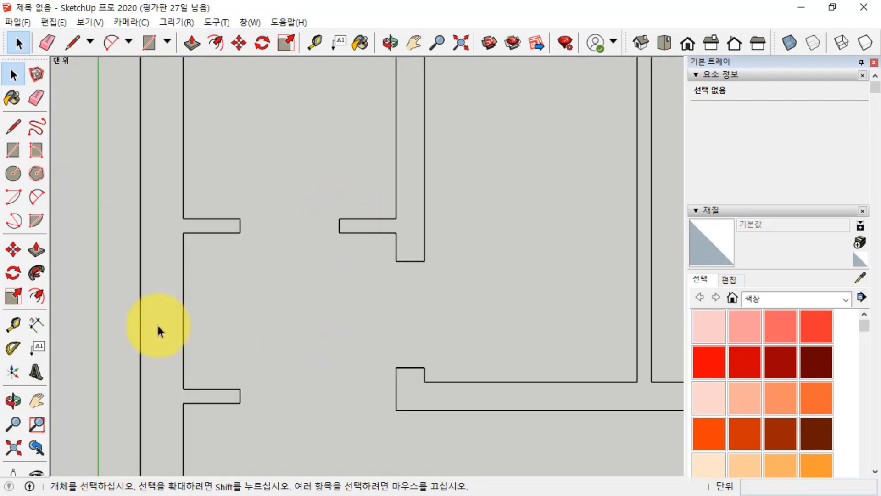
- Switch to the isometric view and try to Push/Pull the left outer wall outline
left_click(13, 446)
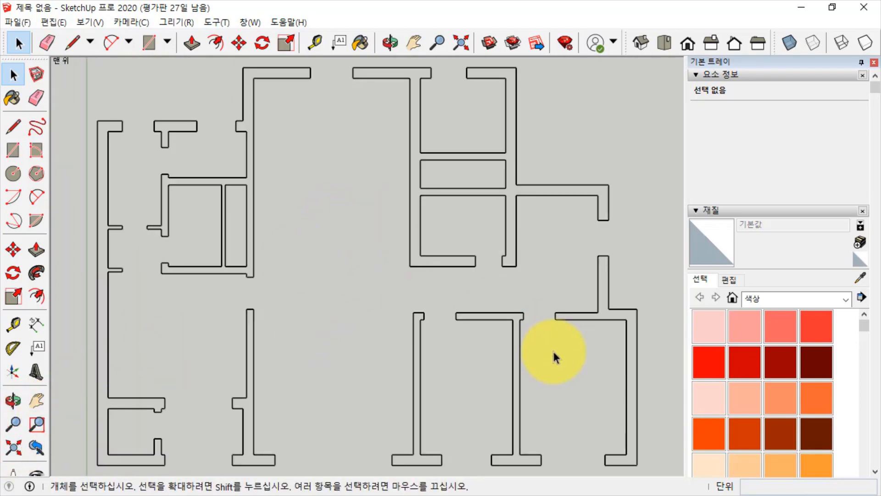
left_click(641, 43)
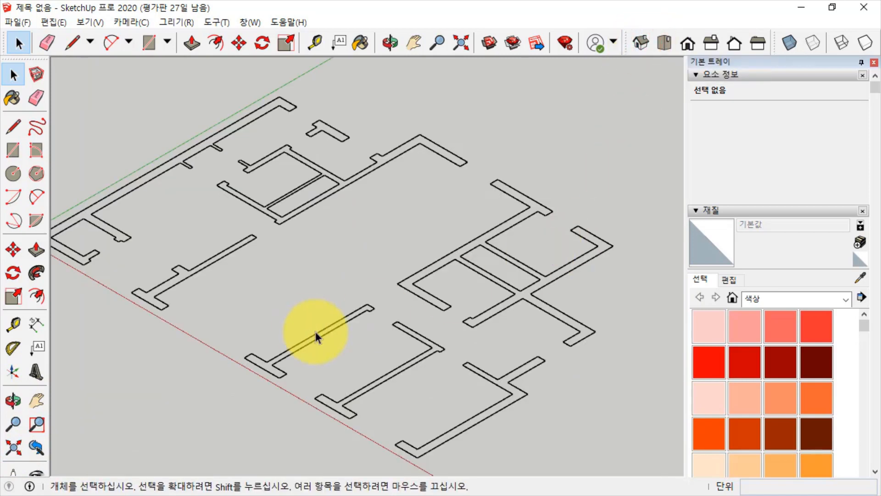
middle_click_drag(392, 312, 455, 325, "shift")
left_click(39, 249)
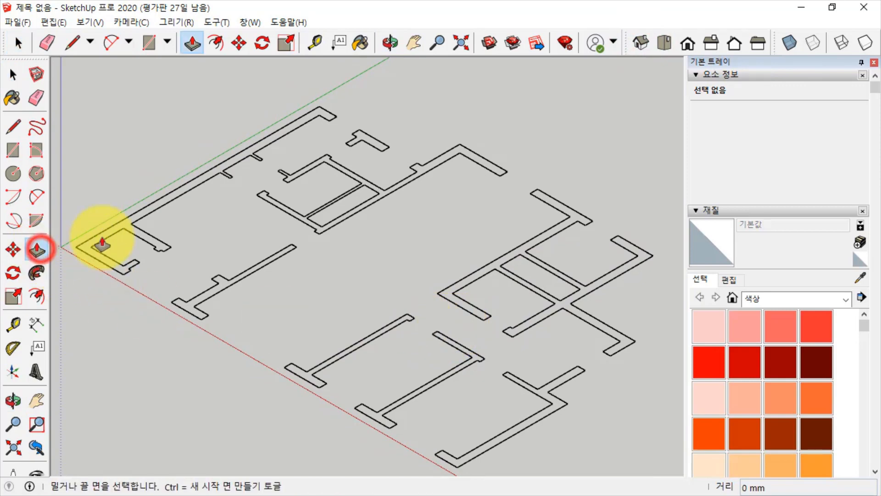
left_click(129, 221)
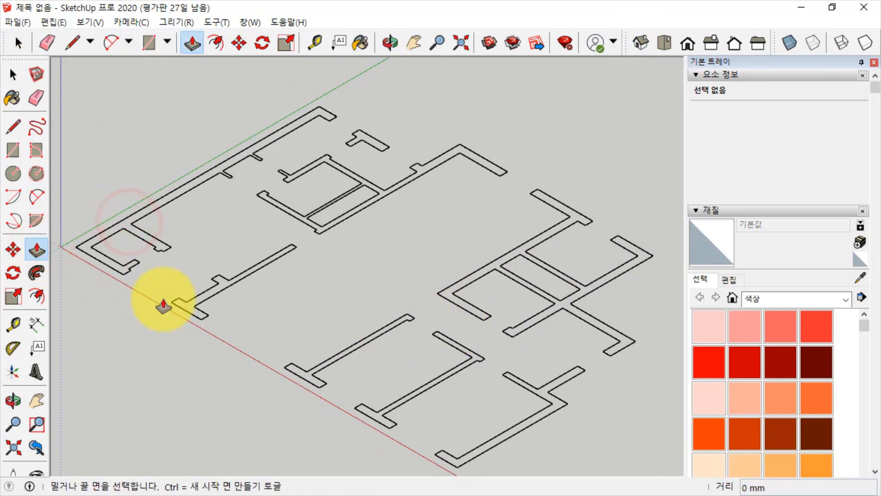
left_click(108, 257)
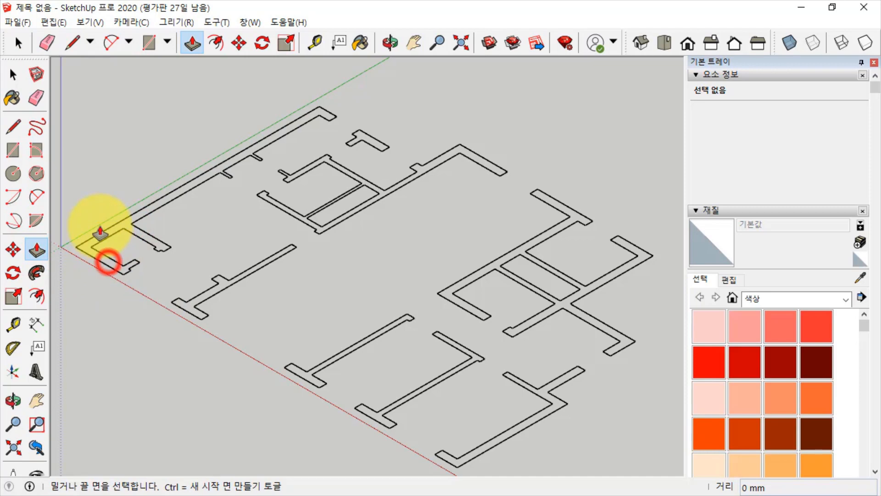
left_click(129, 221)
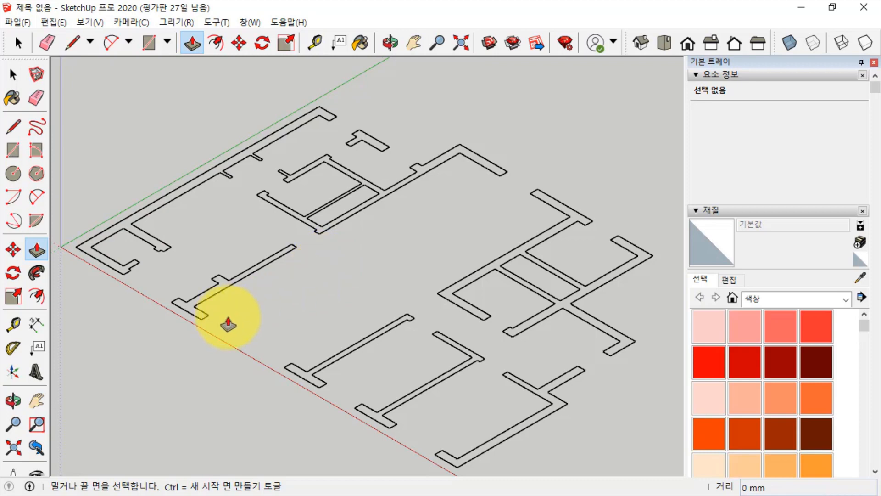
key("space")
- Delete the left outer wall's 1900 mm edge along the red axis and redraw it with Line to create the wall's face
left_click(110, 269)
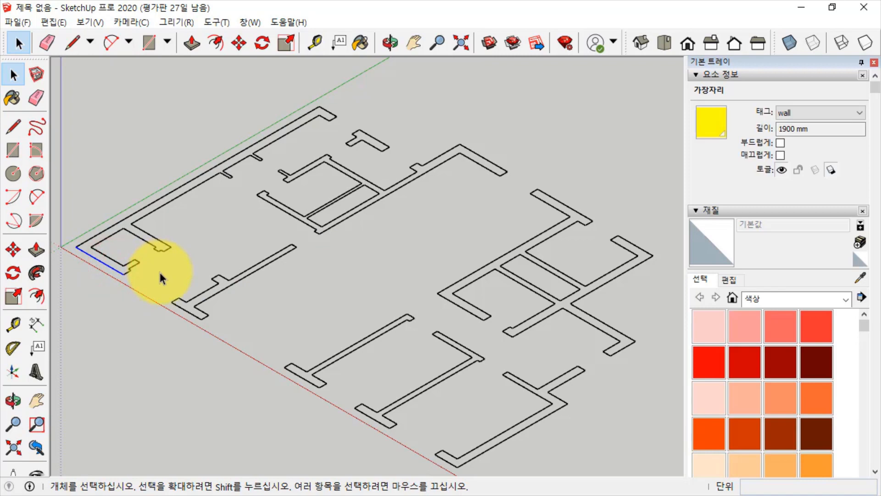
left_click(141, 268)
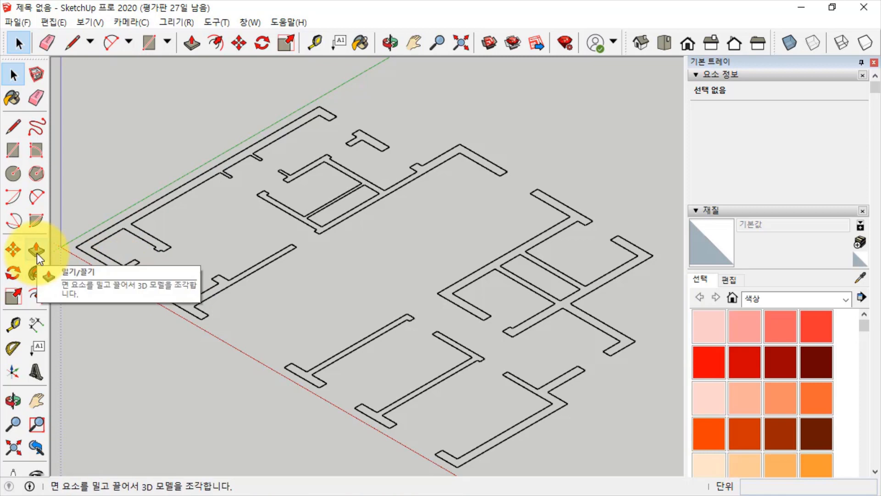
scroll(87, 270, "up", 3)
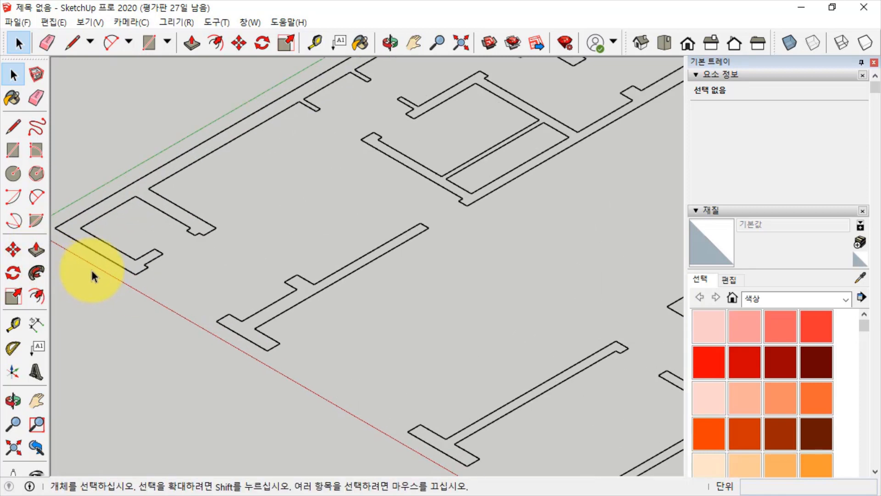
middle_click_drag(205, 295, 293, 339, "shift")
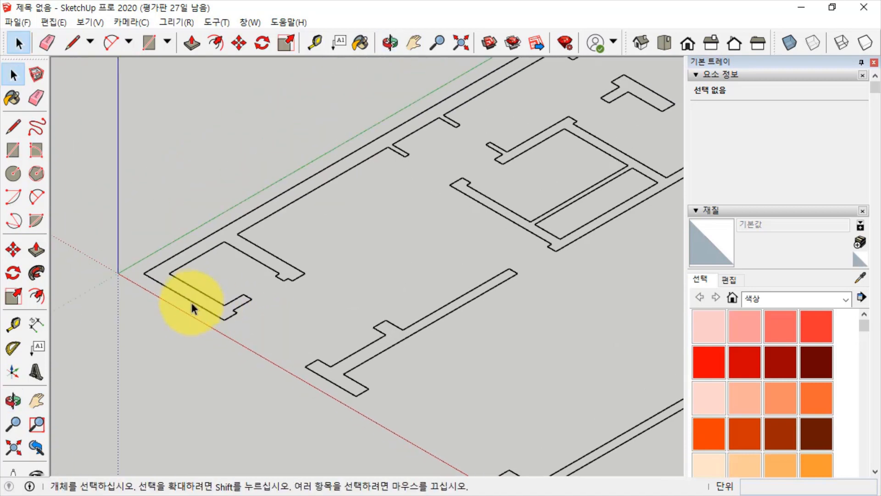
left_click(189, 300)
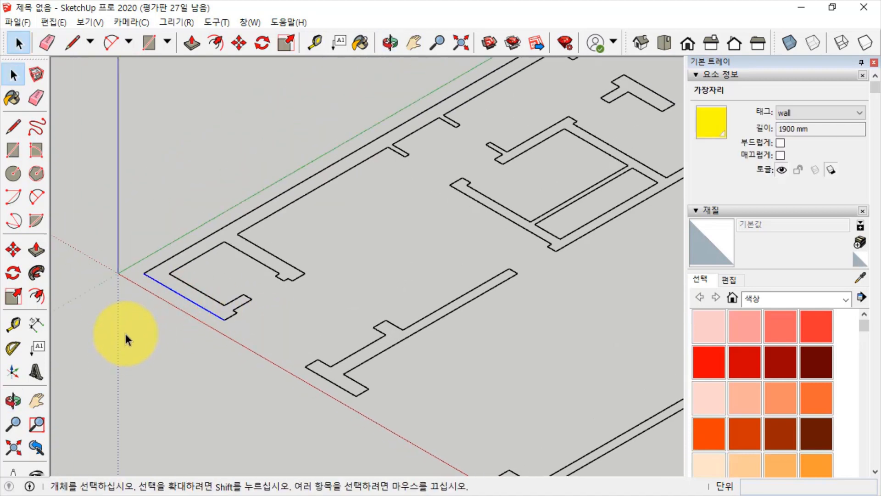
left_click(125, 330)
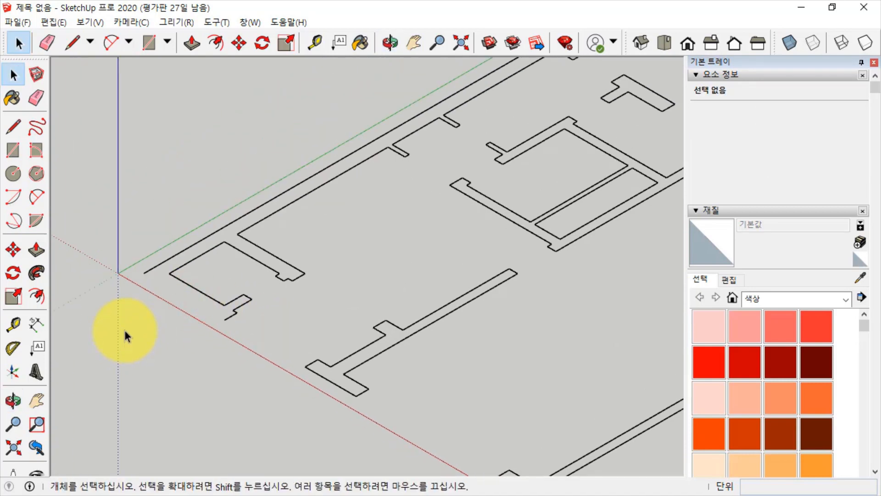
left_click(12, 126)
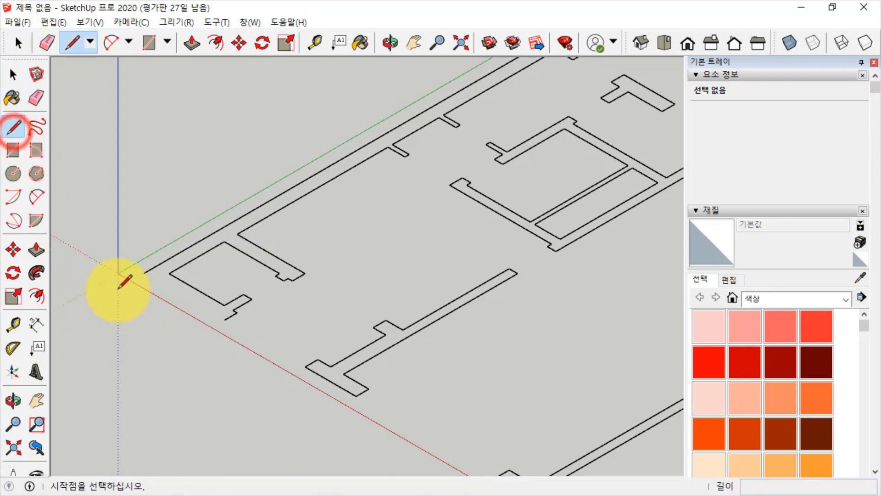
left_click(143, 273)
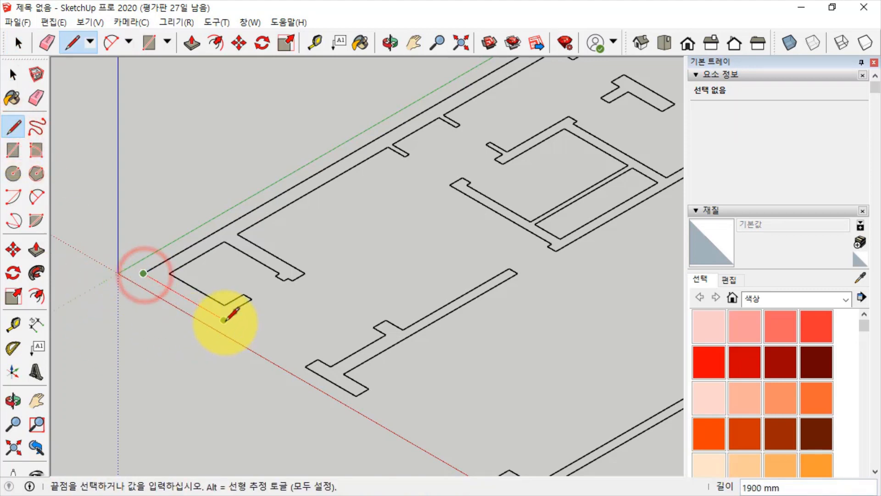
left_click(225, 318)
key("space")
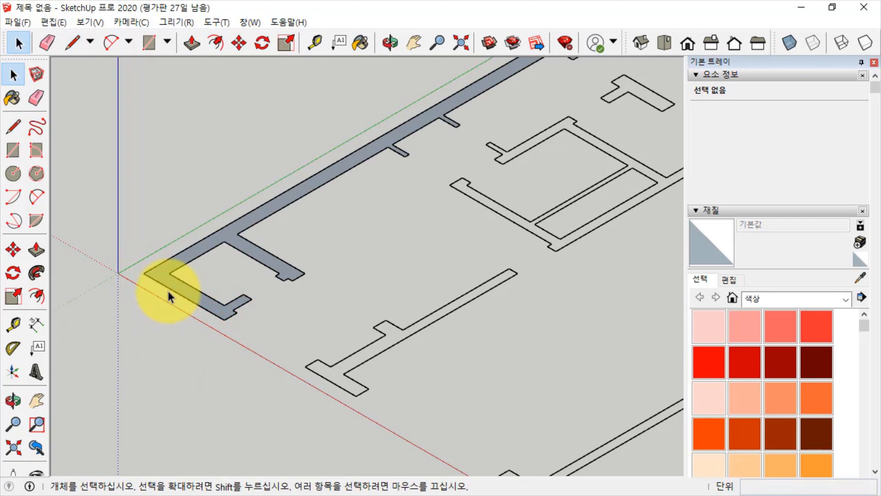
- Delete the second wall's edge along the red axis and redraw it as a 1200 mm line to create its face
scroll(159, 315, "down", 2)
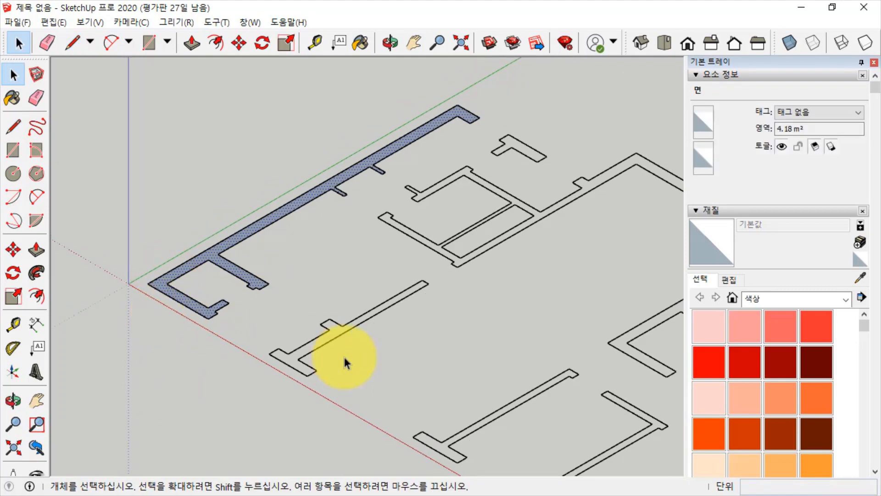
key("o")
left_click_drag(436, 386, 314, 264, "shift")
key("space")
left_click(192, 264)
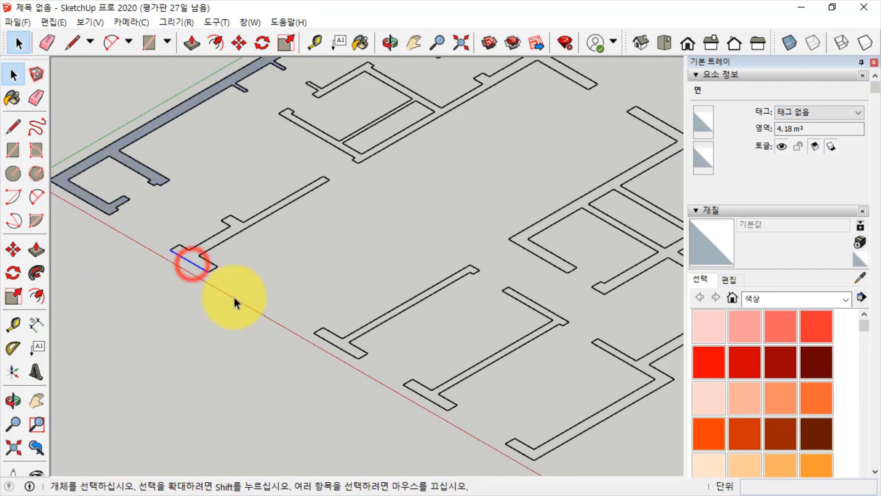
key("Delete")
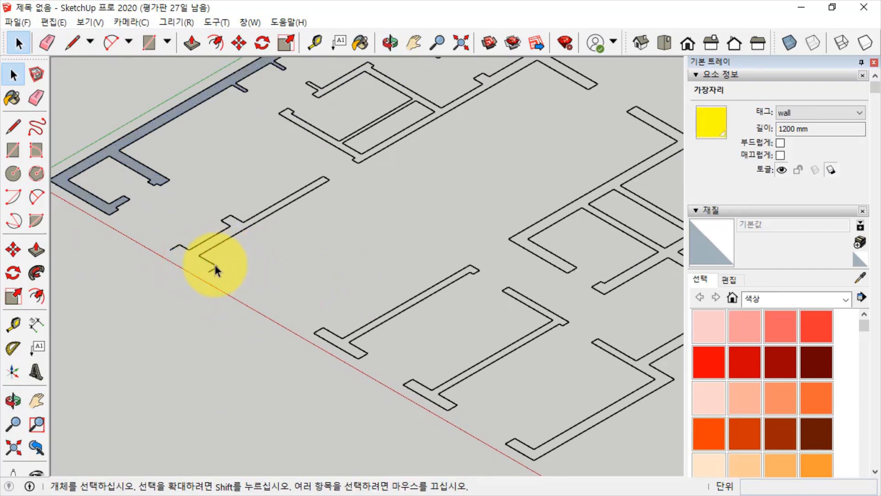
key("l")
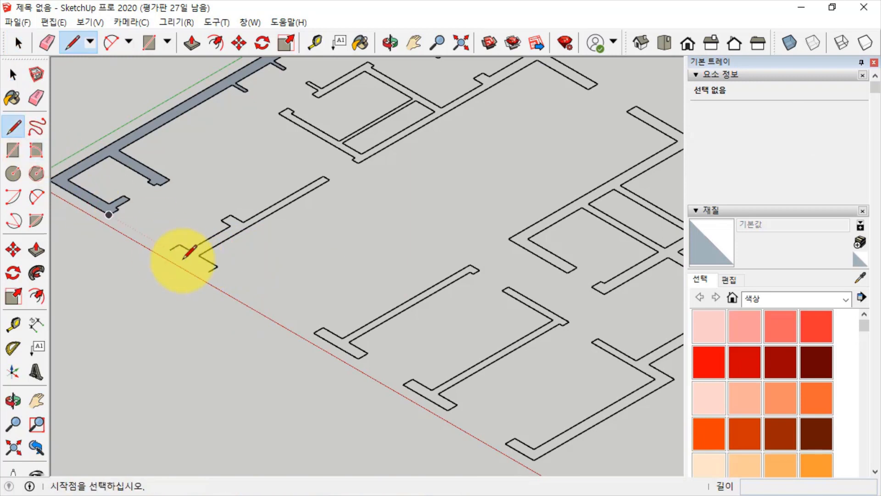
left_click(169, 250)
left_click(209, 272)
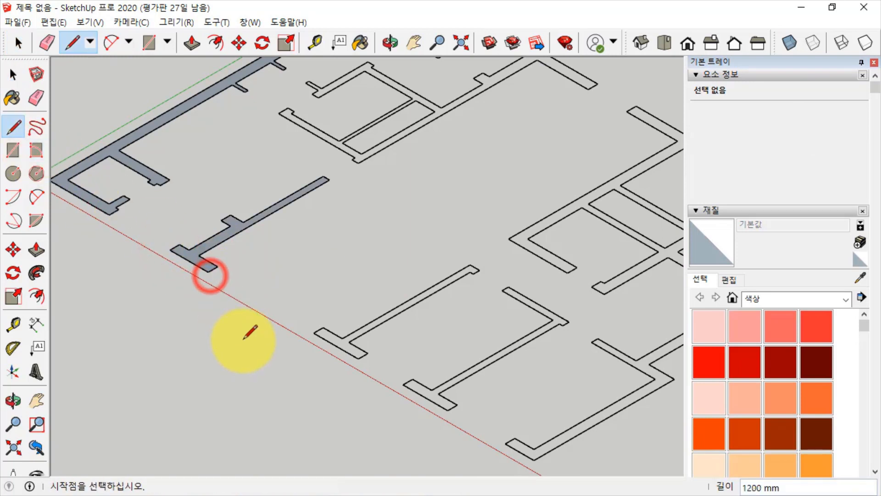
- Delete the edges facing the red axis on the three remaining unfilled walls along it
key("space")
left_click(338, 353)
key("Delete")
left_click(424, 397)
key("Delete")
left_click(517, 450)
key("Delete")
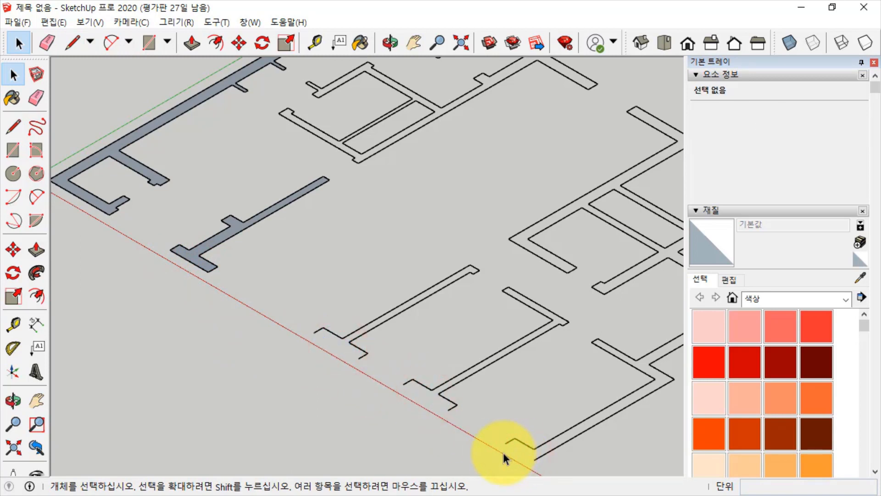
- Redraw the three deleted edges along the red axis with Line, 1400, 1400 and 900 mm long, to create the wall faces
key("l")
left_click(315, 335)
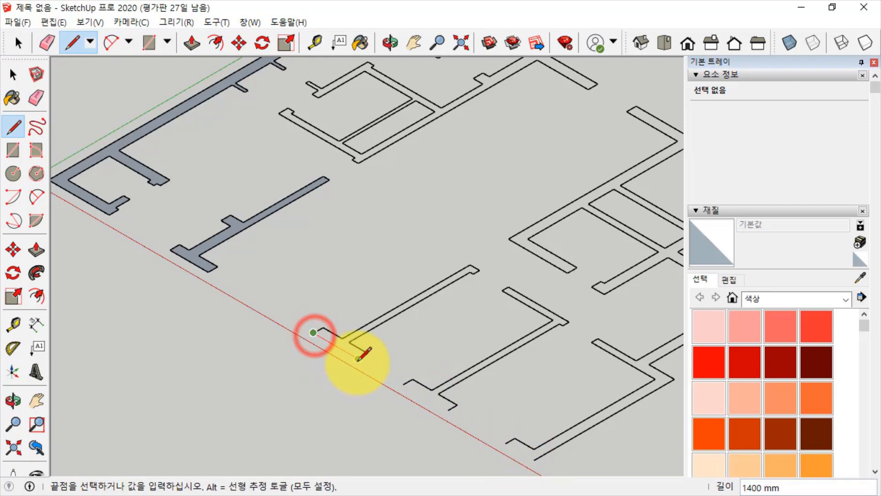
left_click(359, 358)
left_click(404, 387)
left_click(448, 408)
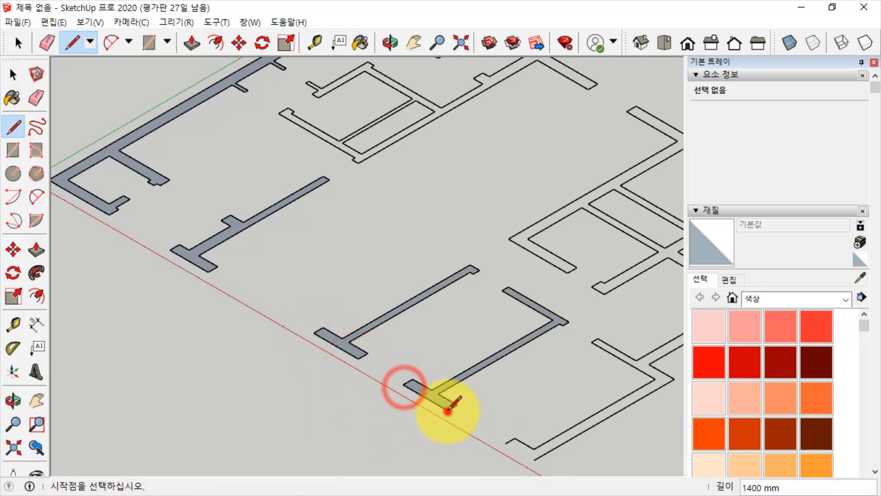
left_click(505, 444)
left_click(533, 459)
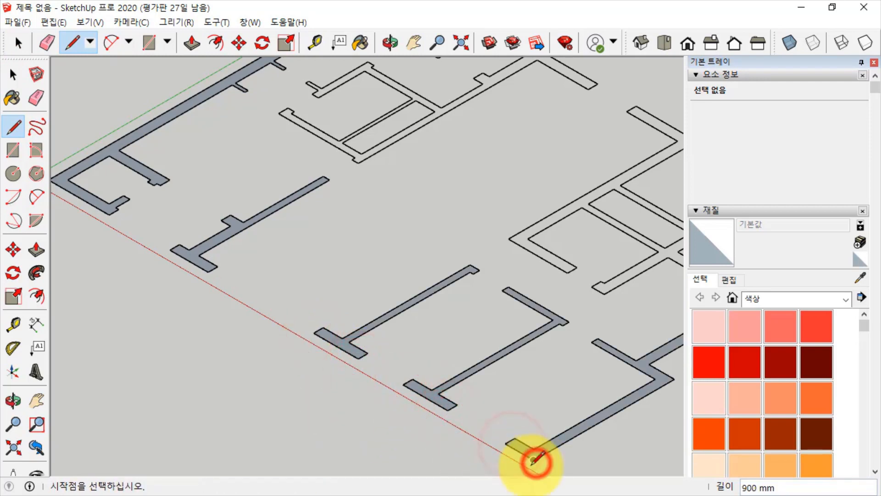
key("space")
- In top view, delete the upper edges of the two tall central walls and of the T-shaped wall at the upper left
middle_click_drag(586, 331, 610, 202)
left_click(665, 41)
scroll(477, 256, "down", 2)
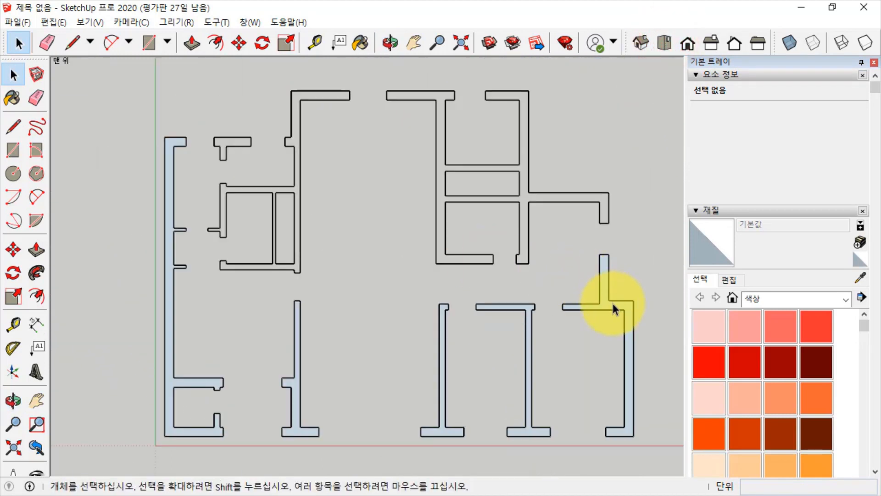
left_click(613, 304)
left_click(515, 306)
left_click(575, 234)
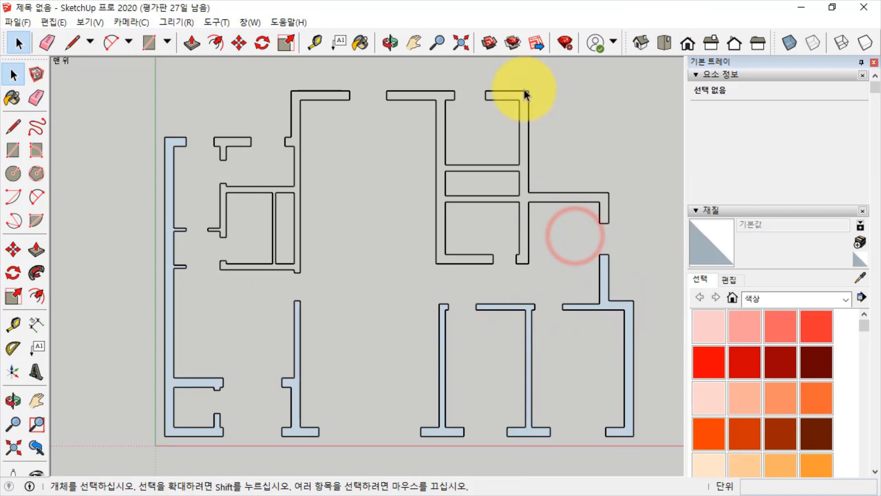
left_click(427, 90)
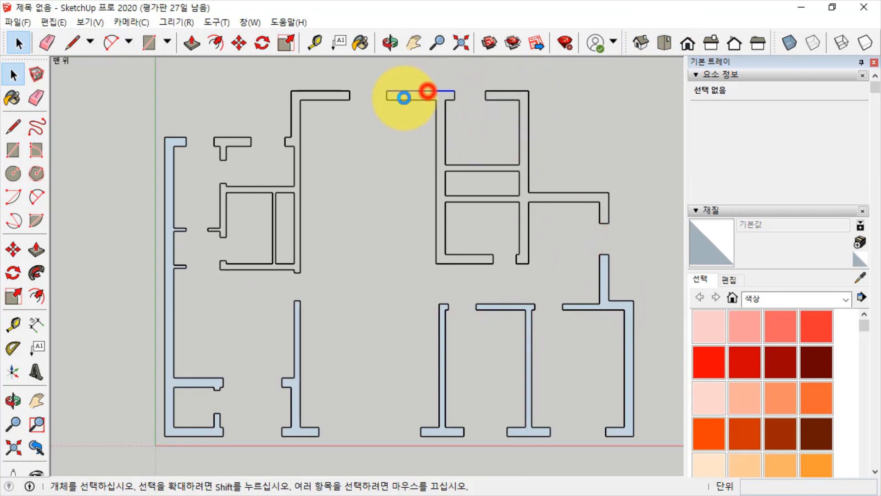
key("Delete")
left_click(333, 91)
key("Delete")
left_click(230, 138)
key("Delete")
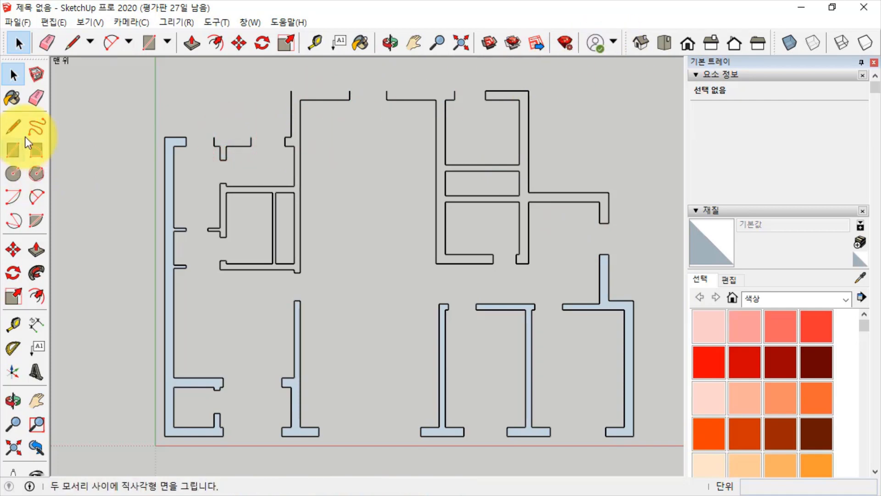
- Redraw the three missing upper edges with Line to fill the remaining walls with faces, and return to the isometric view
left_click(13, 127)
left_click(214, 137)
left_click(251, 137)
left_click(291, 91)
left_click(350, 91)
left_click(386, 91)
left_click(454, 91)
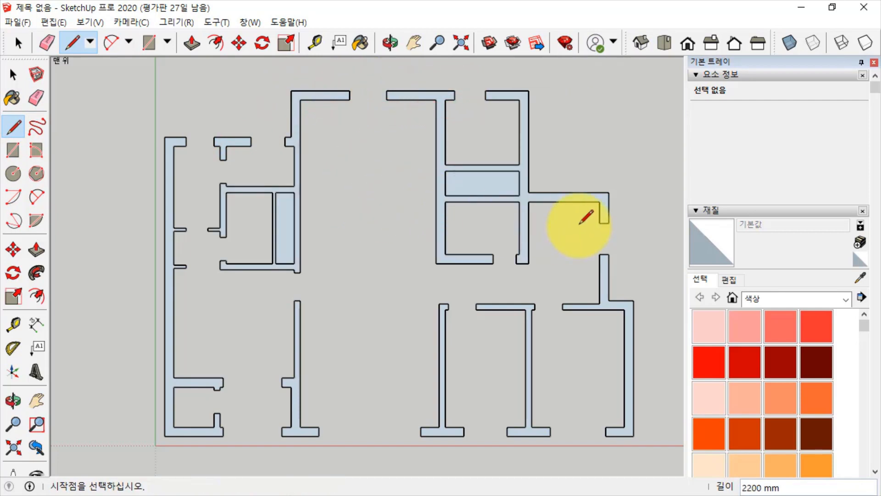
key("space")
left_click(664, 41)
left_click(640, 42)
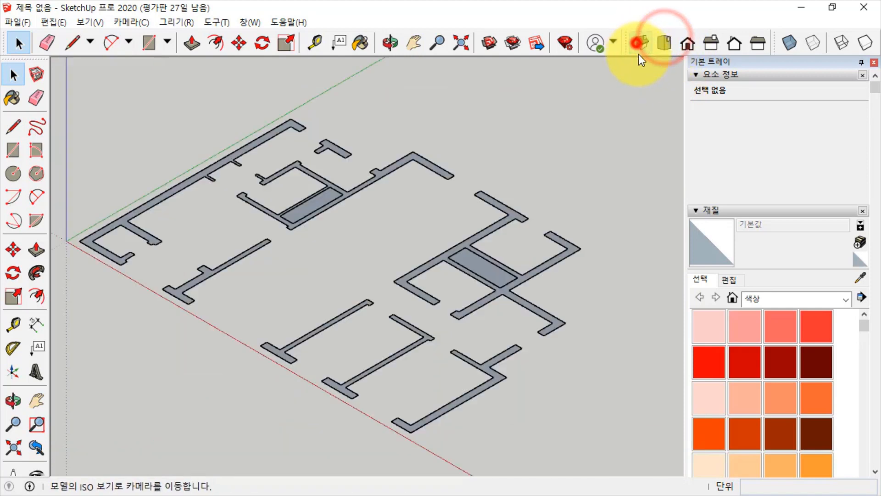
- Delete the four edges of the inner rectangle in the thick central wall nearer the green axis, merging it with the surrounding wall face
scroll(304, 227, "up", 5)
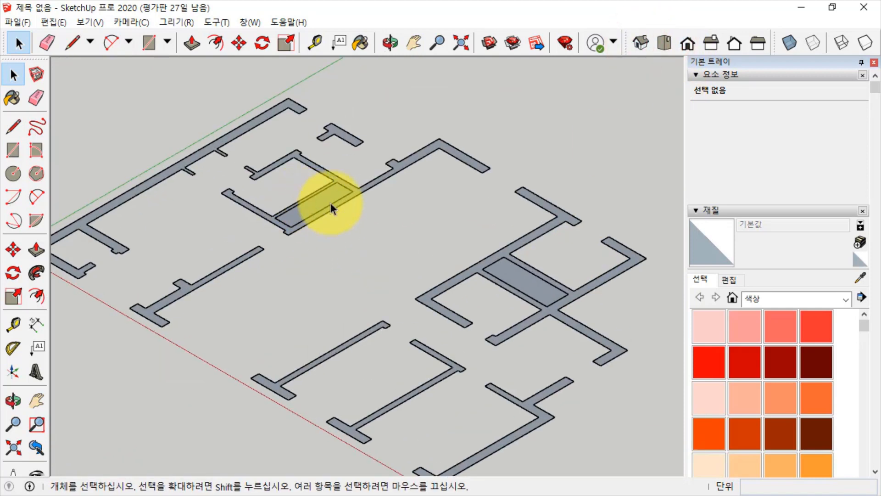
scroll(319, 205, "up", 2)
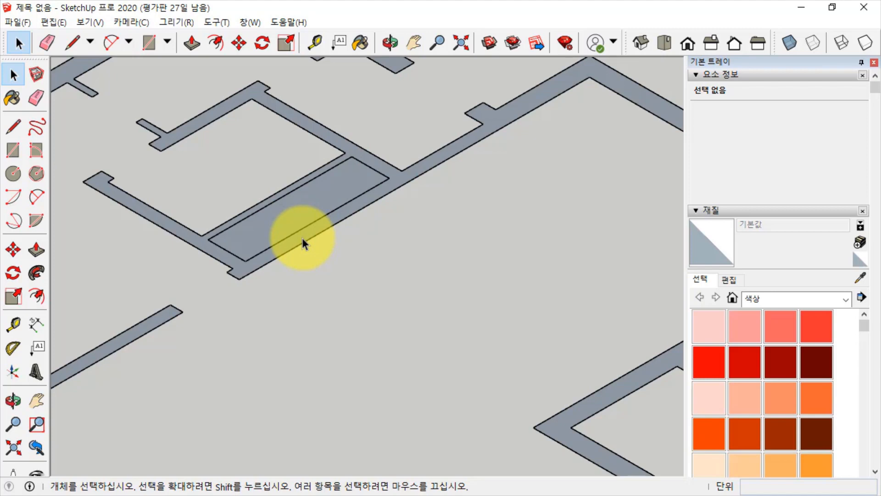
left_click(335, 211)
key("Delete")
left_click(373, 169)
key("Delete")
left_click(320, 178)
key("Delete")
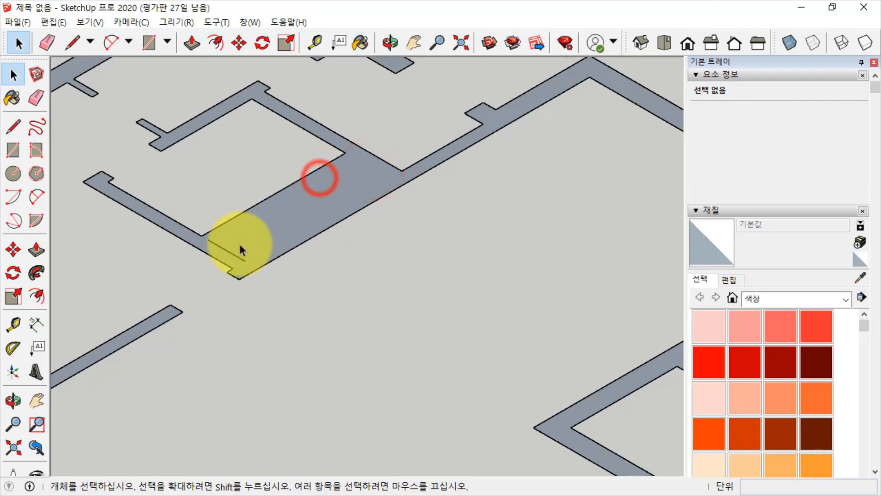
left_click(231, 253)
key("Delete")
- Delete the four edges of the inner rectangle in the other thick wall, farther along the red axis, to merge the faces
scroll(225, 208, "down", 2)
scroll(248, 220, "down", 2)
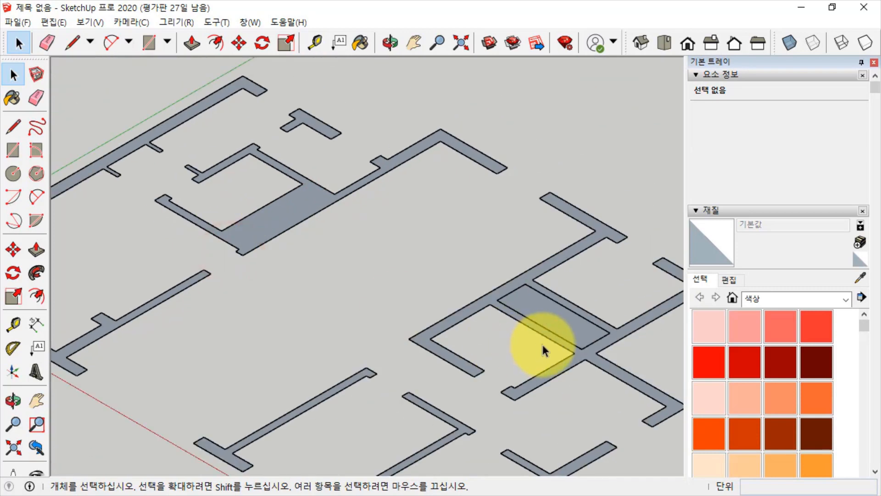
left_click(548, 334)
key("Delete")
left_click(577, 313)
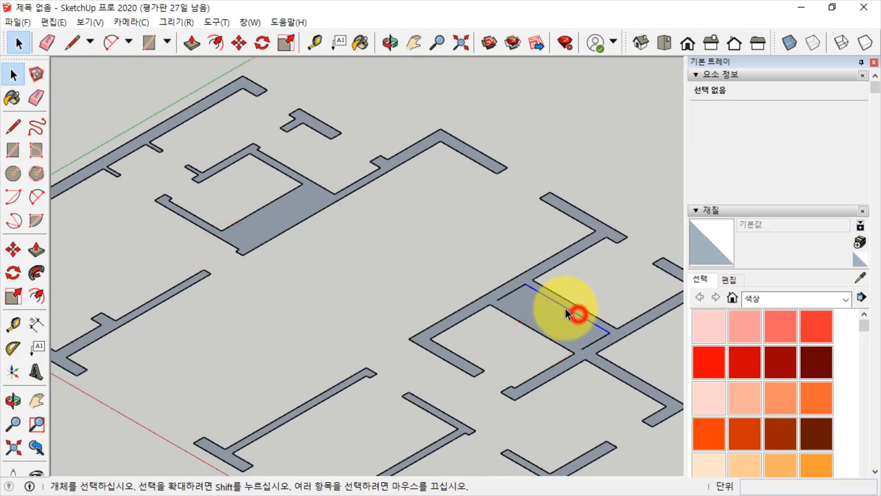
left_click(520, 289)
key("Delete")
left_click(594, 342)
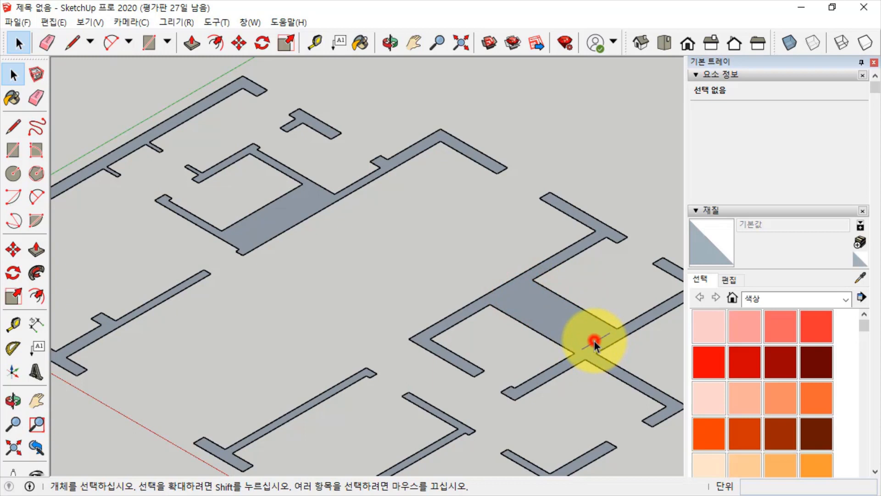
key("Delete")
scroll(523, 373, "down", 1)
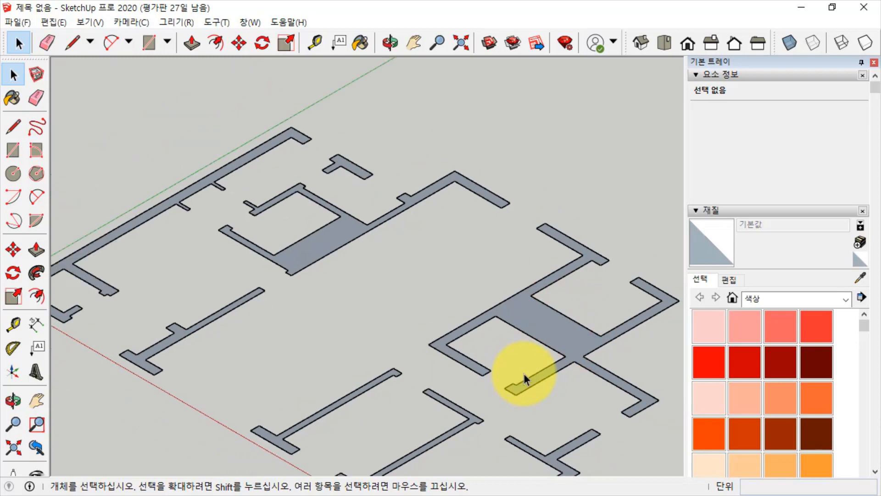
- Push/Pull the long outer wall face beside the green axis up by 2400 mm
middle_click_drag(357, 318, 398, 340, "shift")
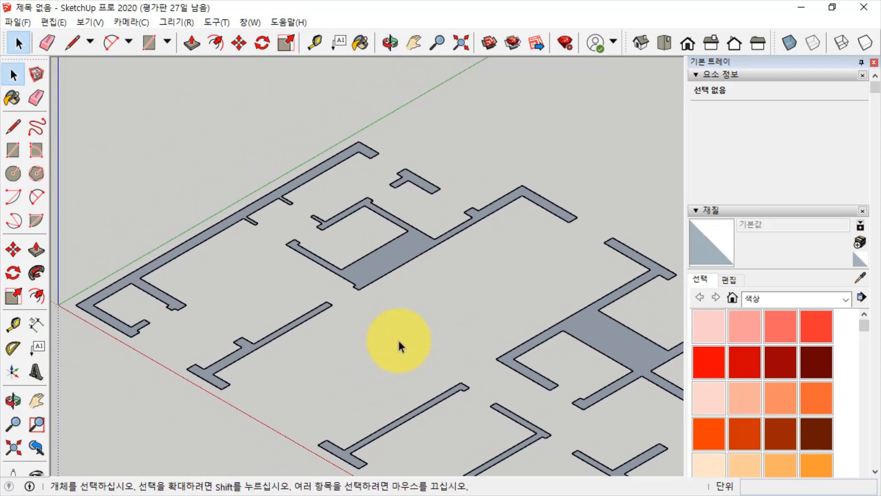
left_click(37, 251)
left_click(128, 282)
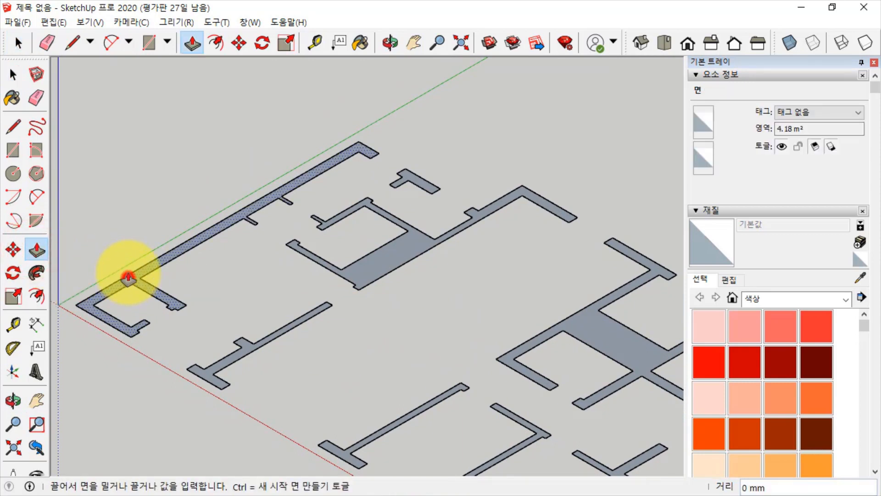
left_click(126, 183)
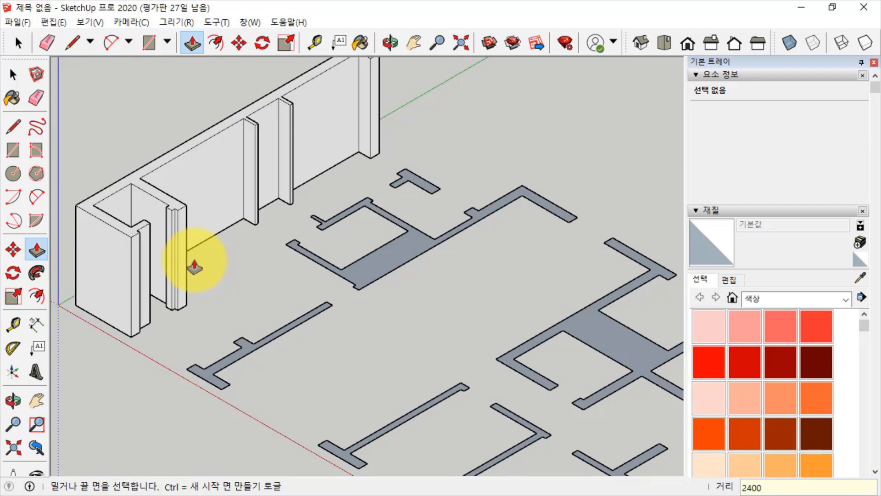
type("2400")
key("Return")
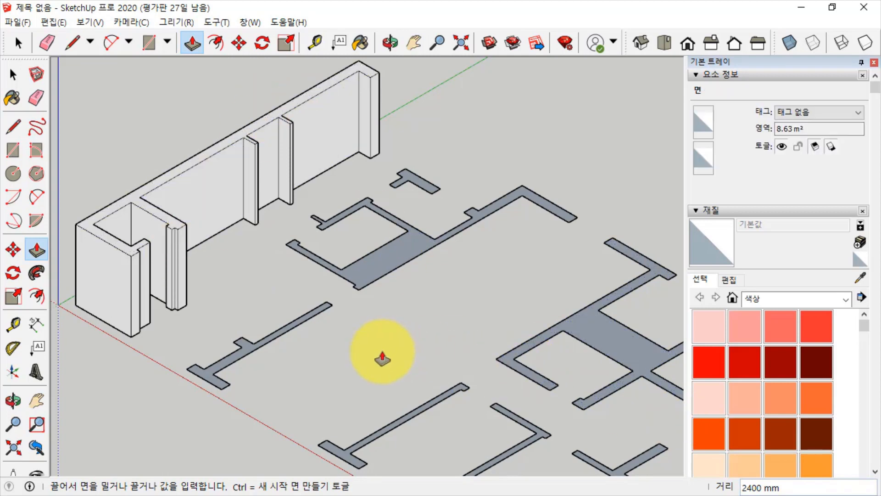
- Raise the neighbouring wall face with the thick filled section by the same 2400 mm, and undo both wall extrusions
left_click(46, 245)
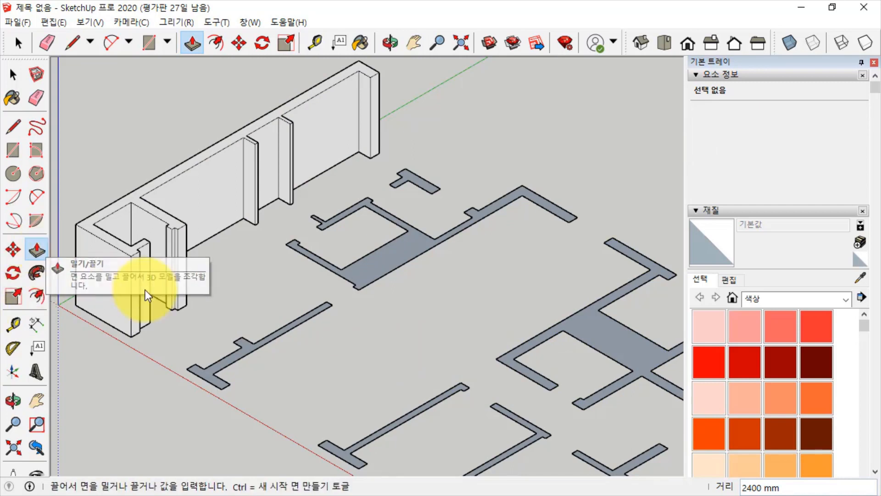
left_click(377, 271)
left_click_drag(377, 271, 380, 417)
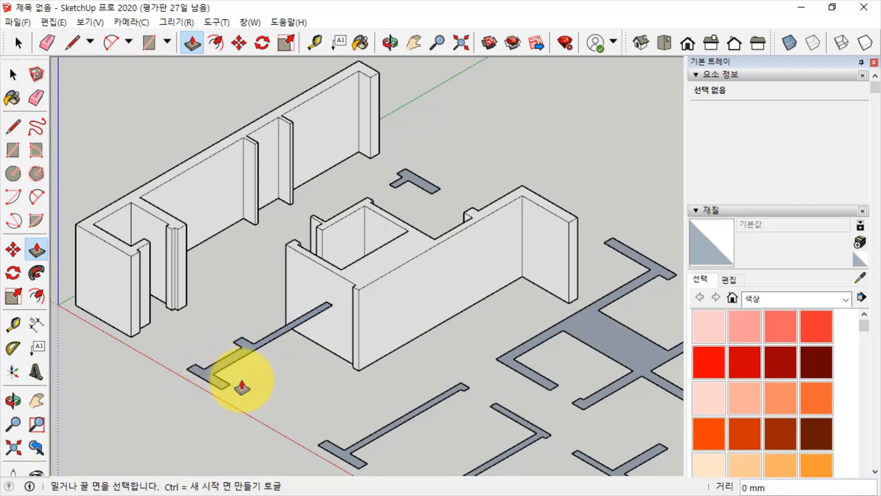
key("ctrl+z")
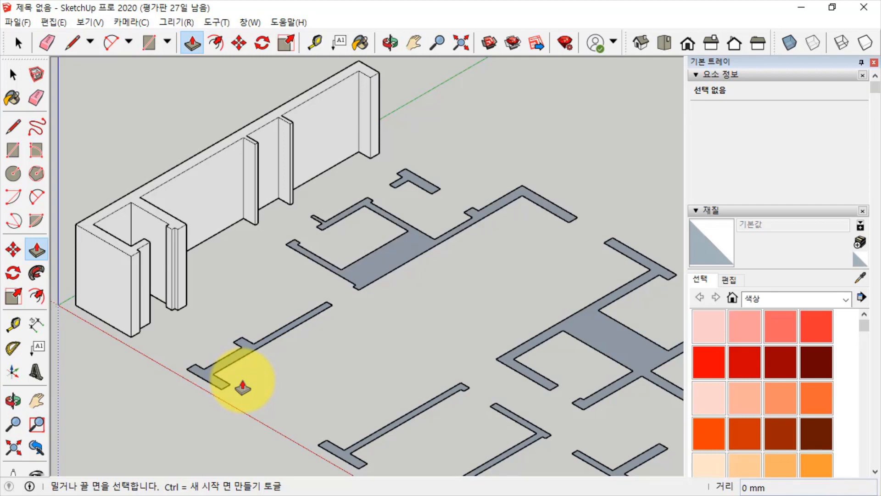
key("ctrl+z")
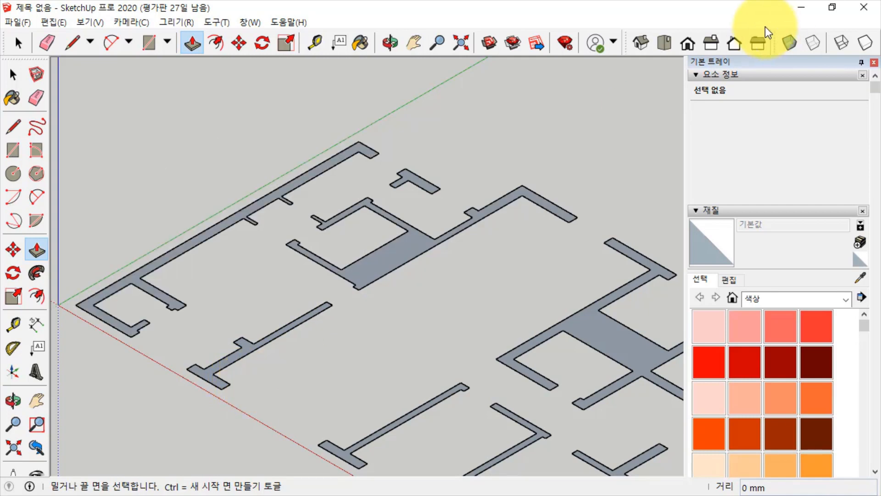
- Examine the wall faces from above and from below to compare their front and back side colours
left_click(664, 42)
scroll(457, 225, "down", 4)
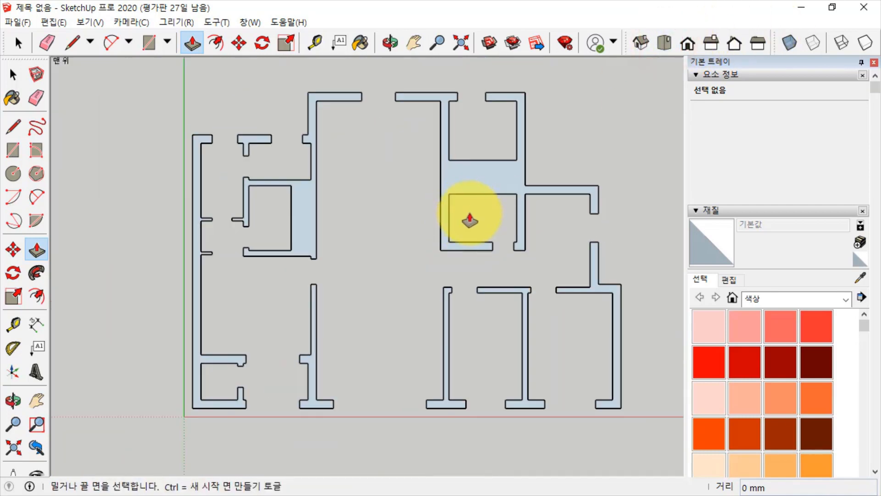
key("space")
mouse_move(428, 371)
middle_mouse_down()
mouse_move(388, 256)
mouse_move(454, 370)
mouse_move(474, 161)
mouse_move(434, 335)
mouse_move(432, 304)
mouse_move(405, 400)
mouse_move(414, 340)
mouse_move(412, 130)
middle_mouse_up()
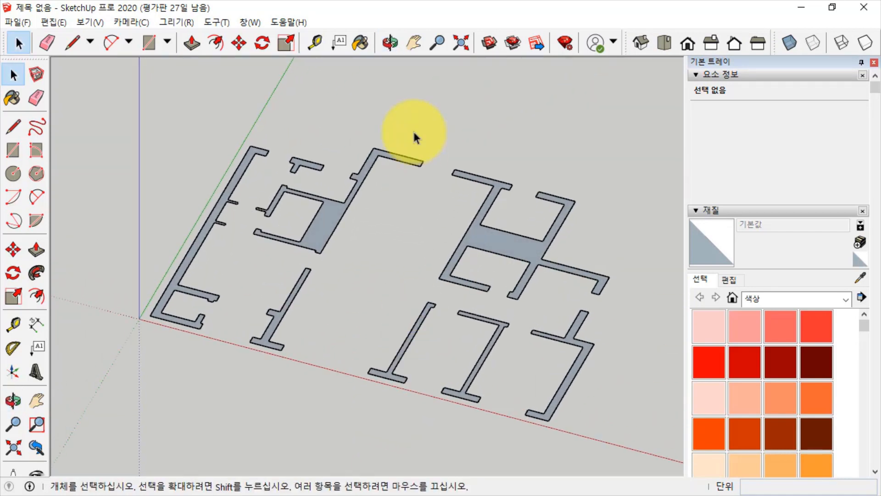
scroll(514, 249, "up", 4)
left_click(509, 249)
left_click(395, 342)
scroll(395, 324, "down", 4)
mouse_move(380, 361)
middle_mouse_down()
mouse_move(417, 124)
mouse_move(420, 196)
mouse_move(429, 183)
middle_mouse_up()
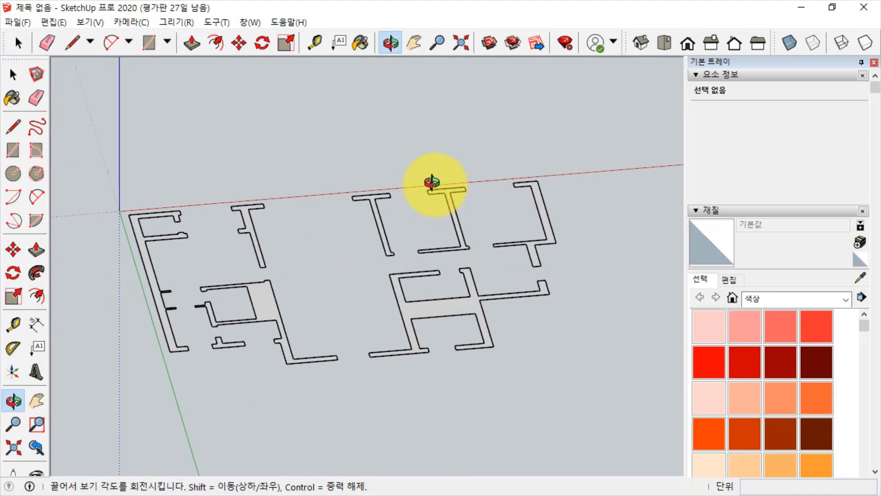
scroll(434, 317, "up", 5)
left_click(447, 309)
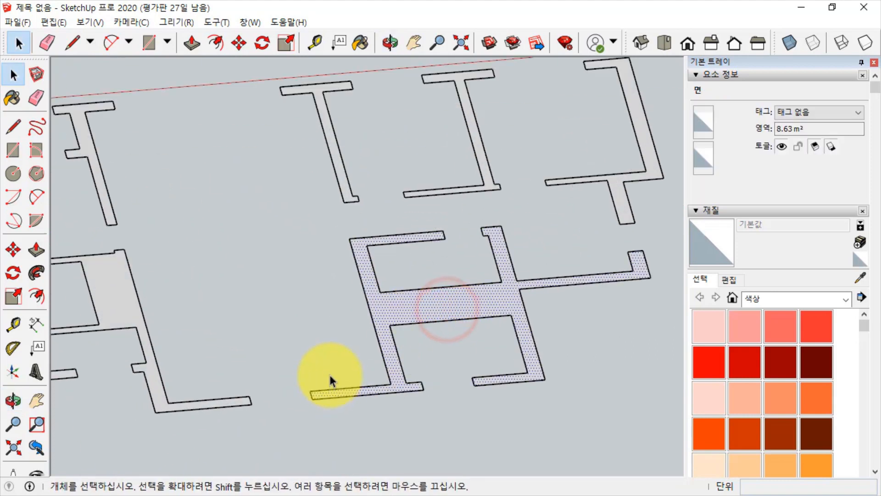
left_click(329, 348)
scroll(340, 204, "down", 3)
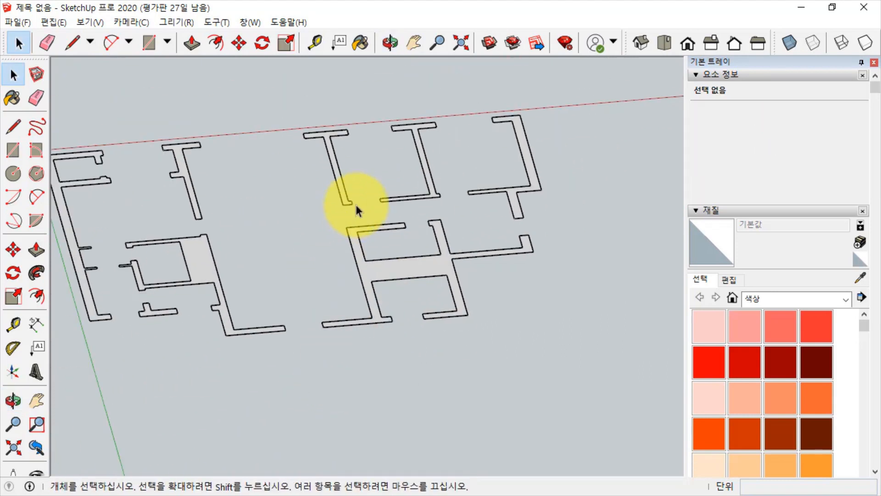
middle_click_drag(456, 156, 638, 46)
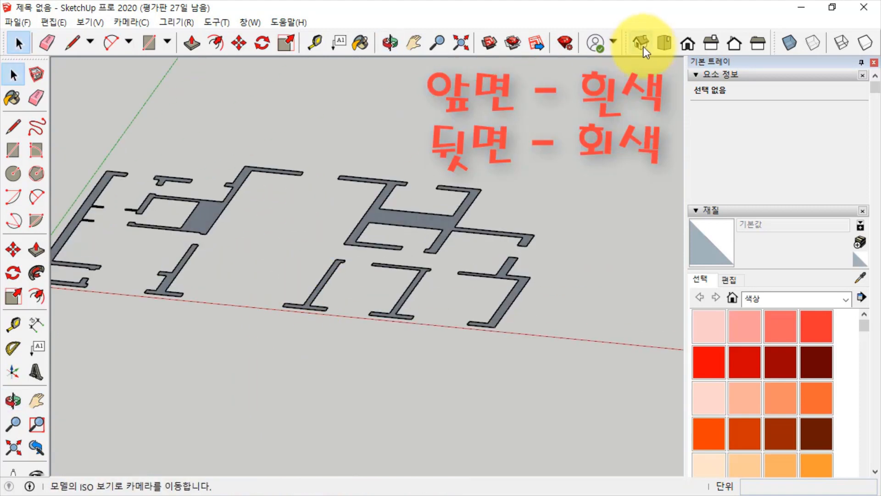
- In top view, select the entire floor plan and reverse all its faces so the front sides point upward
left_click(663, 44)
scroll(516, 278, "down", 1)
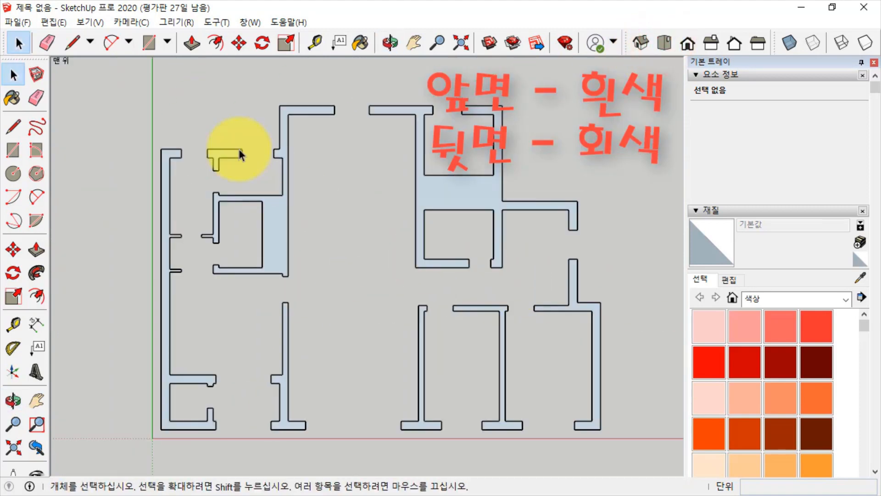
left_click_drag(122, 76, 646, 455)
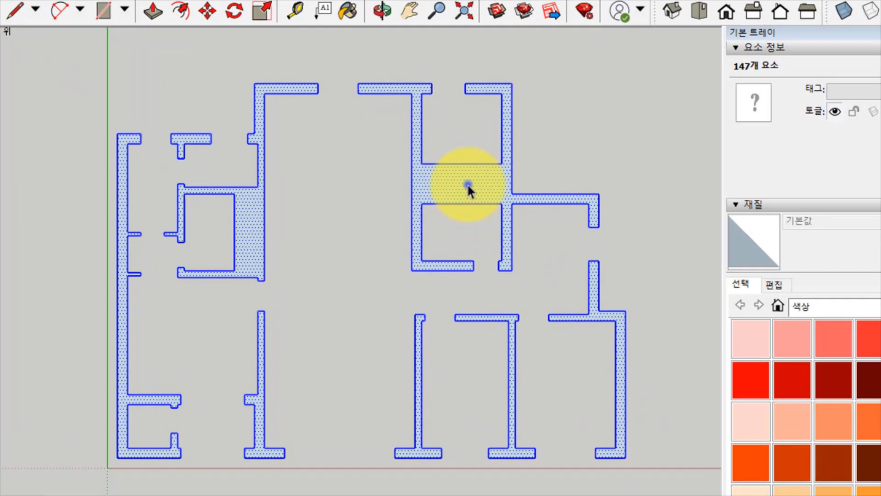
right_click(465, 194)
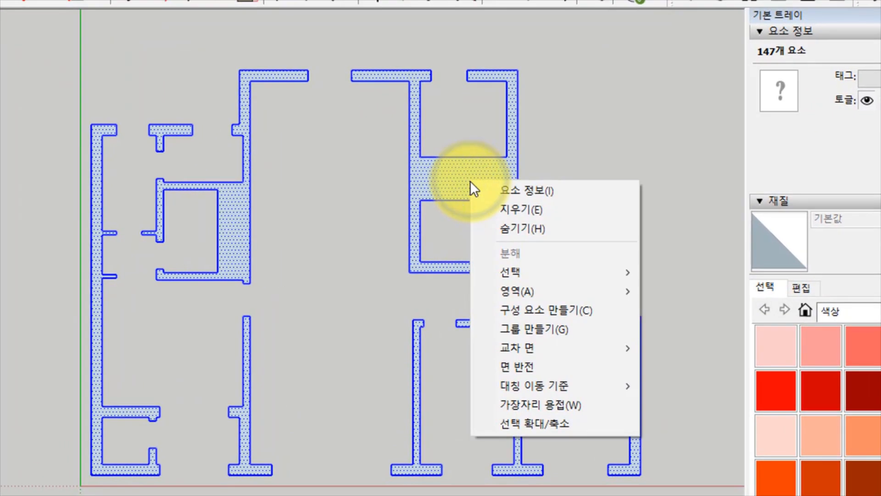
left_click(540, 367)
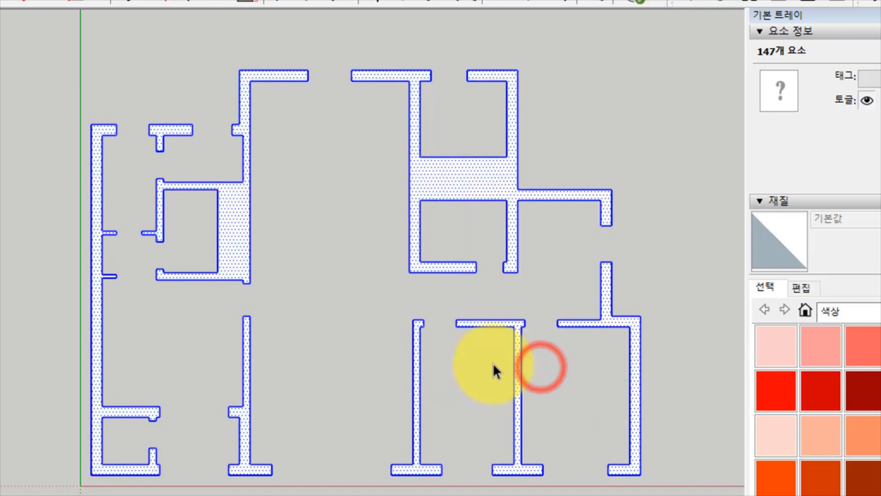
left_click(594, 150)
left_click(482, 184)
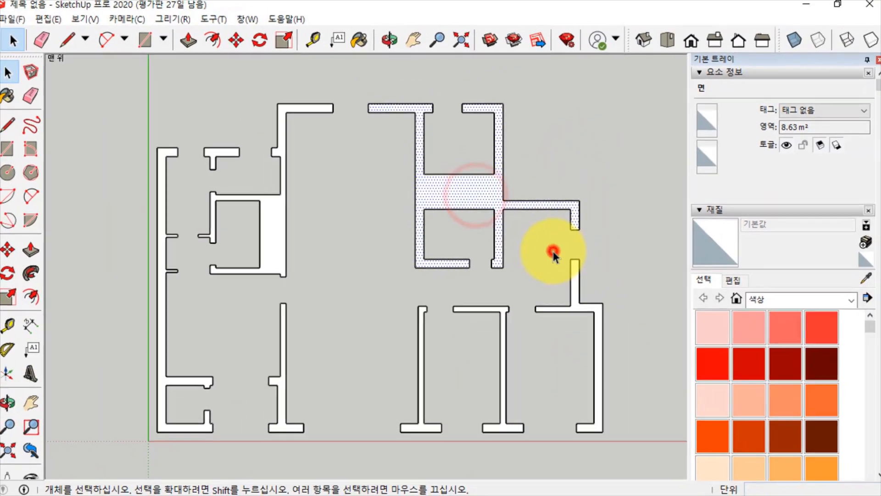
left_click(553, 252)
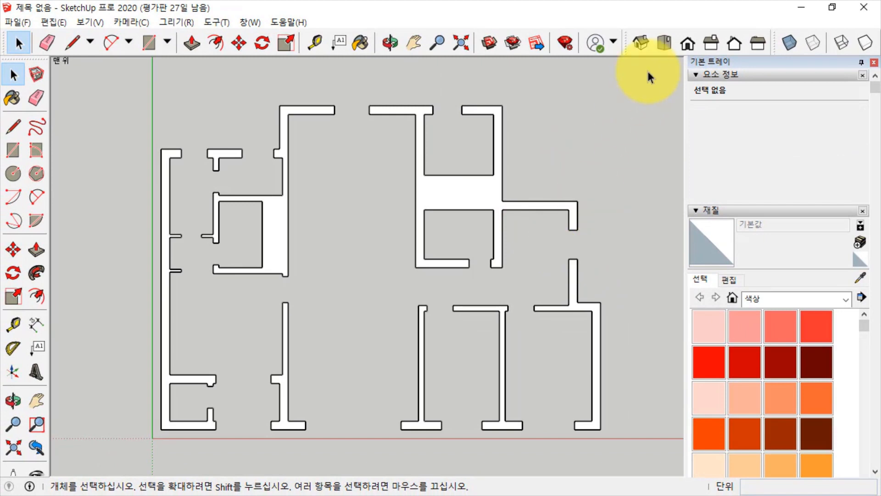
- In the isometric view, Push/Pull the long outer wall face beside the green axis up to 2400 mm
left_click(642, 42)
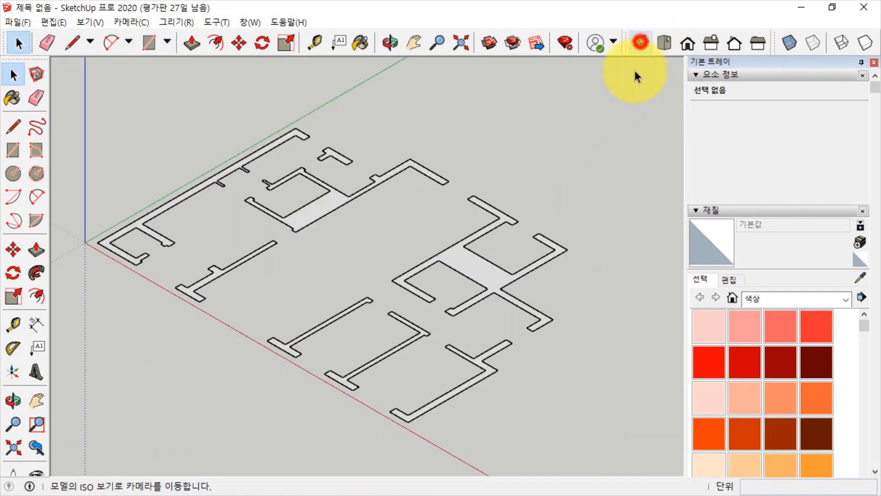
left_click(36, 250)
scroll(140, 225, "up", 3)
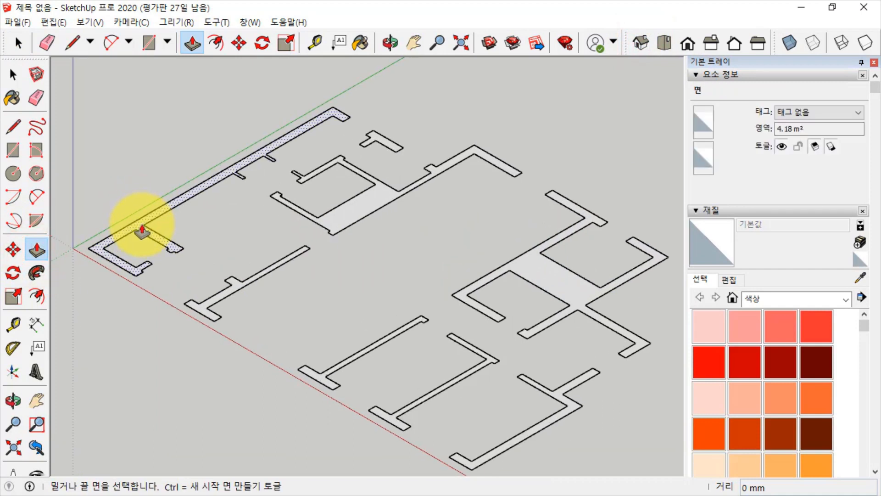
left_click_drag(138, 228, 131, 150)
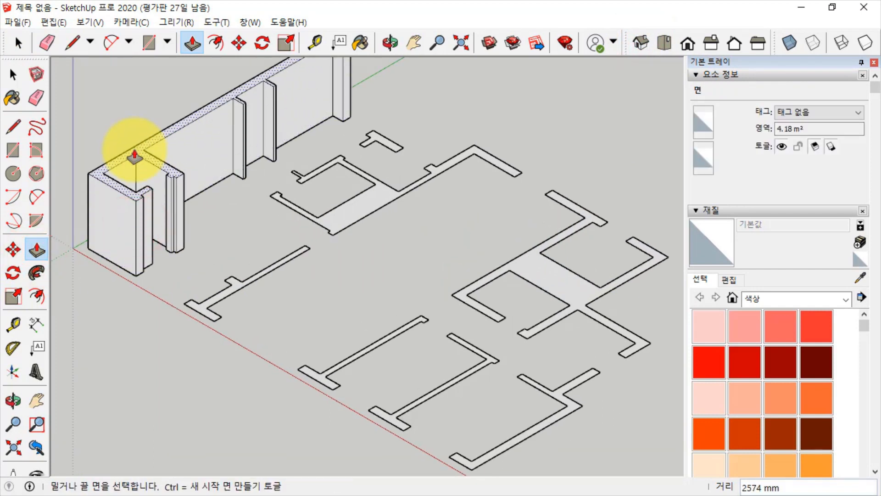
key("Return")
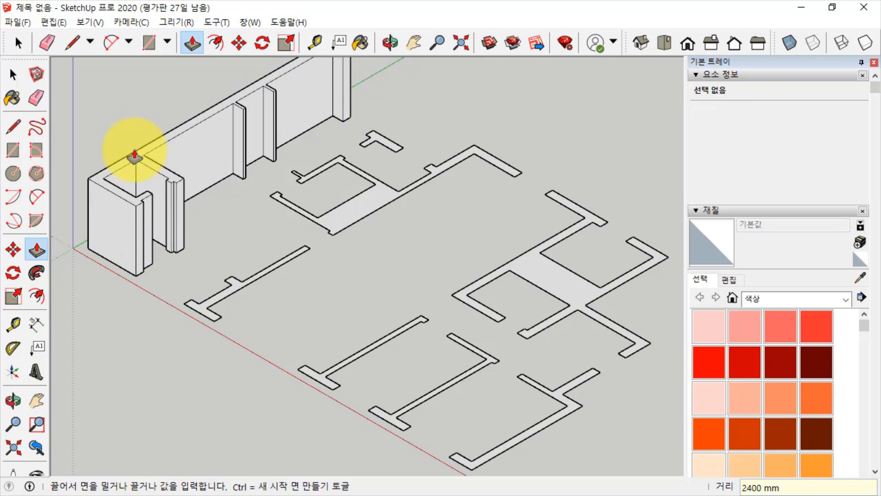
- Repeat the 2400 mm Push/Pull on all remaining wall faces, including the small T-shaped wall at the back
double_click(229, 289)
double_click(356, 212)
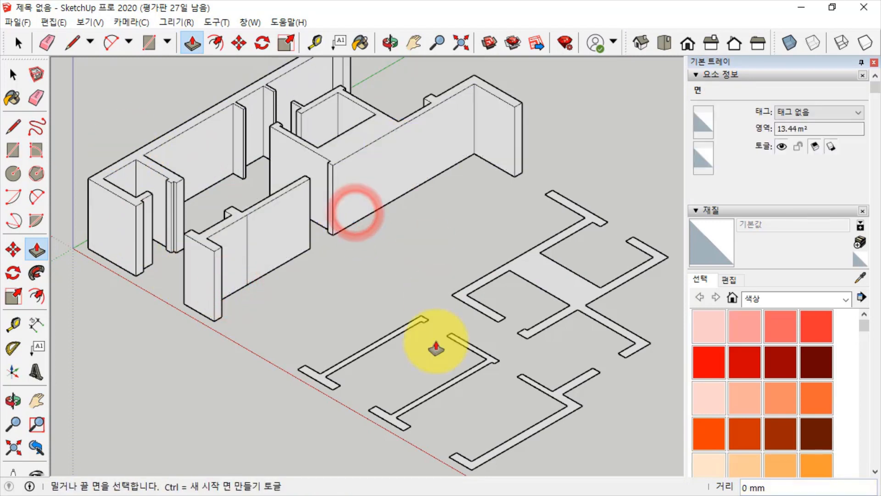
double_click(321, 375)
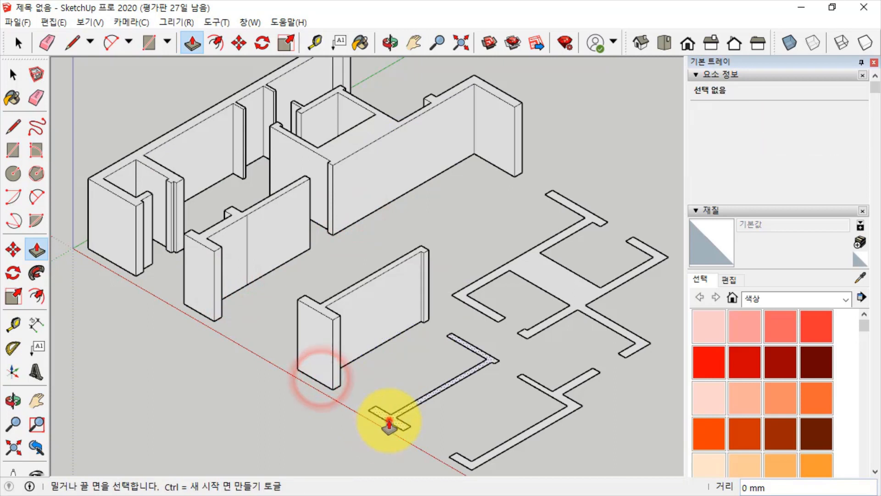
double_click(388, 422)
double_click(551, 277)
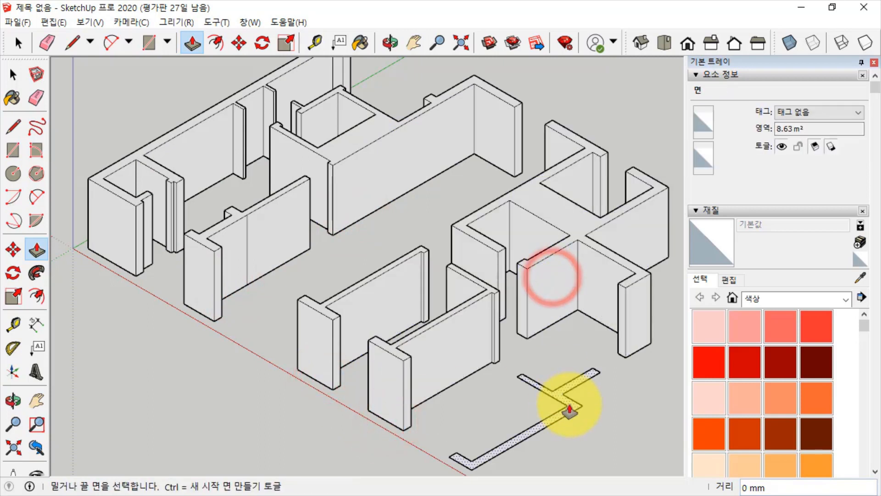
double_click(569, 408)
middle_click_drag(545, 331, 527, 429)
double_click(568, 461)
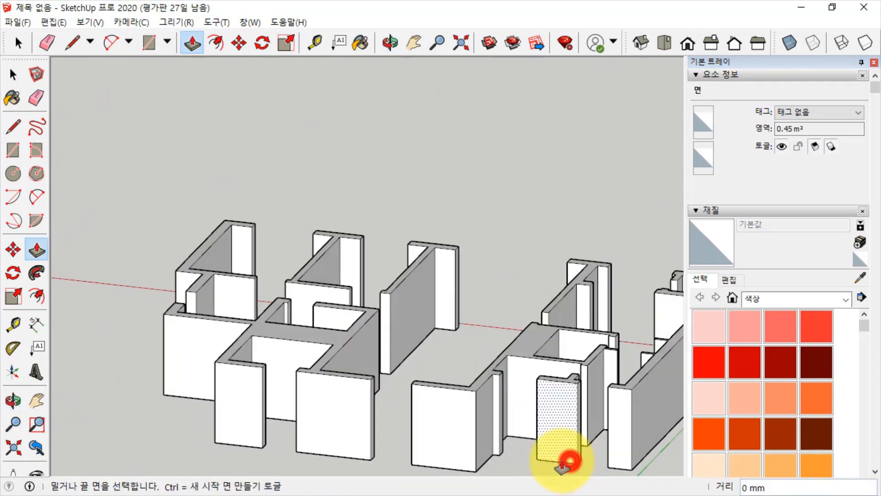
- Examine the raised walls in the isometric view from both the front and the opposite side of the floor plan
left_click(641, 43)
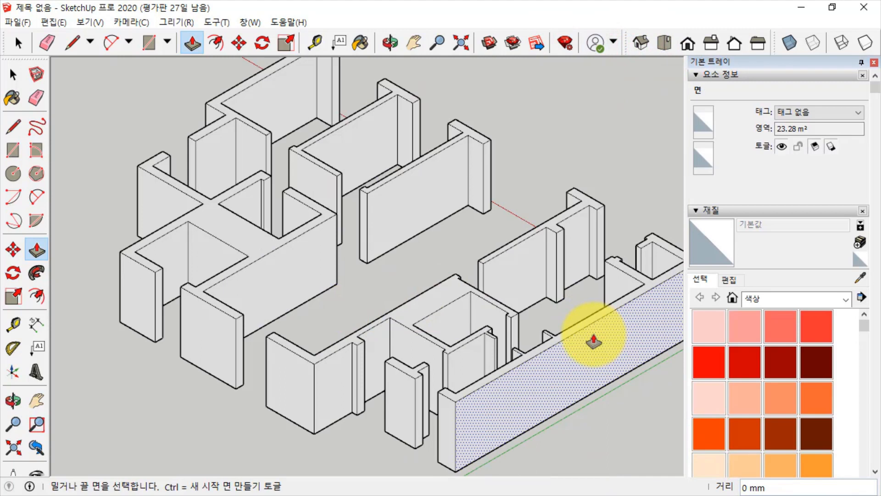
middle_click_drag(594, 343, 378, 391)
middle_click_drag(432, 368, 386, 390)
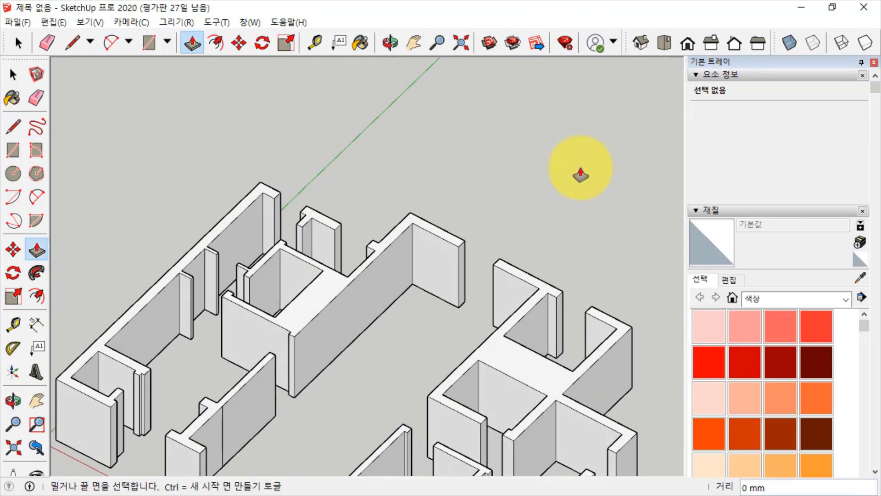
left_click(644, 42)
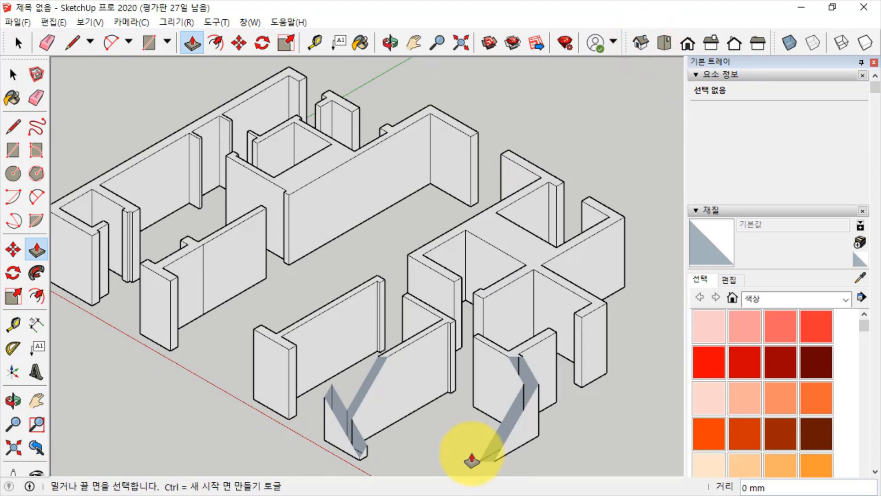
left_click(395, 403)
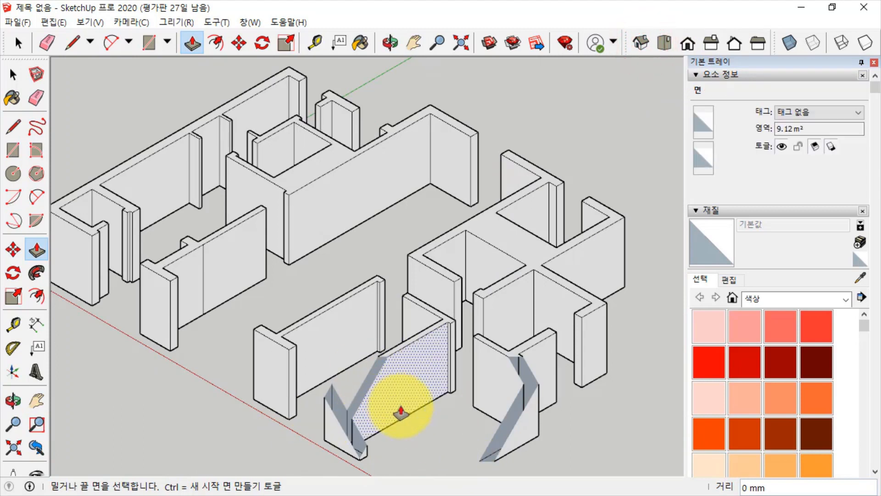
key("space")
left_click(566, 394)
scroll(567, 393, "down", 5)
middle_click_drag(498, 321, 479, 288)
key("space")
left_click(11, 446)
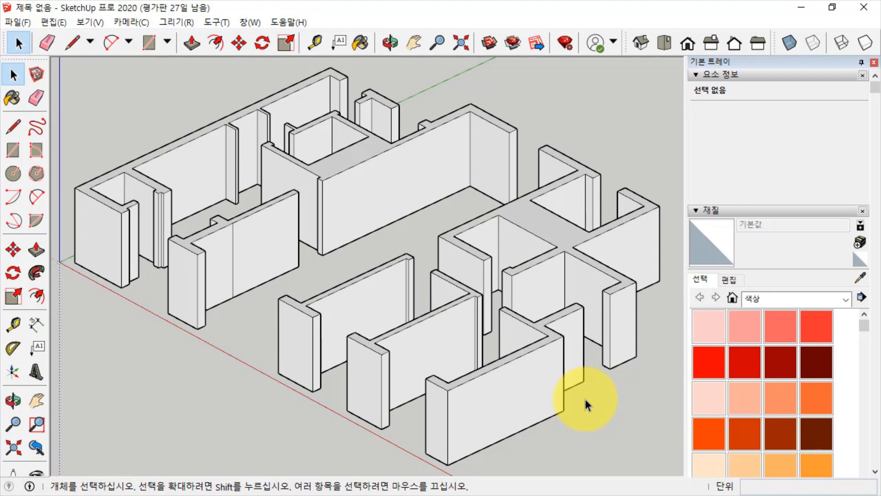
- Select a top face, an edge and the long side face of the central wall to inspect the ungrouped geometry
left_click(363, 189)
left_click(363, 152)
left_click(363, 161)
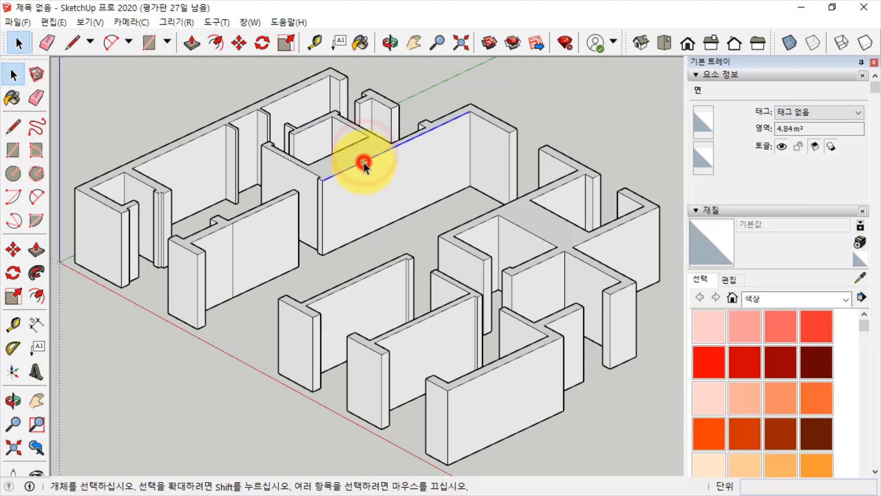
left_click(371, 185)
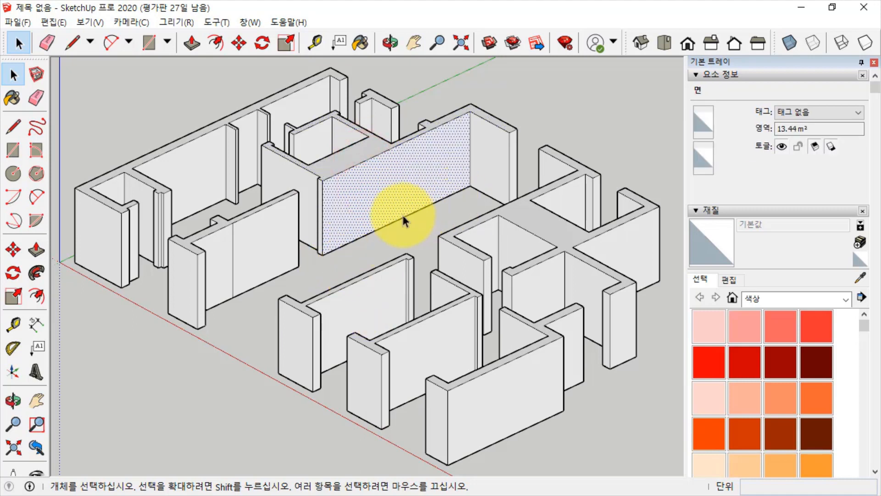
- Select all the walls with X-ray display turned on and combine them into one group
scroll(413, 216, "down", 4)
left_click_drag(134, 85, 618, 391)
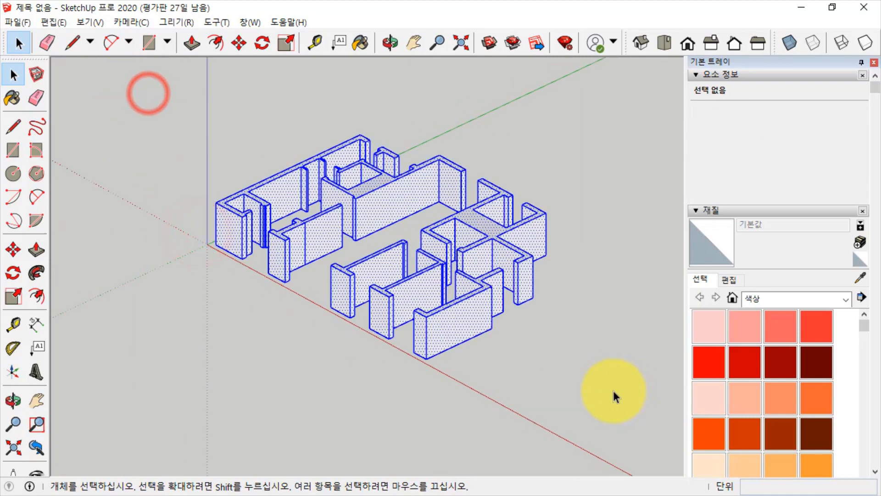
left_click(790, 42)
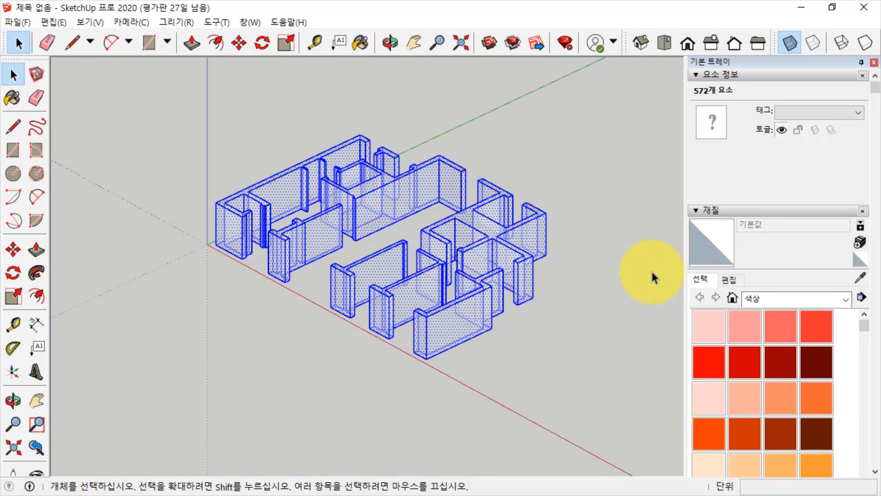
right_click(373, 197)
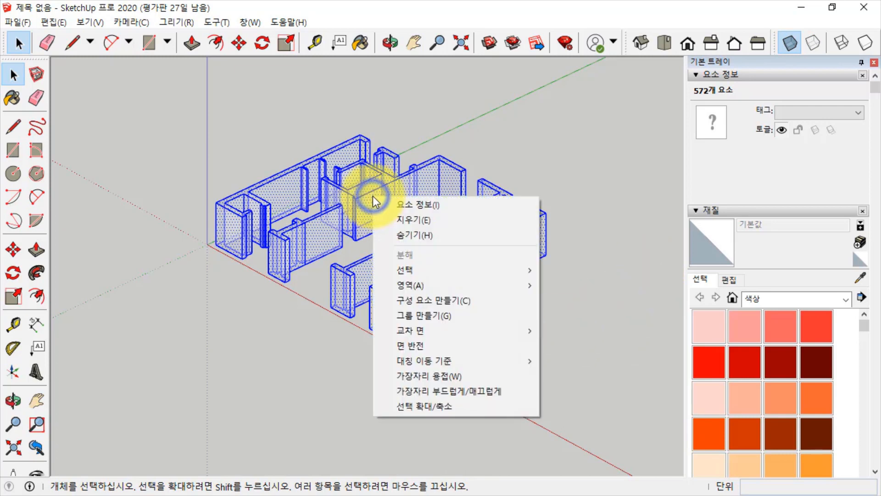
left_click(432, 315)
- Turn X-ray display off, clear the selection and review the grouped walls from a raised angle
left_click(340, 342)
left_click(451, 254)
left_click(789, 42)
left_click(556, 161)
scroll(390, 228, "up", 5)
middle_click_drag(363, 188, 236, 275)
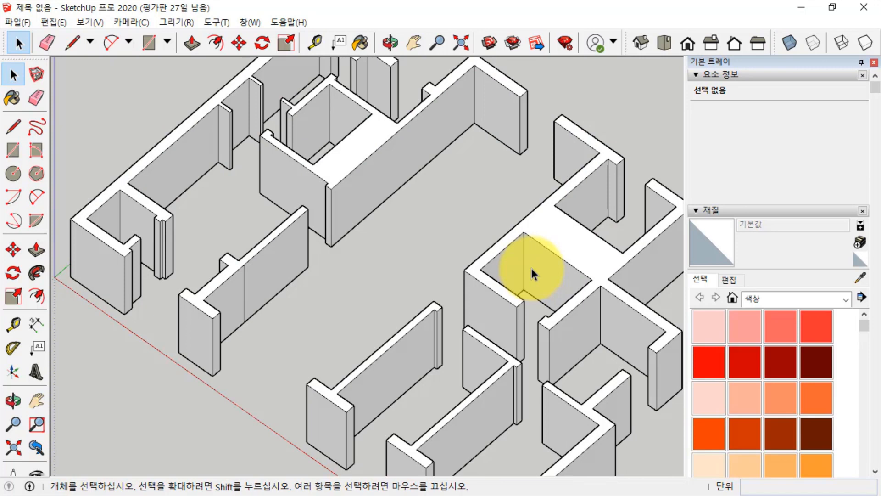
middle_click_drag(530, 268, 326, 188)
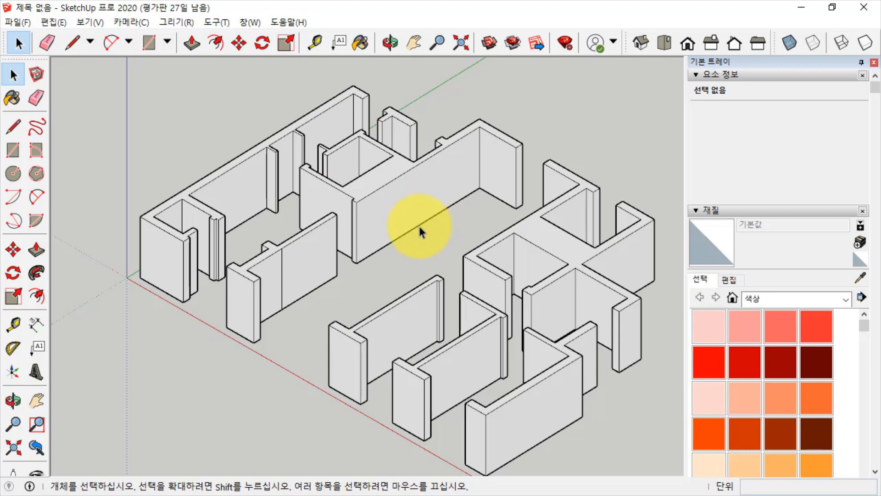
scroll(395, 295, "up", 1)
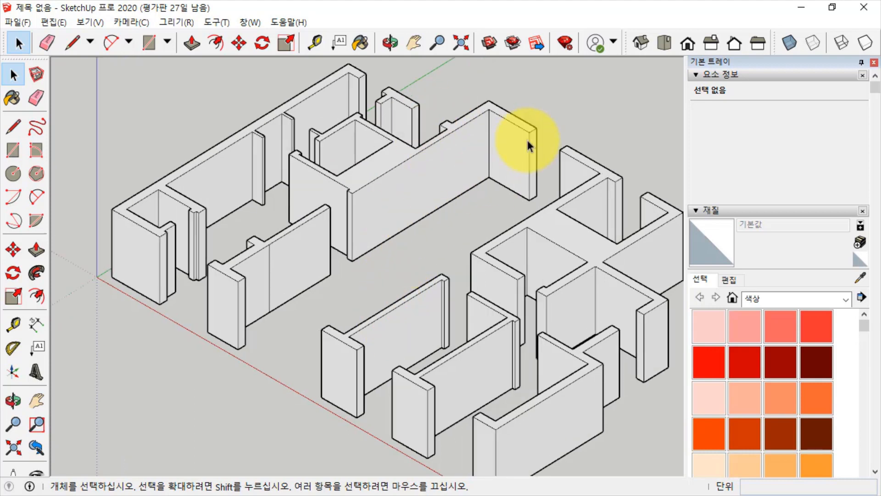
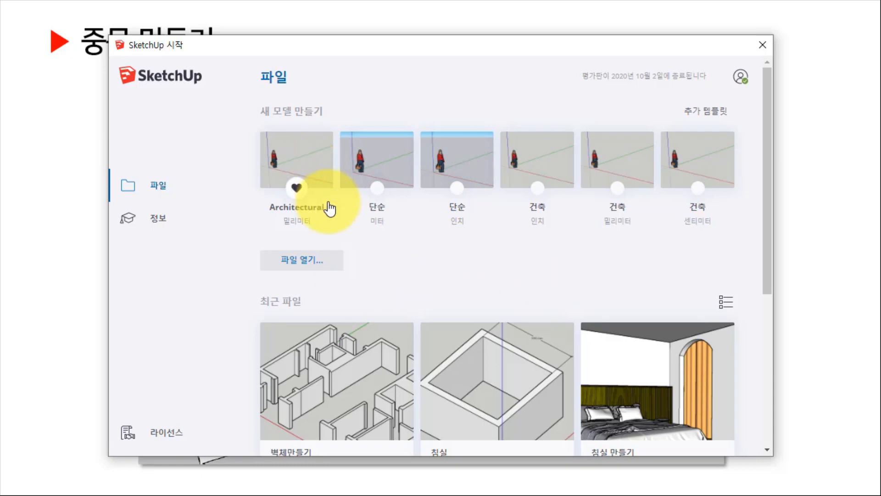
- Start a new model from the Architectural millimetre template and delete the standing human figure
left_click(317, 153)
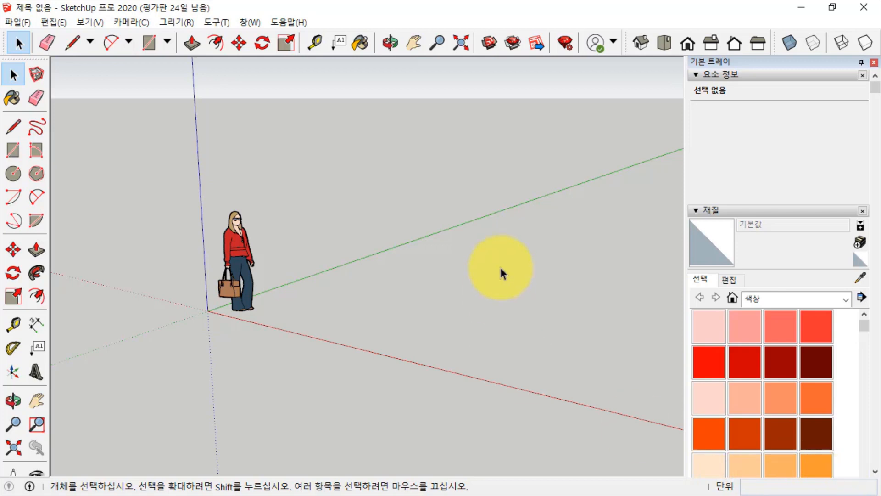
left_click(282, 170)
left_click(245, 274)
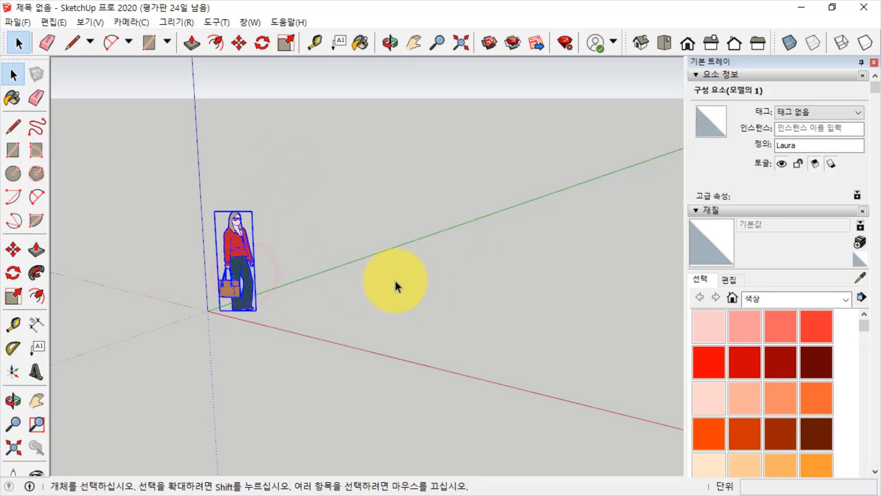
left_click(394, 281)
left_click(238, 256)
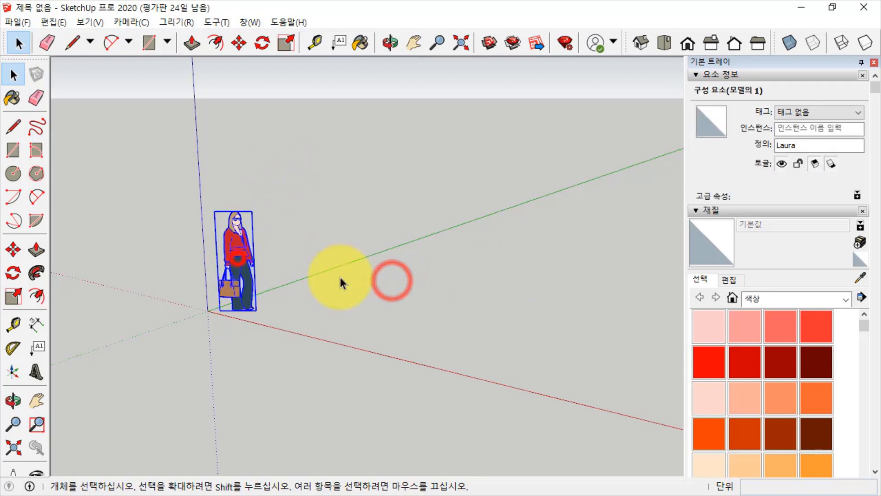
key("Delete")
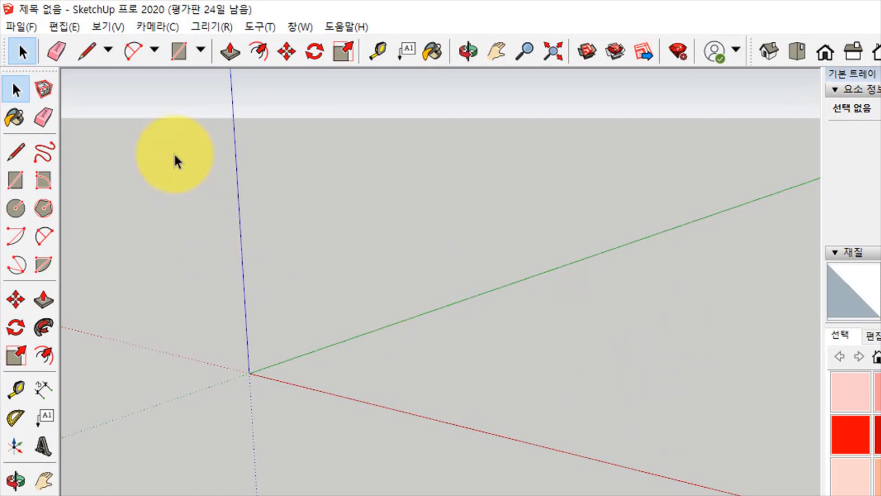
- Open 벽체만들기.skp from the 녹화파일 folder inside D:\★동영상강의★\58.SketchUp-30, discarding the changes to the untitled model
left_click(21, 28)
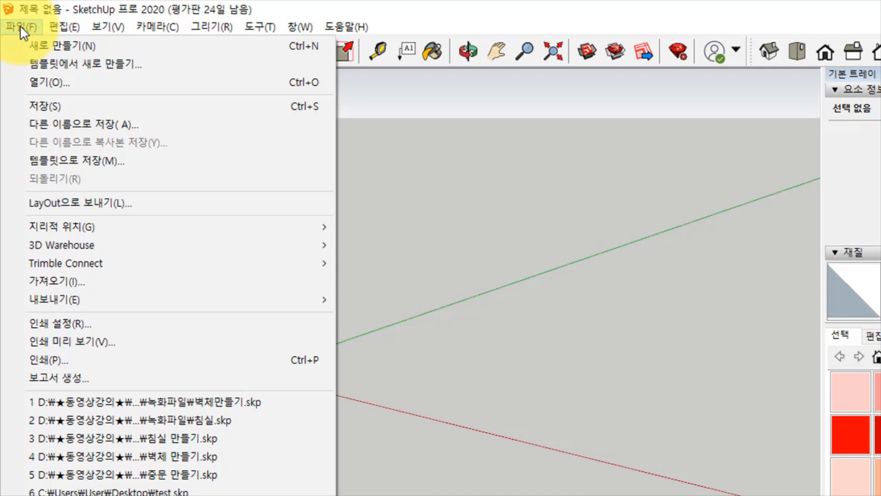
left_click(69, 86)
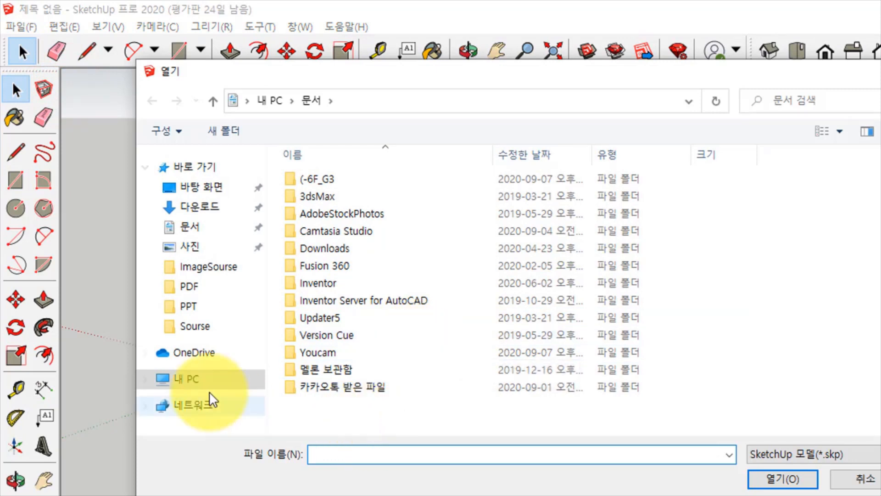
left_click(187, 374)
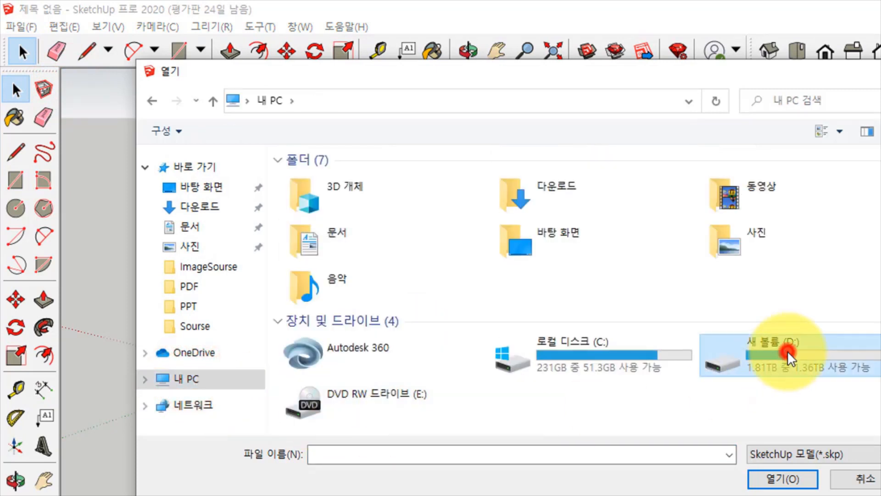
double_click(788, 351)
double_click(372, 192)
scroll(404, 285, "down", 15)
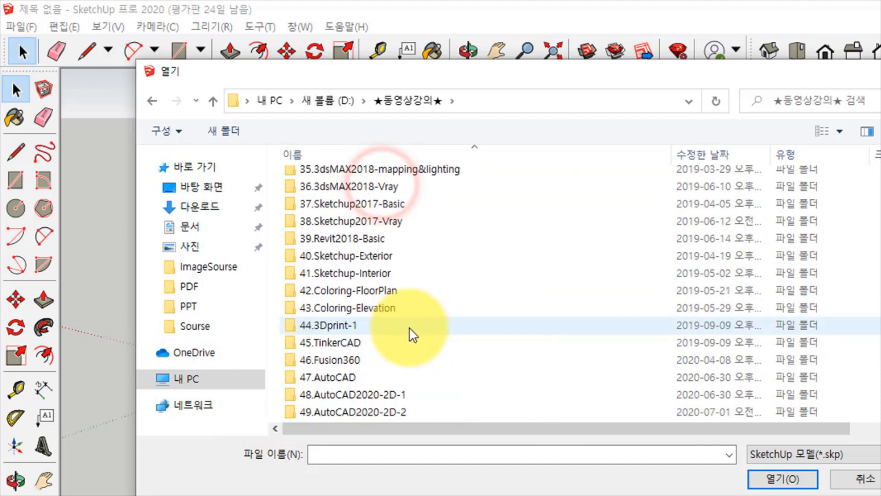
double_click(364, 341)
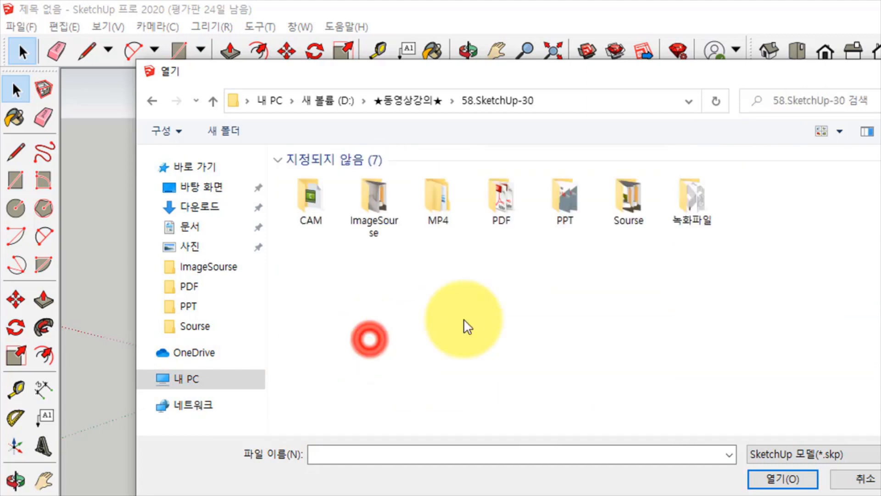
double_click(722, 200)
left_click(310, 196)
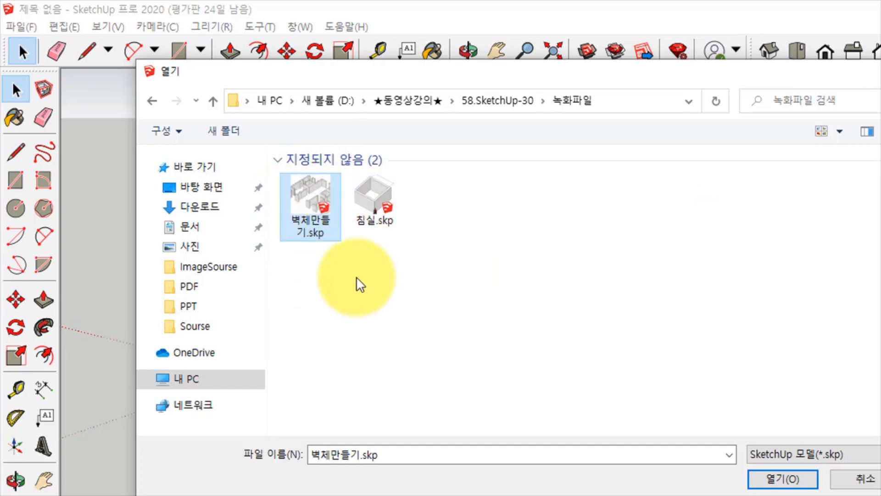
left_click(782, 478)
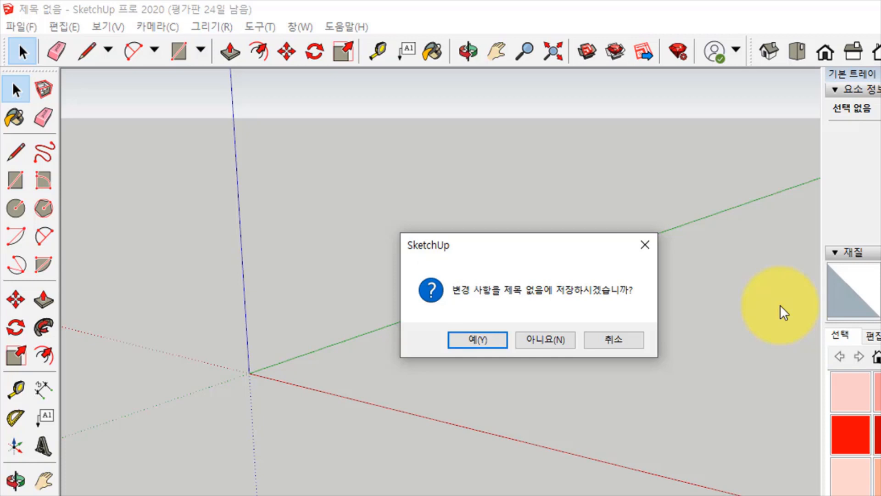
left_click(545, 339)
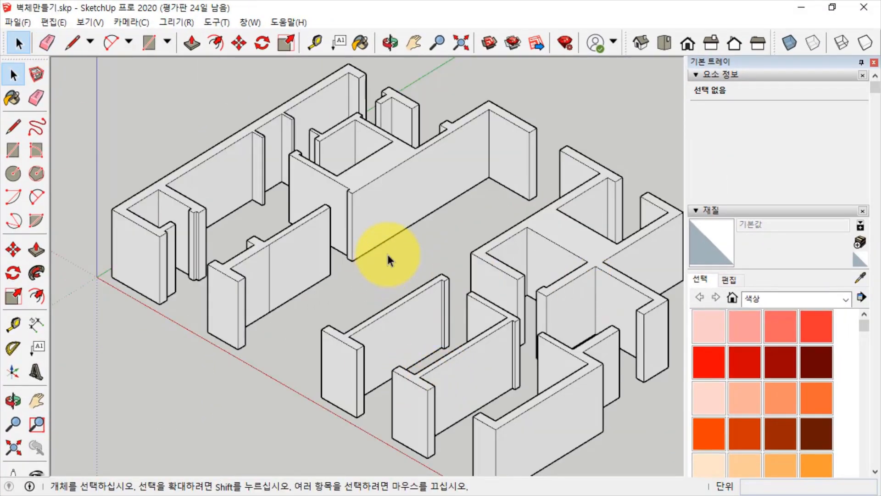
- Switch the camera to perspective to compare the wall model's appearance, and return it to parallel projection
scroll(386, 219, "down", 3)
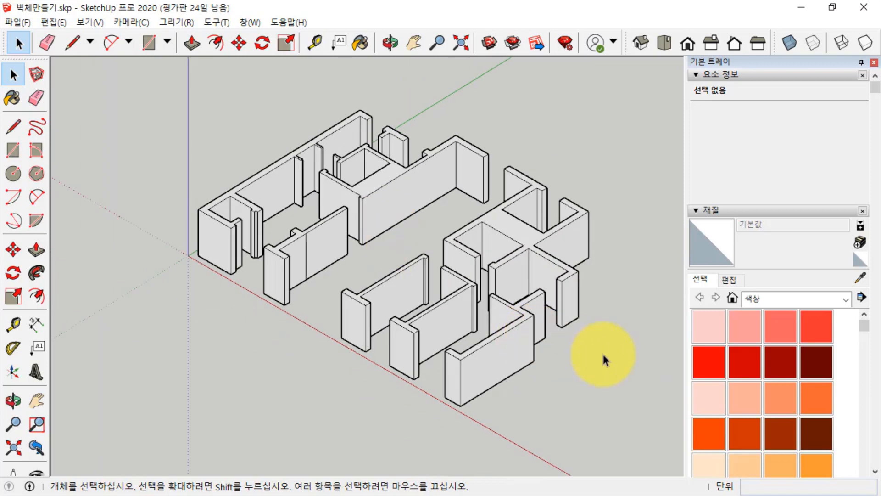
scroll(603, 360, "up", 1)
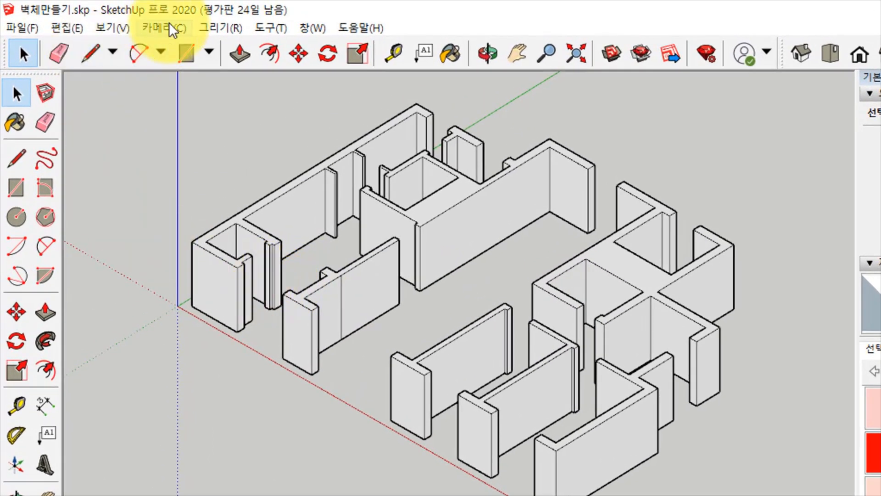
left_click(170, 31)
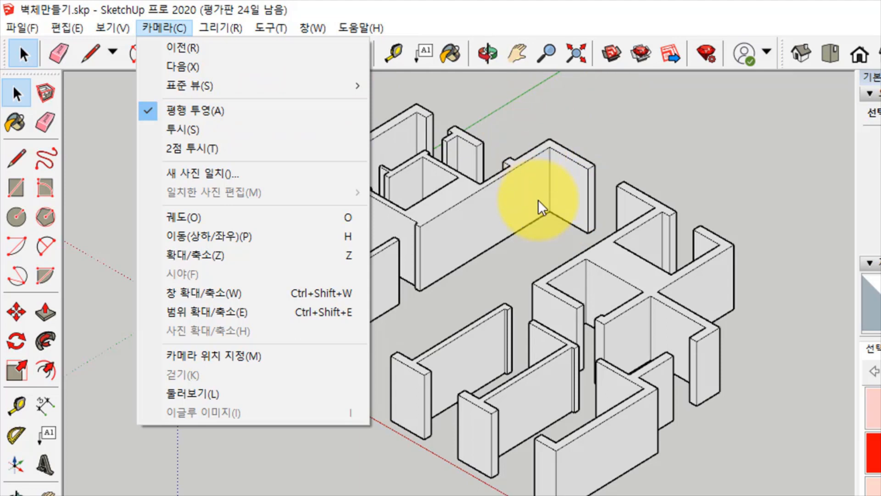
left_click(223, 135)
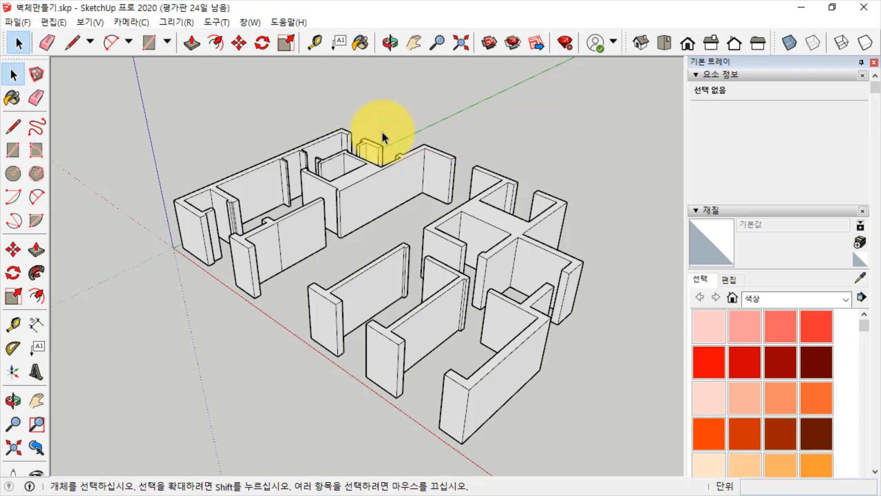
left_click(139, 22)
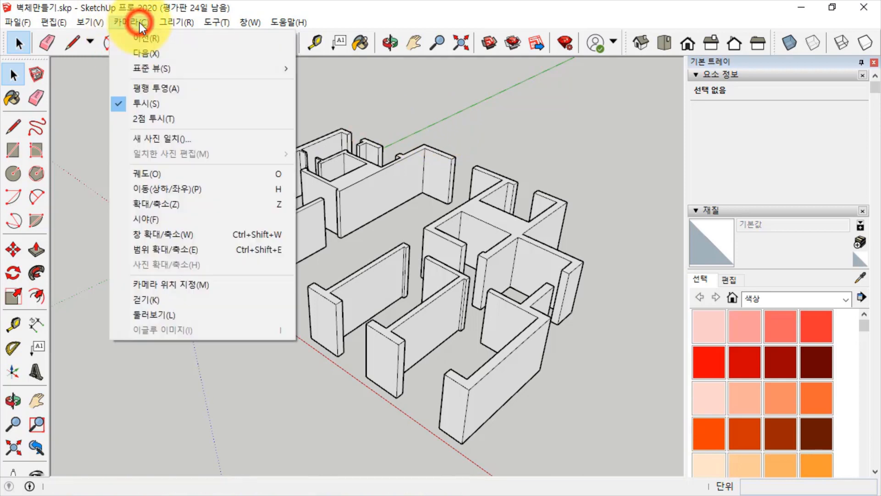
left_click(190, 89)
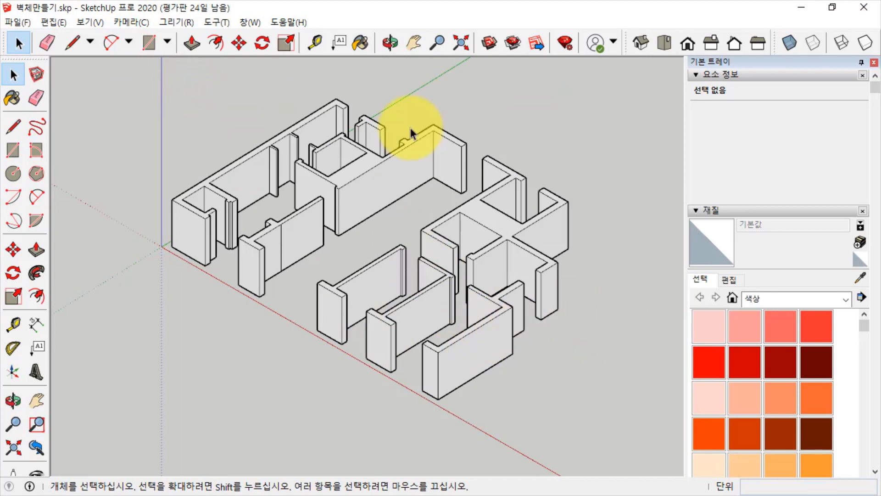
- Examine the room layout of the floor plan in top view, looking closer at the entrance and bathroom area
left_click(673, 44)
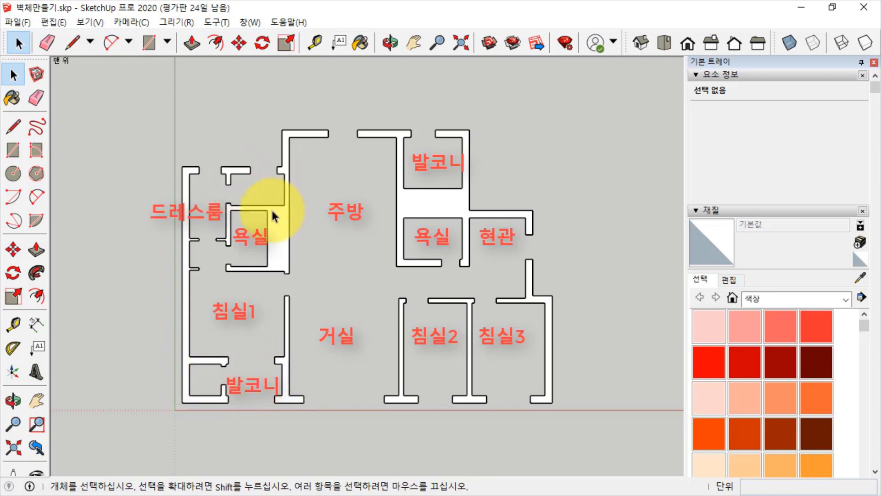
left_click(375, 228)
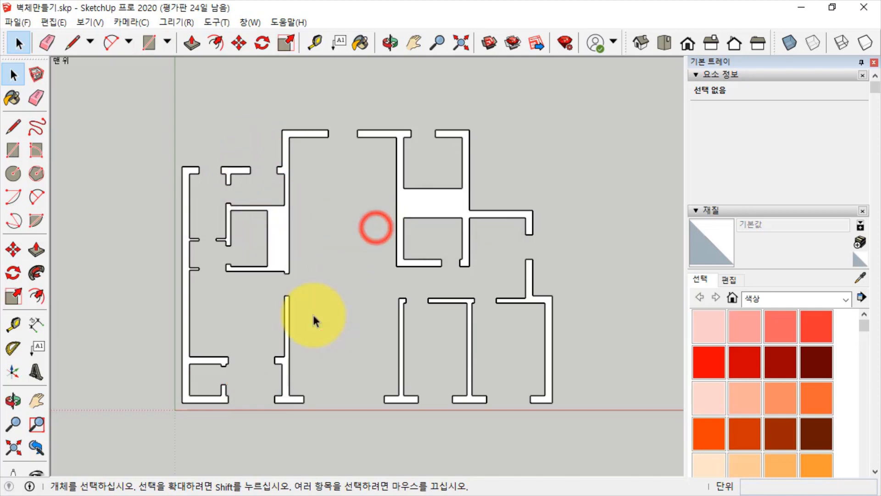
scroll(413, 171, "up", 3)
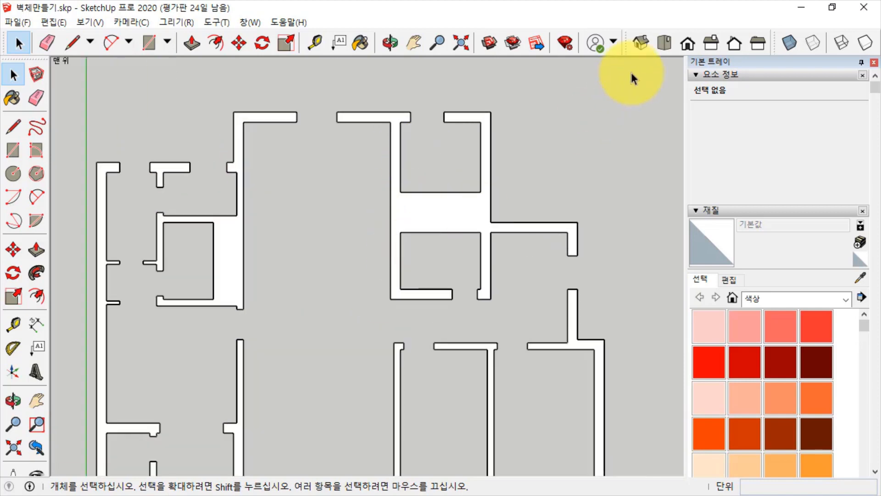
- Open the wall group for editing in the isometric view, close to the long inner wall of the large central room
left_click(643, 42)
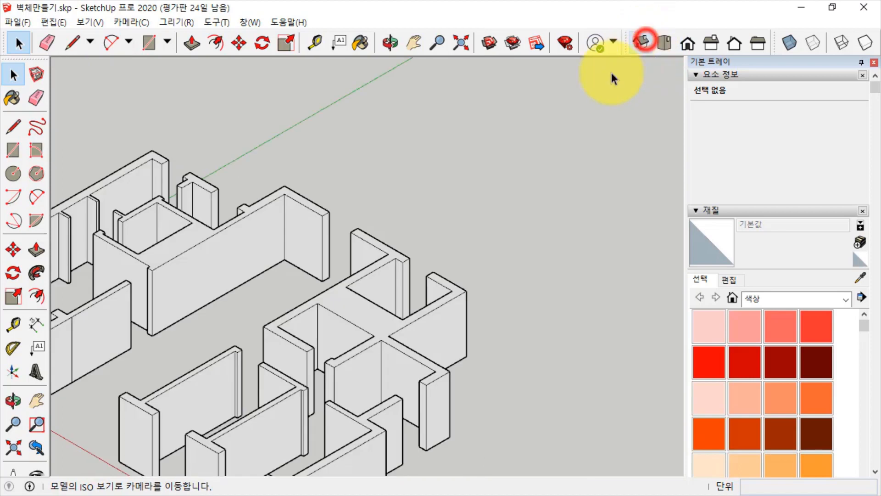
mouse_move(313, 322)
middle_mouse_down()
mouse_move(285, 320)
mouse_move(436, 358)
mouse_move(332, 346)
mouse_move(420, 349)
mouse_move(485, 291)
middle_mouse_up()
scroll(357, 305, "up", 6)
left_click(377, 293)
left_click(171, 124)
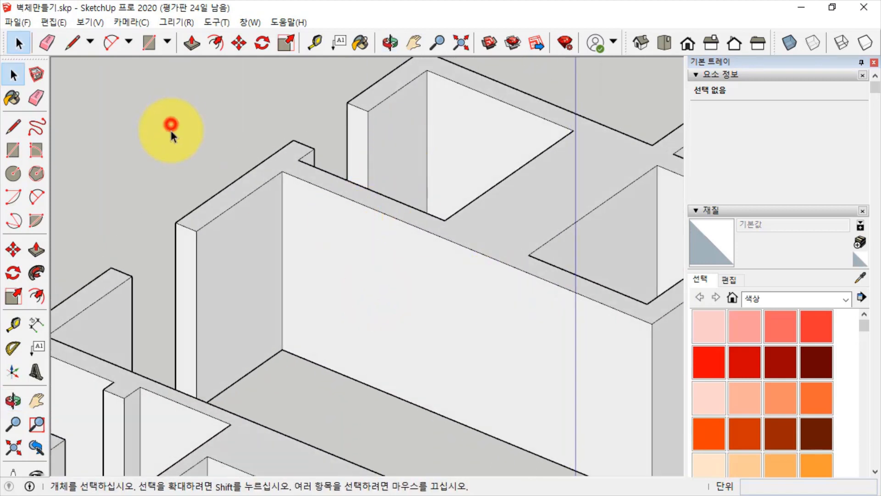
left_click(393, 268)
right_click(349, 213)
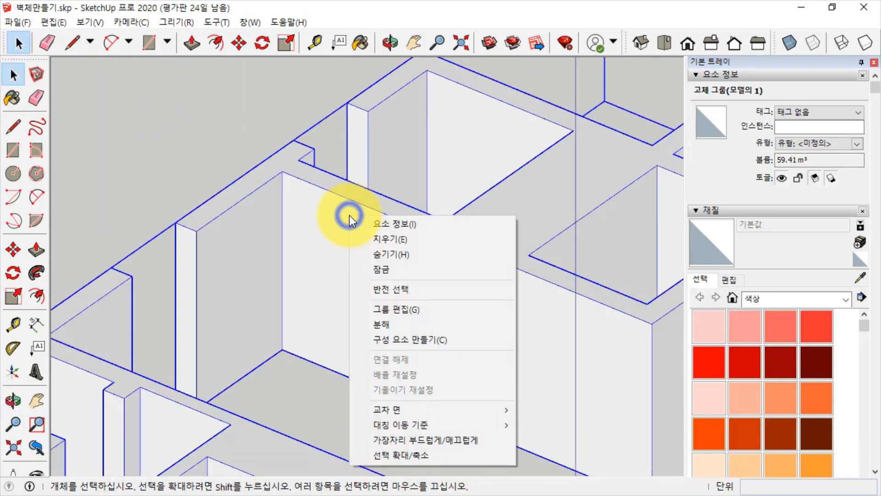
left_click(390, 312)
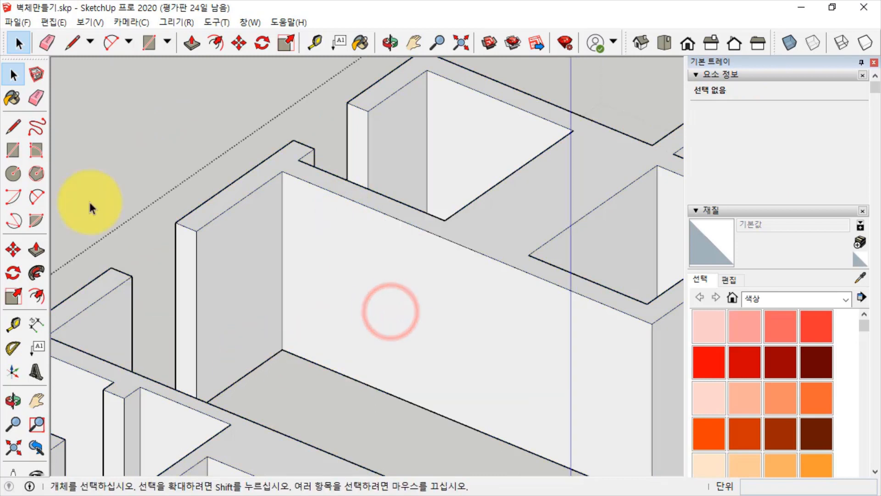
- Draw a vertical 2400 mm line on the long inner wall face, from its upper edge down to the floor edge
left_click(14, 125)
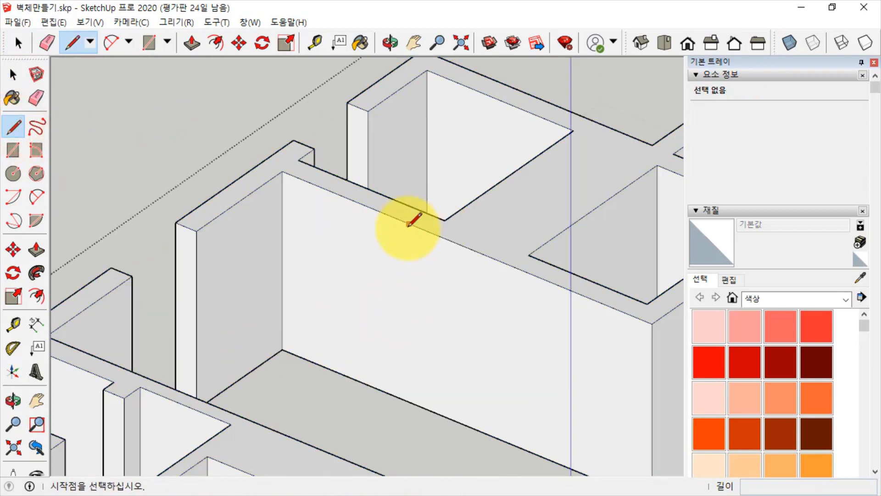
left_click(409, 223)
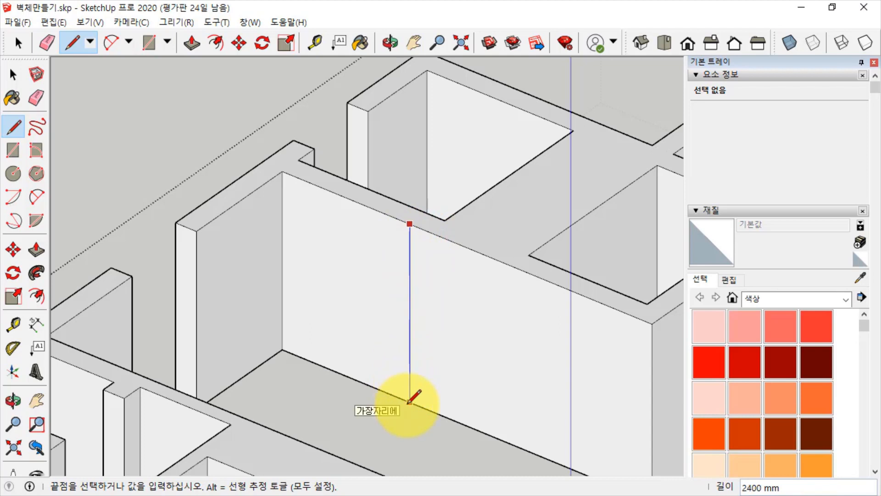
left_click(410, 402)
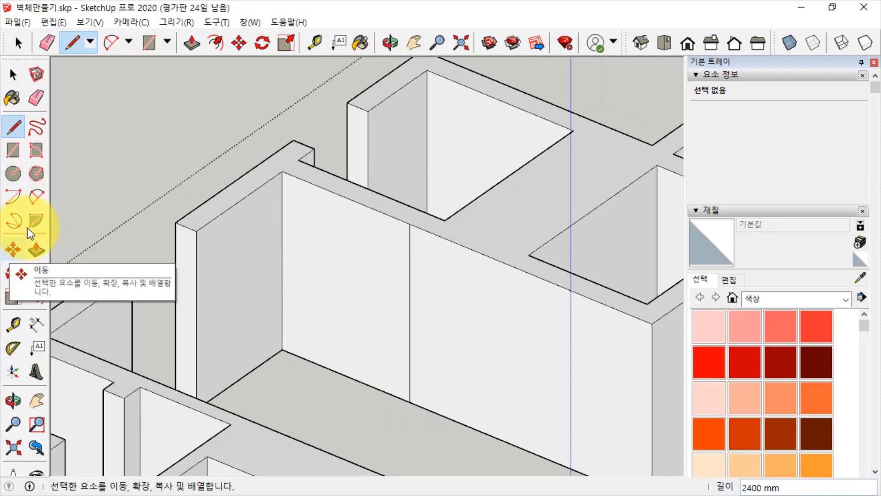
- Copy the vertical line 750 mm along the wall face towards the room's corner with the Move tool
left_click(13, 74)
left_click(409, 310)
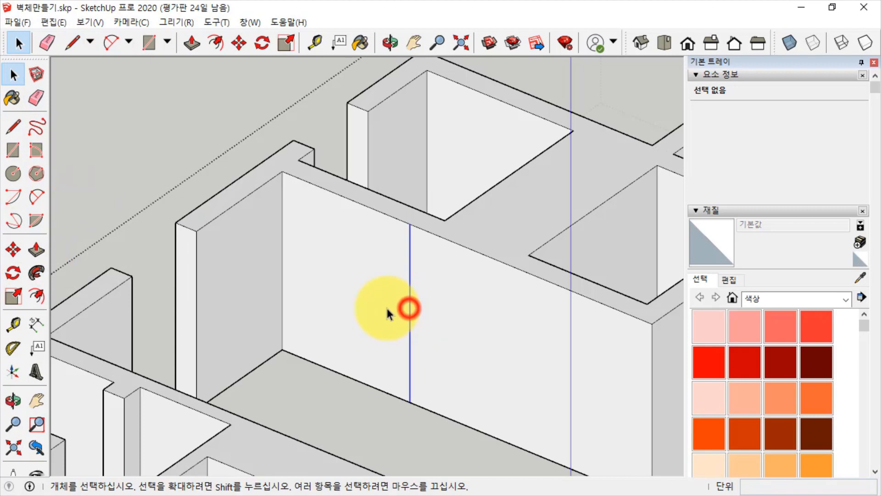
left_click(13, 250)
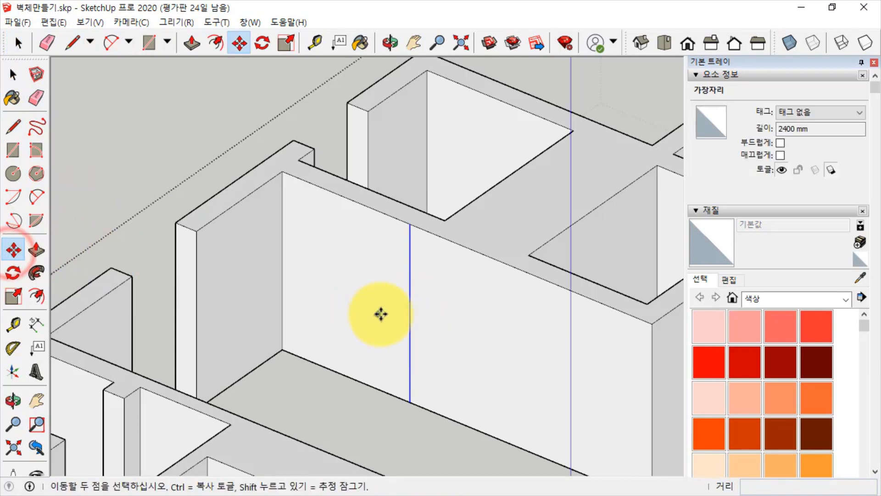
left_click(388, 316)
key("ctrl")
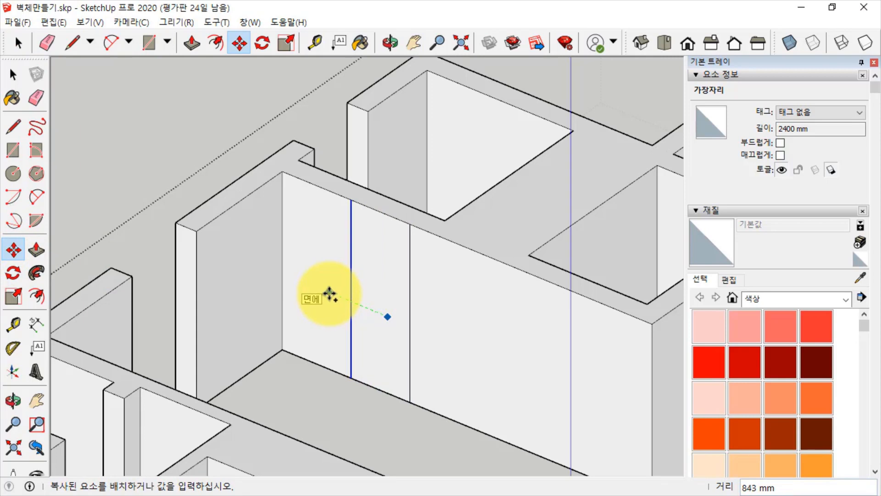
type("750")
key("Return")
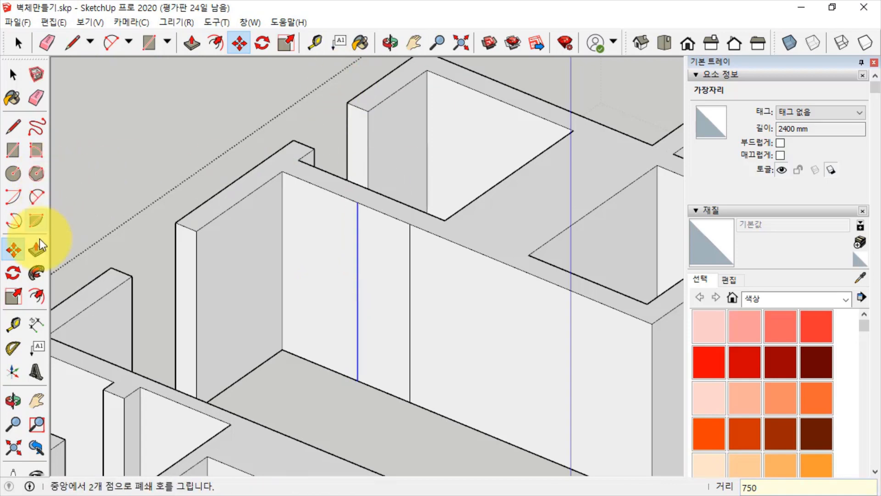
- Push the strip between the two lines 300 mm through the wall and delete the leftover face and edges to open the doorway
left_click(37, 250)
left_click(374, 265)
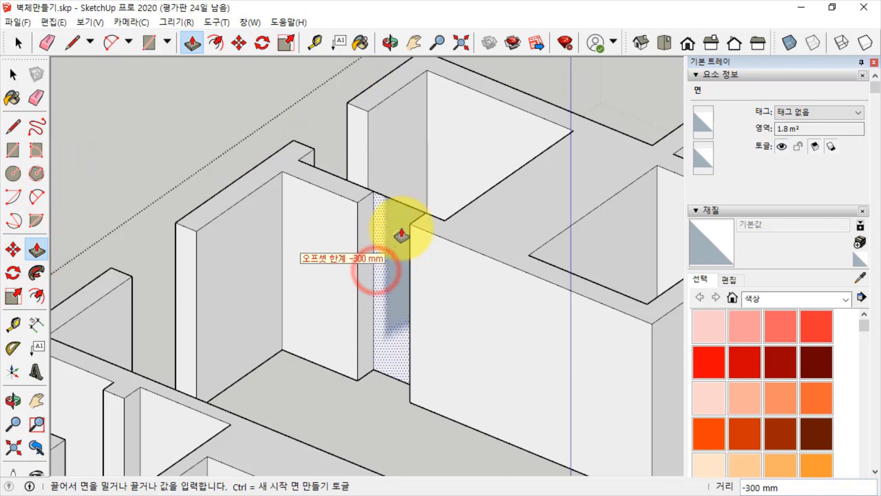
left_click(406, 227)
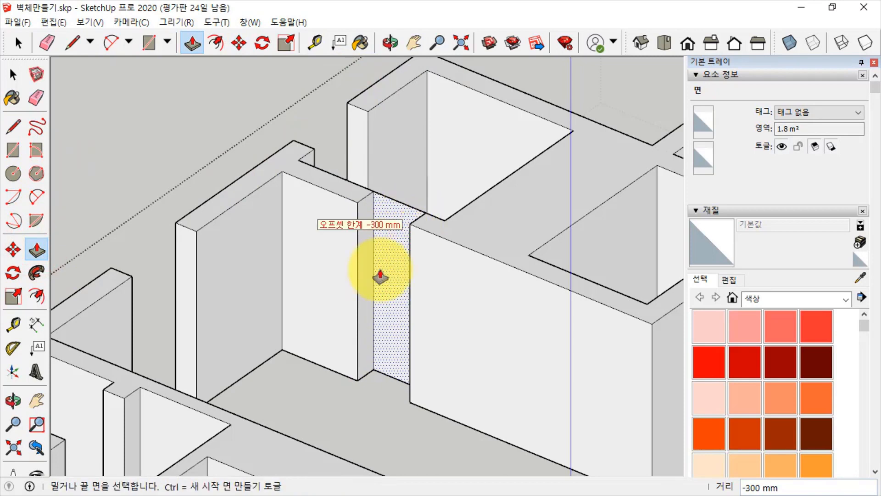
key("space")
left_click(397, 257)
key("Delete")
left_click(394, 379)
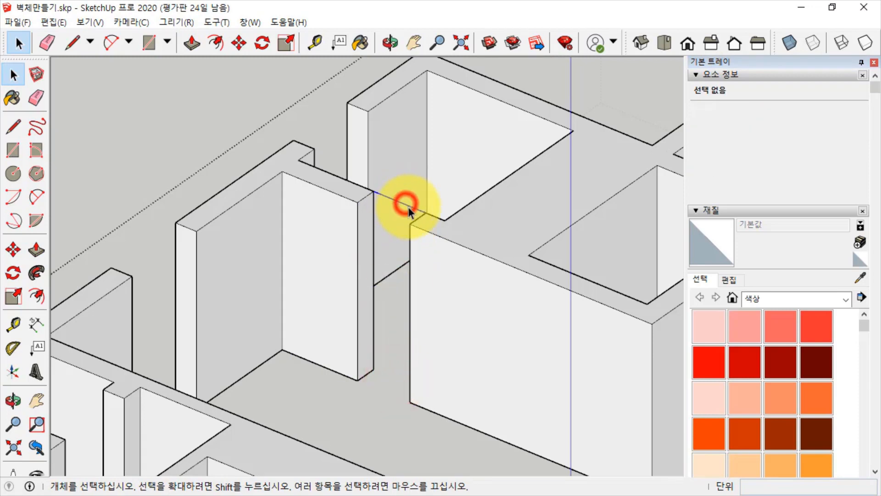
- Return to the top view of the whole floor plan and close the wall group
scroll(376, 143, "down", 2)
mouse_move(400, 298)
middle_mouse_down()
mouse_move(460, 233)
mouse_move(350, 387)
mouse_move(447, 207)
mouse_move(395, 289)
middle_mouse_up()
scroll(496, 146, "down", 2)
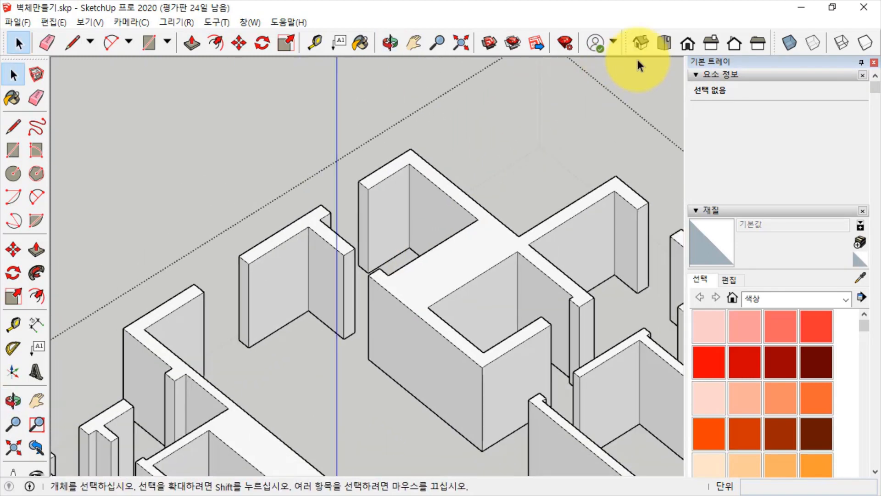
left_click(664, 42)
middle_click_drag(227, 334, 413, 156)
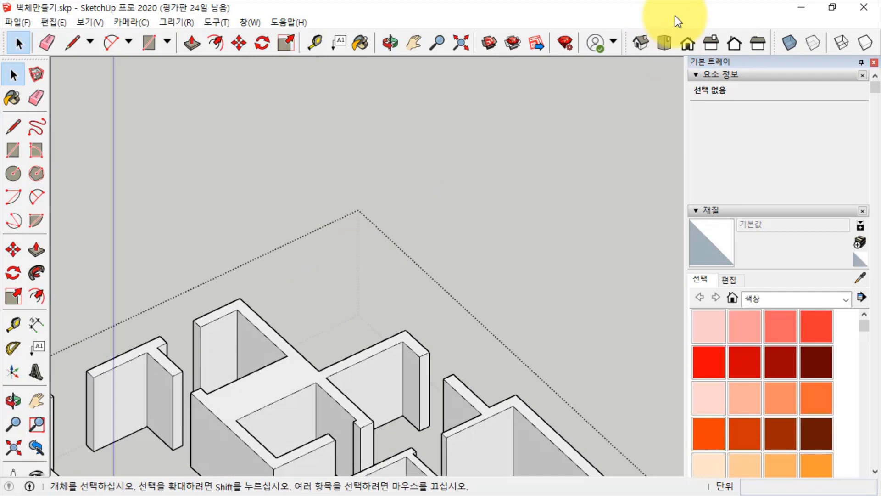
left_click(664, 42)
scroll(206, 365, "down", 2)
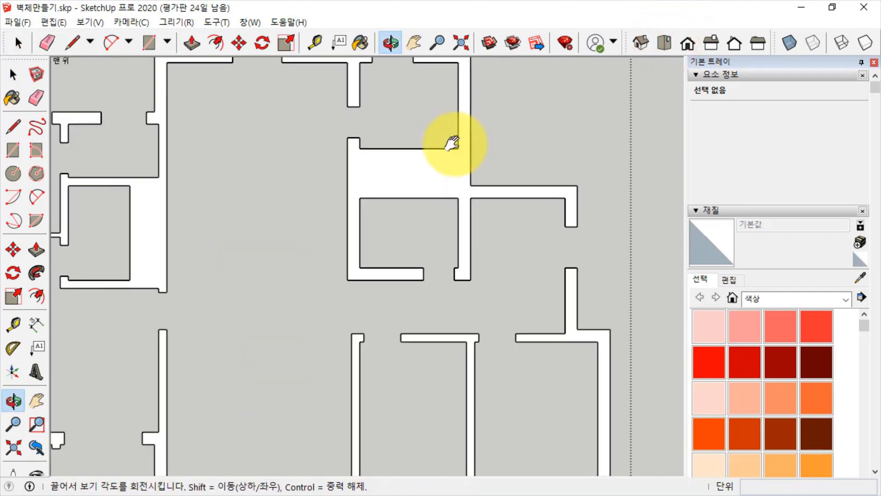
scroll(362, 296, "down", 2)
left_click(636, 216)
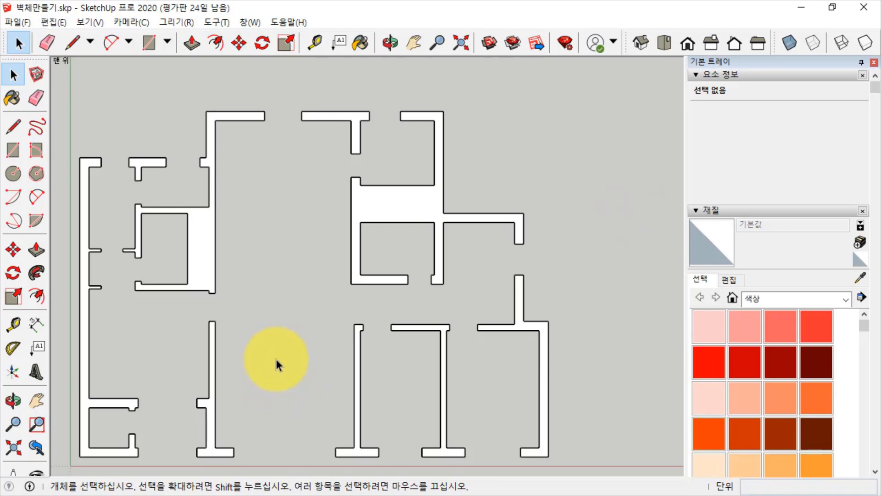
- Examine the entrance area of the floor plan up close in top view
middle_click_drag(420, 358, 416, 348)
middle_click_drag(477, 382, 390, 266)
left_click(665, 43)
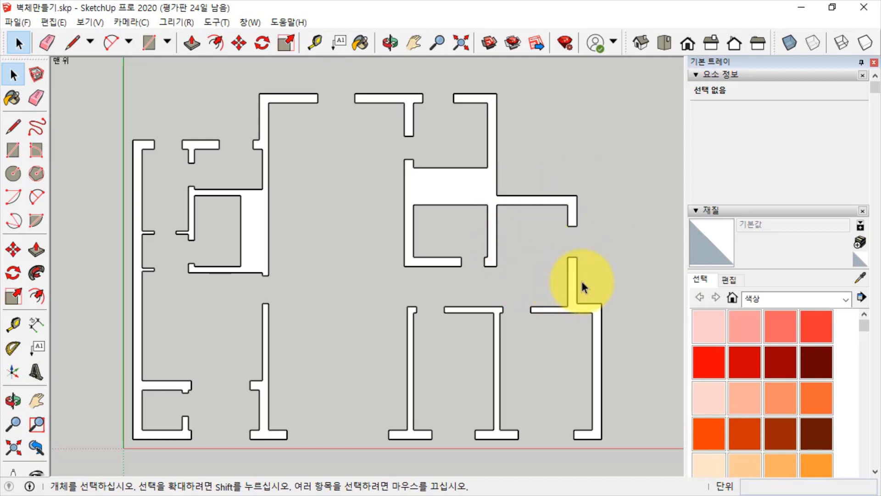
scroll(595, 260, "up", 2)
scroll(588, 249, "up", 3)
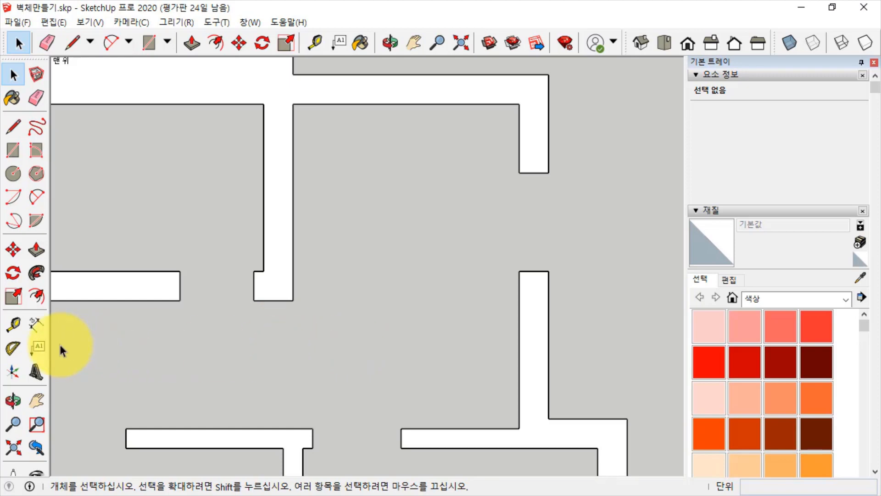
- Dimension the upper-right room's width between its two side walls, placing the dimension line below the wall ends
left_click(37, 328)
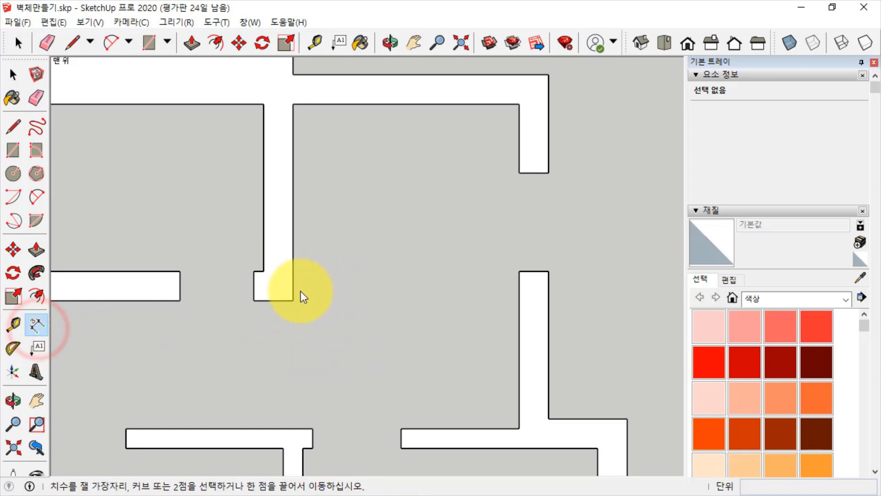
left_click(292, 300)
left_click(519, 299)
left_click(520, 302)
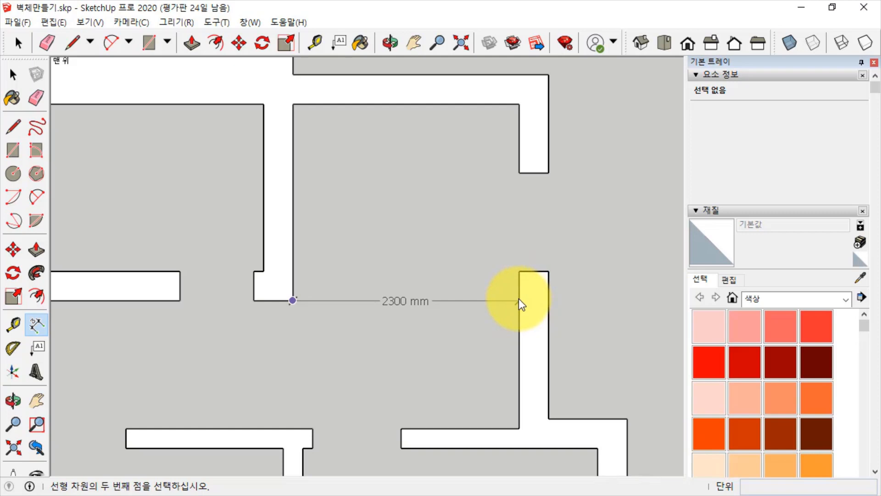
left_click(520, 272)
left_click(453, 352)
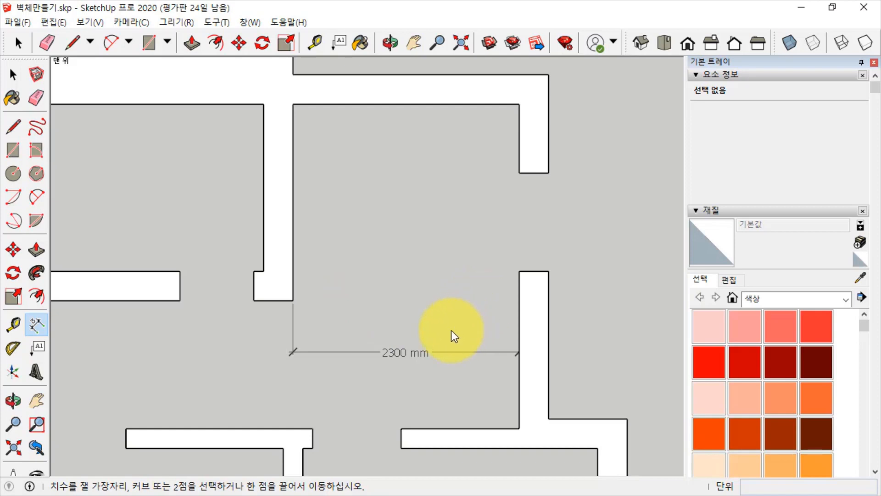
left_click(481, 350)
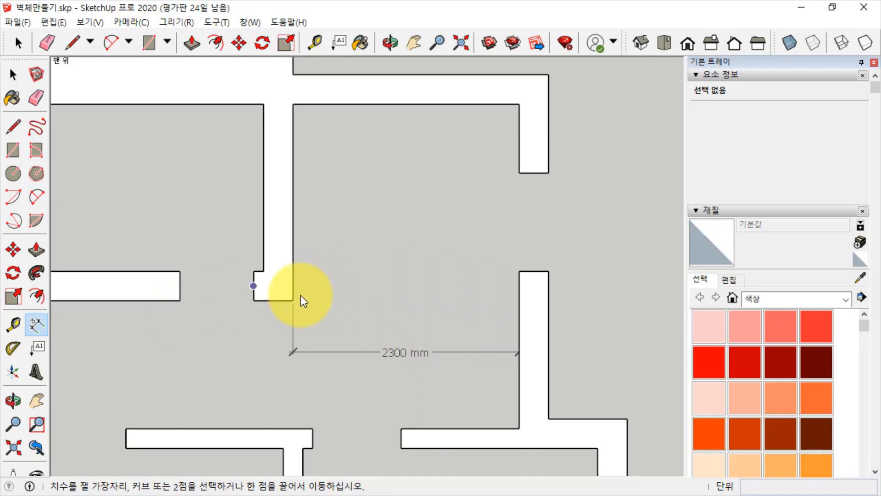
left_click(293, 307)
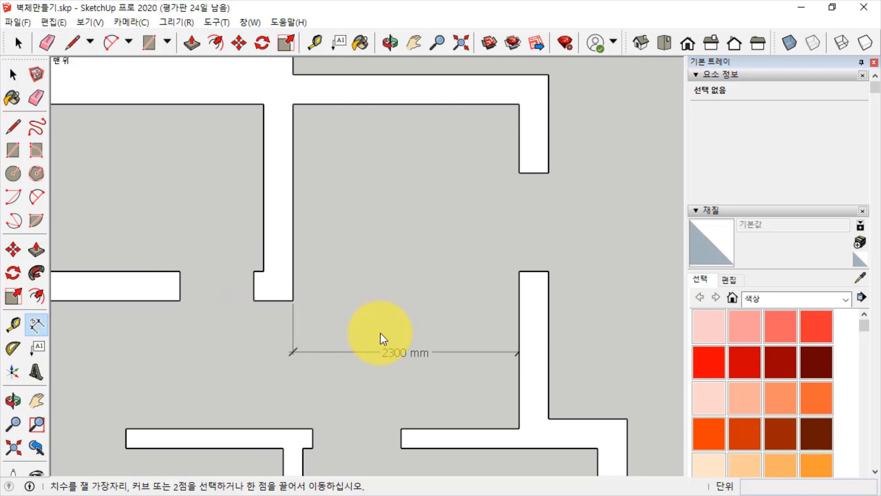
- Dimension from the doorway-side corner of the left wall end to the room's right wall, below the first dimension
middle_click_drag(404, 320, 490, 318, "shift")
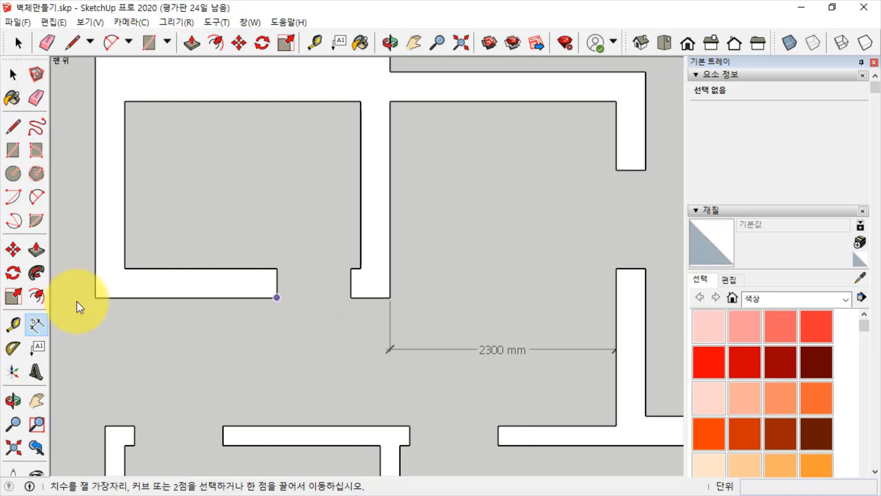
left_click(43, 324)
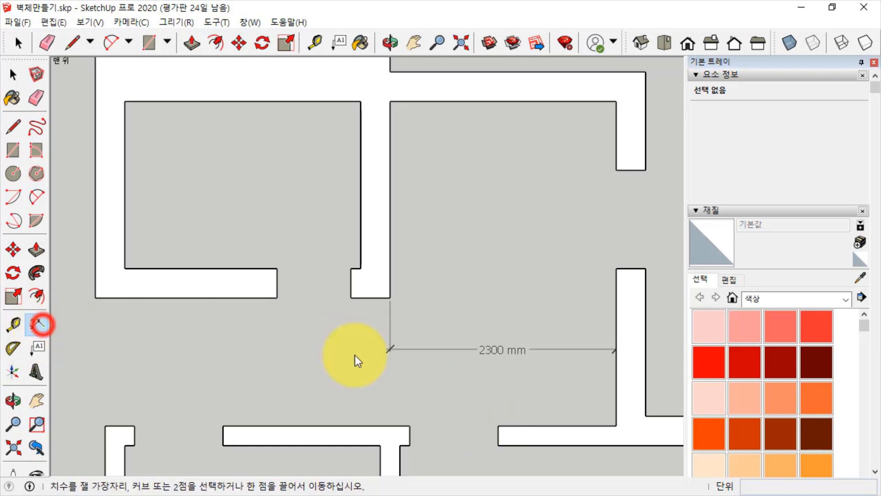
left_click(352, 298)
left_click(616, 268)
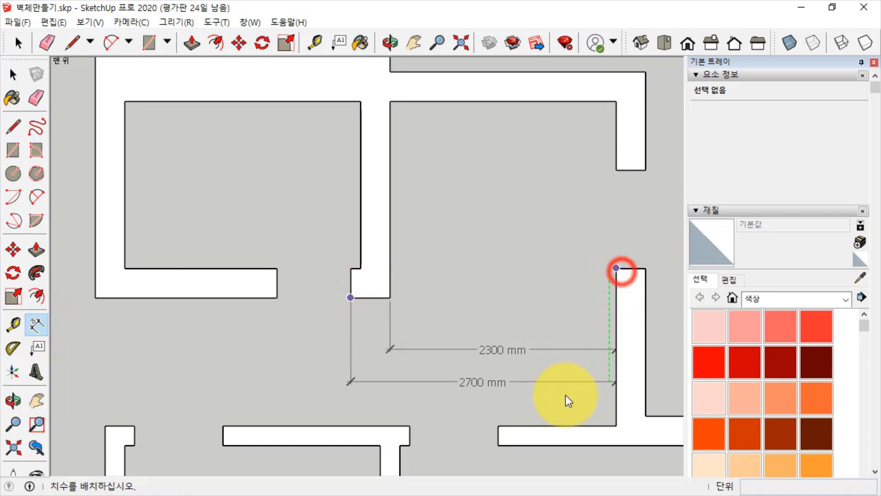
left_click(542, 385)
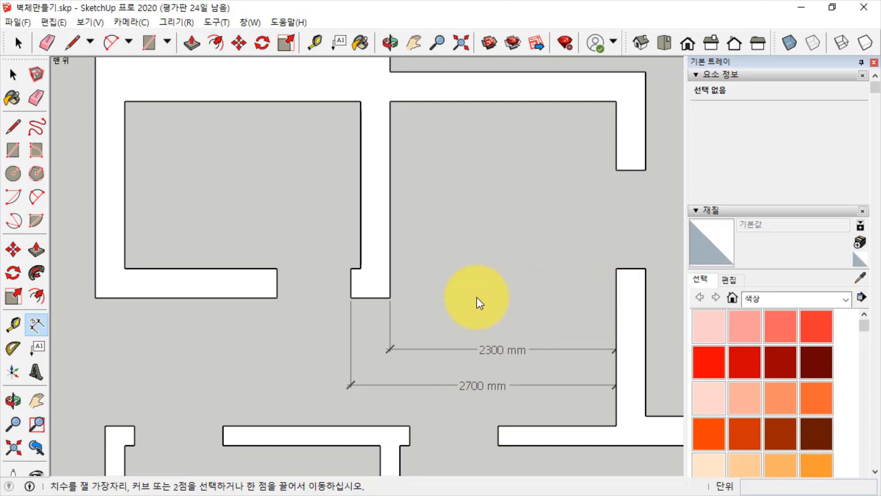
left_click(483, 393)
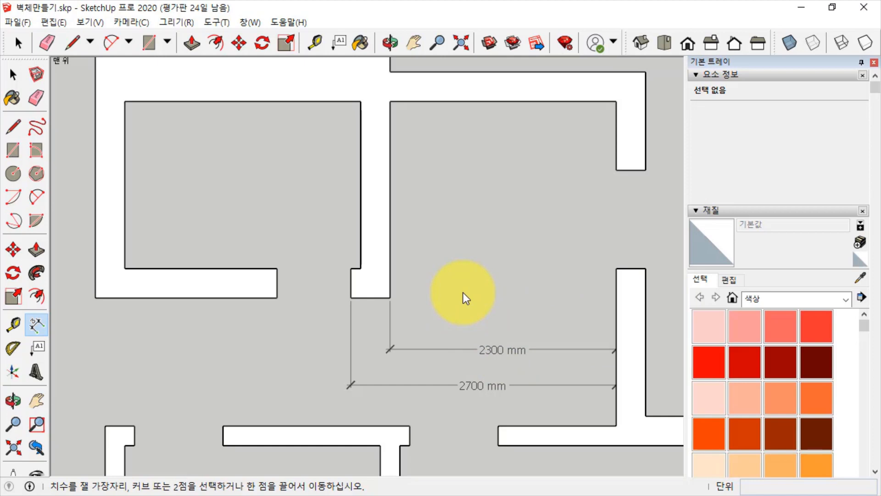
left_click(390, 101)
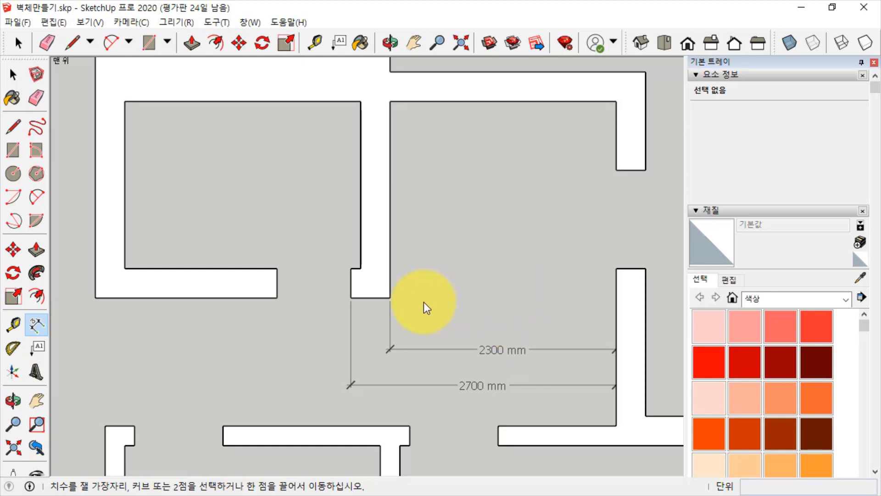
left_click(510, 351)
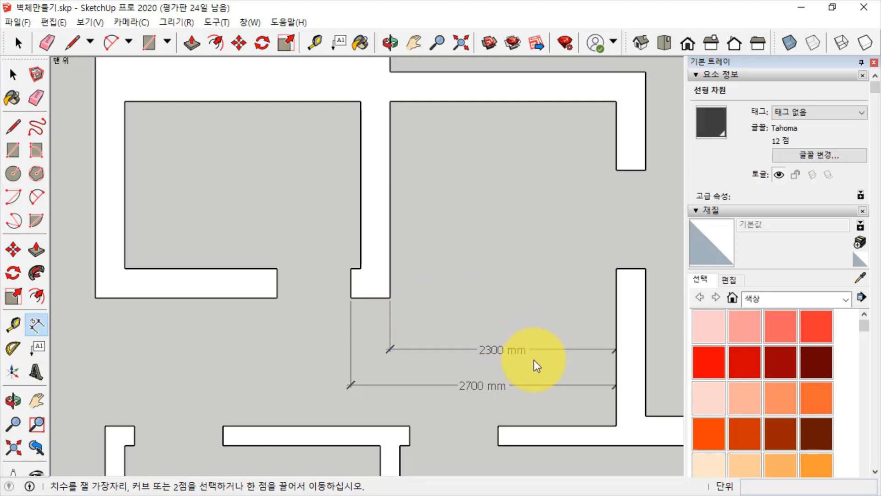
key("Escape")
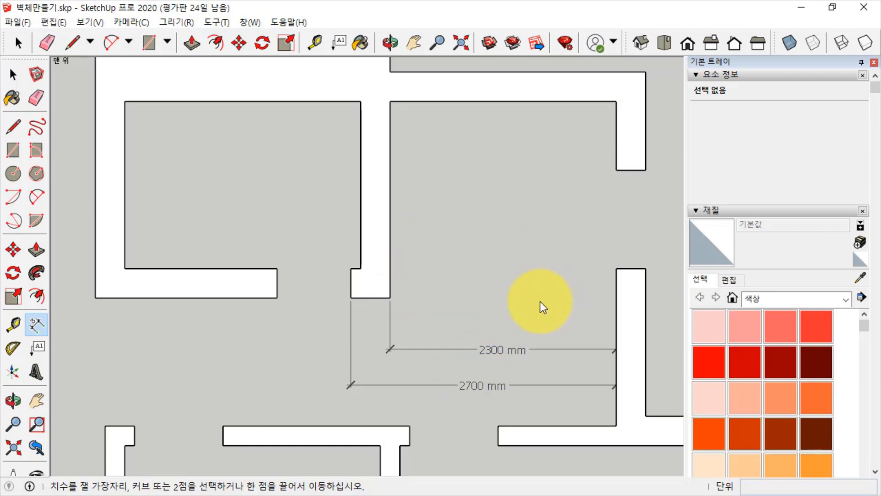
middle_click_drag(533, 277, 479, 275, "shift")
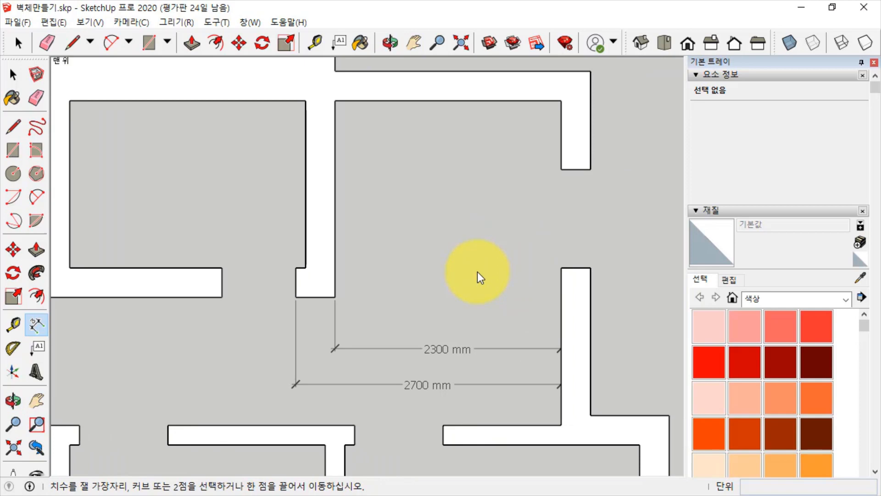
left_click(335, 297)
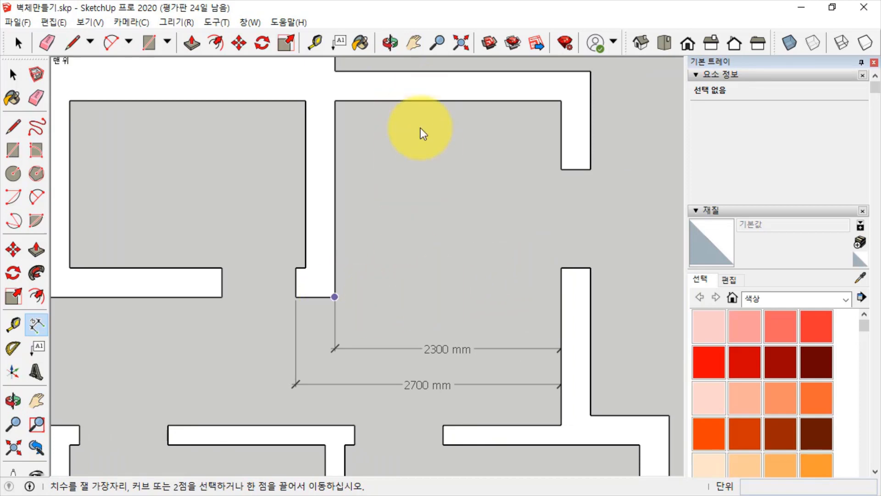
left_click(429, 350)
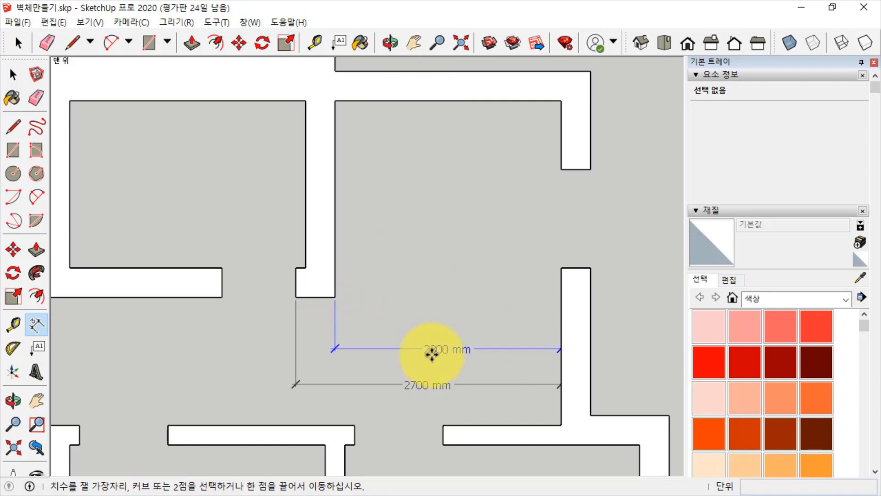
key("Escape")
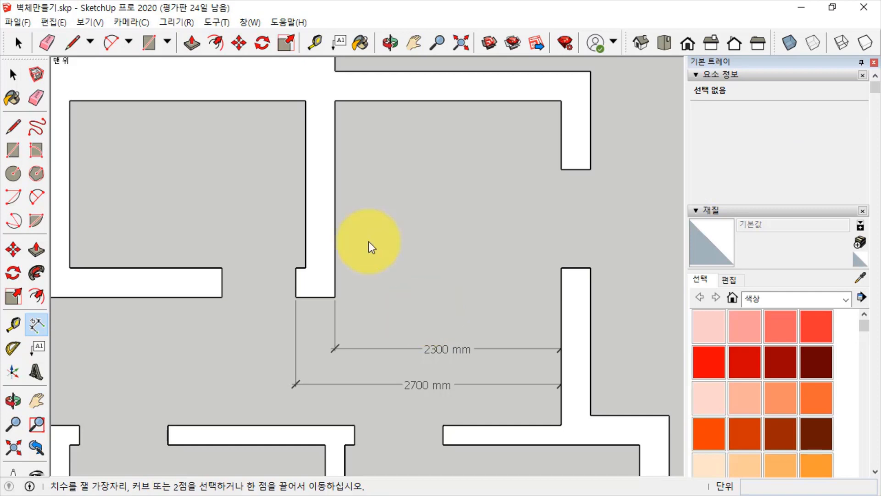
- Draw a 1200 mm line right from the left wall's lower inner corner, then continue it straight up to the room's upper wall
left_click(13, 126)
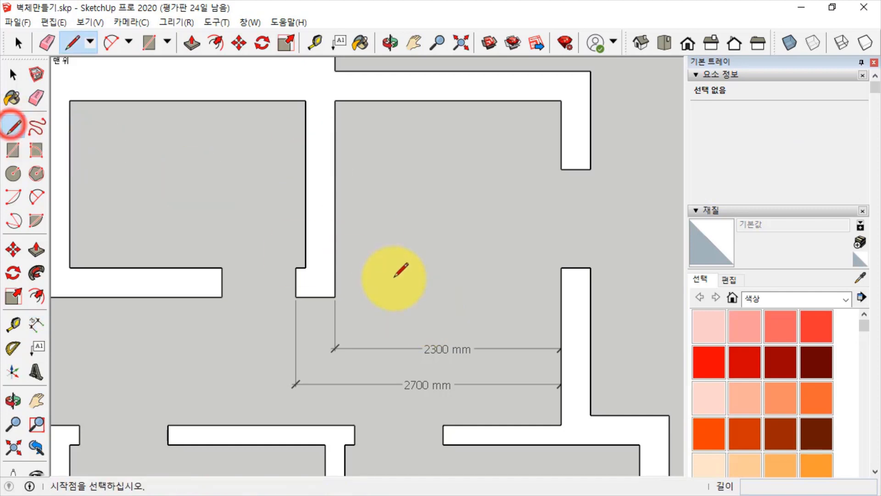
left_click(335, 297)
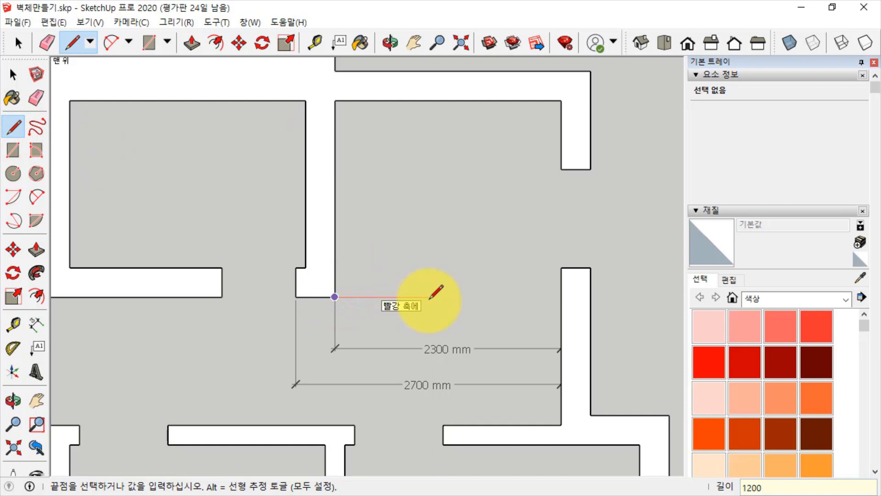
left_click(453, 297)
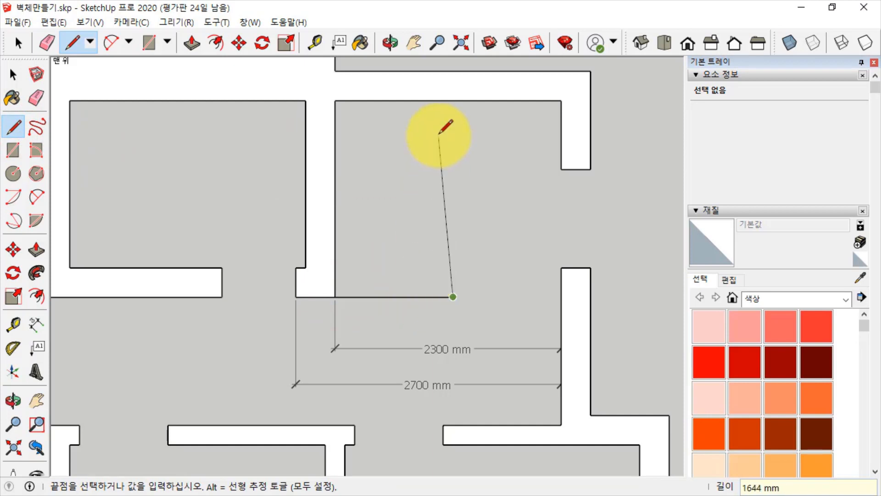
left_click(453, 100)
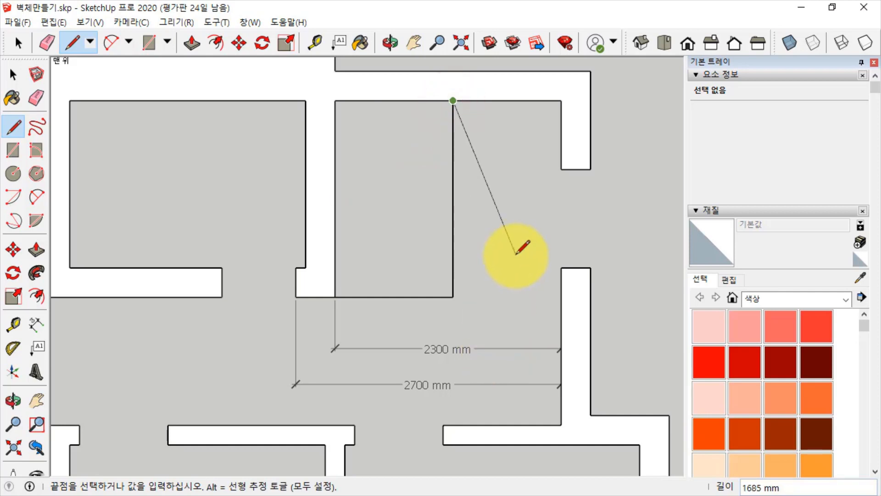
key("Escape")
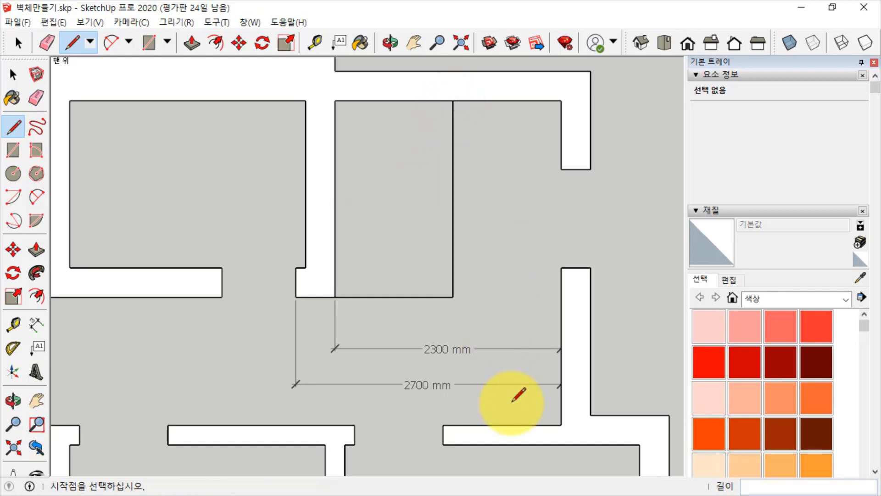
key("space")
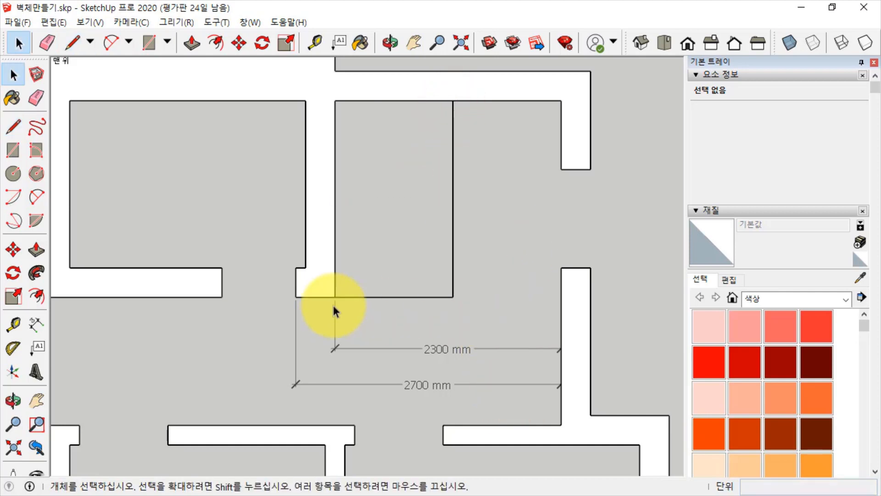
left_click(34, 325)
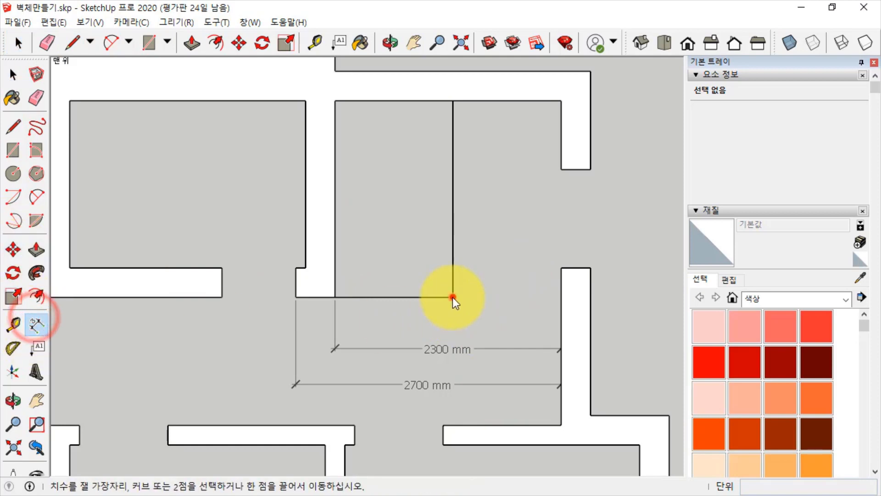
left_click(453, 296)
left_click(563, 296)
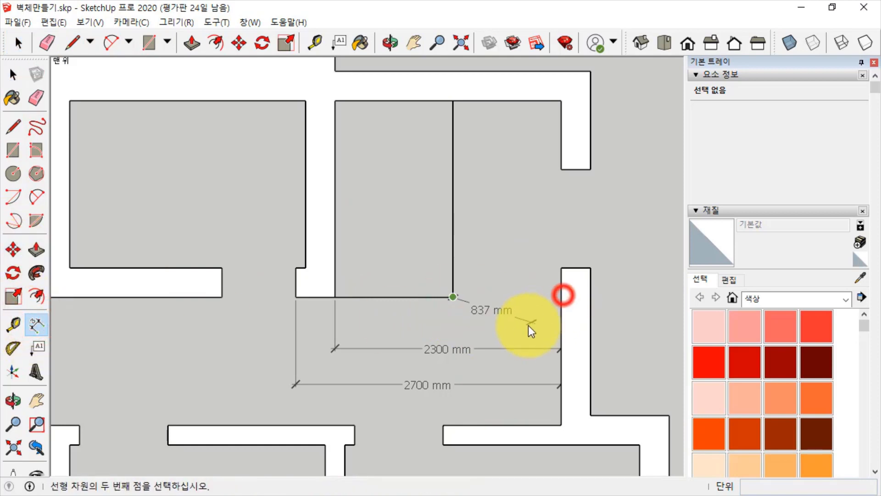
double_click(562, 268)
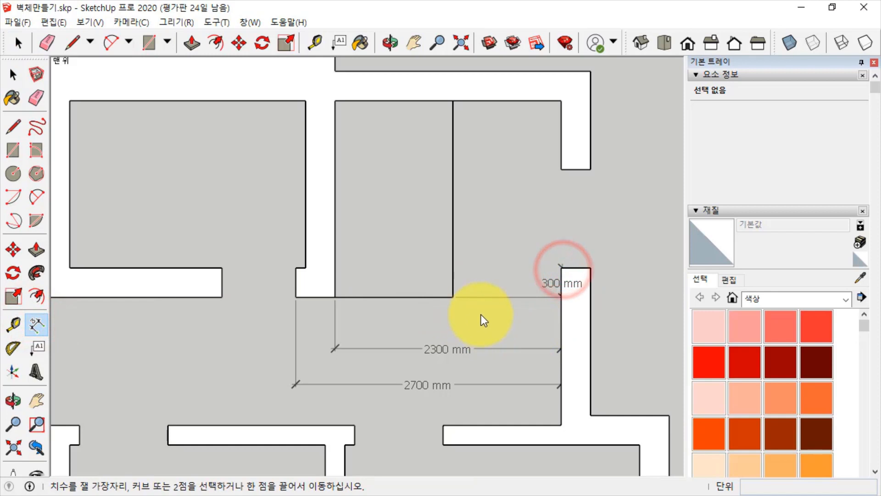
key("space")
left_click(527, 312)
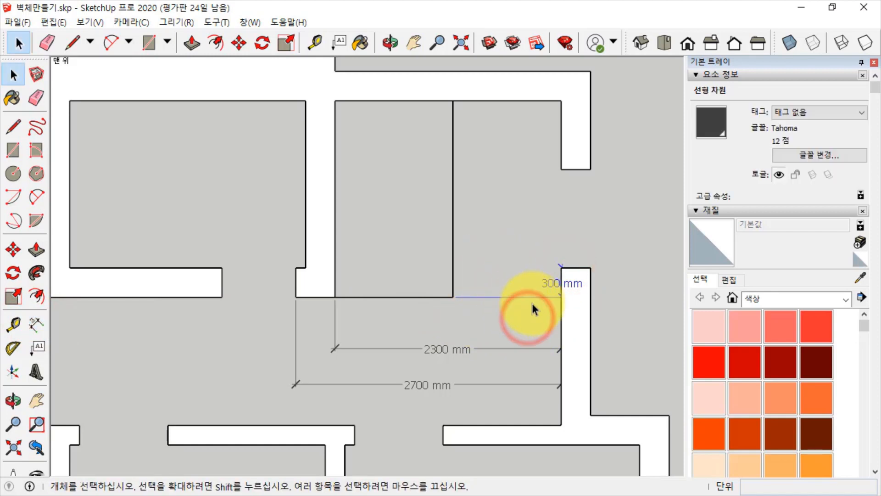
key("Delete")
- Dimension the horizontal gap from the new outline's lower right corner to the right wall, placed just above the existing dimensions
left_click(37, 324)
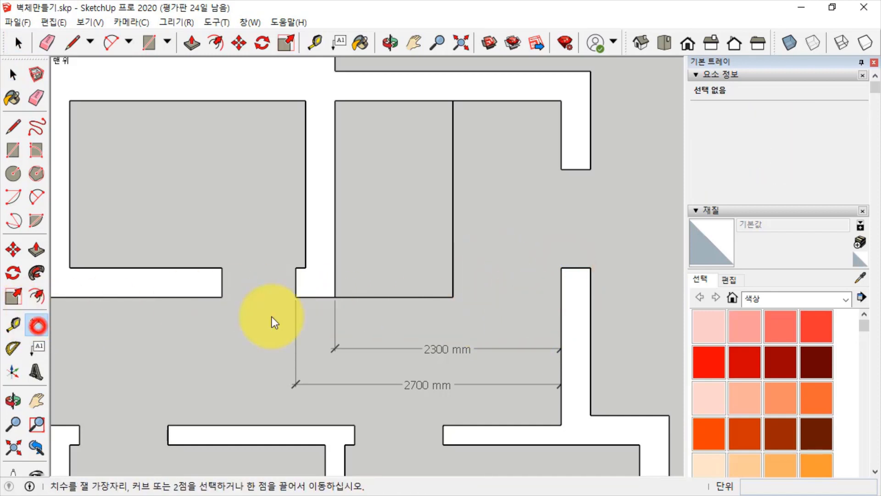
left_click(453, 297)
left_click(561, 267)
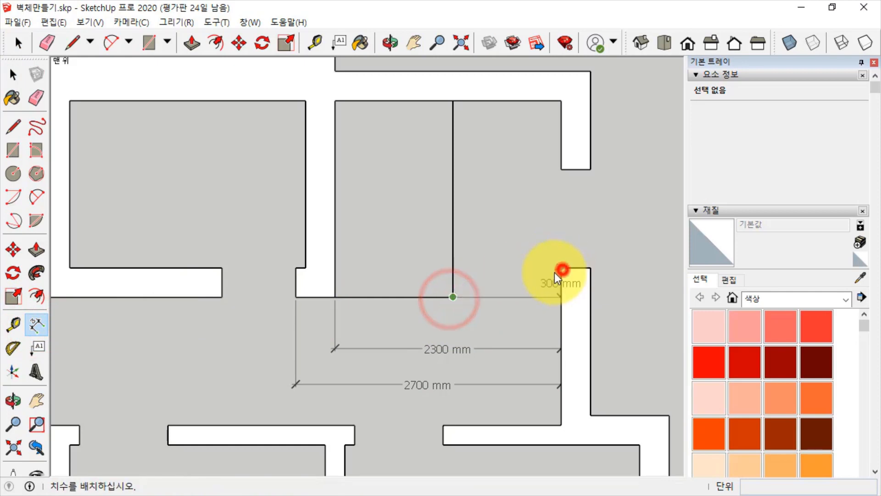
left_click(518, 323)
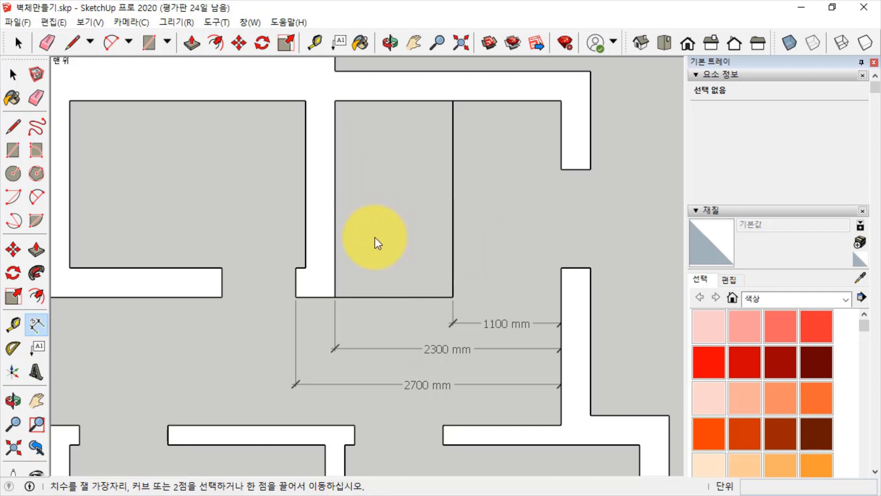
left_click(454, 221)
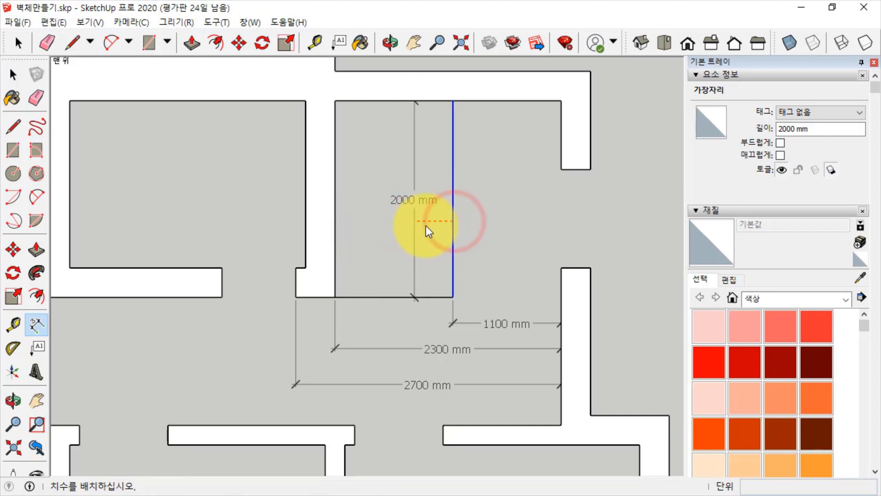
key("Escape")
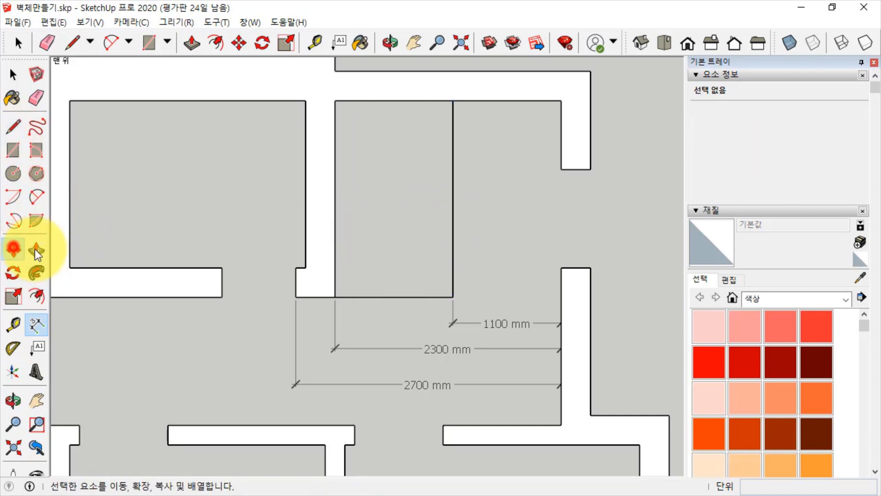
- Move the new vertical line 200 mm toward the left wall along the red axis
left_click(13, 250)
left_click(455, 221)
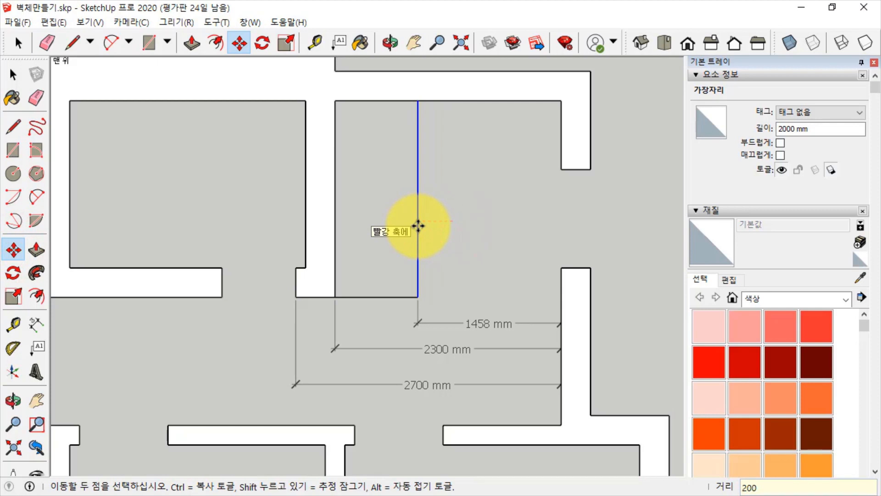
key("Return")
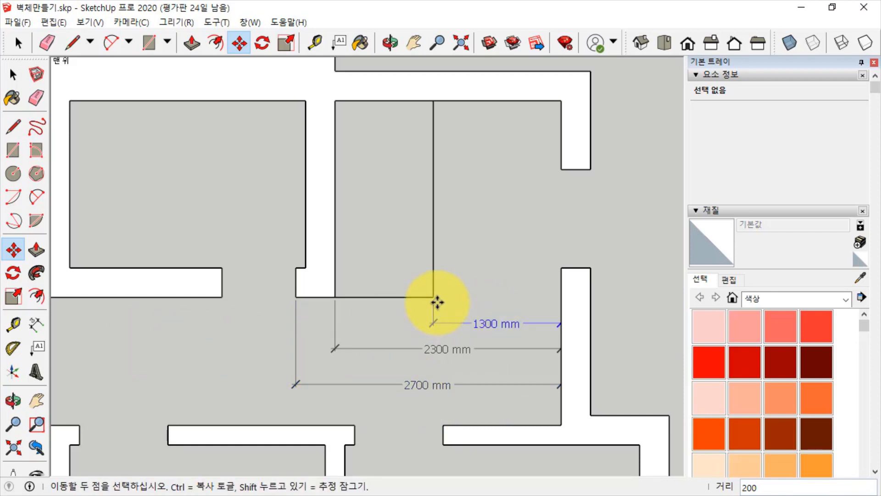
- Dimension from the doorway-side corner of the left wall end to the outline's lower right corner, in line with the right-hand gap dimension
left_click(35, 324)
left_click(295, 297)
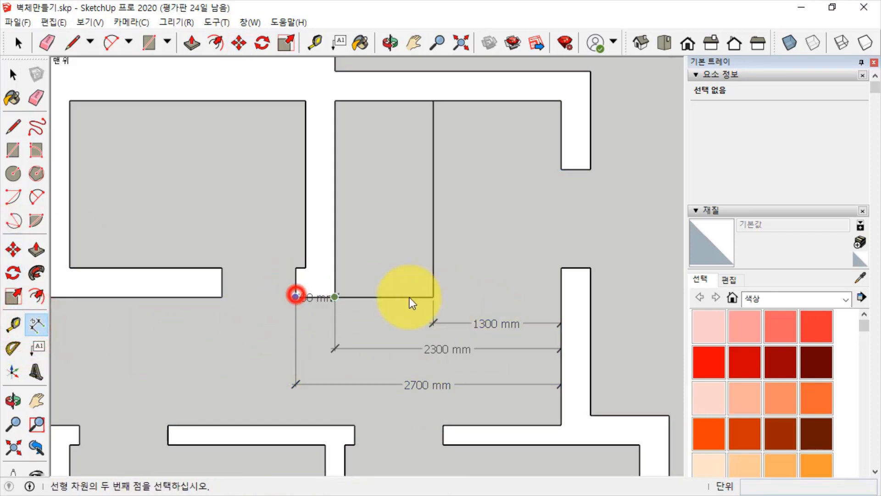
left_click(433, 297)
left_click(402, 328)
key("space")
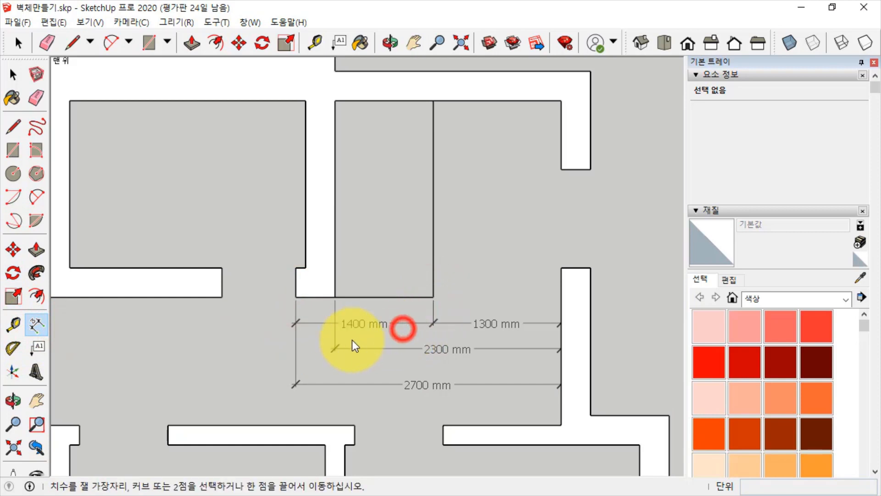
- Delete all the dimensions below the upper-right room
left_click(496, 326)
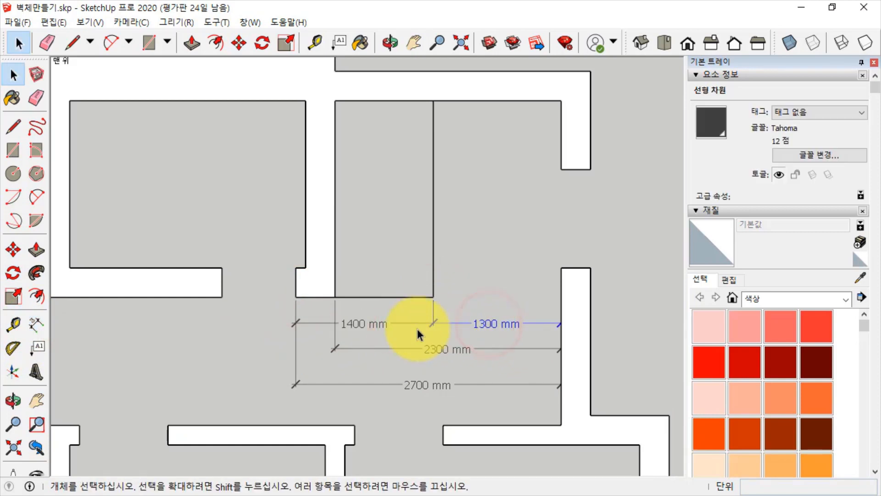
left_click(349, 323)
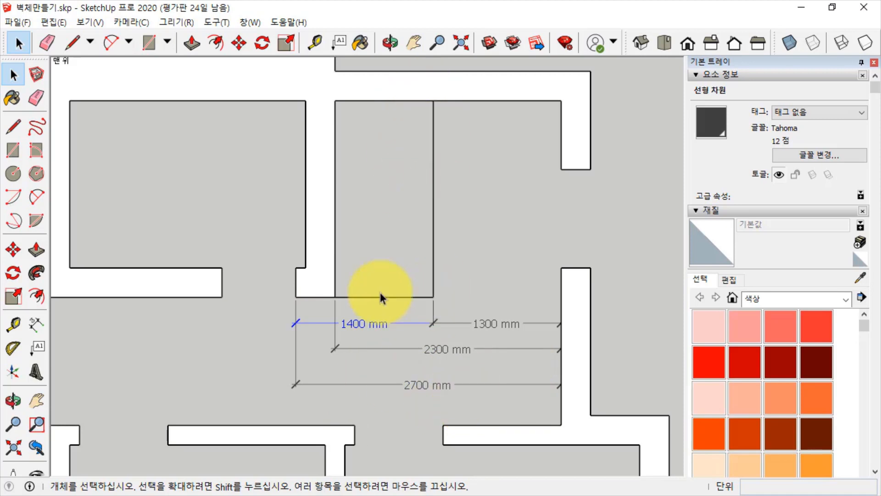
left_click_drag(466, 403, 391, 317)
key("Delete")
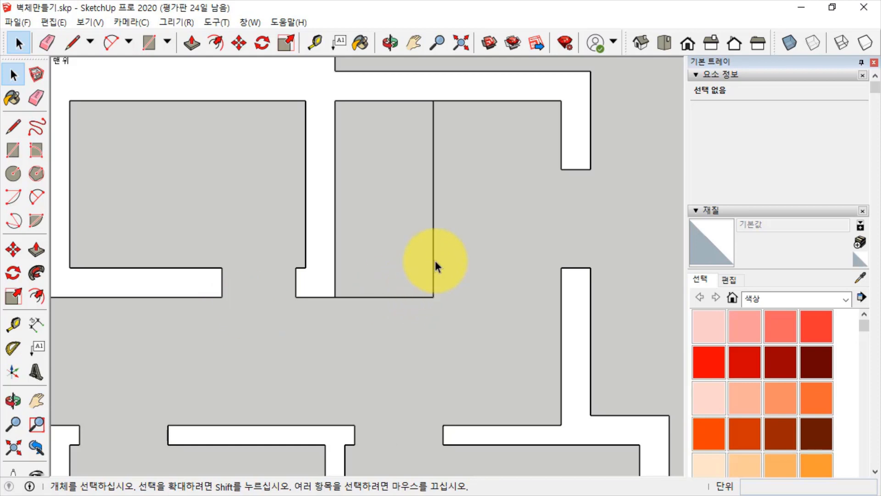
- Copy the outline's vertical line 100 mm toward the left wall along the red axis
left_click(433, 231)
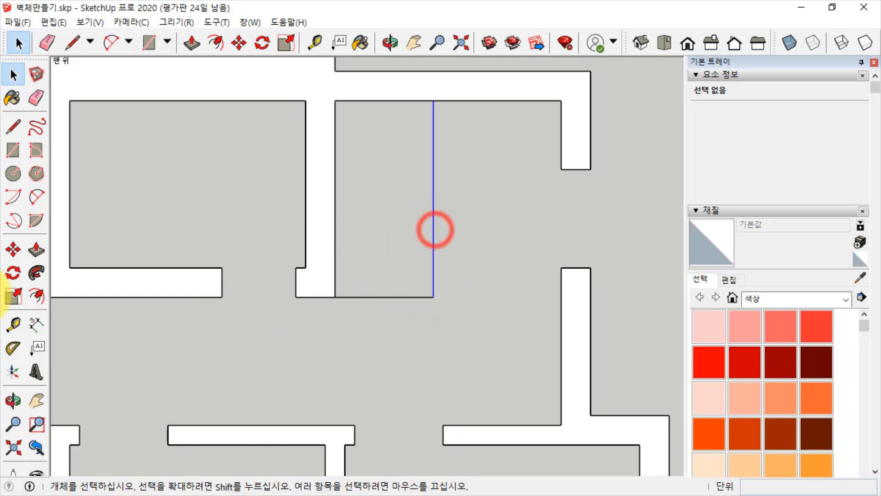
left_click(13, 251)
key("ctrl")
left_click(514, 214)
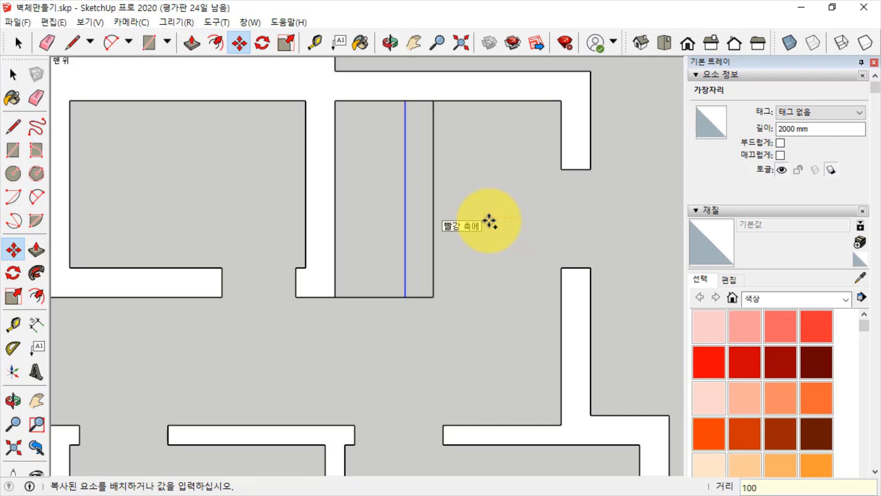
key("Return")
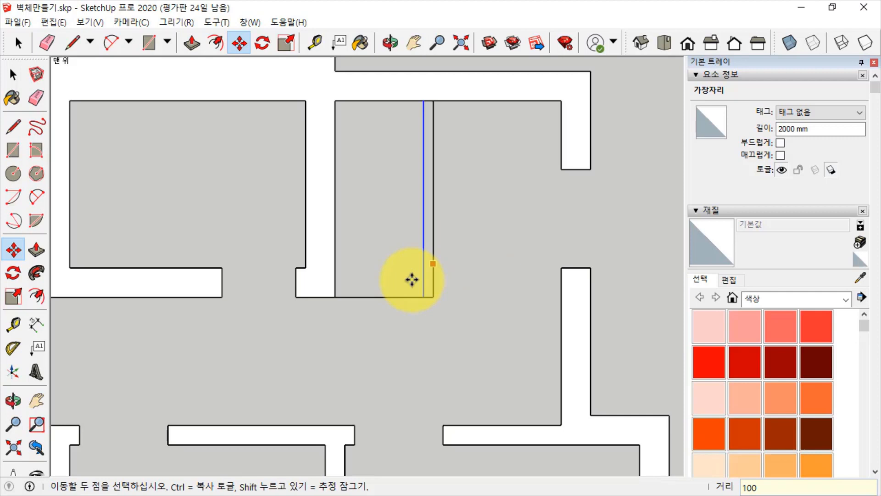
- Copy the outline's lower horizontal line 100 mm up along the green axis
key("space")
left_click(382, 298)
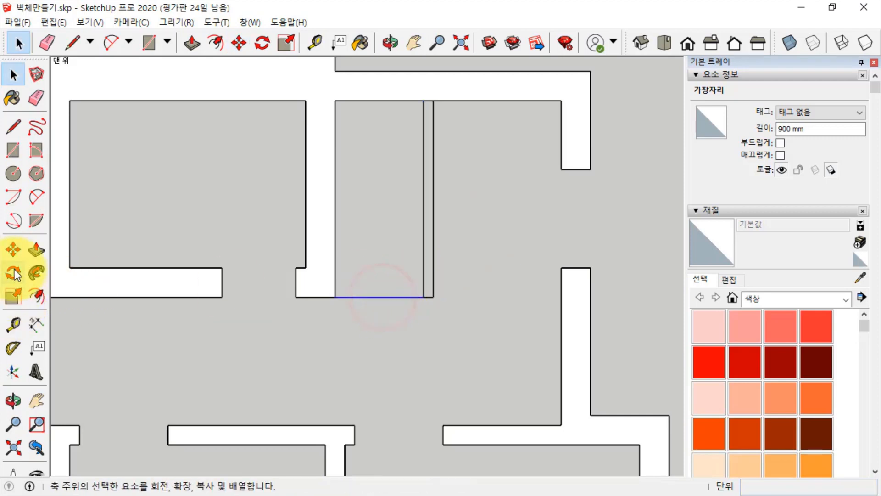
left_click(13, 250)
left_click(497, 288)
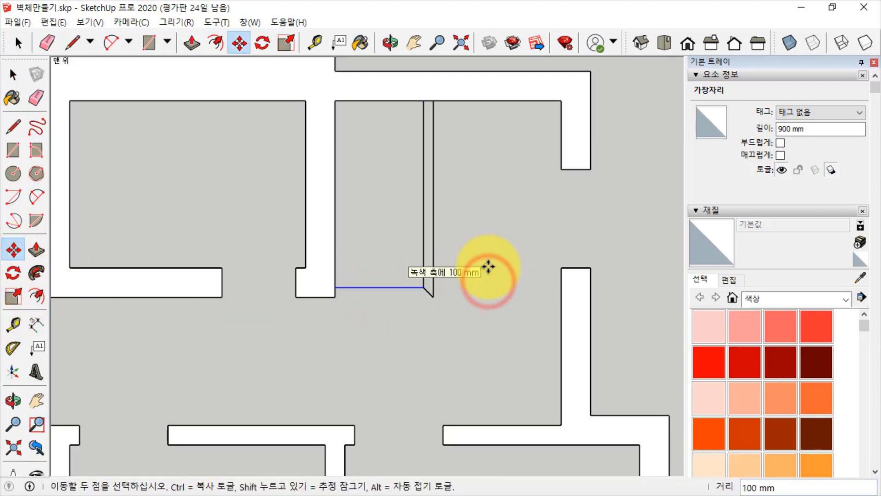
key("ctrl")
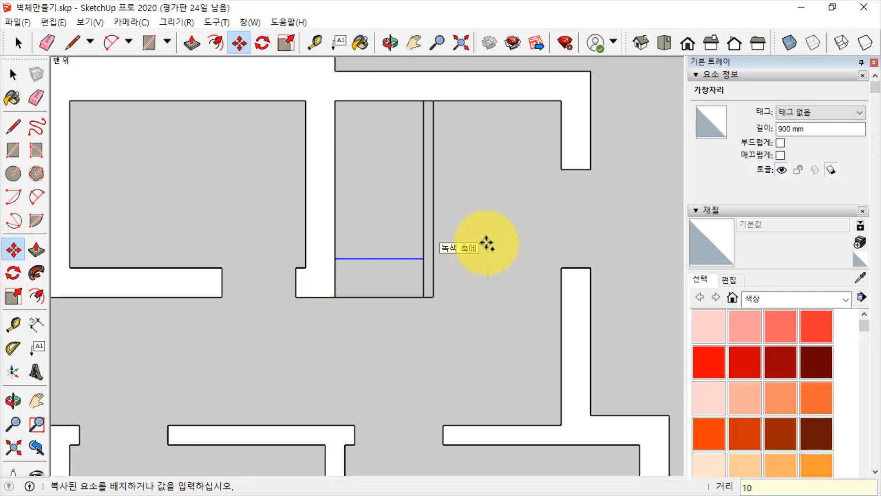
key("Return")
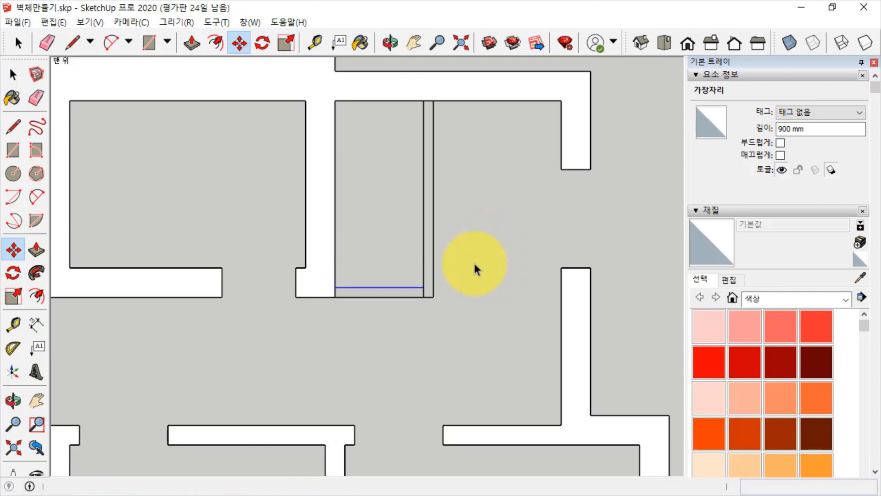
- Delete the stub of the inner vertical line that runs past the inner horizontal line at the outline's lower right corner
key("space")
scroll(437, 301, "up", 2)
left_click(431, 295)
key("Delete")
scroll(456, 256, "down", 1)
- In an isometric view, close the L-shaped outline's end at the left wall with a 100 mm line
left_click(641, 43)
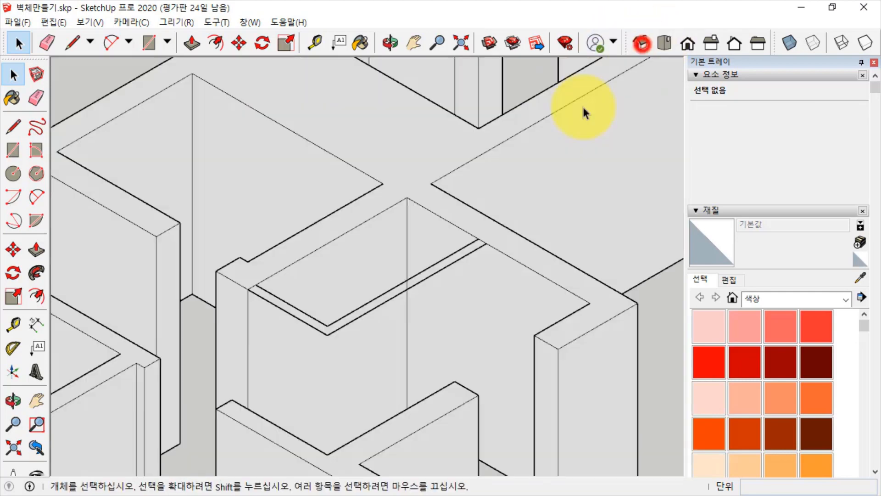
scroll(400, 328, "down", 1)
scroll(330, 391, "up", 1)
middle_click_drag(310, 325, 346, 427)
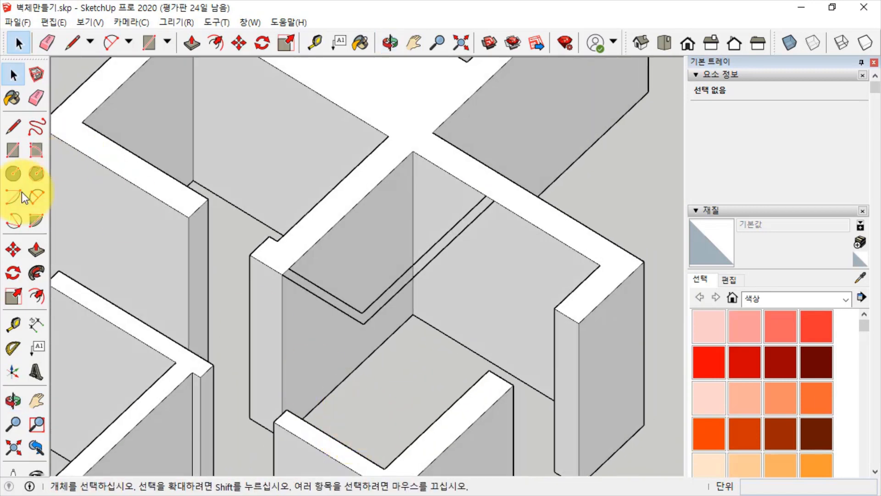
left_click(38, 251)
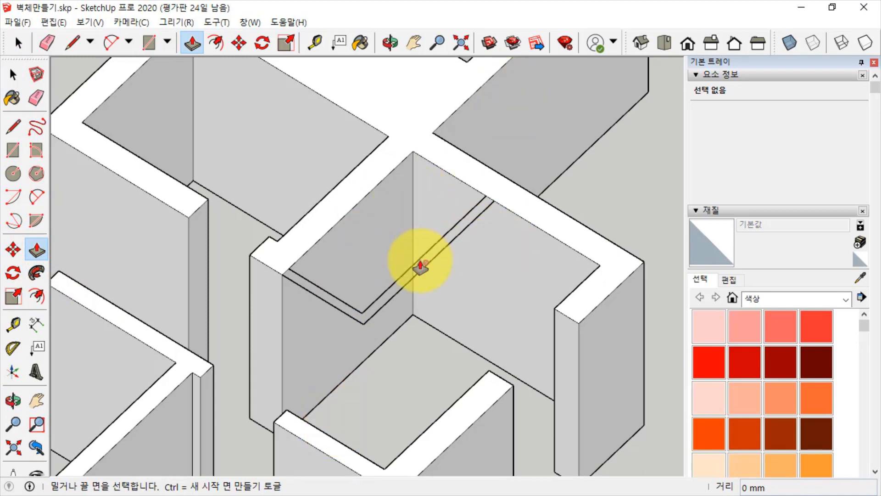
left_click(13, 127)
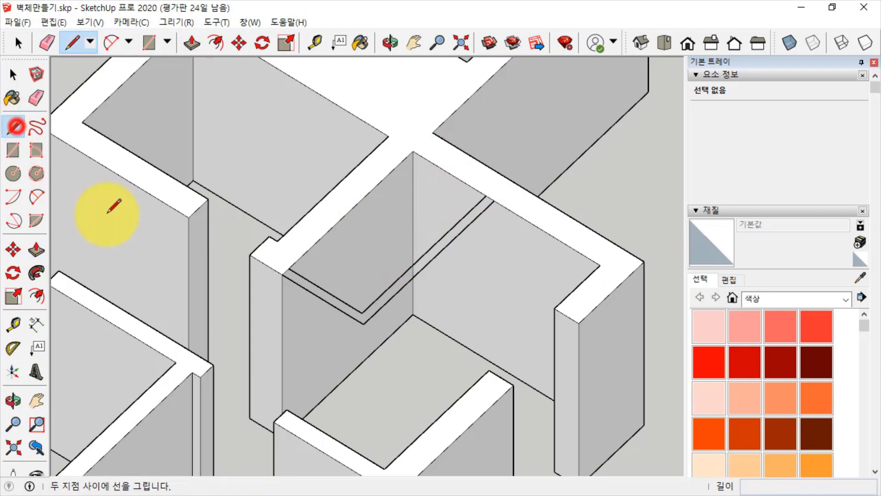
left_click(282, 275)
scroll(294, 262, "up", 2)
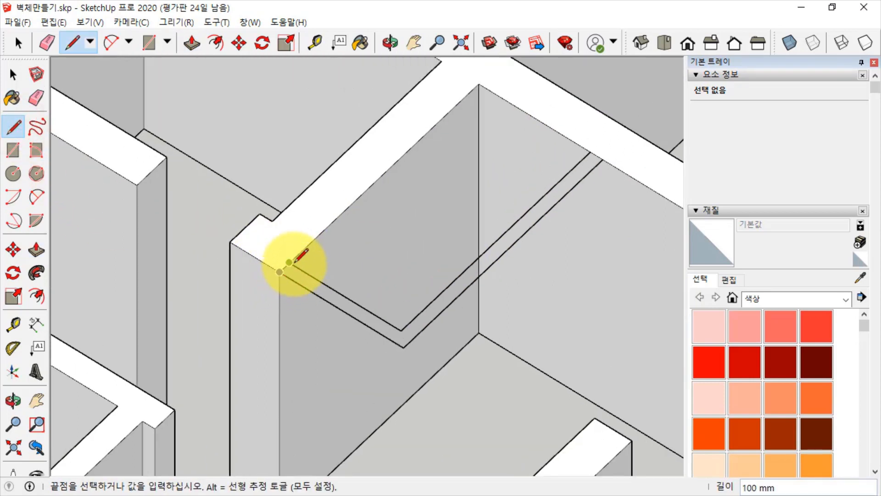
key("space")
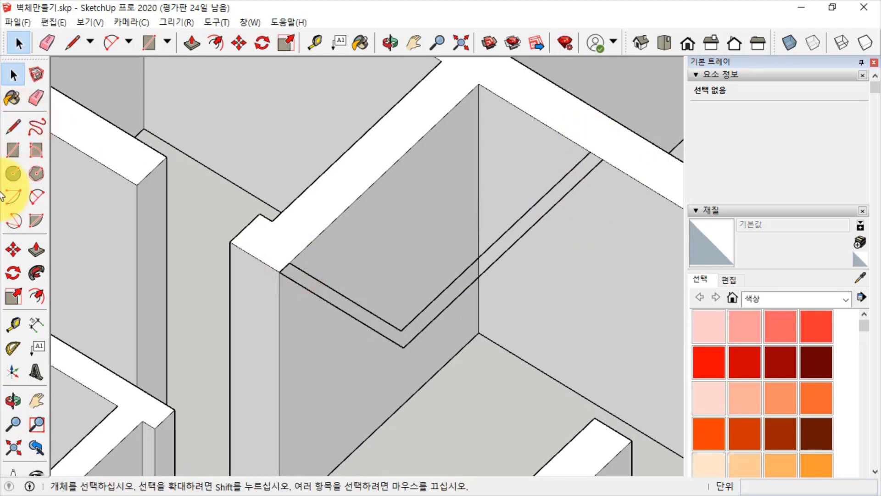
- Draw a short line across the L-shaped outline's other end at the room's upper wall to form a face
left_click(19, 123)
left_click(591, 151)
left_click(602, 161)
scroll(476, 190, "down", 1)
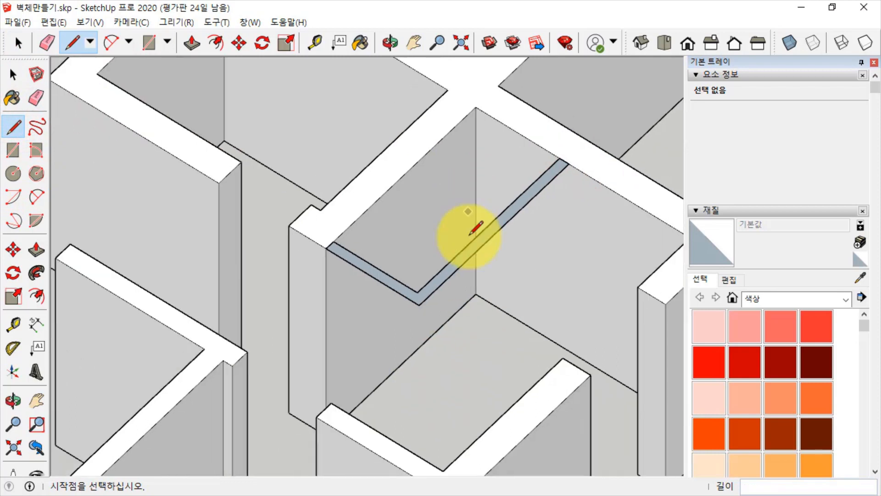
scroll(477, 296, "down", 1)
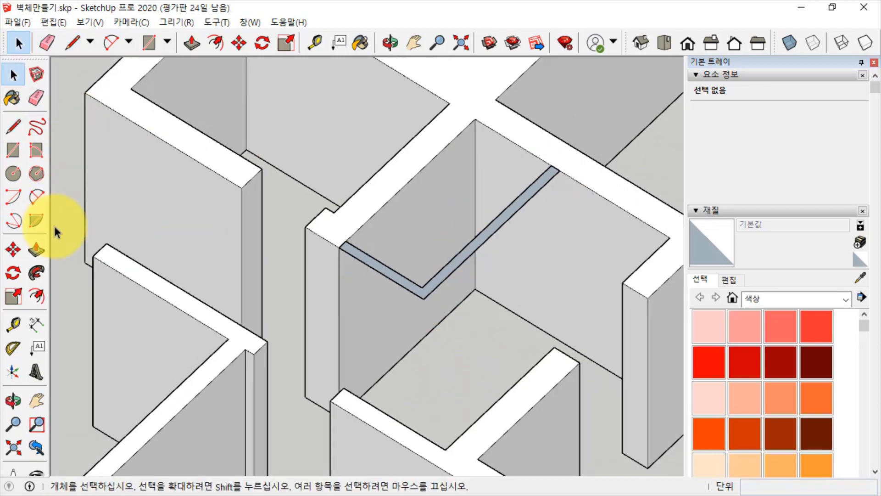
- Push/Pull the L-shaped face down 2400 mm to form the partition wall
left_click(36, 250)
scroll(404, 276, "up", 1)
left_click_drag(394, 277, 405, 404)
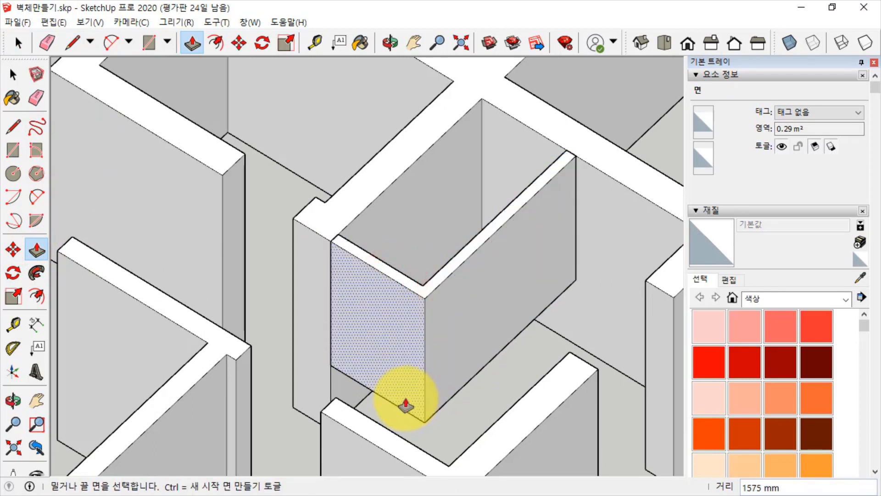
type("2400")
key("Return")
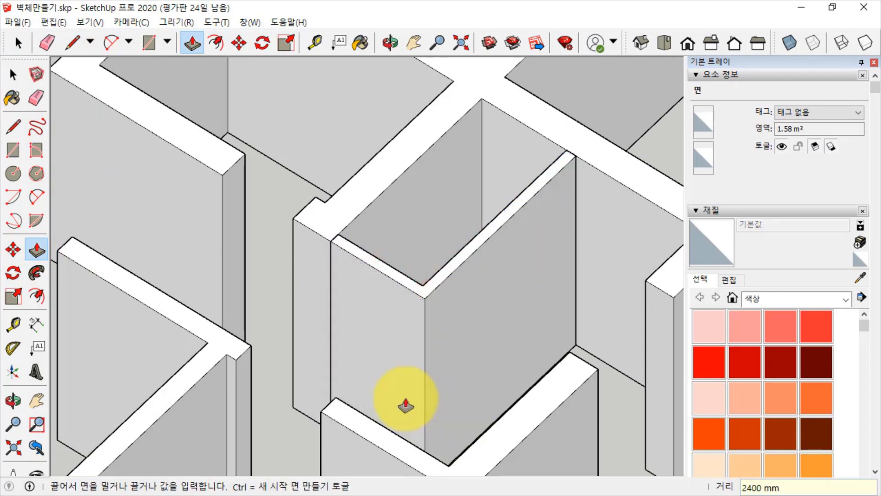
scroll(456, 173, "down", 3)
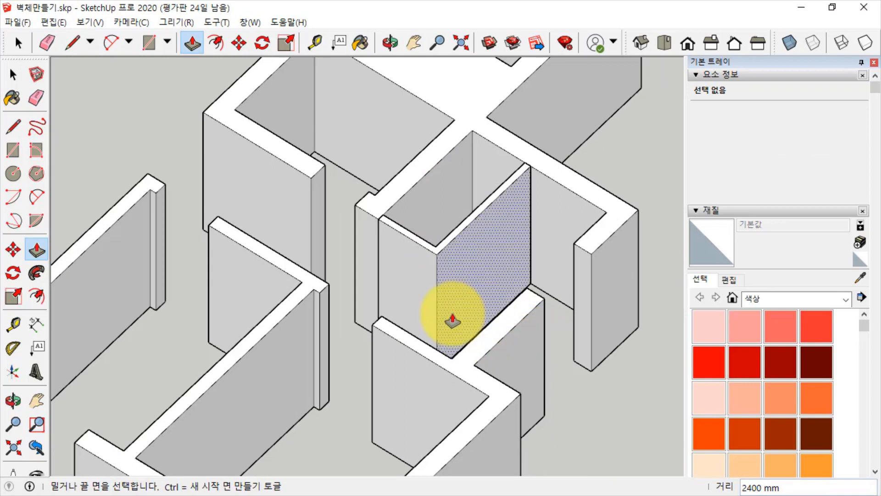
- Select all the connected geometry of the new L-shaped partition wall and make it a group
key("space")
middle_click_drag(394, 306, 374, 232)
triple_click(428, 252)
right_click(497, 189)
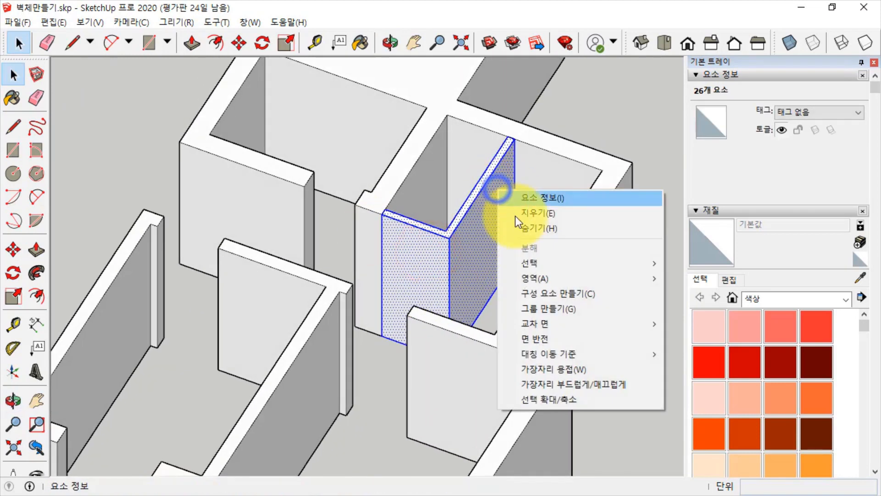
mouse_move(557, 358)
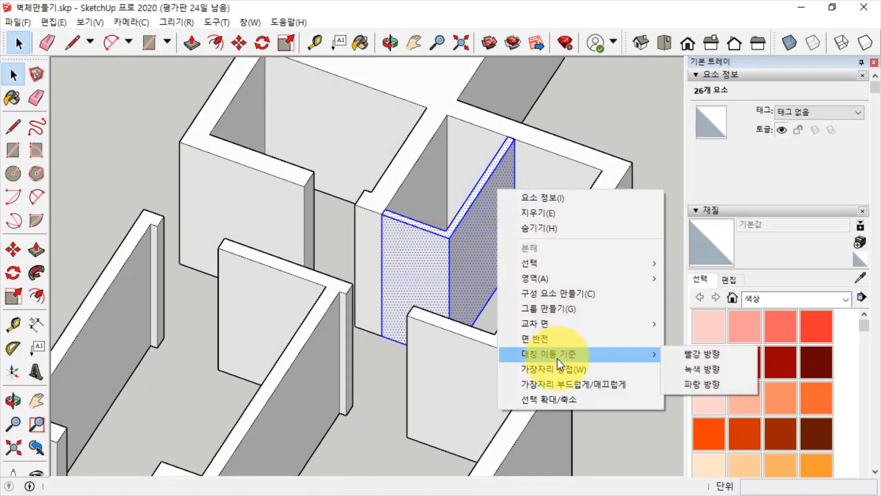
left_click(586, 304)
left_click(380, 362)
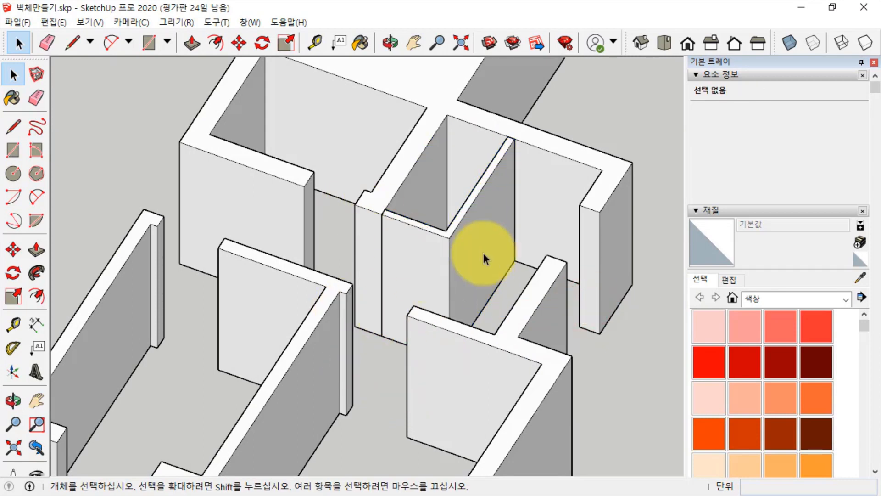
- Examine the partition from several angles, selecting its group and the main wall group in turn to compare them
middle_click_drag(339, 259, 583, 256)
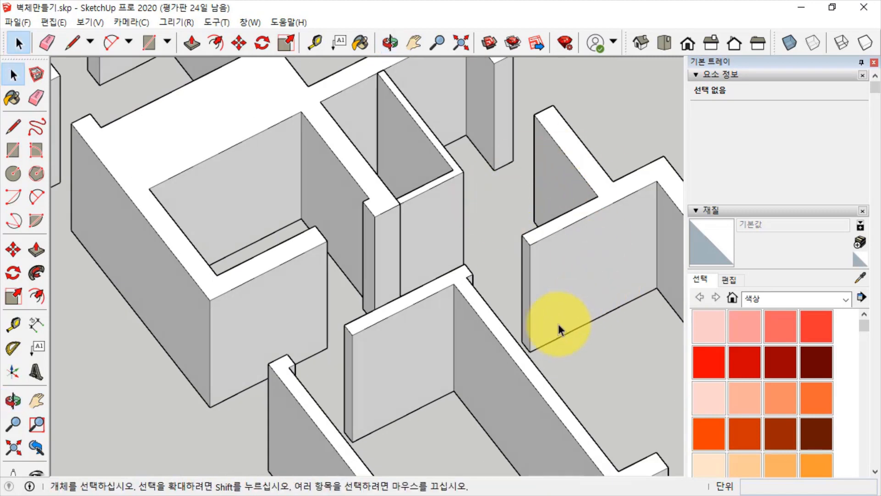
mouse_move(475, 209)
middle_mouse_down()
mouse_move(482, 226)
mouse_move(474, 191)
middle_mouse_up()
scroll(504, 136, "up", 5)
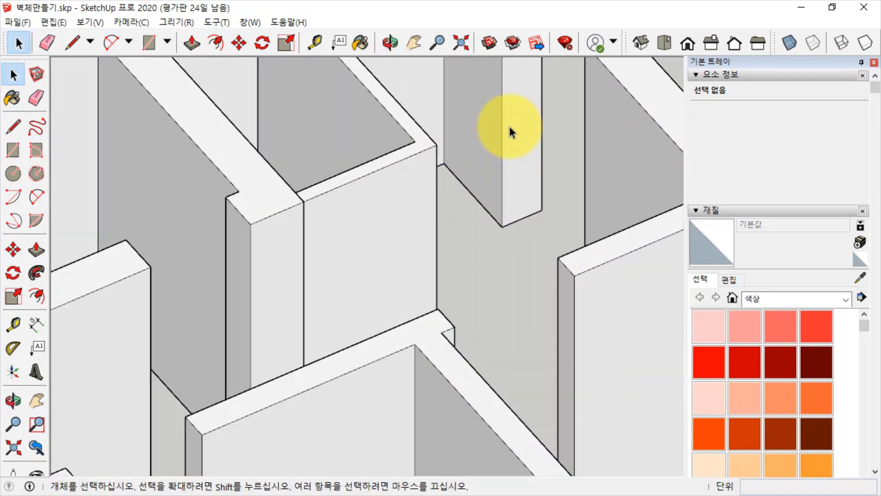
scroll(566, 205, "down", 5)
left_click(410, 219)
scroll(464, 277, "up", 3)
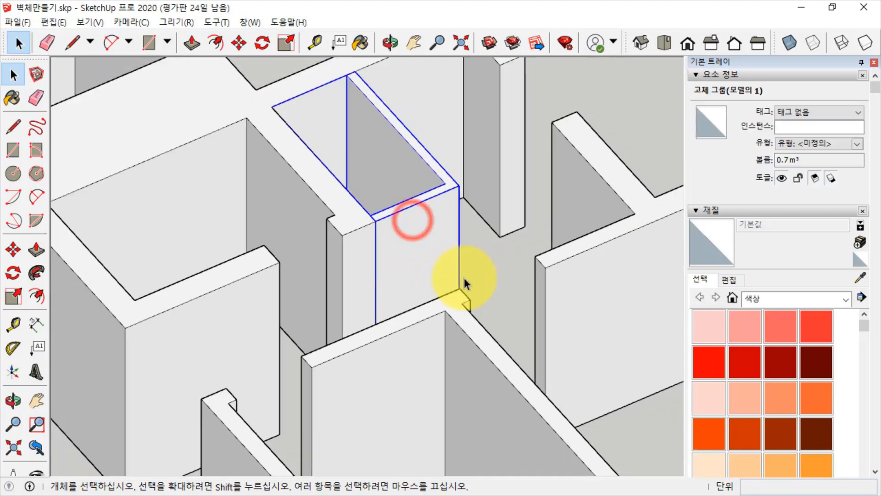
left_click(614, 157)
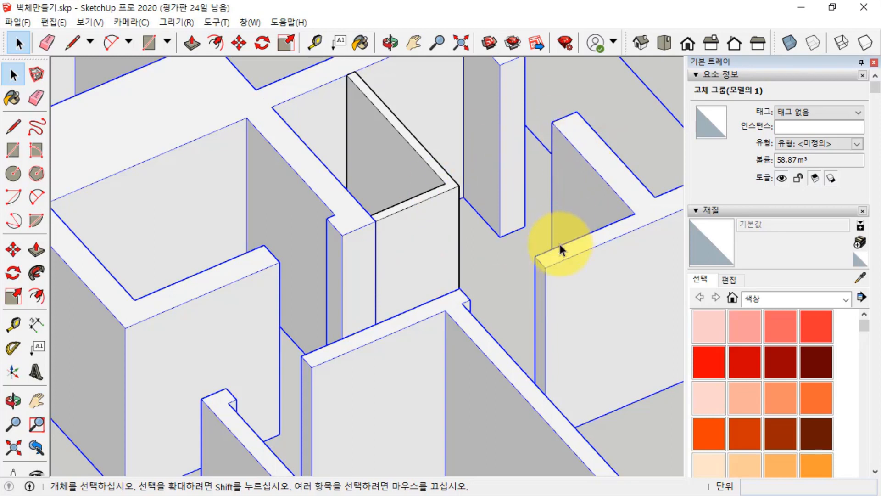
scroll(459, 232, "down", 3)
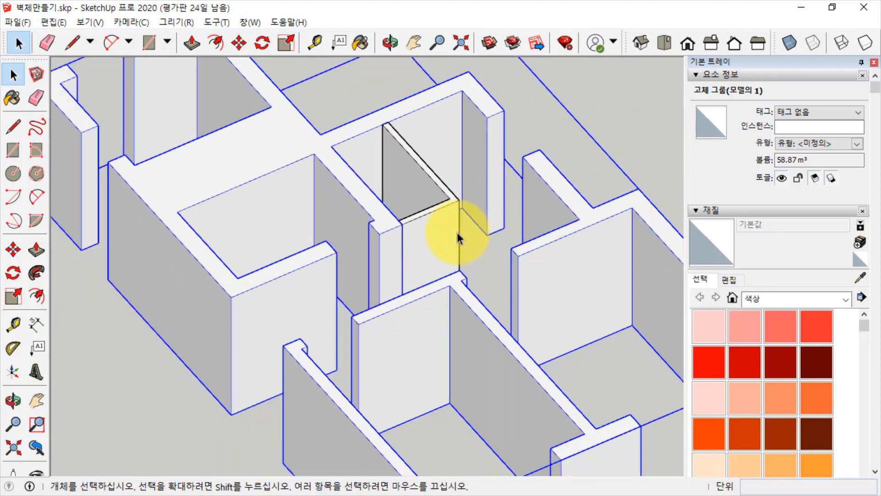
scroll(463, 261, "up", 4)
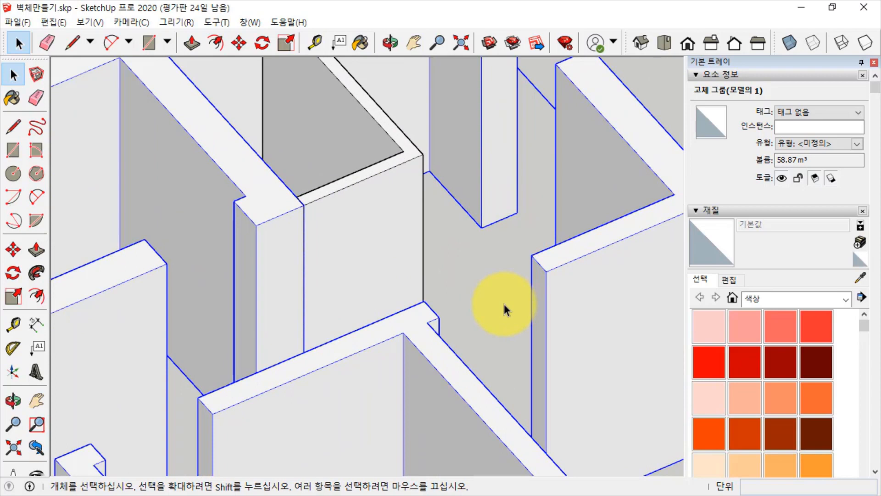
scroll(556, 338, "down", 3)
scroll(557, 305, "up", 4)
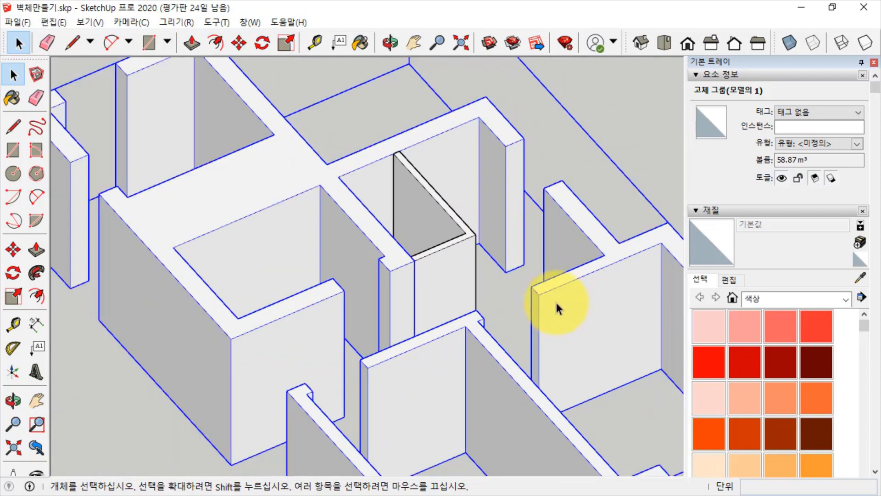
middle_click_drag(570, 354, 413, 420)
left_click(426, 404)
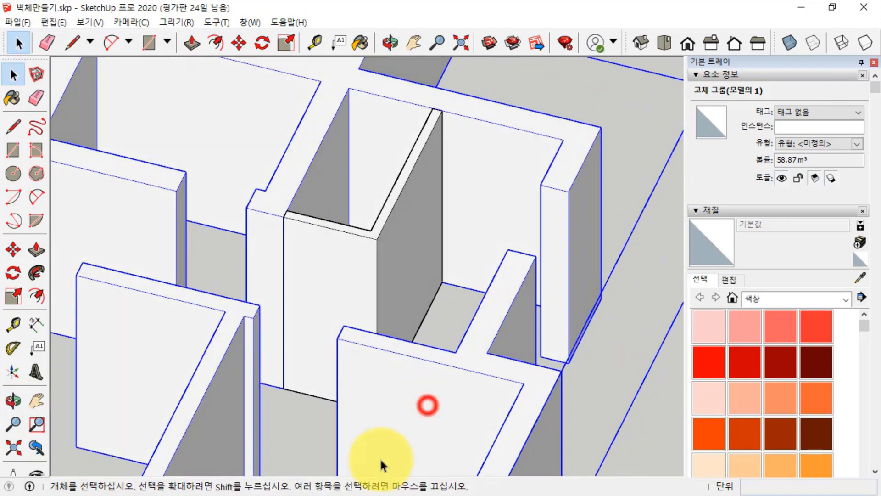
middle_click_drag(521, 372, 558, 238)
left_click(387, 258)
left_click(518, 272)
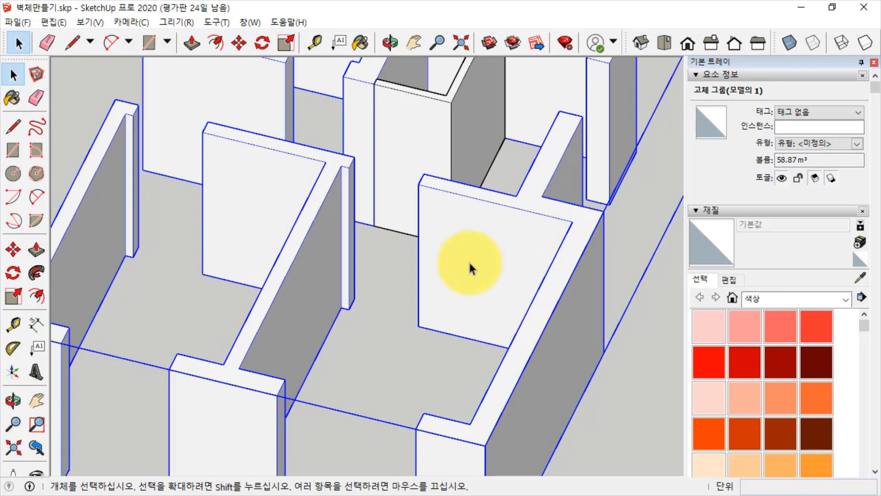
- Open the main wall group for editing, select all connected geometry of the outer wall section beside the partition to examine it, and deselect it
left_click(631, 382)
left_click(501, 226)
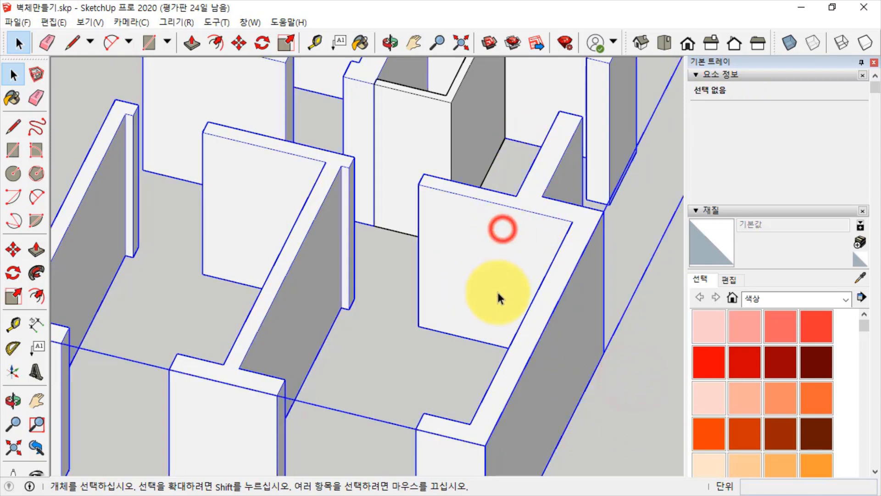
right_click(489, 244)
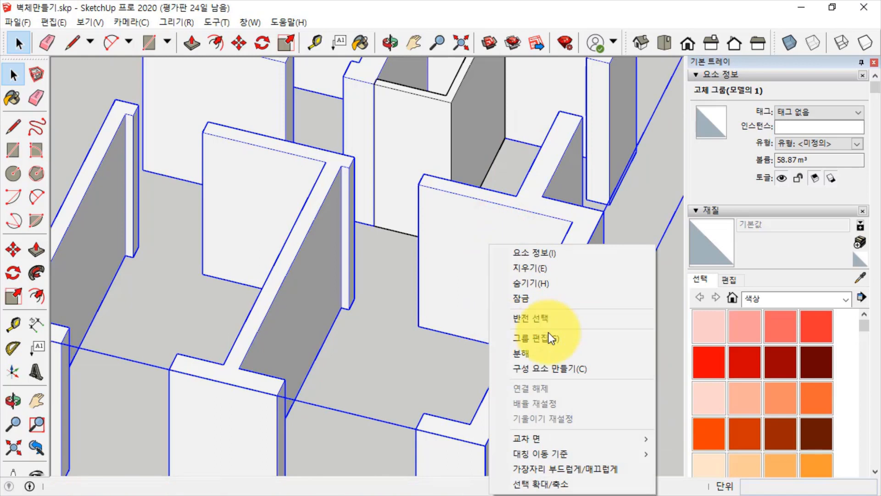
left_click(562, 358)
left_click(502, 246)
triple_click(540, 173)
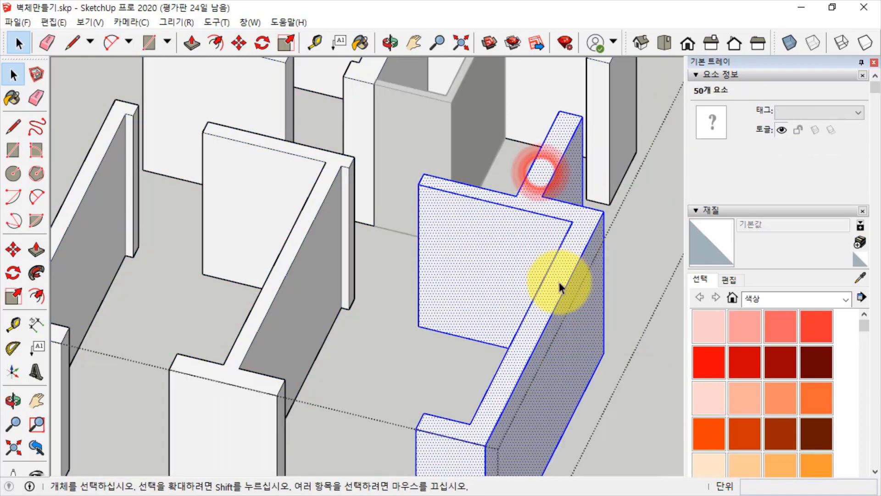
left_click(566, 146, "shift")
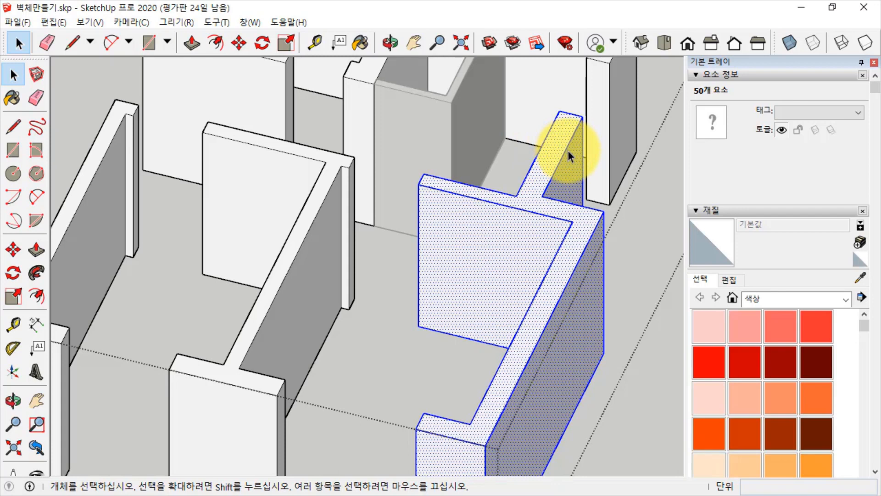
left_click(648, 360)
- Draw a 1600 mm × 300 mm rectangle over the top of the outer wall's projecting stub, seen from above
scroll(437, 220, "down", 1)
left_click(665, 41)
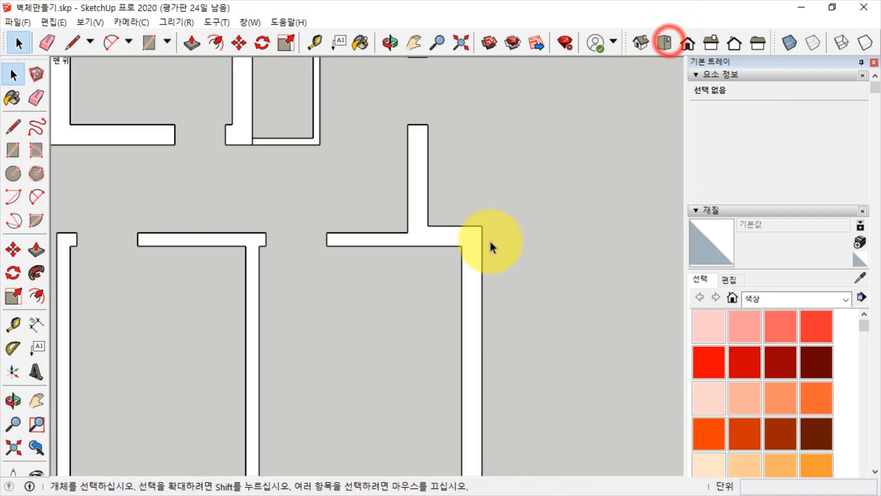
scroll(393, 129, "up", 2)
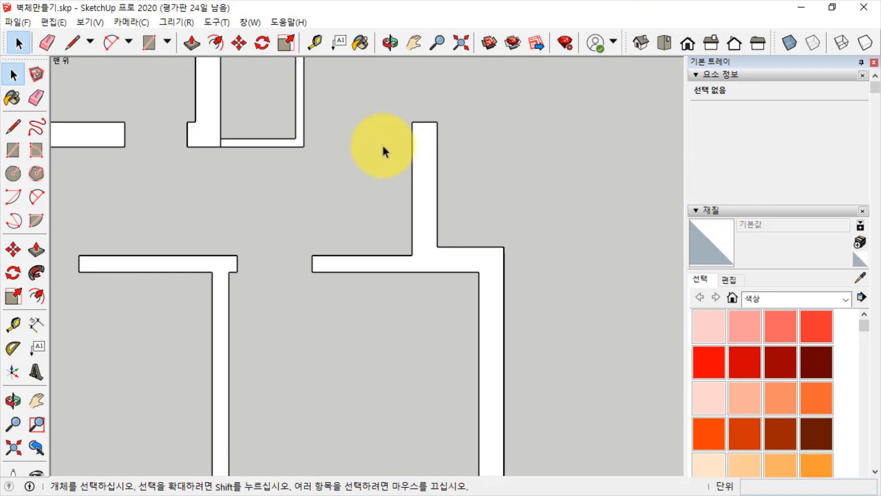
middle_click_drag(417, 215, 444, 277, "shift")
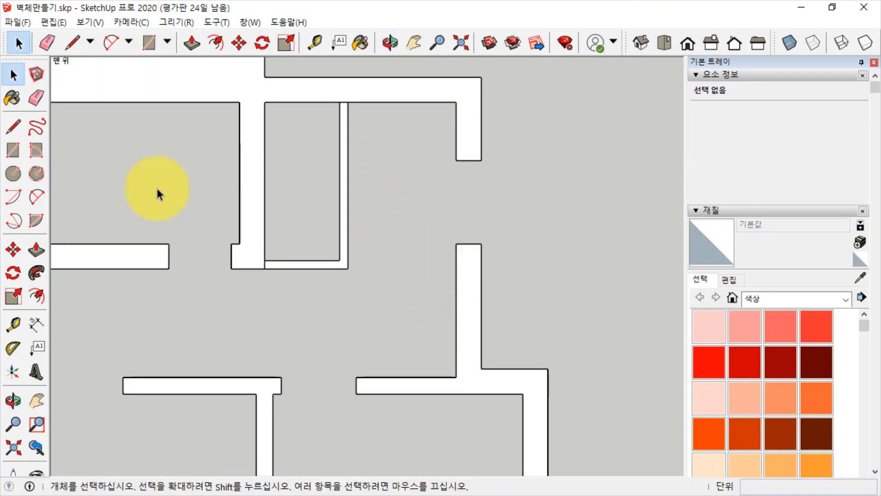
left_click(11, 148)
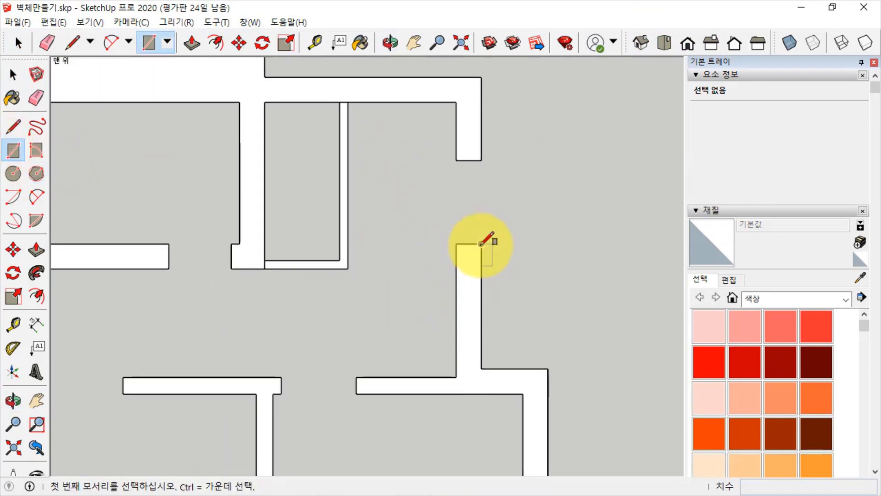
left_click(480, 245)
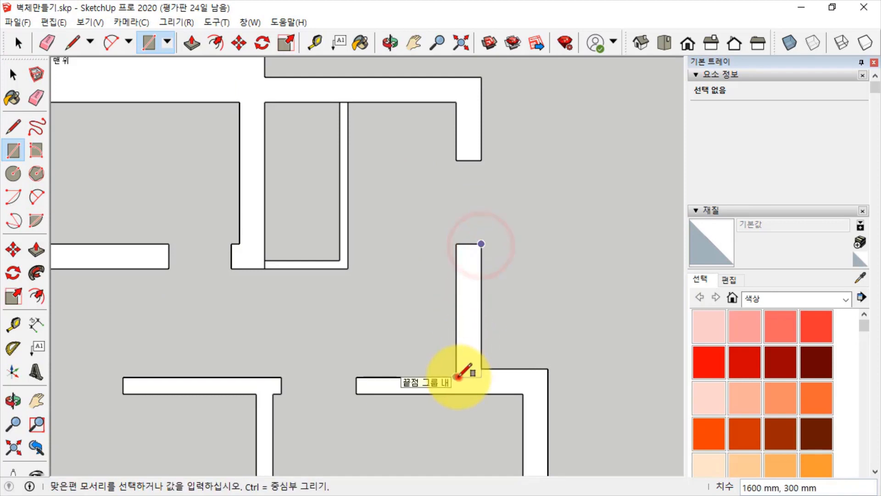
left_click(457, 377)
key("space")
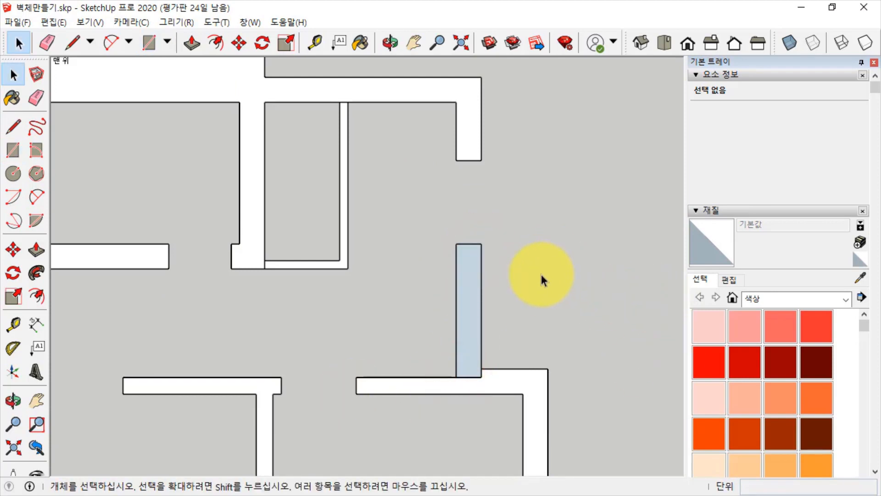
- Inside the main wall group, hide all connected geometry of the outer wall section under the new rectangle, and leave the group
left_click(640, 43)
left_click(408, 247)
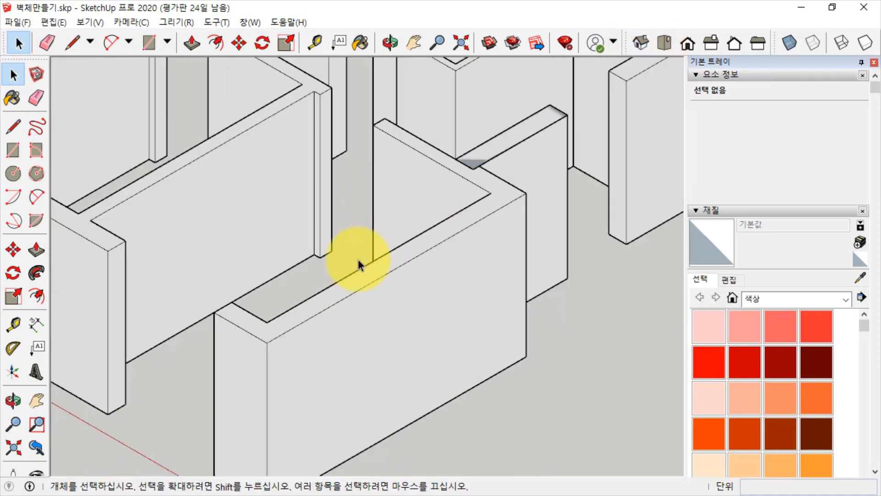
left_click(440, 259)
right_click(439, 236)
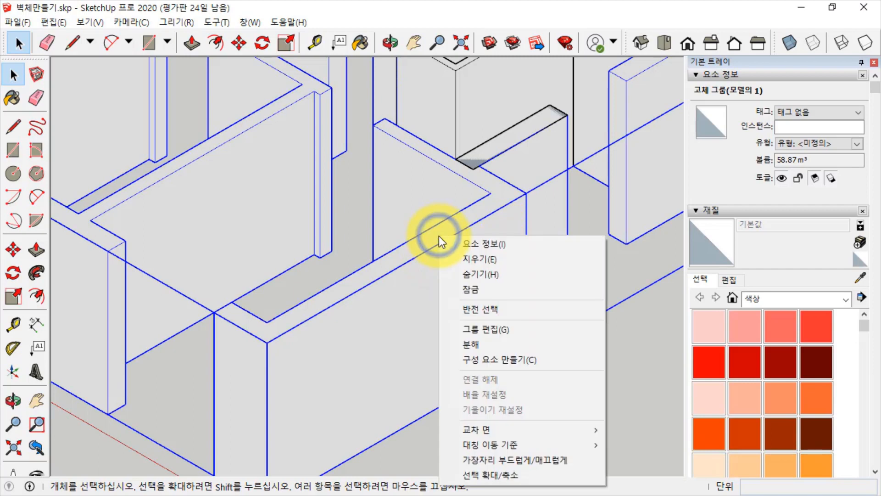
left_click(491, 331)
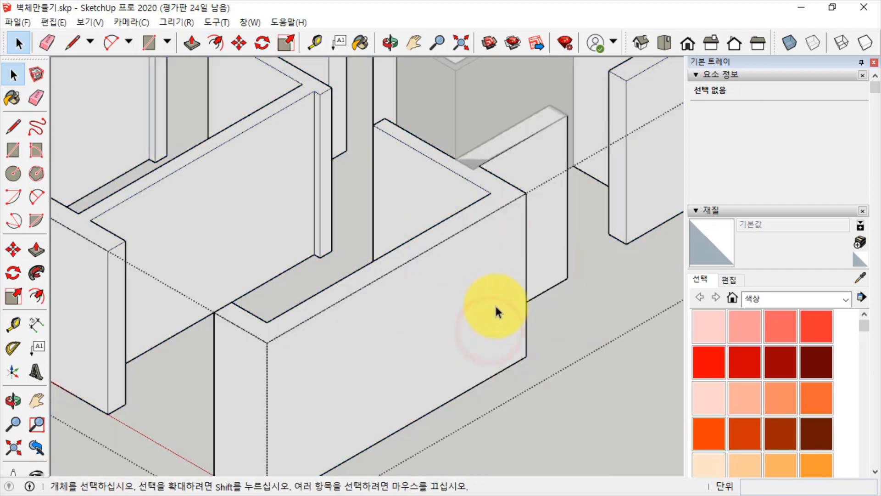
left_click(474, 264)
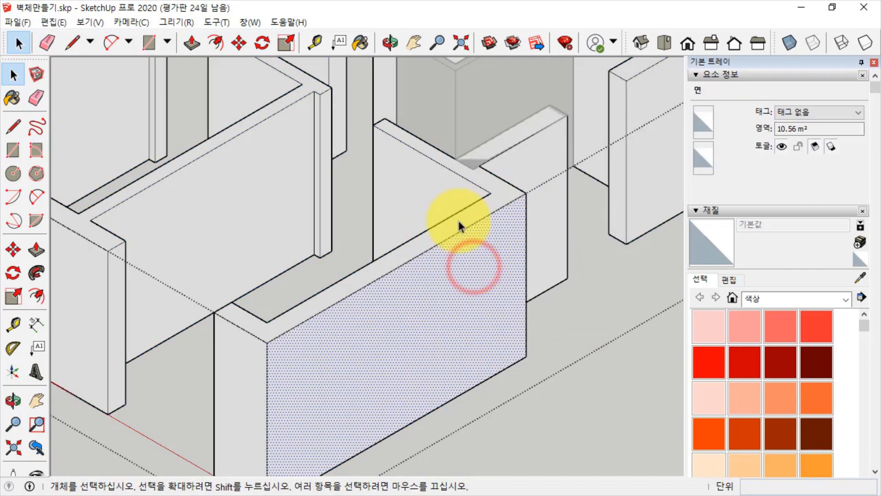
triple_click(481, 259)
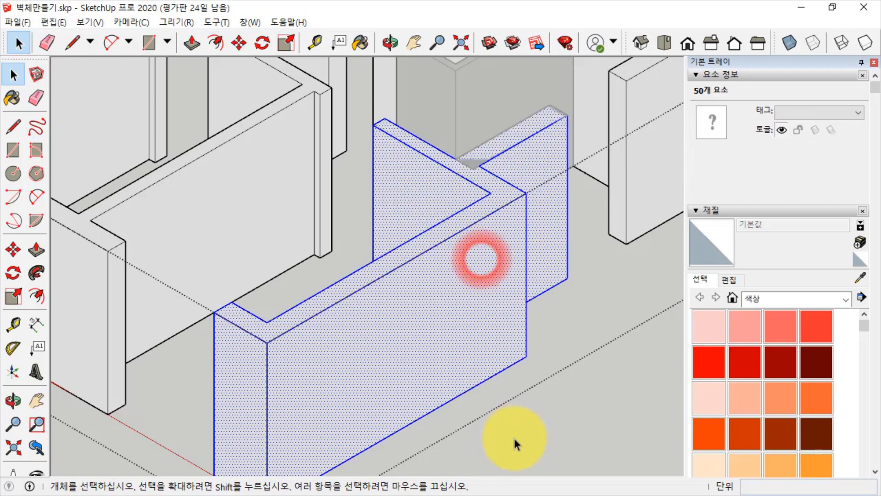
right_click(466, 253)
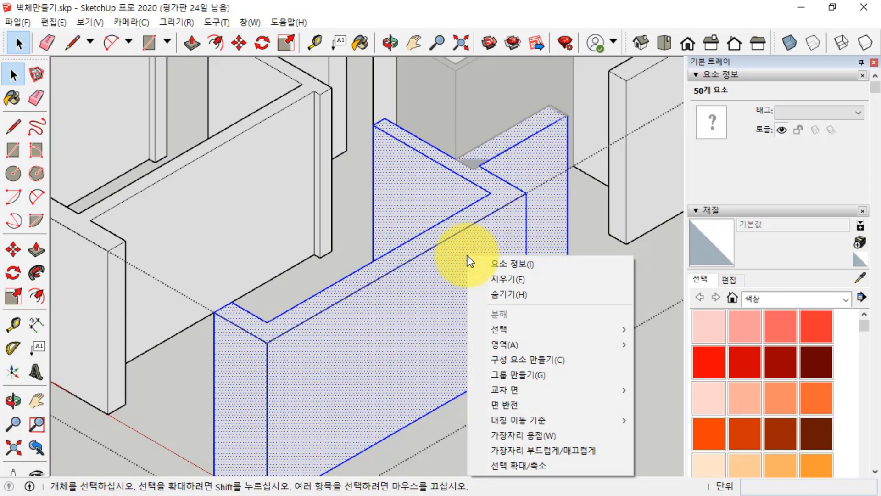
left_click(508, 296)
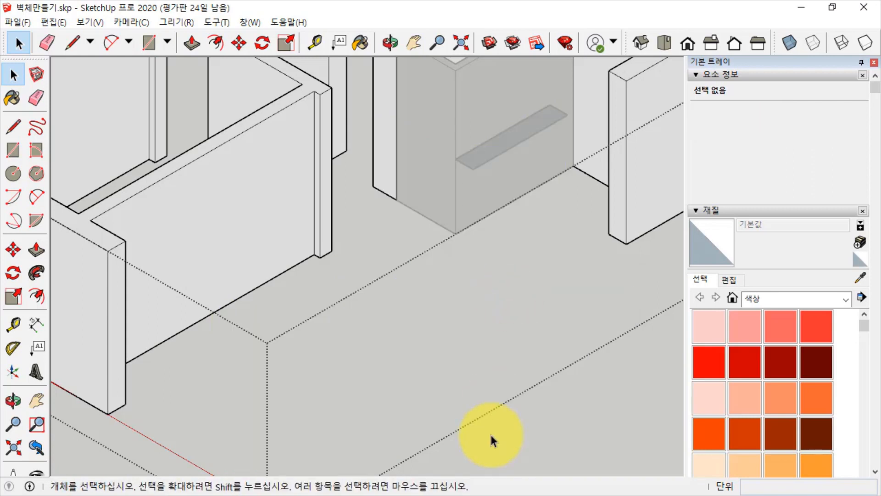
left_click(610, 404)
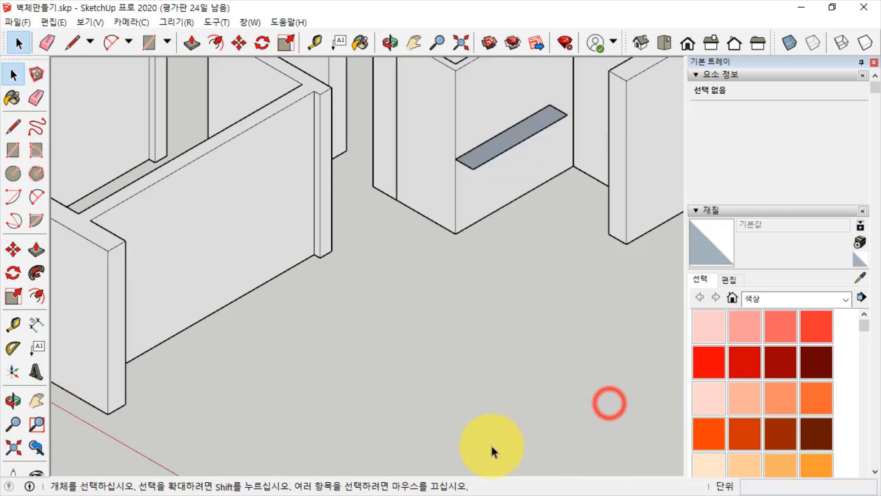
- Push/Pull the 1600 mm × 300 mm rectangle down 2400 mm to form a separate wall
left_click(500, 142)
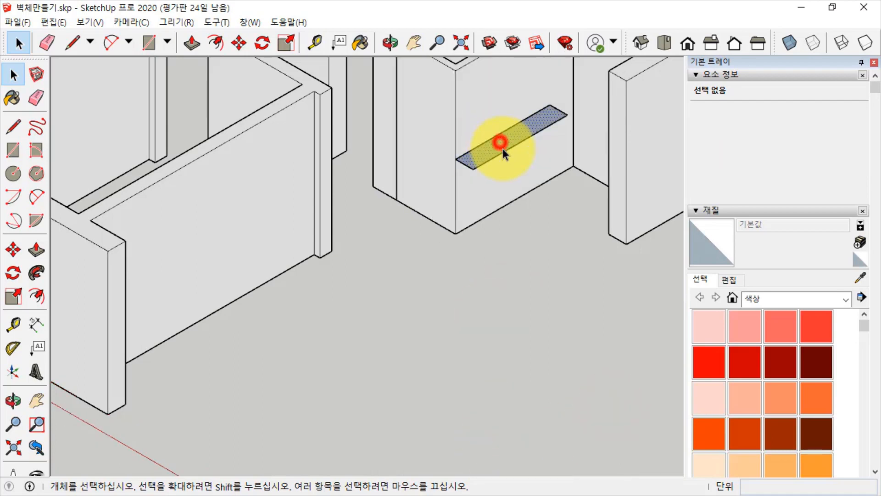
left_click(429, 338)
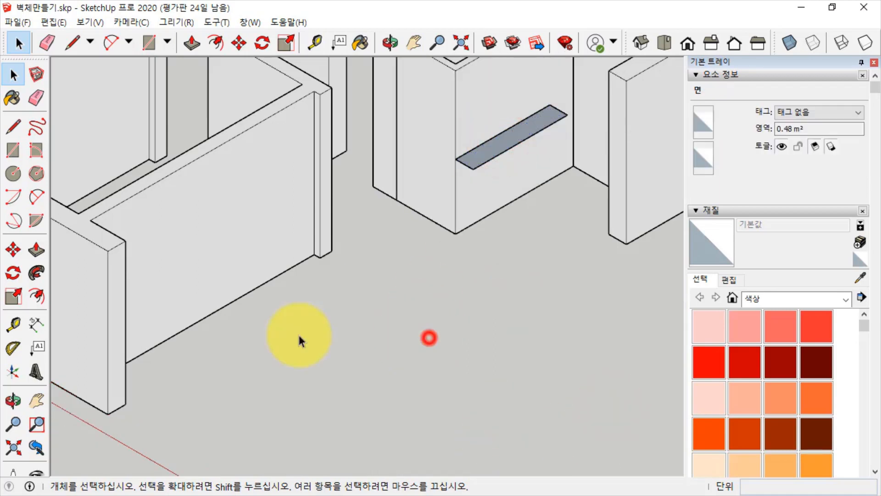
left_click(36, 249)
left_click(498, 145)
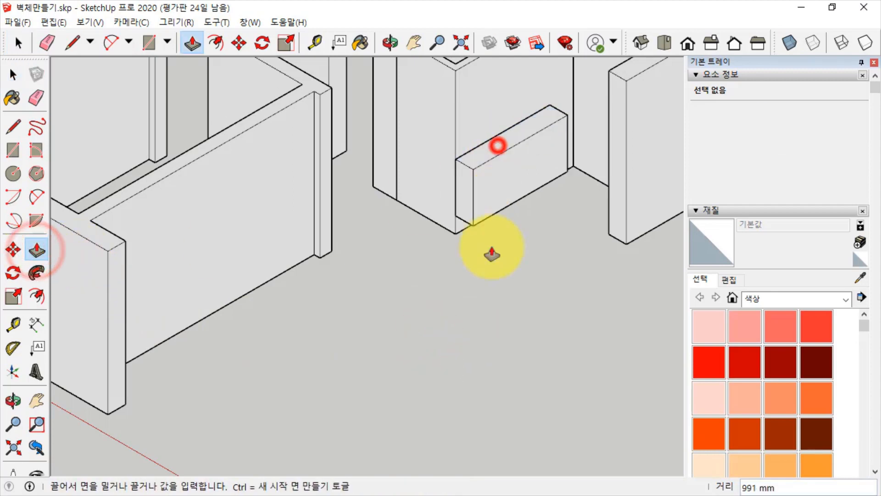
type("2400")
key("Return")
- Select all the connected geometry of the new free-standing wall and make it a group
middle_click_drag(403, 343, 419, 305)
left_click(409, 360)
key("space")
middle_click_drag(450, 356, 560, 298)
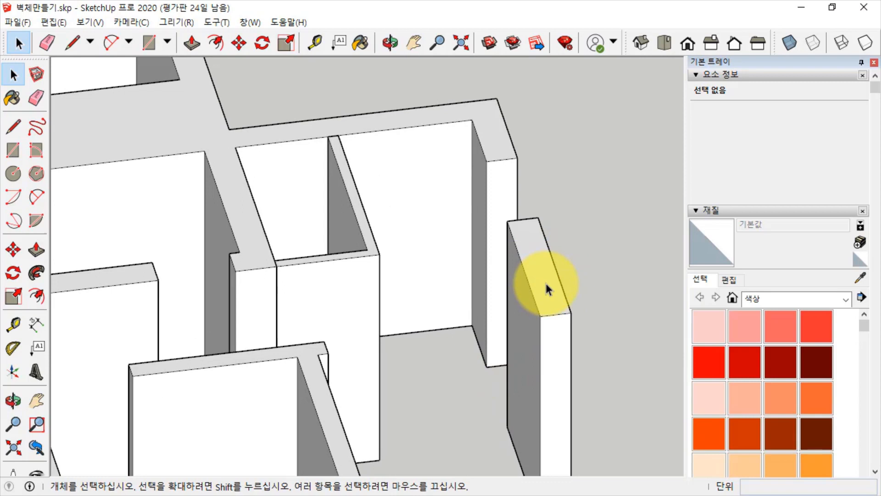
left_click(595, 276)
left_click(532, 257)
left_click(605, 273)
triple_click(543, 259)
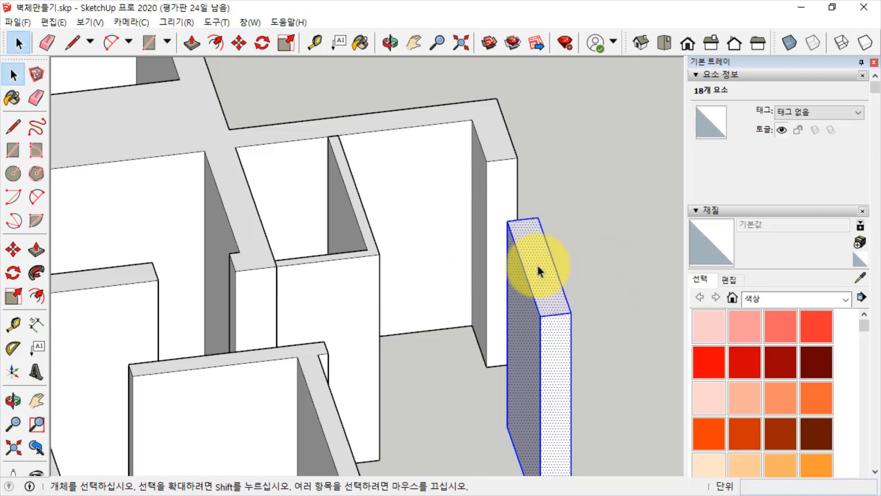
right_click(541, 250)
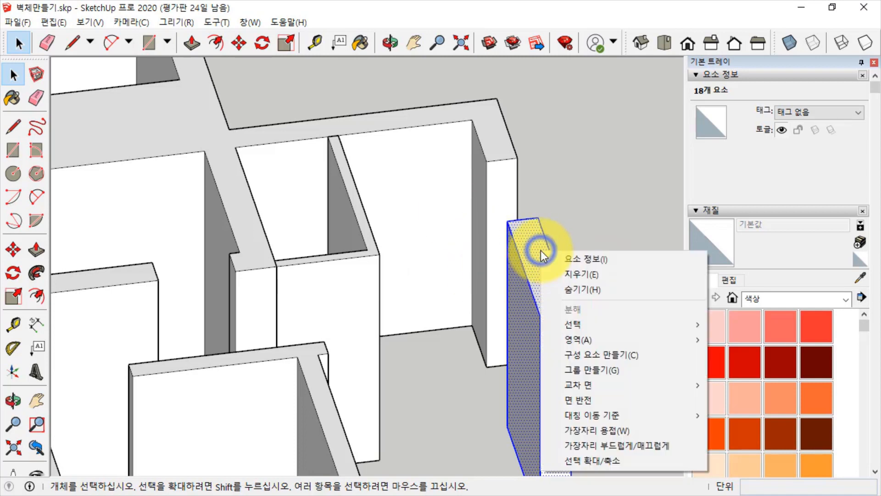
left_click(584, 369)
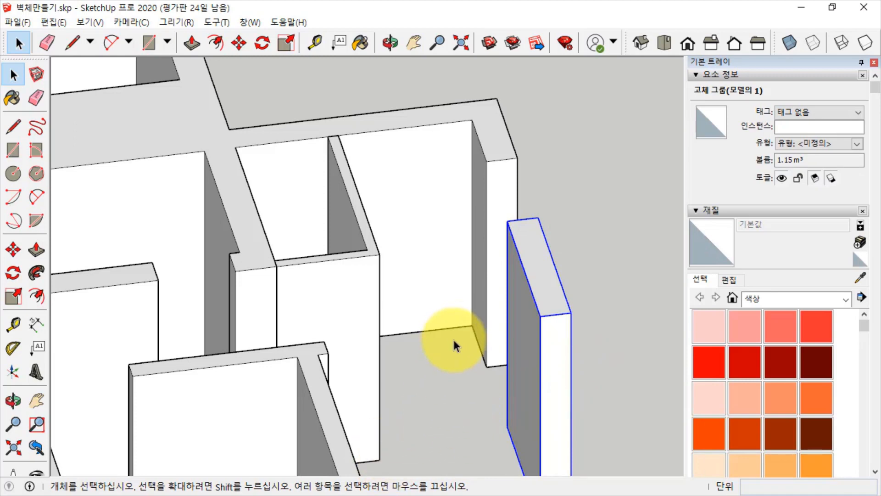
- Draw a vertical rectangle from the partition's outer upper corner across the opening to the bottom edge of the free-standing wall
key("o")
mouse_move(475, 358)
left_mouse_down()
mouse_move(476, 301)
mouse_move(472, 353)
left_mouse_up()
key("space")
left_click(617, 221)
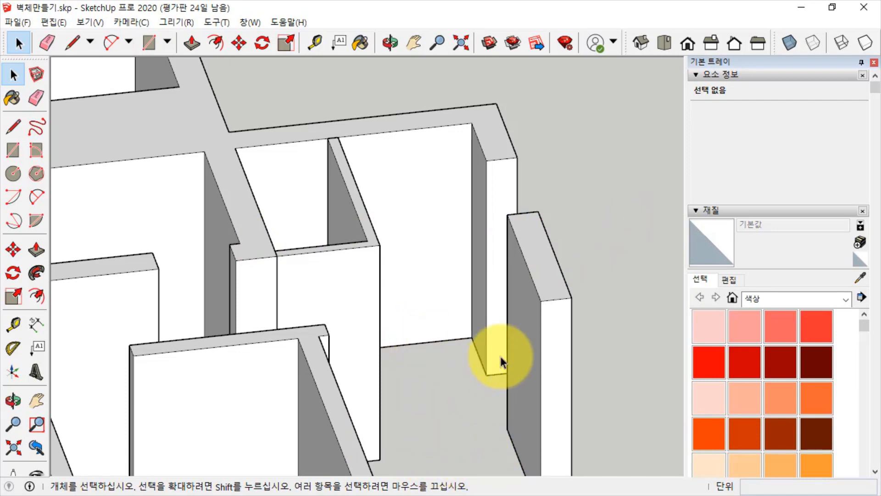
middle_click_drag(582, 331, 586, 262)
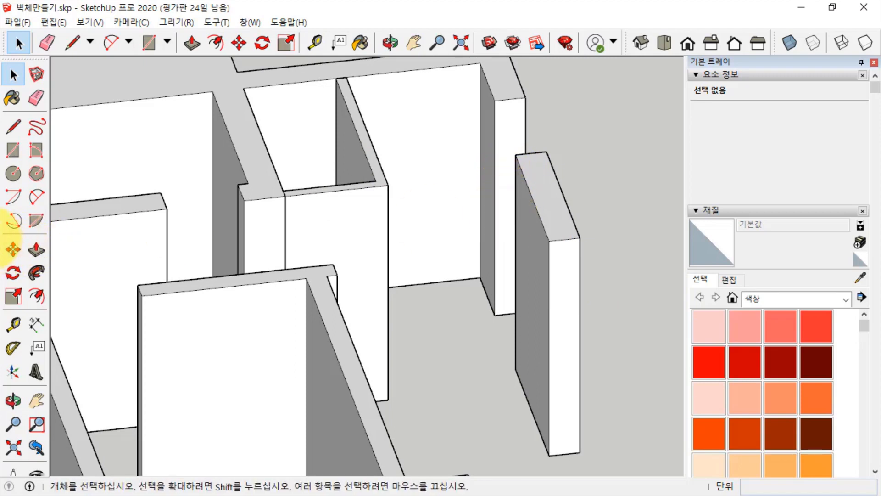
left_click(11, 152)
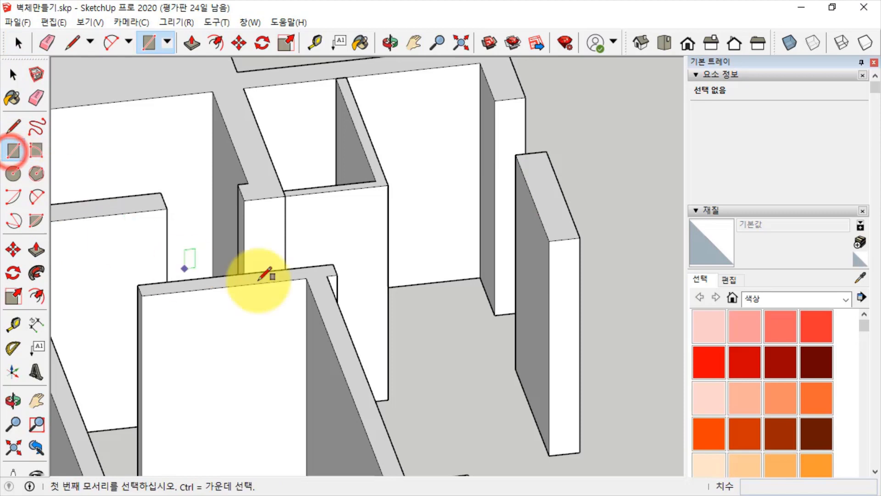
left_click(388, 185)
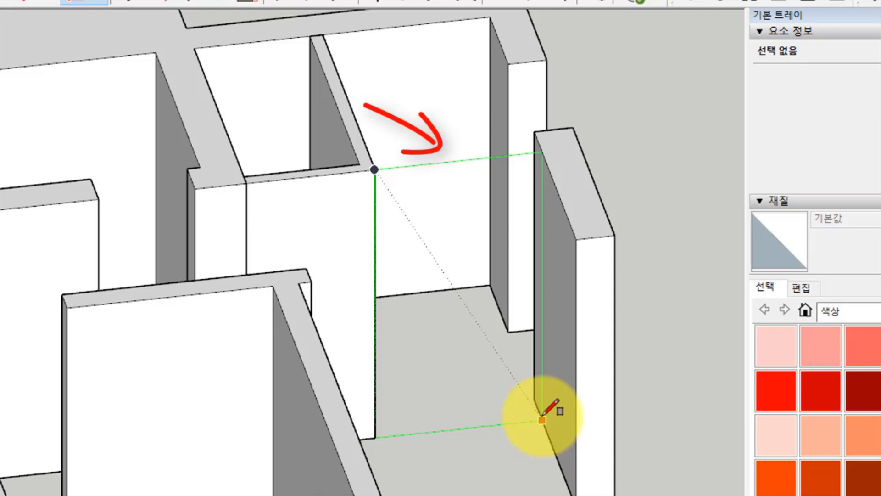
left_click(542, 418)
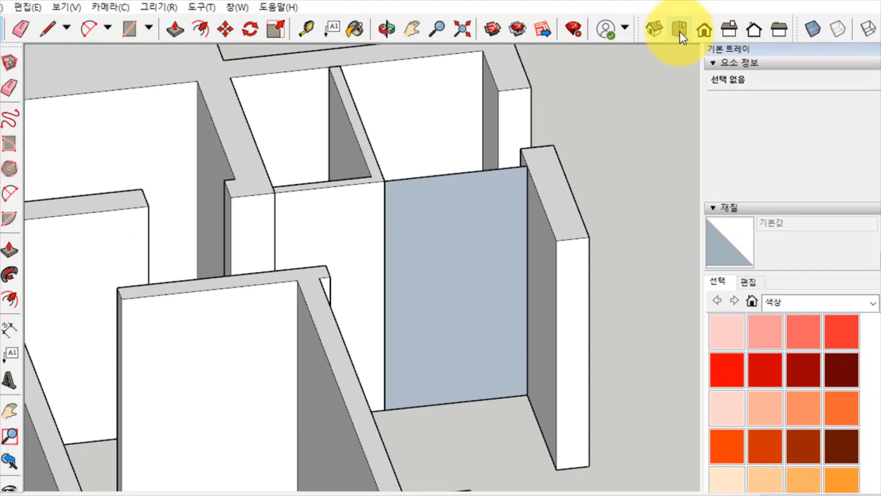
- Check the vertical rectangle's position between the two walls from above by selecting it, and return to a 3D view
left_click(663, 42)
middle_click_drag(402, 301, 477, 153, "shift")
left_click_drag(444, 318, 420, 230)
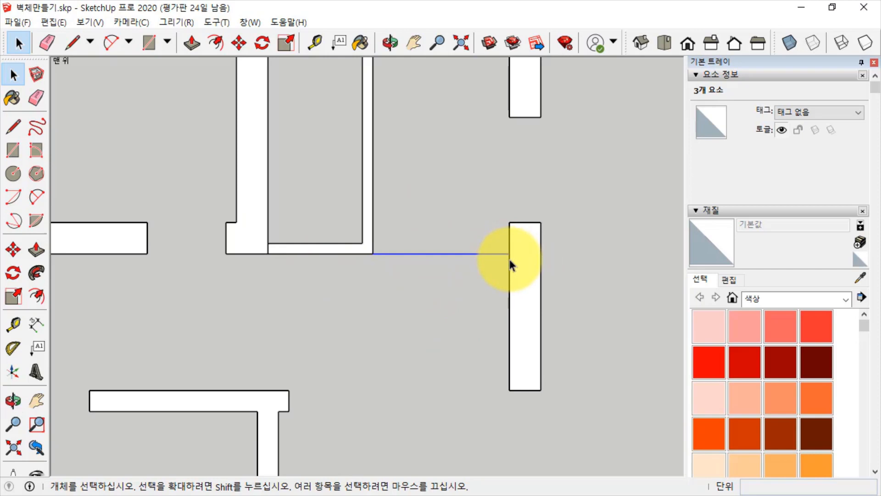
left_click(643, 42)
middle_click_drag(386, 342, 359, 257)
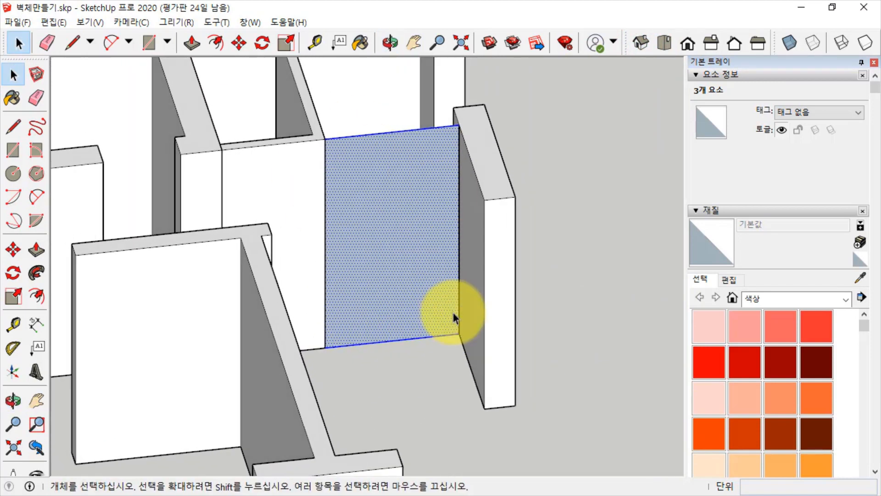
left_click(582, 294)
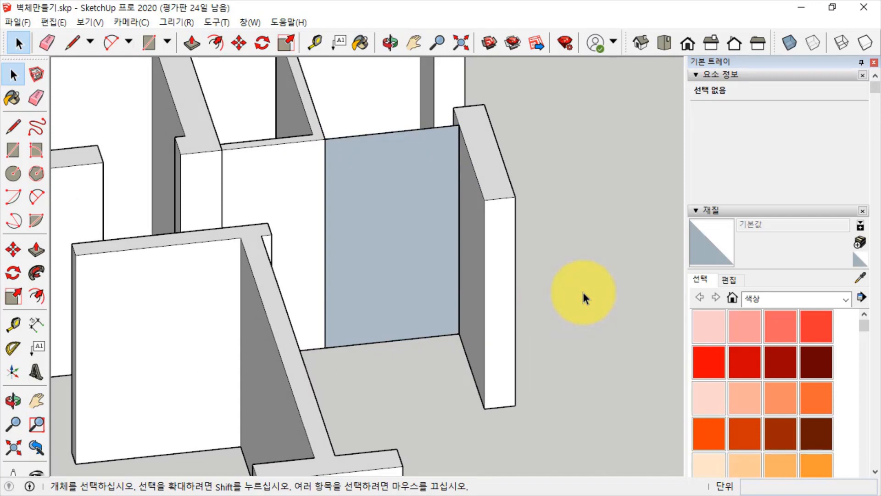
- Hide the free-standing wall, the L-shaped partition and the main wall group, leaving only the vertical rectangle displayed
left_click(396, 236)
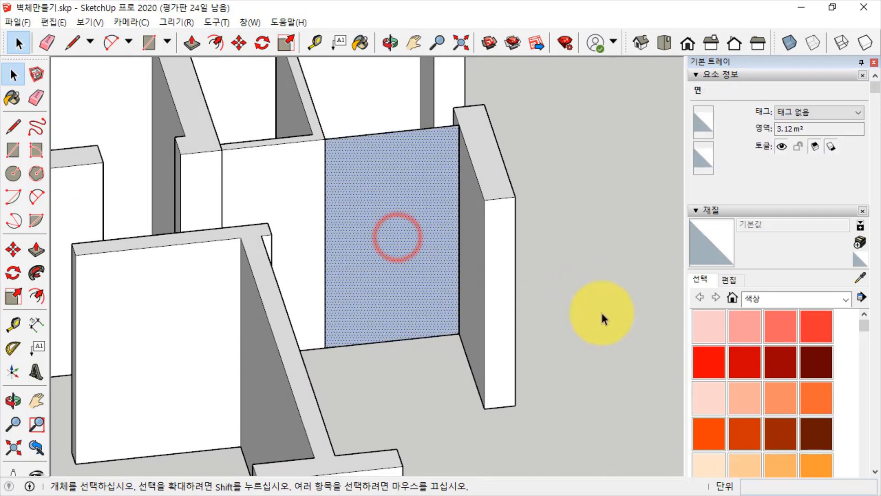
left_click(502, 231)
left_click(574, 295)
left_click(488, 276)
left_click(289, 213, "ctrl")
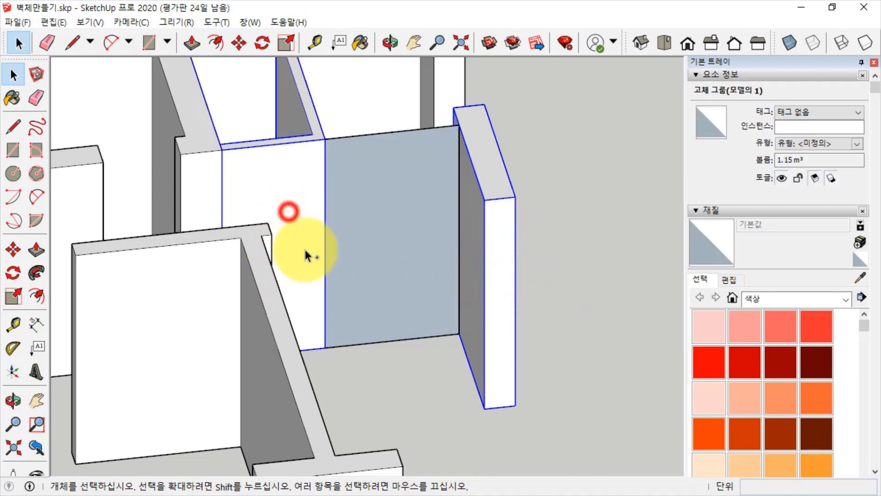
left_click(197, 185, "ctrl")
right_click(494, 277)
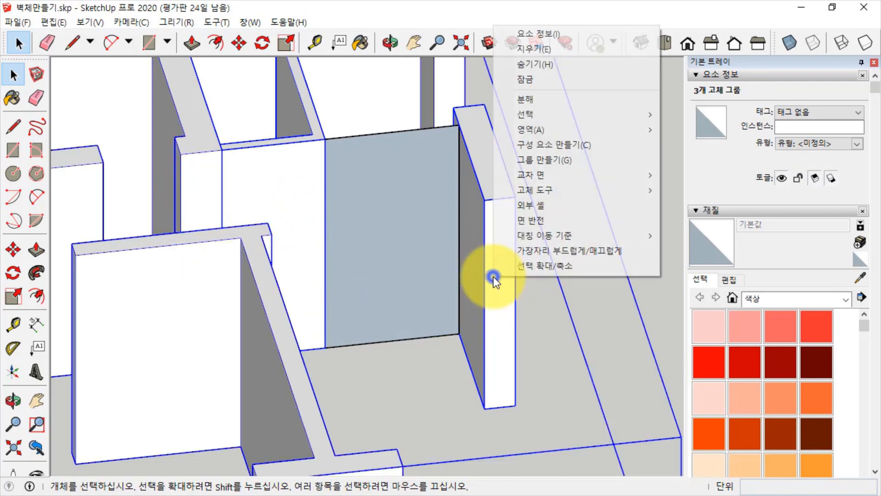
left_click(569, 66)
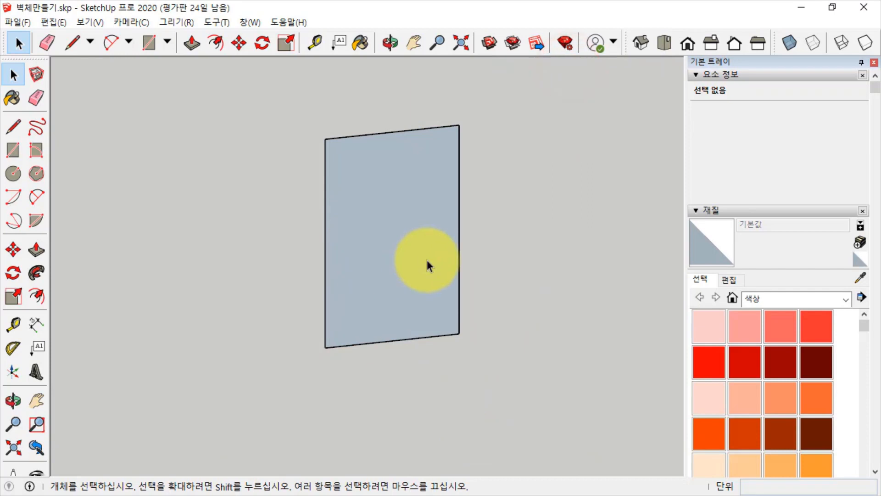
- Offset the vertical rectangle's outline inward to form a frame border around an inner face 1200 mm wide
scroll(423, 252, "up", 1)
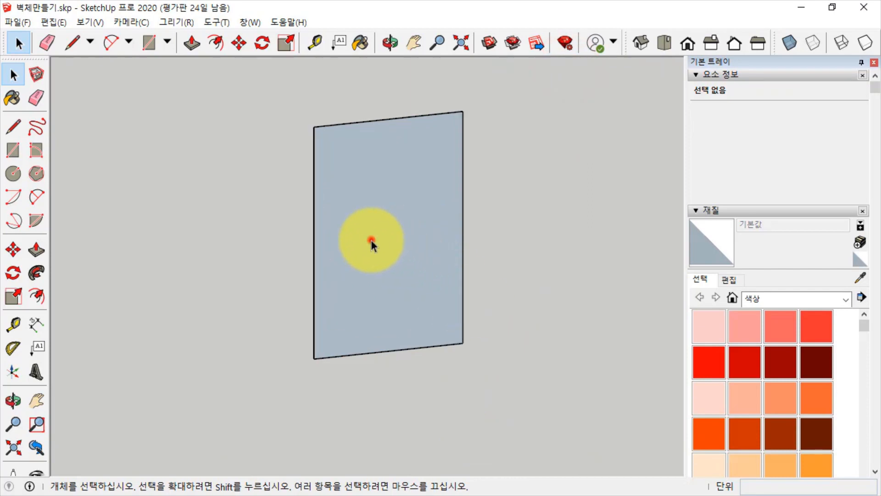
left_click(370, 239)
left_click(508, 281)
scroll(361, 165, "up", 2)
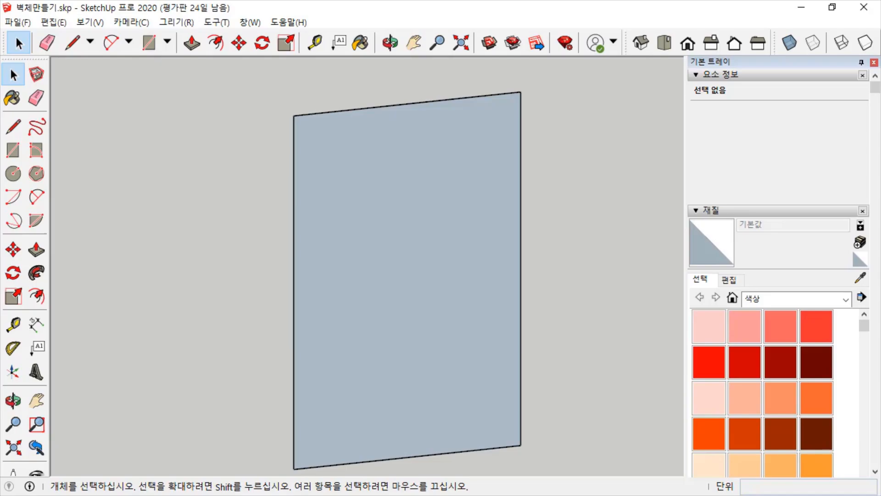
scroll(463, 305, "down", 1)
left_click(571, 305)
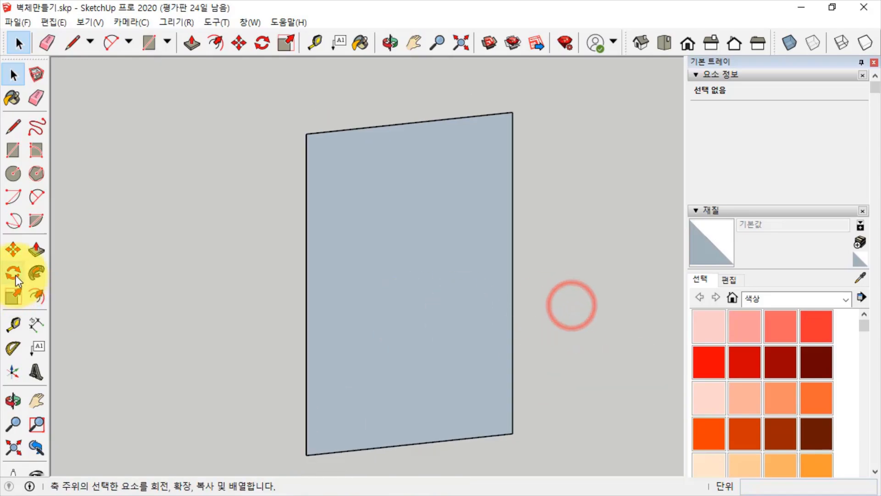
left_click(35, 297)
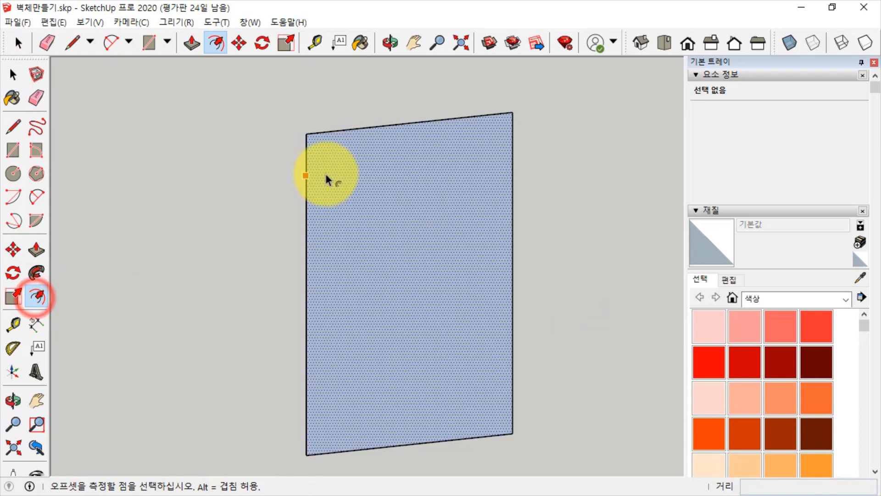
left_click(309, 172)
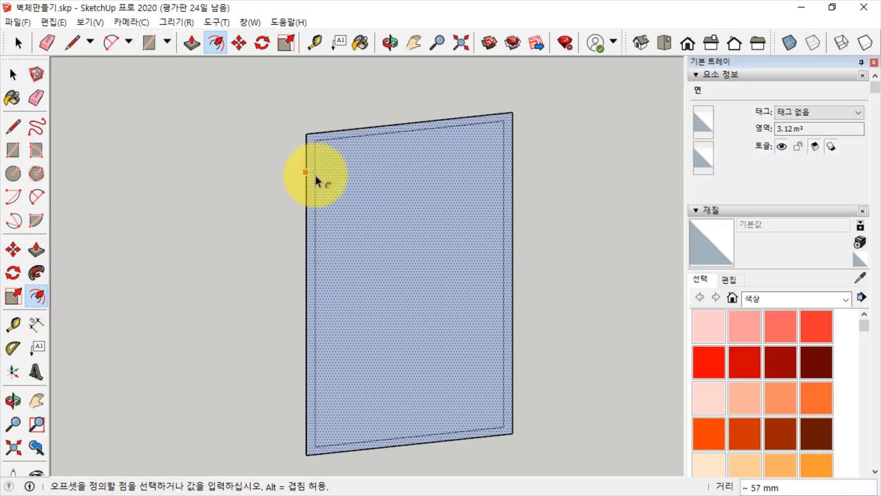
left_click(316, 174)
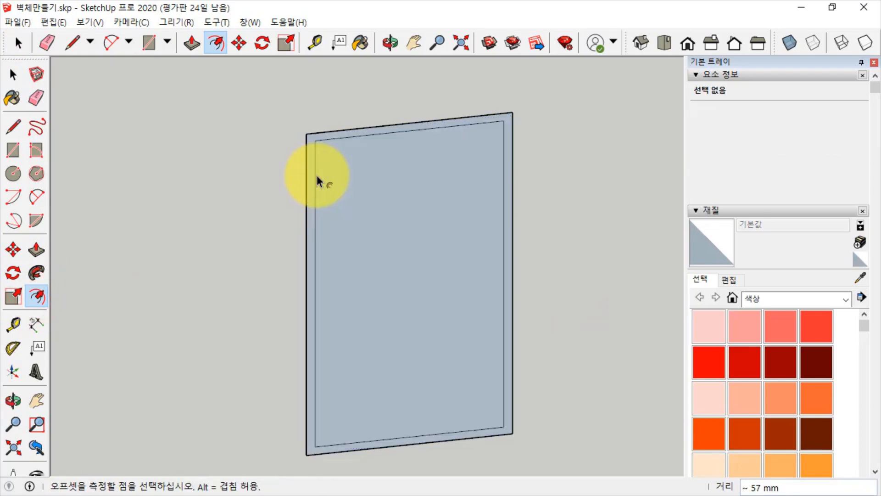
key("Return")
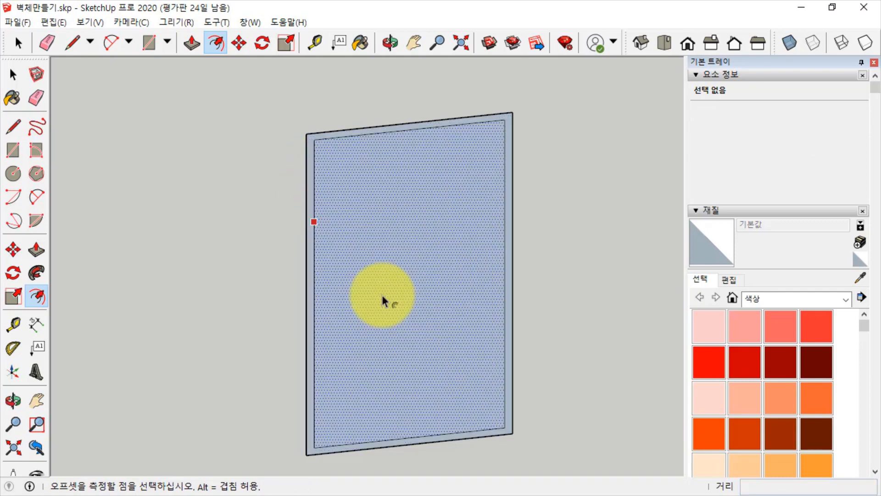
- Copy the inner bottom edge vertically upward about 556 mm, and copy that line about another 1008 mm upward
key("space")
left_click(406, 438)
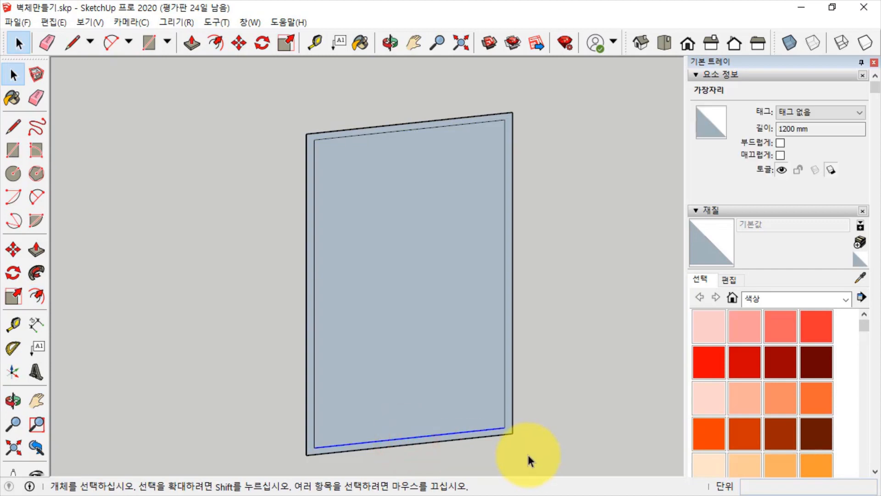
left_click(16, 250)
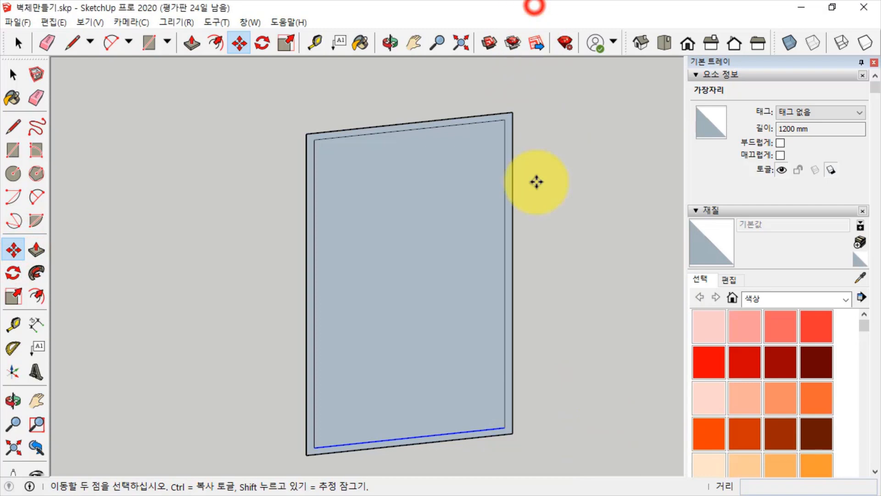
key("ctrl")
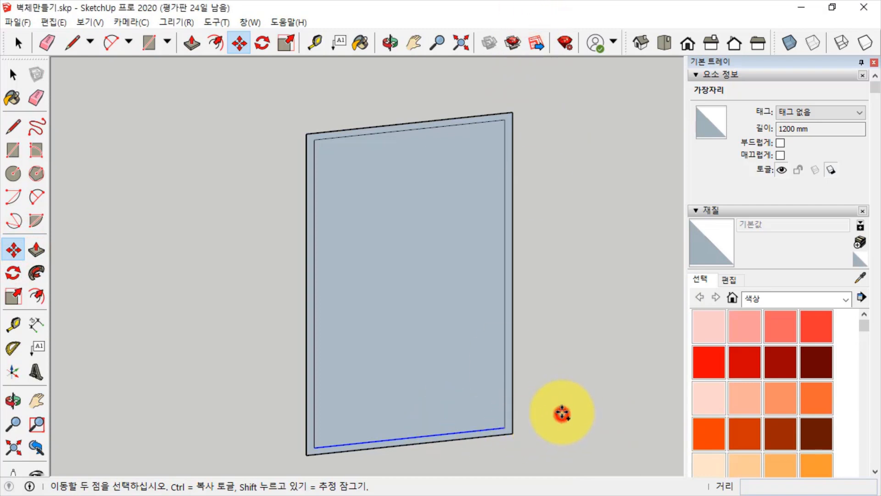
left_click(560, 413)
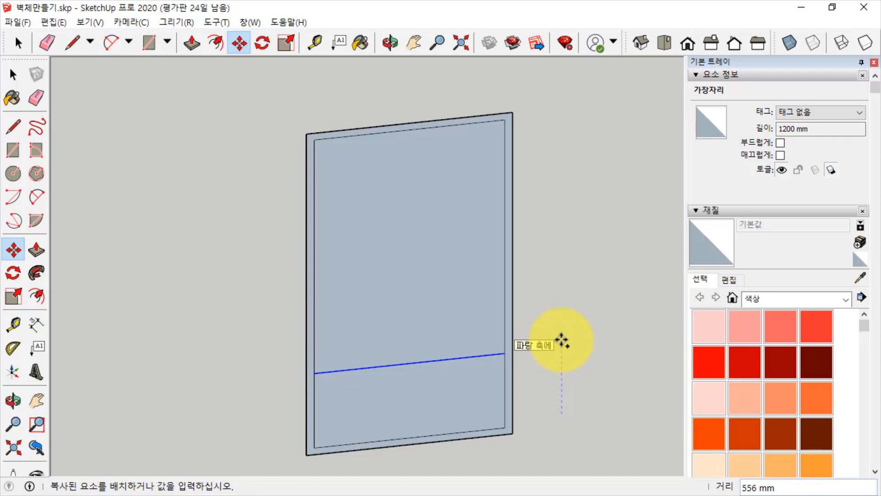
left_click(561, 340)
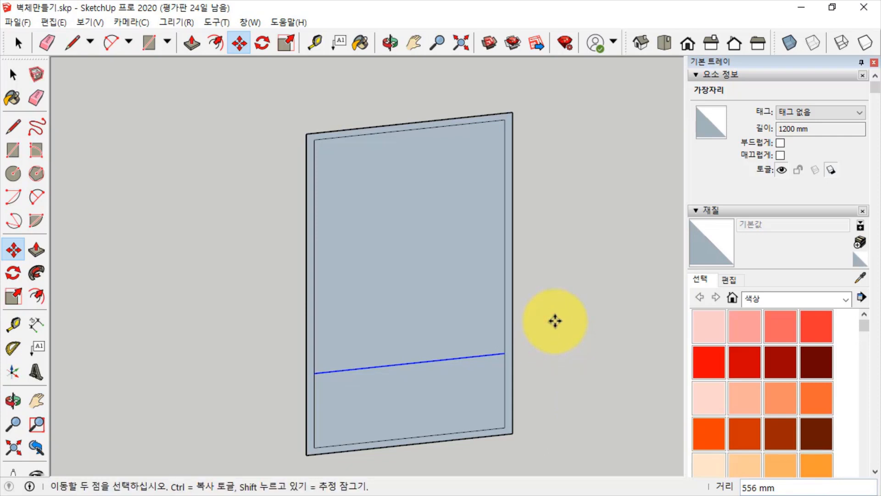
left_click(558, 362)
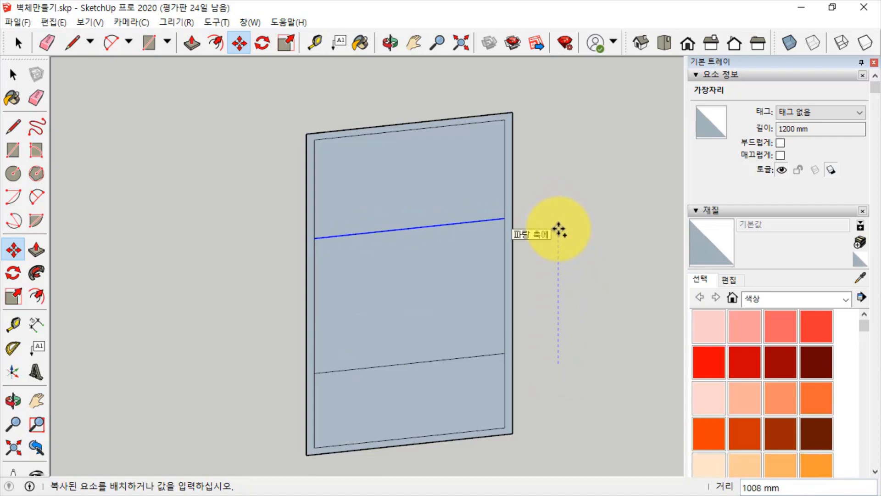
left_click(559, 229)
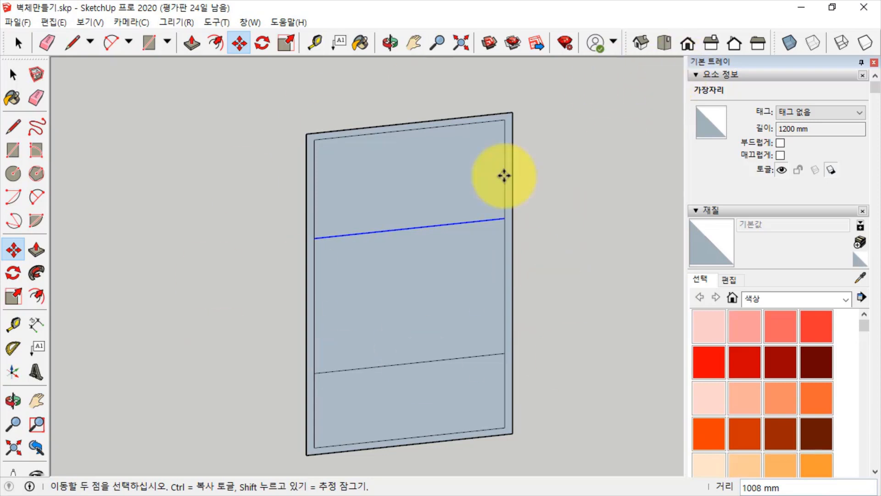
- Examine the divided rectangle in the front, top, right and isometric standard views
left_click(686, 42)
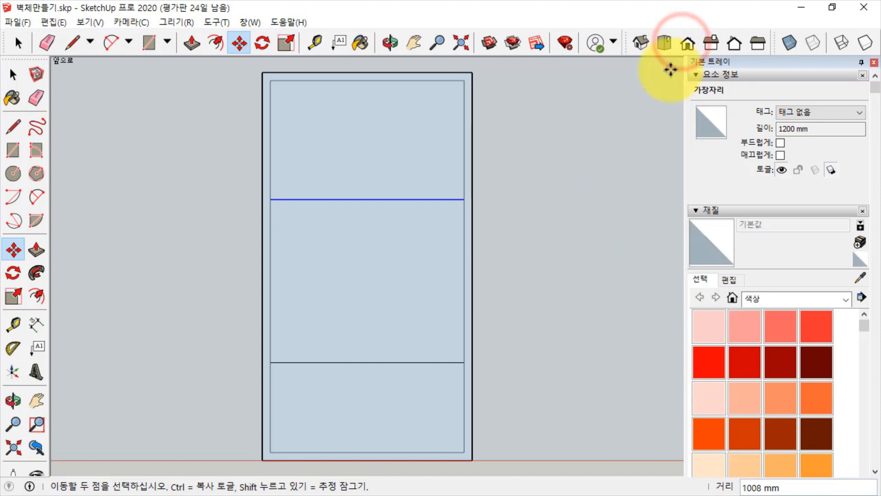
left_click(665, 43)
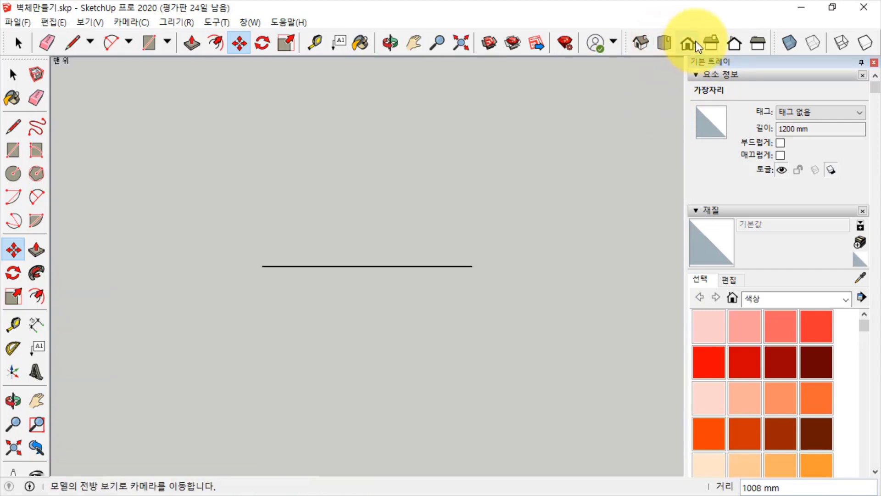
left_click(711, 44)
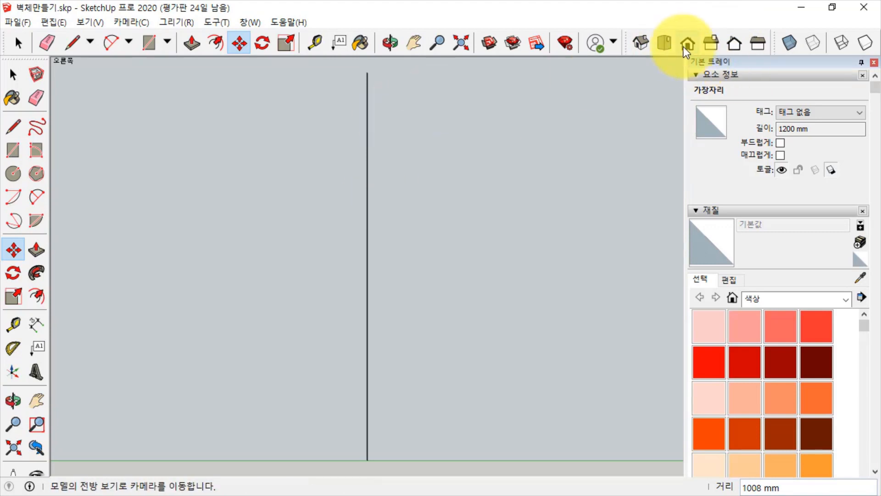
left_click(722, 43)
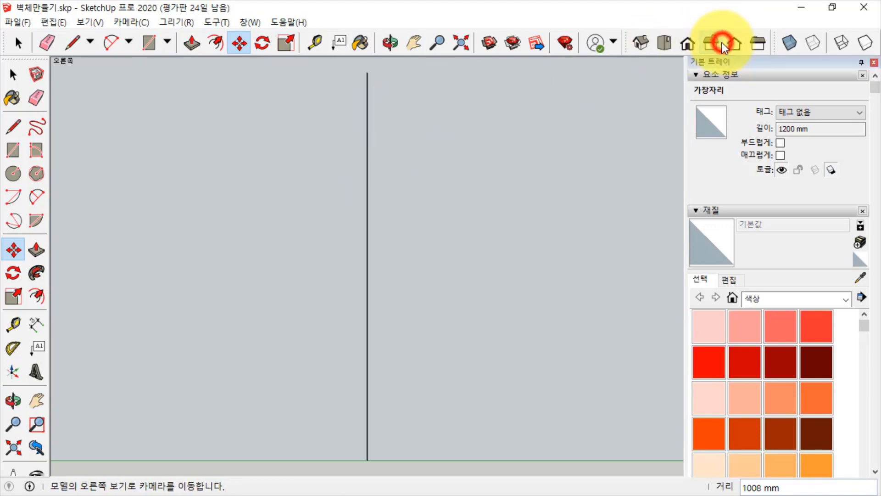
left_click(643, 44)
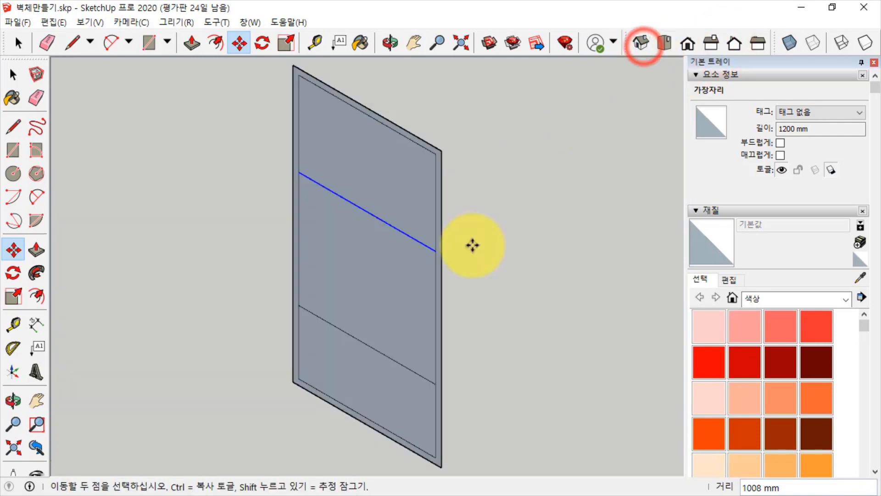
- Copy the inner top edge 50 mm downward along the vertical axis
middle_click_drag(399, 321, 421, 286)
key("space")
left_click(436, 94)
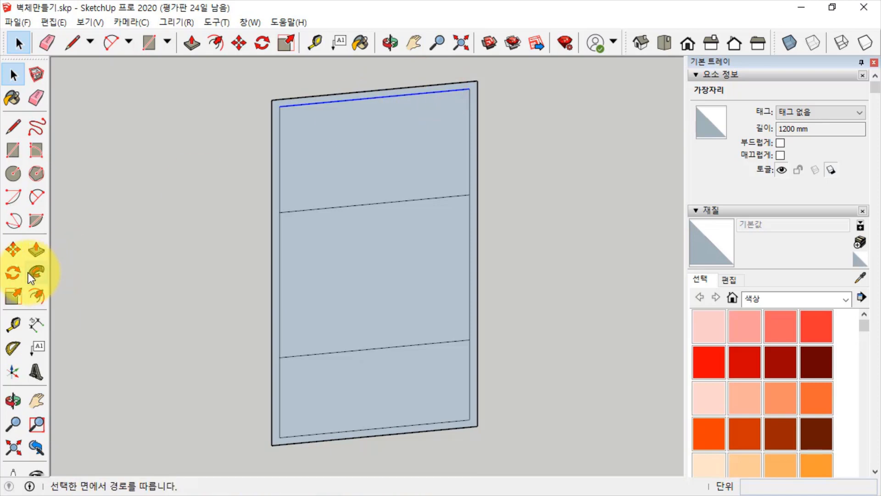
left_click(15, 250)
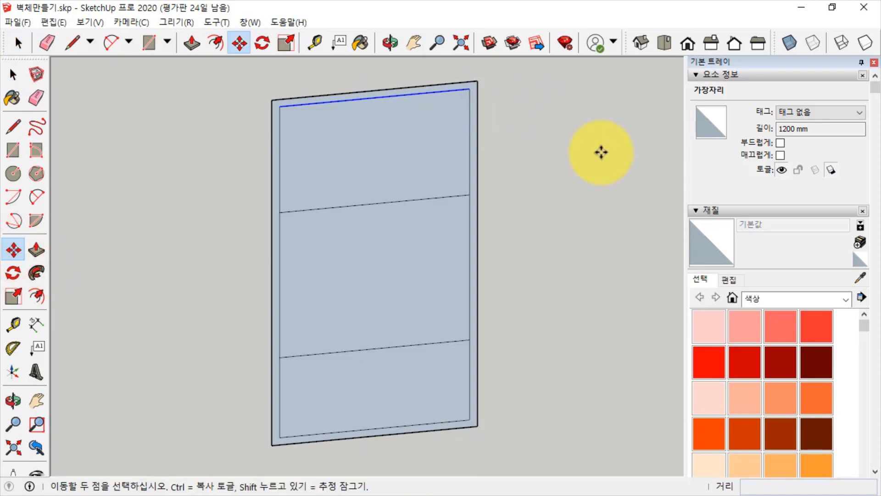
key("ctrl")
left_click(531, 95)
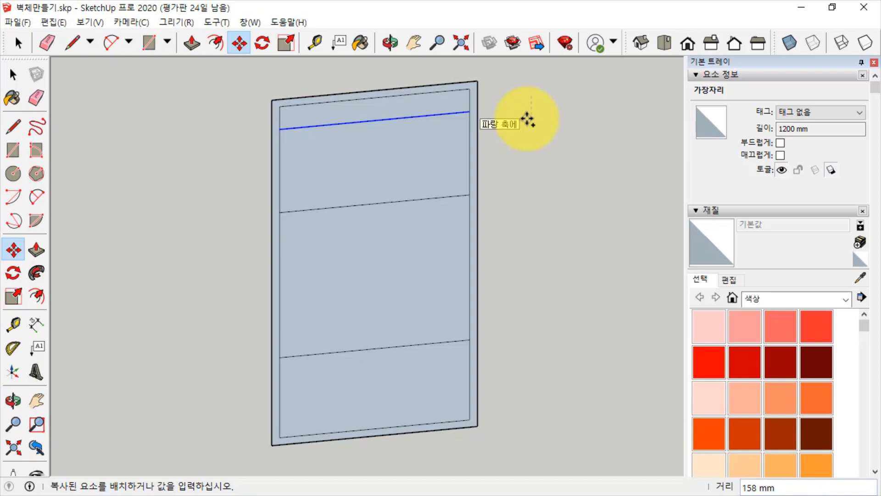
key("Return")
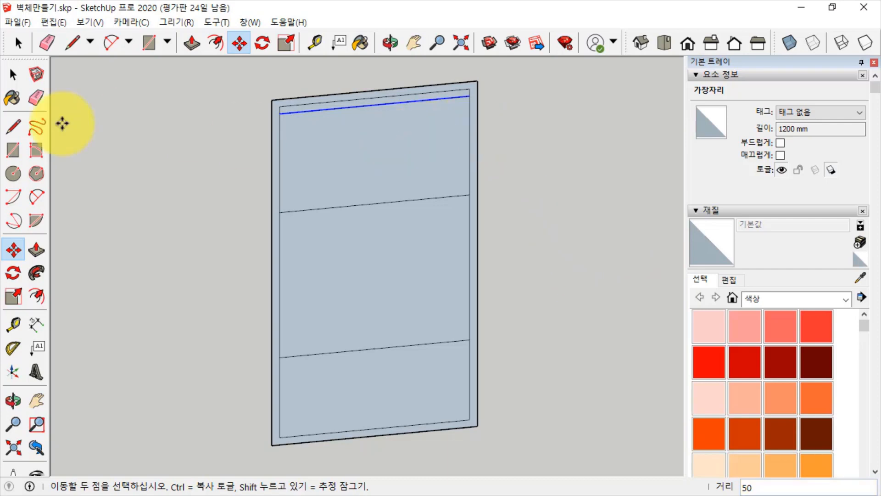
- Draw a vertical centre line from the midpoint of the inner bottom edge to the midpoint of the inner top edge
left_click(13, 127)
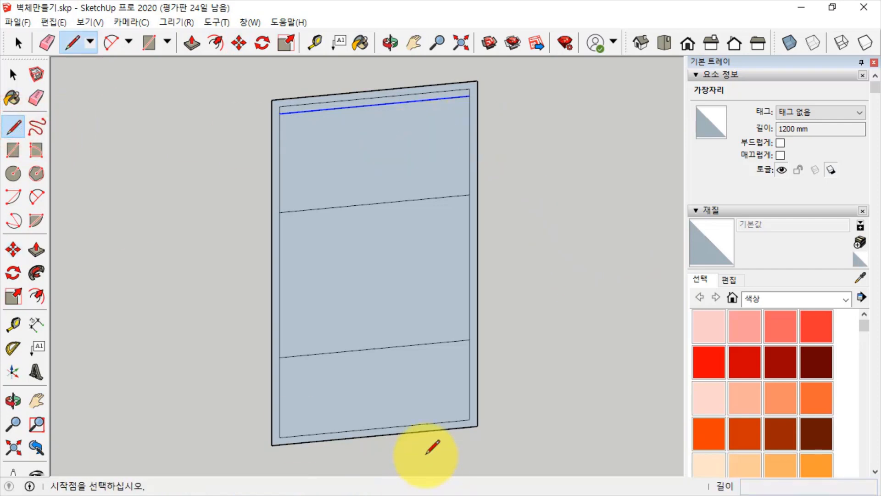
left_click(375, 427)
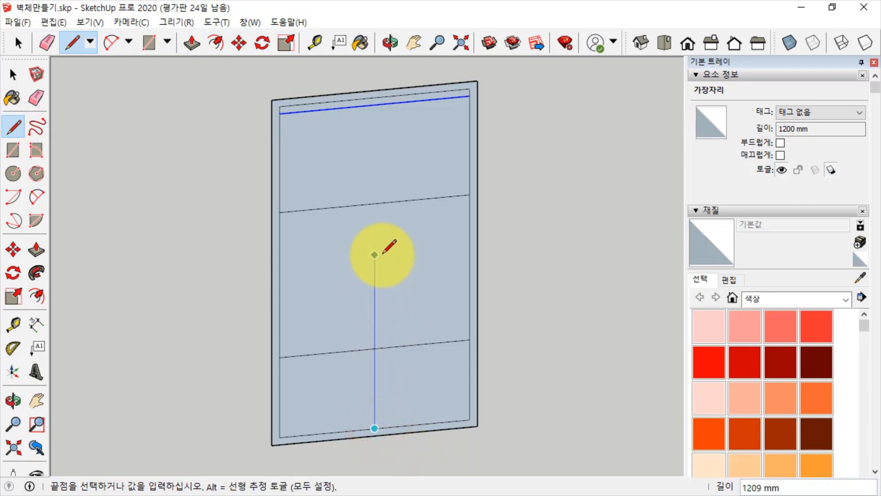
left_click(380, 97)
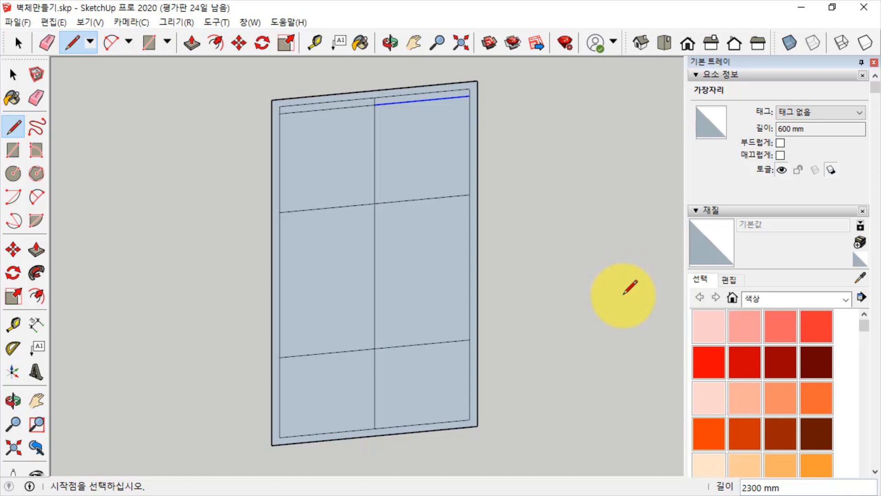
- Copy both halves of the two middle horizontal dividing lines 50 mm upward and clear the selection
key("space")
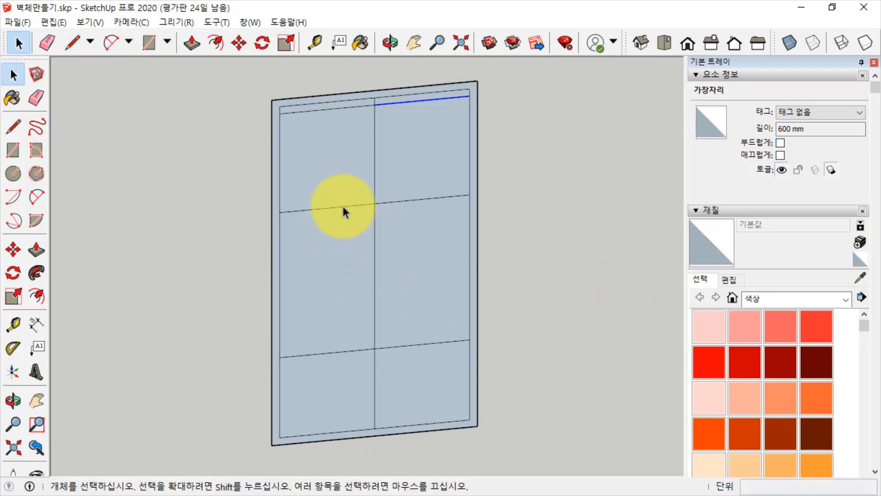
left_click(339, 352)
left_click(419, 344, "ctrl")
left_click(340, 206, "ctrl")
left_click(394, 201, "ctrl")
left_click(12, 249)
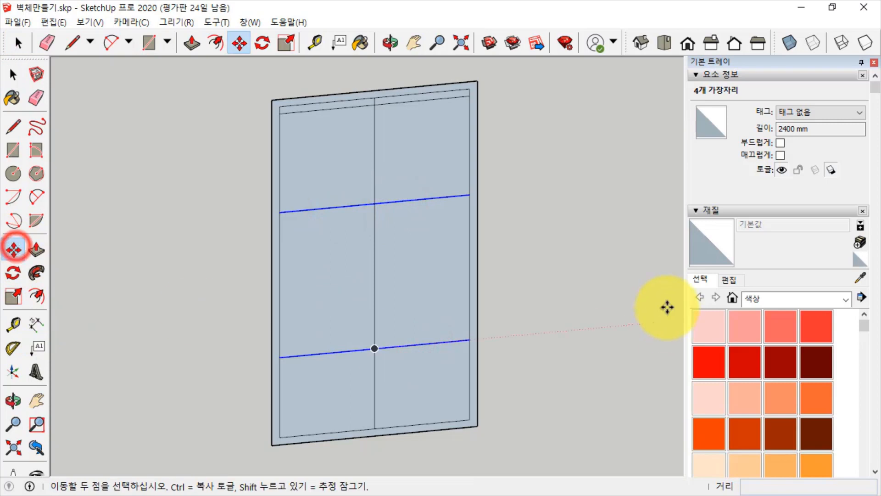
left_click(534, 328)
key("ctrl")
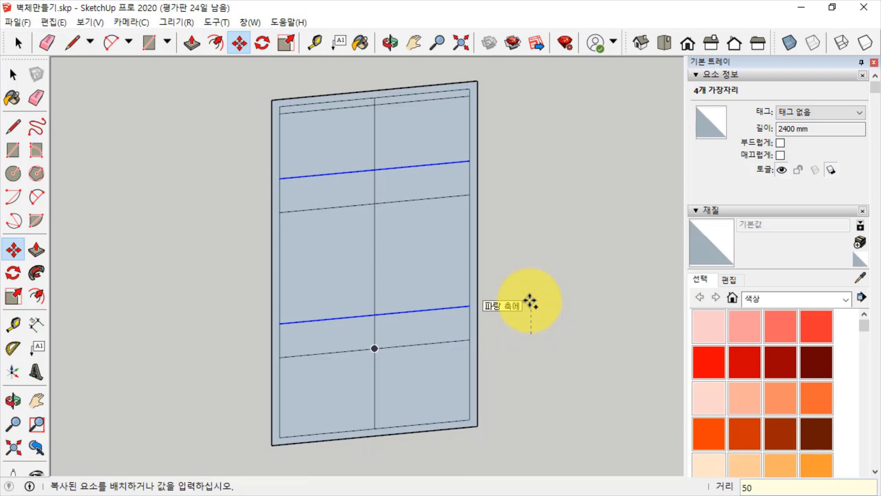
key("Return")
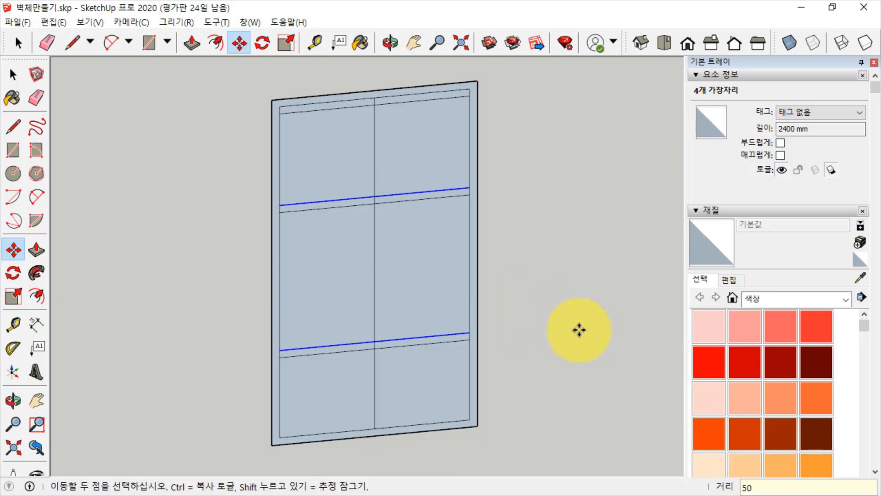
key("ctrl+t")
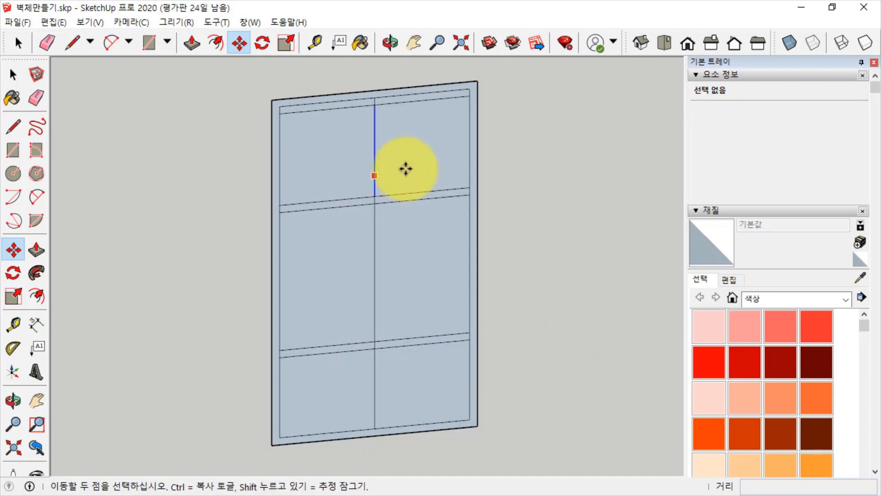
- Draw a 2-point arc between the ends of the upper bar's top line, bulging 636 mm up the centre line
key("space")
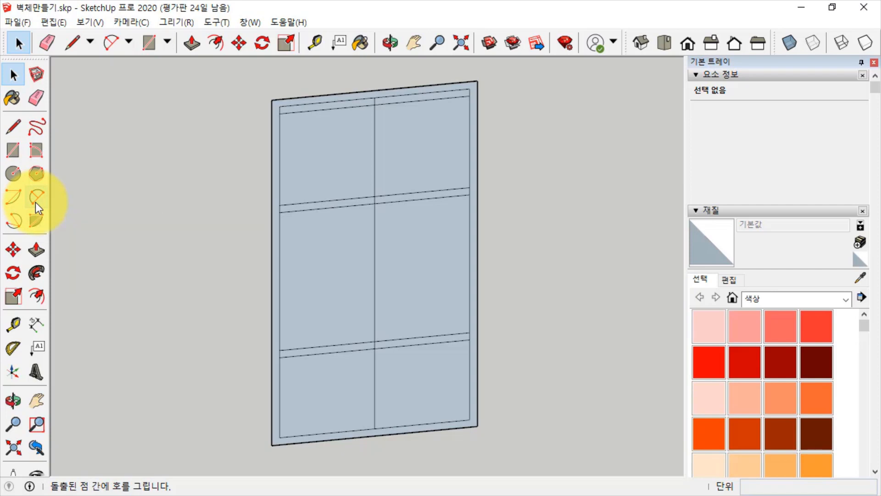
left_click(38, 200)
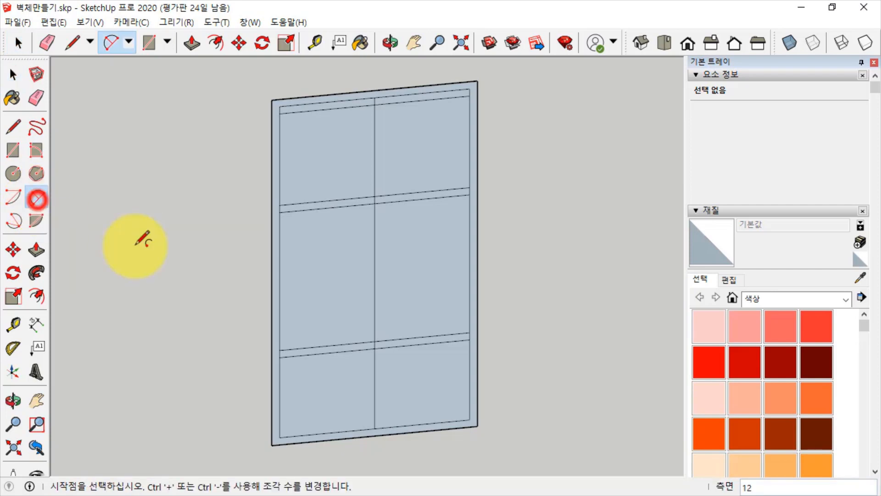
left_click(279, 206)
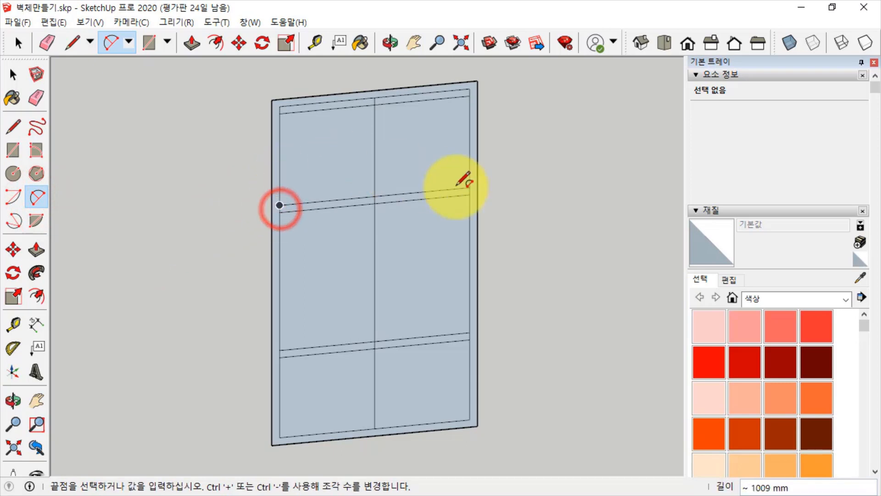
left_click(469, 186)
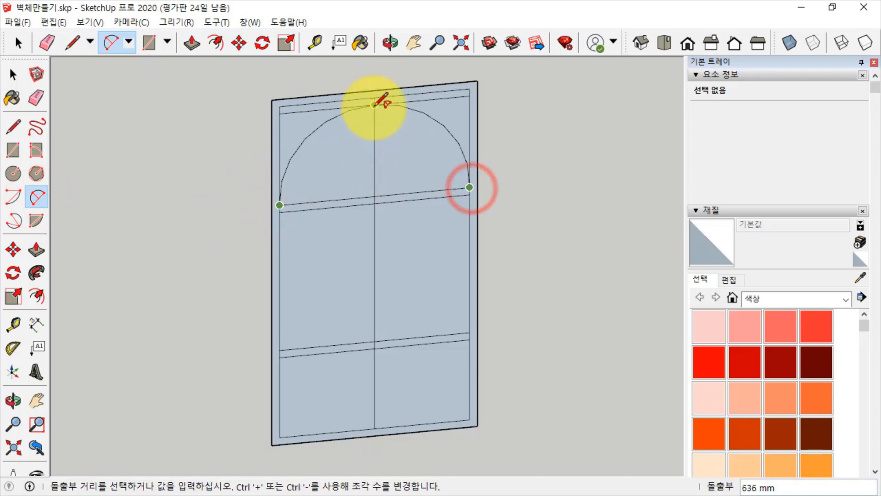
left_click(375, 104)
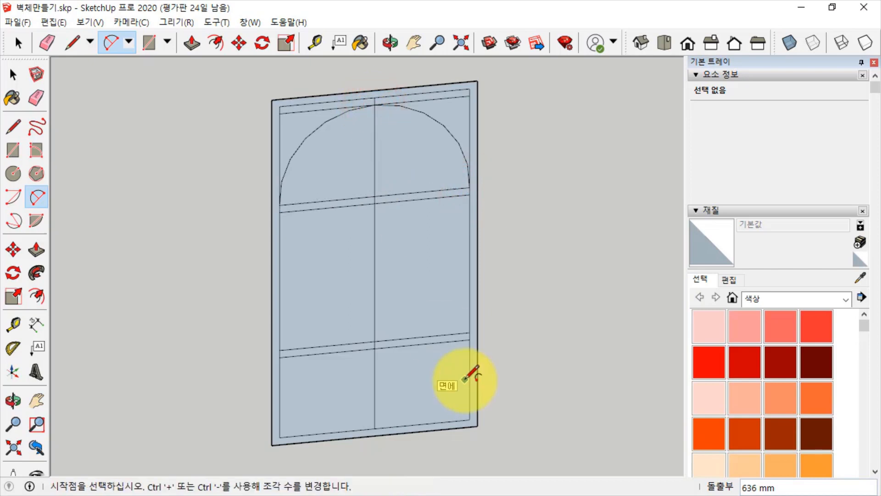
key("space")
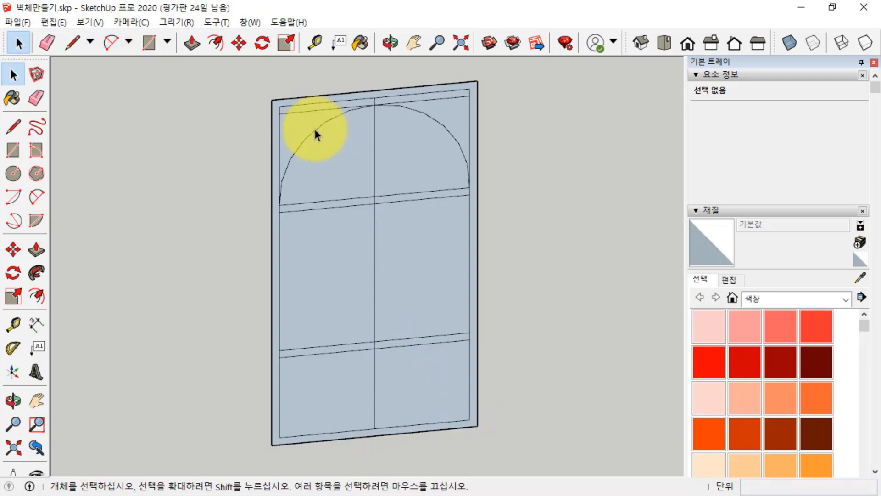
- Offset the arc 50 mm outward and clear the selection
left_click(310, 133)
left_click(434, 118, "shift")
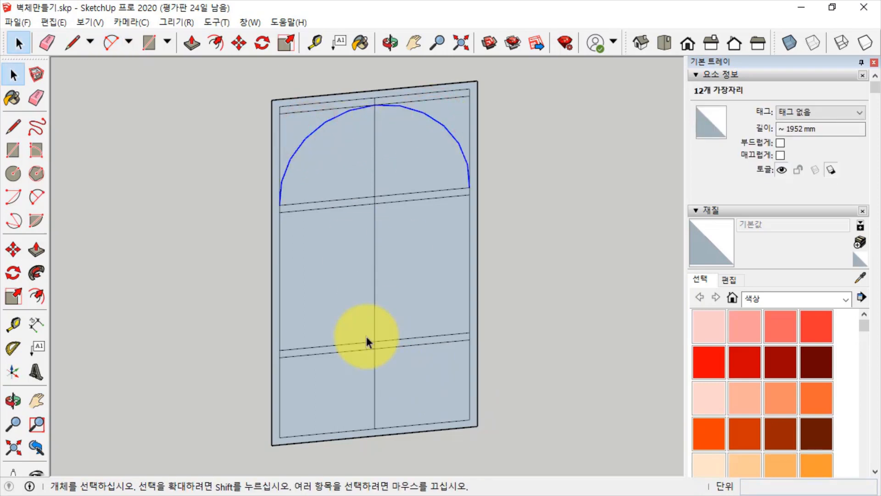
left_click(36, 297)
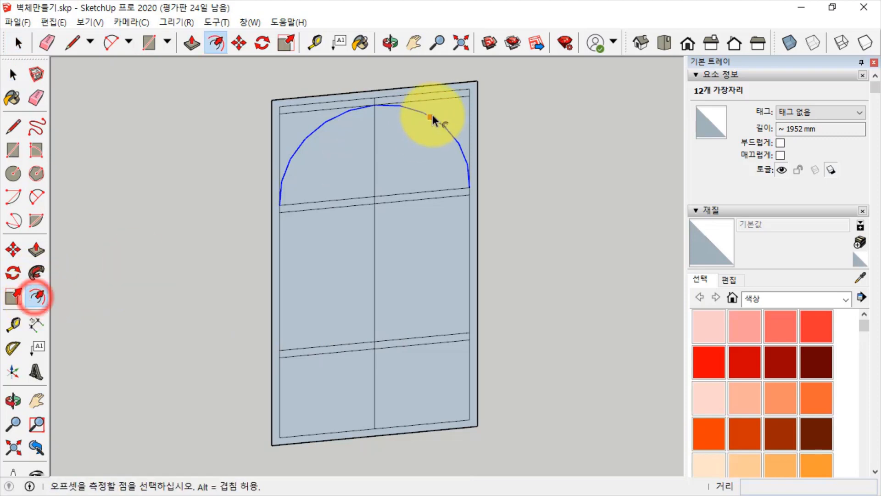
left_click(432, 115)
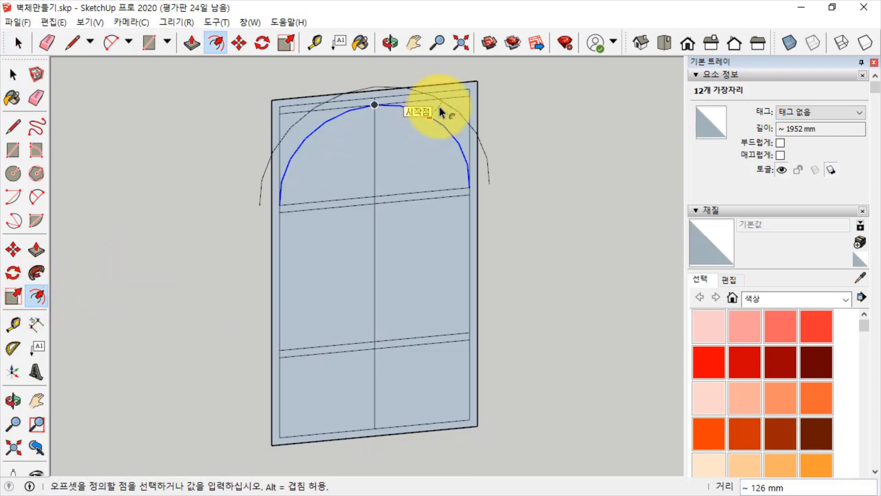
key("Return")
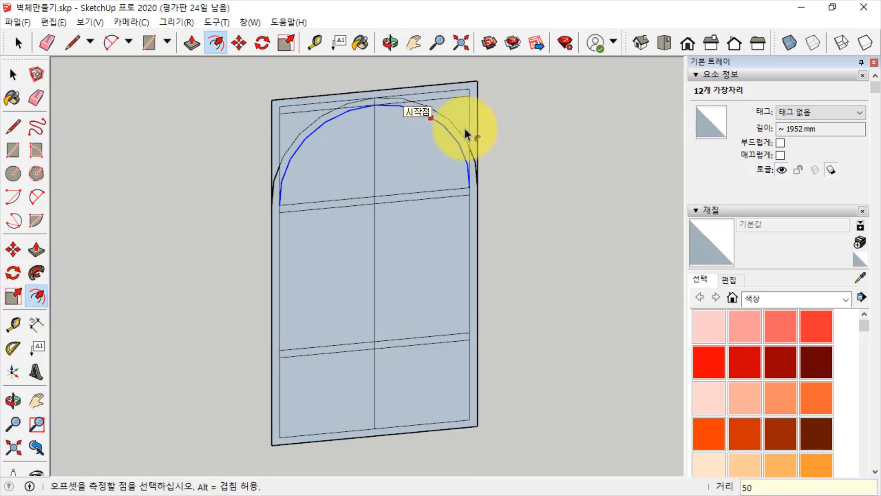
key("space")
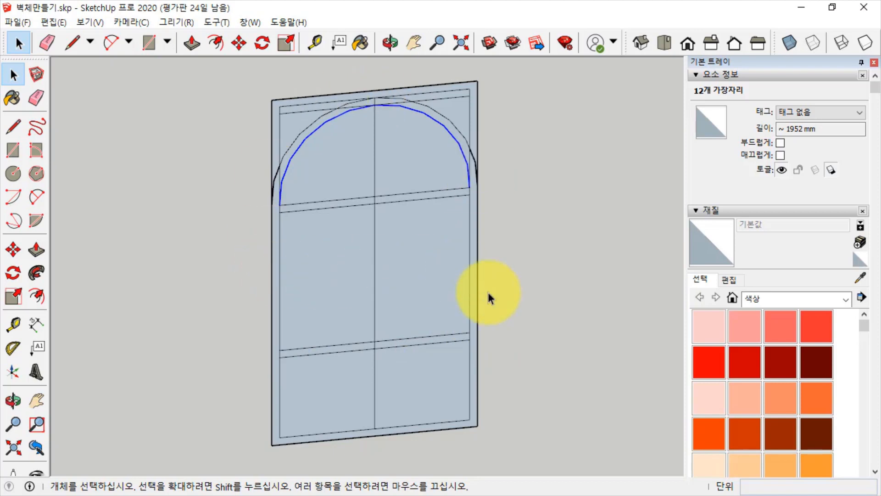
left_click(544, 253)
- Delete all pieces of the horizontal line 50 mm below the inner top edge that cross the arch
scroll(368, 114, "up", 4)
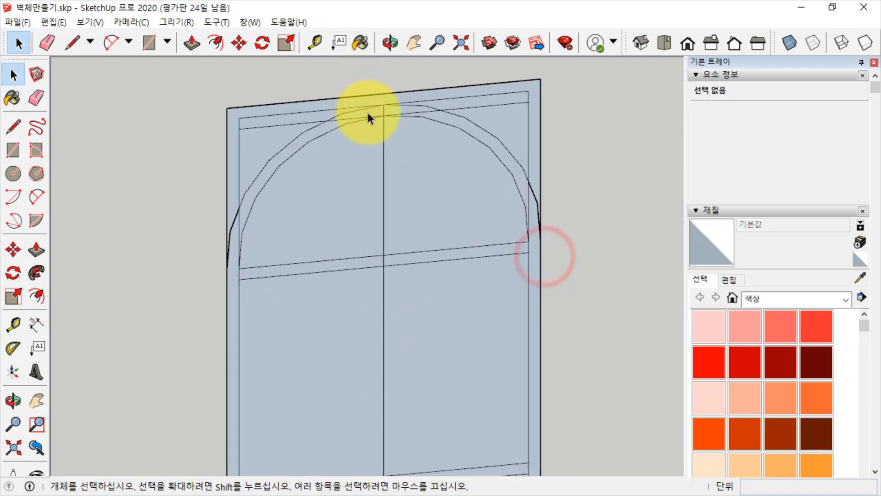
left_click(342, 119)
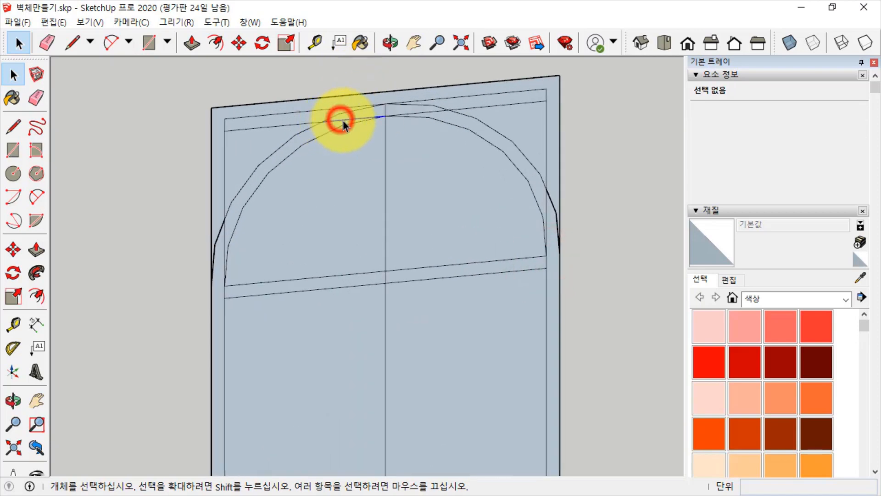
left_click(282, 124)
left_click(482, 105)
key("Delete")
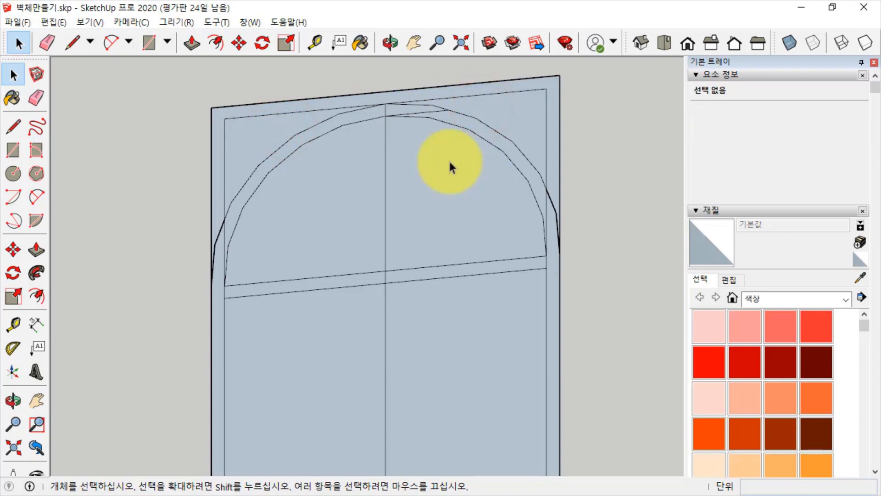
left_click(432, 113)
key("Delete")
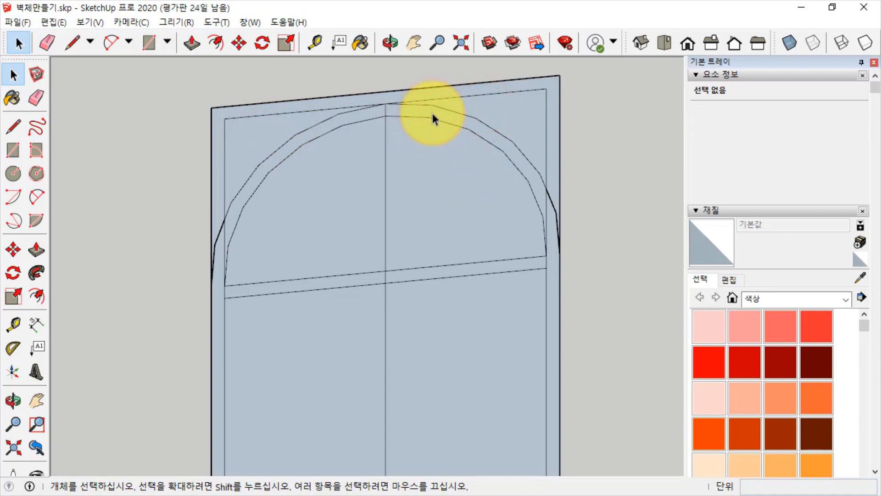
- Delete the inner side edges beside the arch below the outer arc and the outer arc's lower ends overlapping the frame
scroll(221, 245, "up", 2)
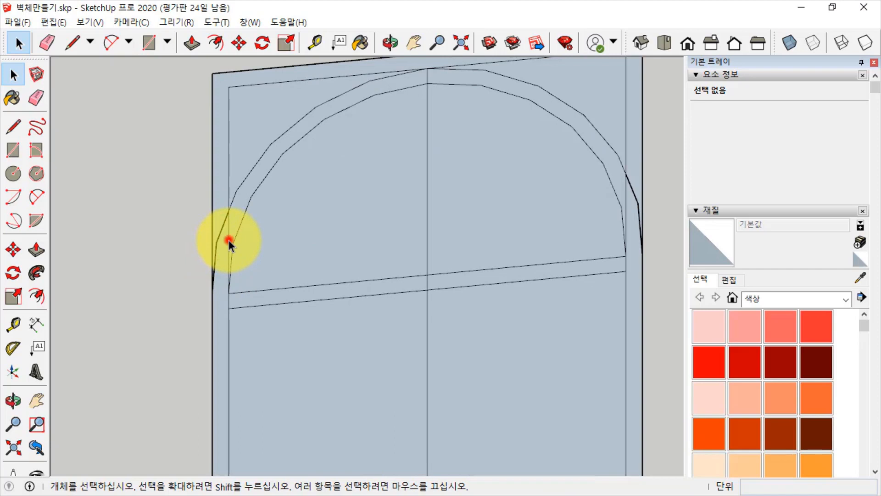
left_click(229, 241)
key("Delete")
left_click(625, 201)
key("Delete")
left_click(220, 232)
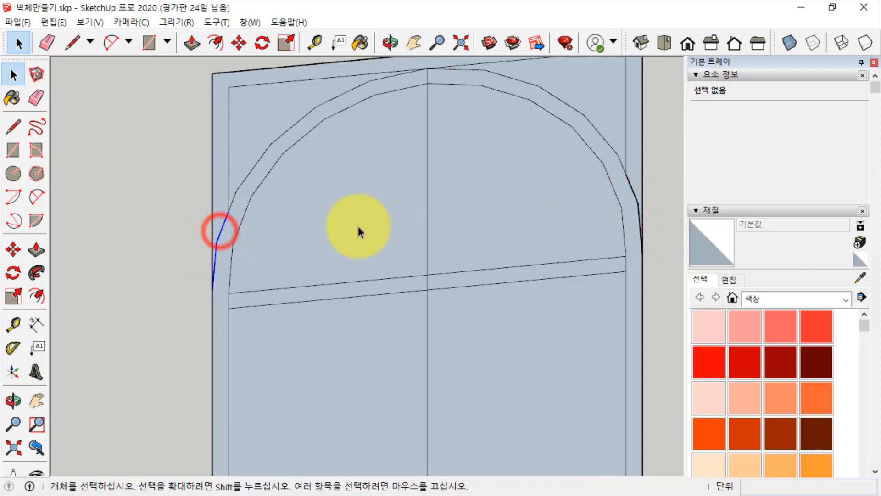
key("Delete")
left_click(634, 197)
key("Delete")
- Delete the short vertical edges at both ends of the upper and lower horizontal bars, joining the bars to the frame
scroll(593, 249, "down", 1)
left_click(261, 295)
key("Delete")
left_click(622, 262)
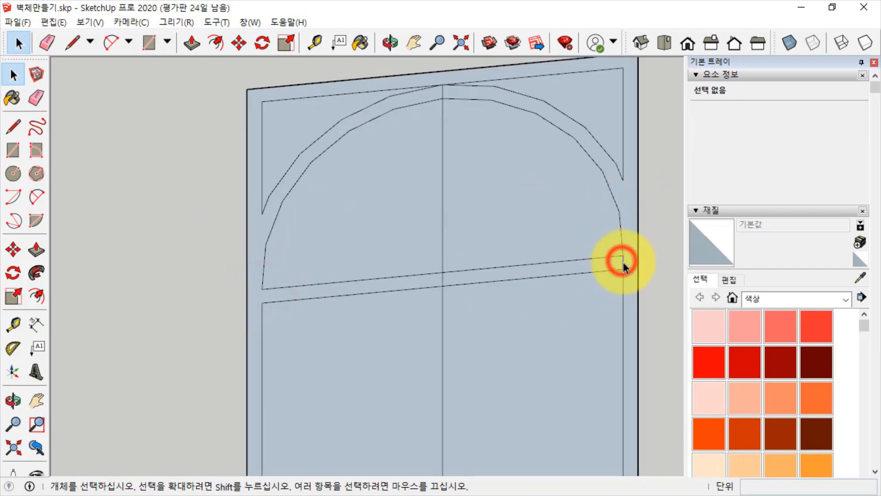
key("Delete")
scroll(454, 257, "down", 1)
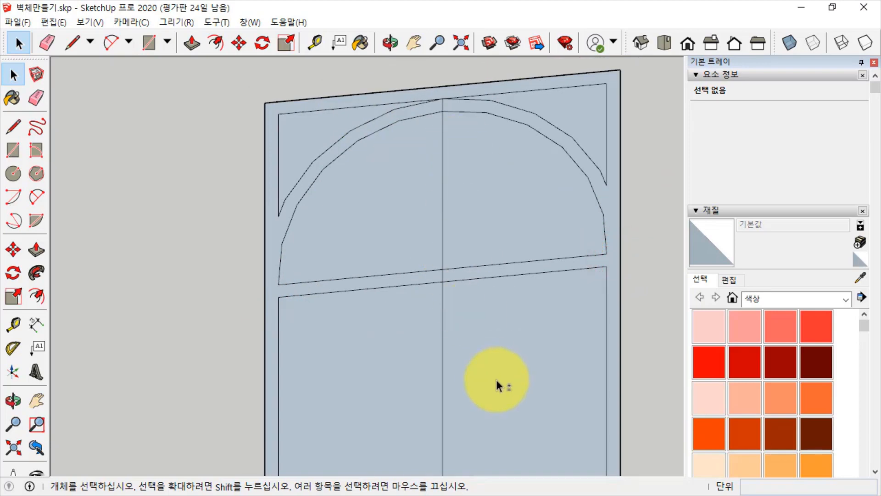
middle_click_drag(500, 354, 359, 309)
left_click(280, 285)
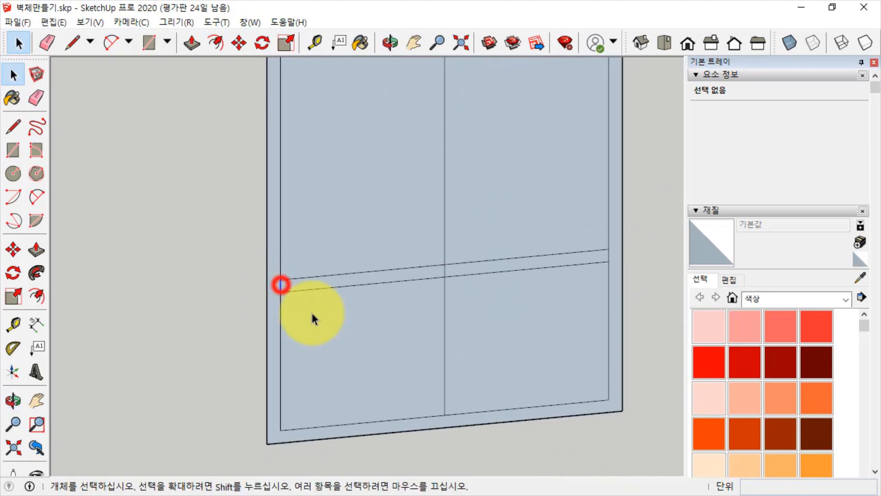
left_click(610, 255)
scroll(518, 338, "down", 1)
middle_click_drag(491, 186, 455, 338, "shift")
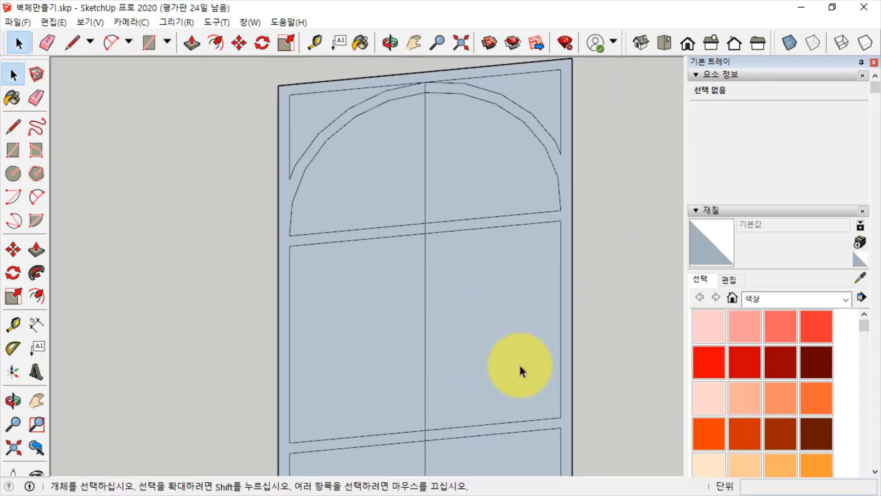
- Try to copy all segments of the vertical centre line 25 mm to the left along the red axis
left_click(425, 192)
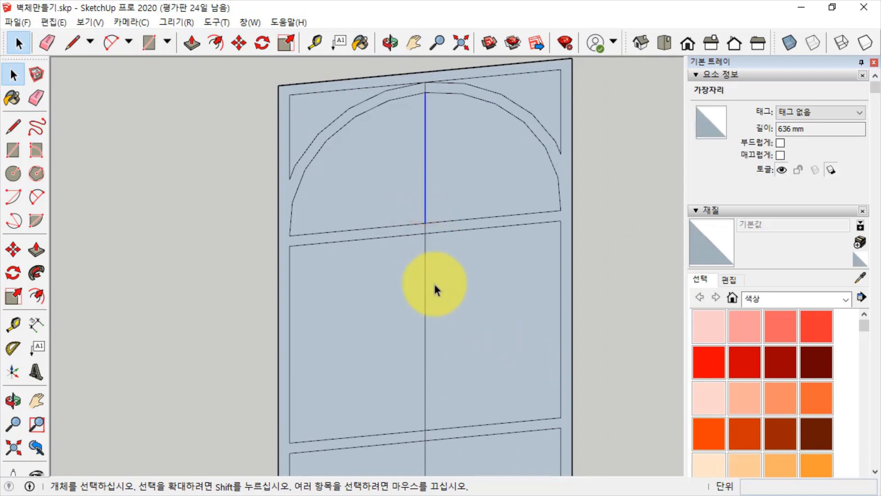
left_click(425, 88, "shift")
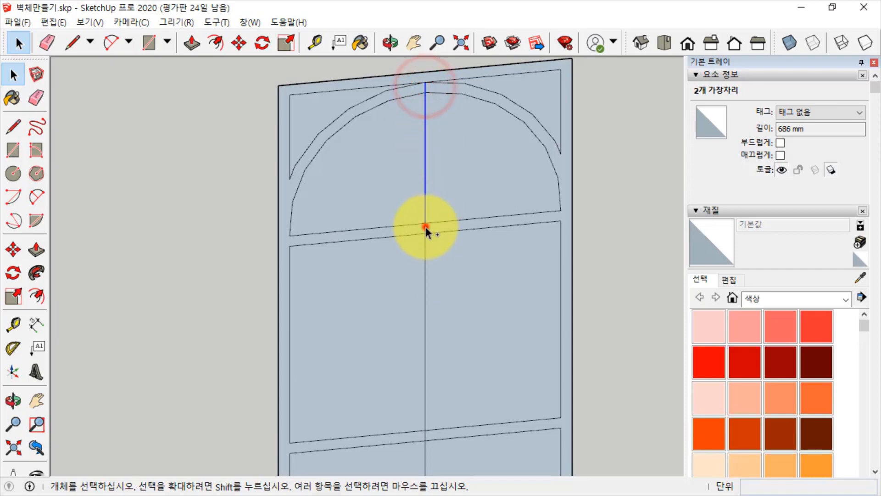
left_click(425, 227, "shift")
left_click(426, 259, "shift")
middle_click_drag(486, 359, 472, 197, "shift")
left_click(412, 272, "shift")
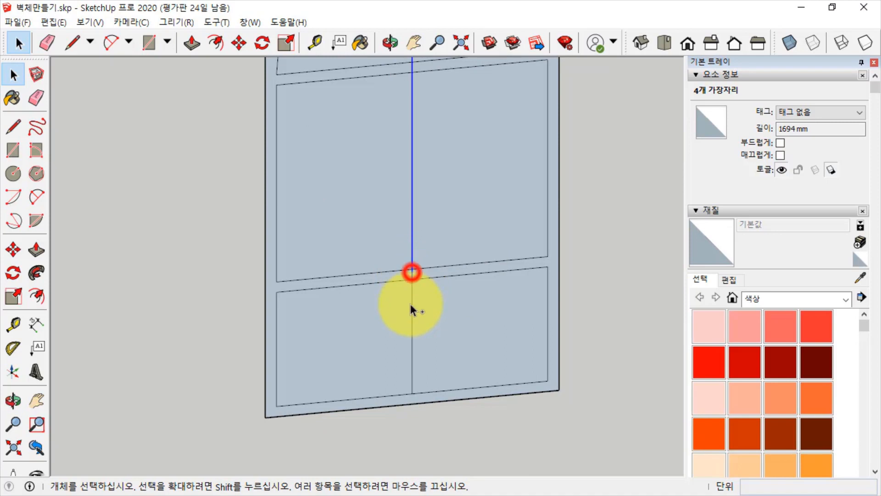
left_click(411, 321, "shift")
scroll(436, 343, "down", 1)
middle_click_drag(434, 172, 423, 289, "shift")
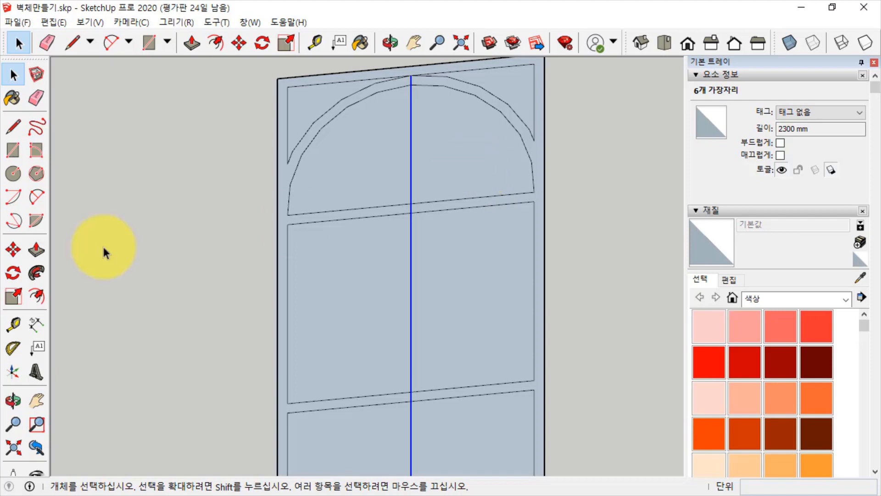
left_click(13, 250)
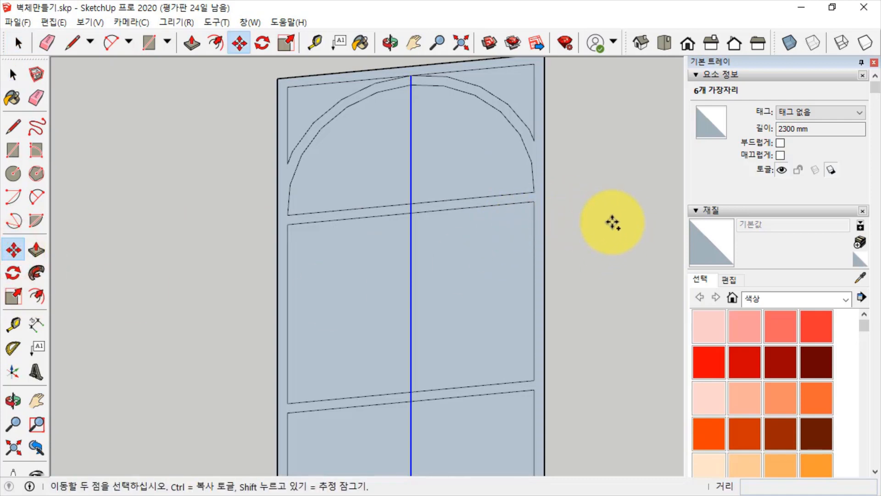
key("ctrl")
left_click(625, 200)
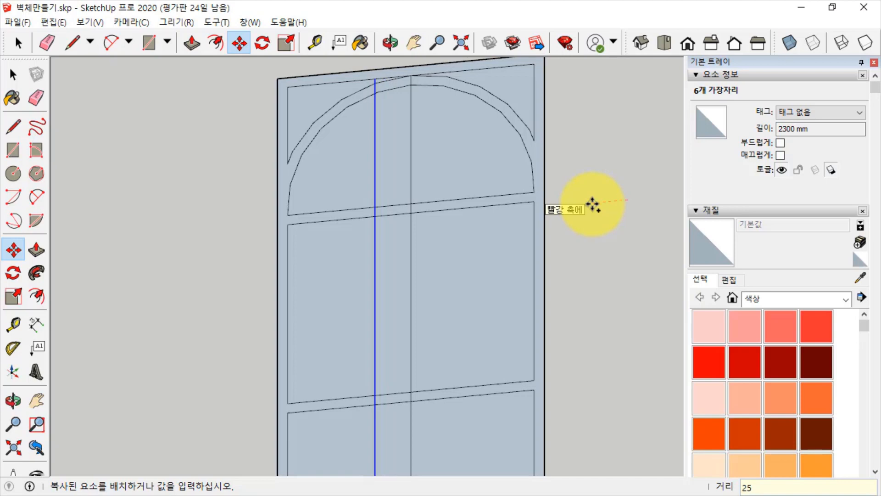
key("Return")
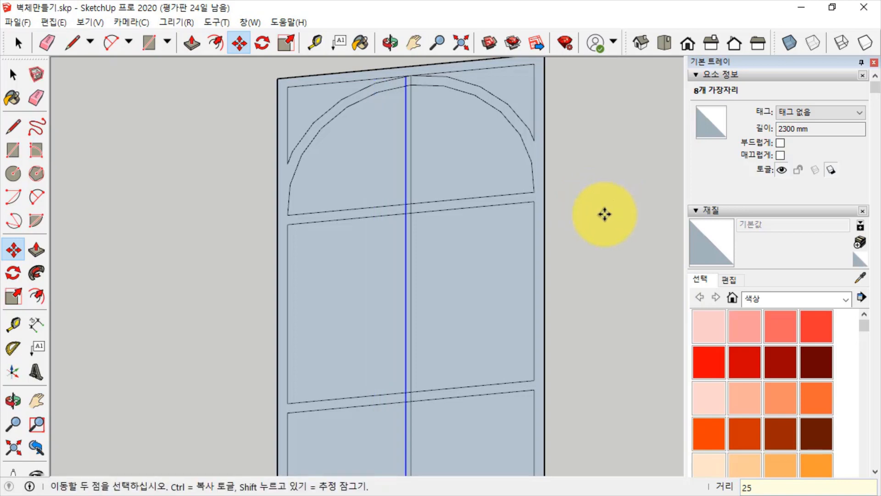
- Try to copy the offset line 25 mm to the right along the red axis and undo the centre line copies
left_click(583, 225)
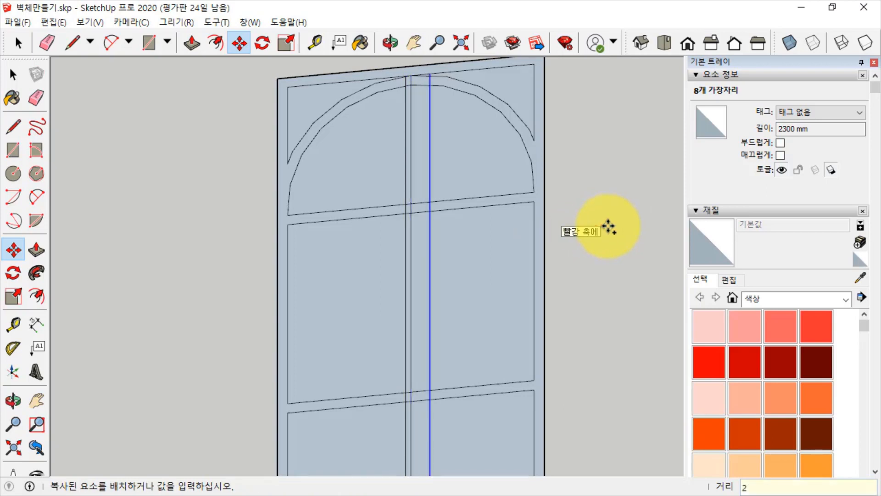
key("Return")
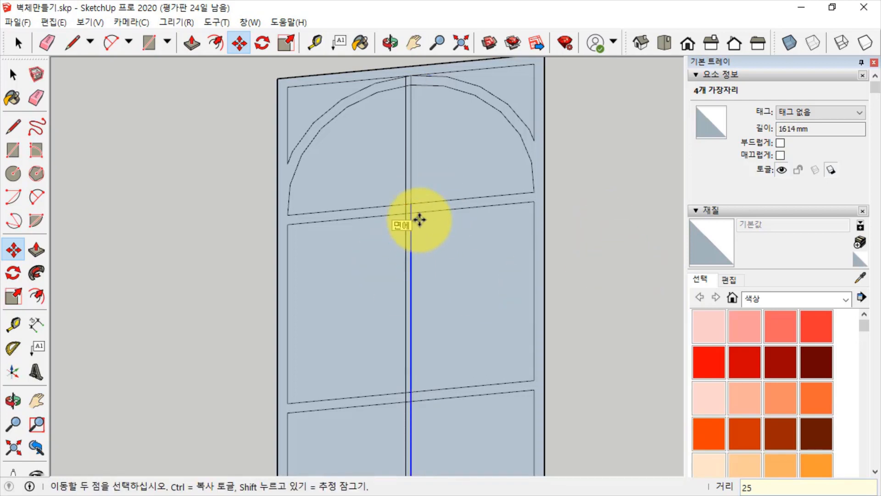
key("Escape")
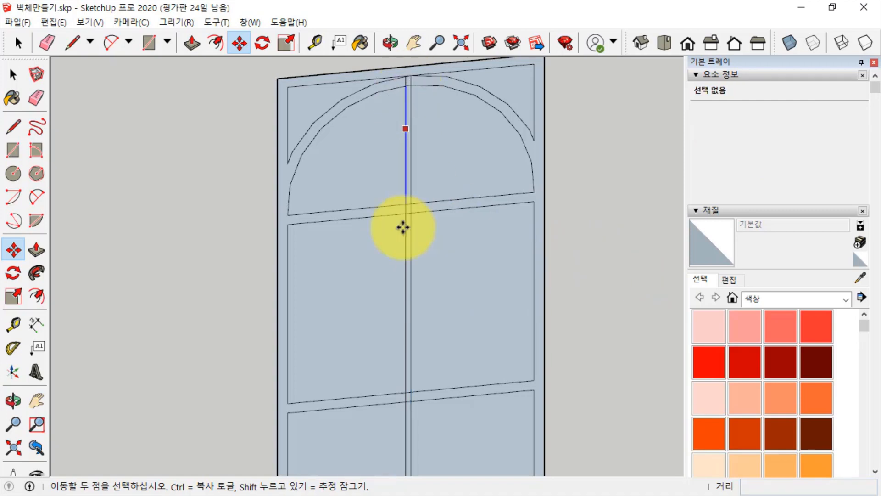
left_click(403, 296)
key("Escape")
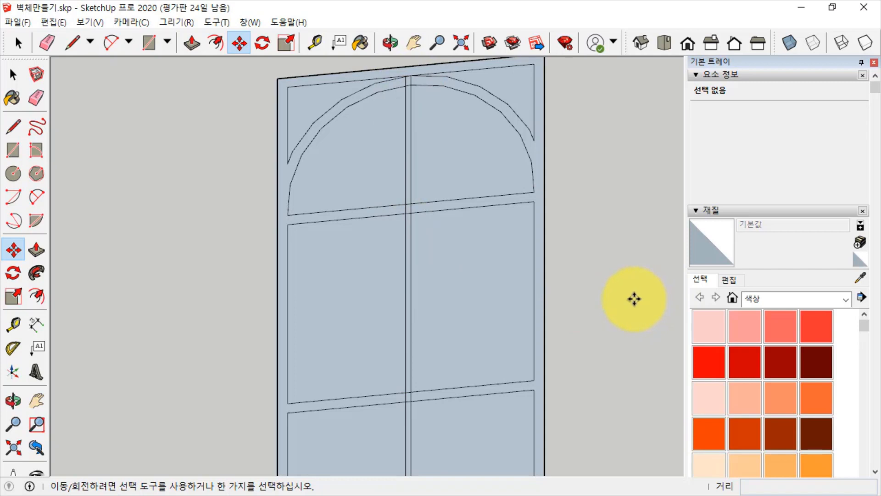
key("ctrl+z")
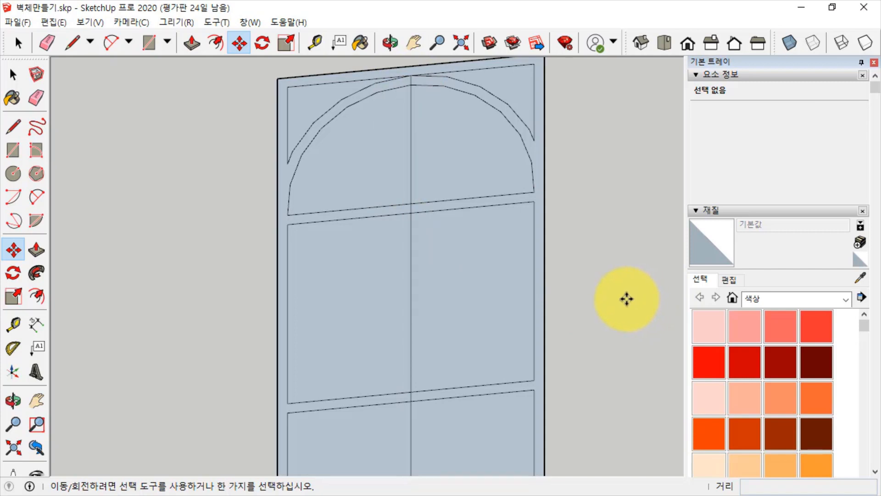
- Copy all six segments of the vertical centre line 25 mm to the left along the red axis
key("space")
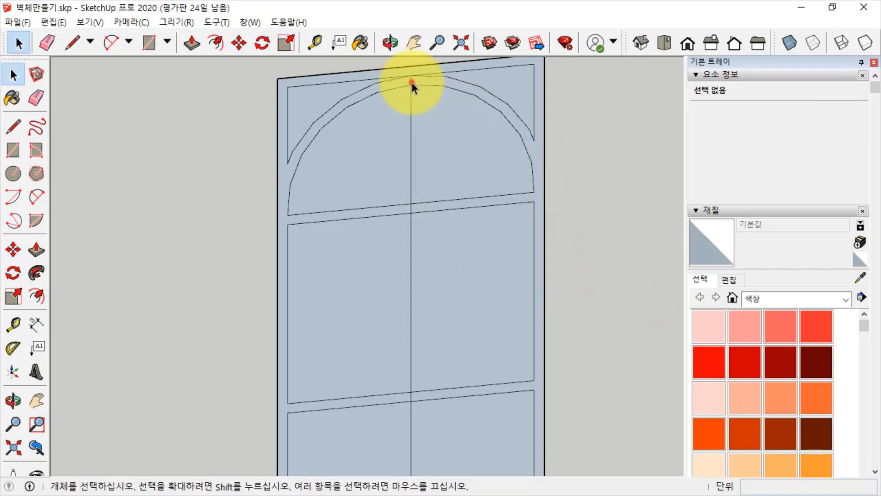
left_click(411, 82)
left_click(410, 139, "ctrl")
left_click(408, 204, "ctrl")
left_click(403, 206, "ctrl")
left_click(401, 205, "shift")
left_click(411, 208, "ctrl")
left_click(410, 238, "ctrl")
left_click(410, 398, "ctrl")
middle_click_drag(549, 387, 527, 209, "shift")
left_click(391, 252, "ctrl")
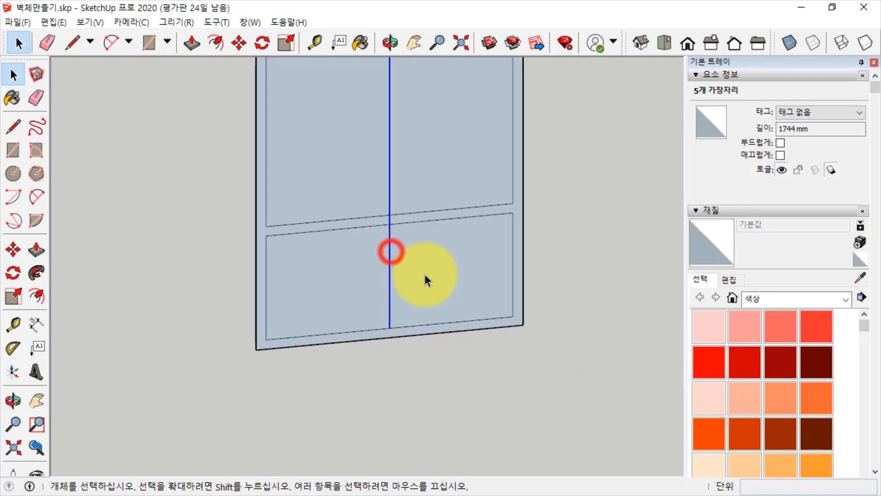
middle_click_drag(477, 143, 473, 342)
middle_click_drag(447, 224, 468, 251)
left_click(13, 249)
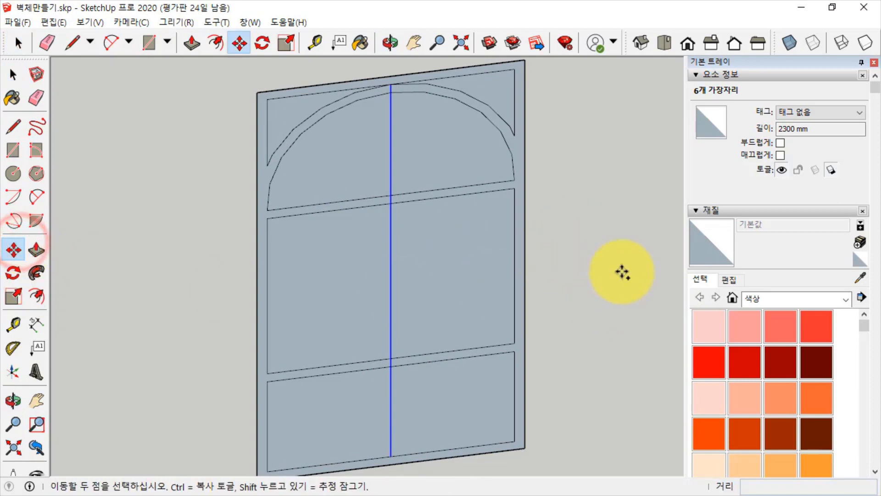
left_click(639, 237)
key("ctrl")
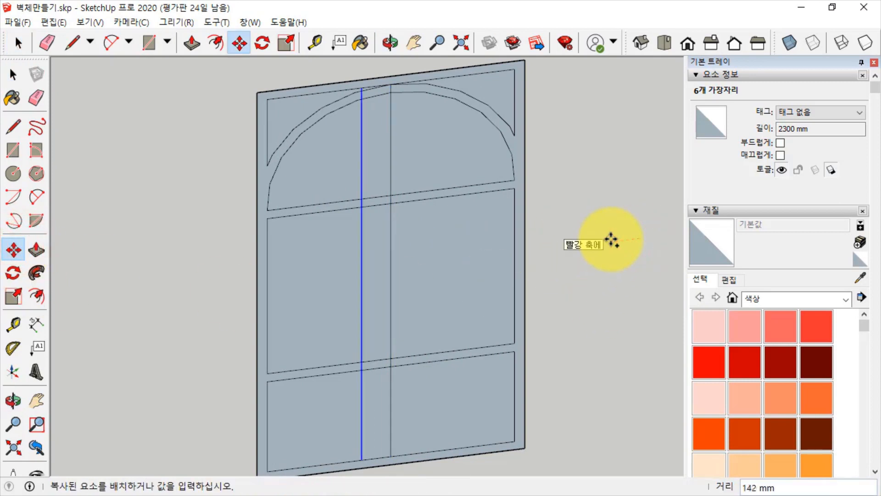
key("Return")
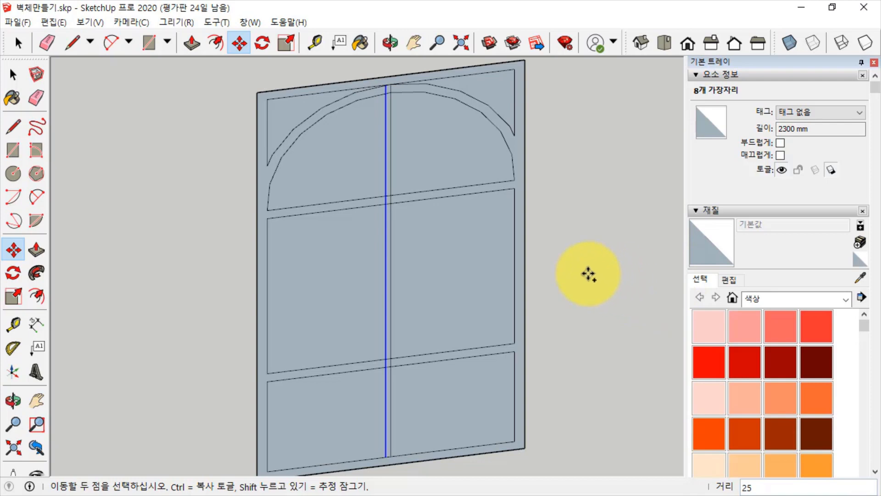
- Copy the left offset line 50 mm to the right along the red axis to form the bar's other side
left_click(583, 272, "ctrl")
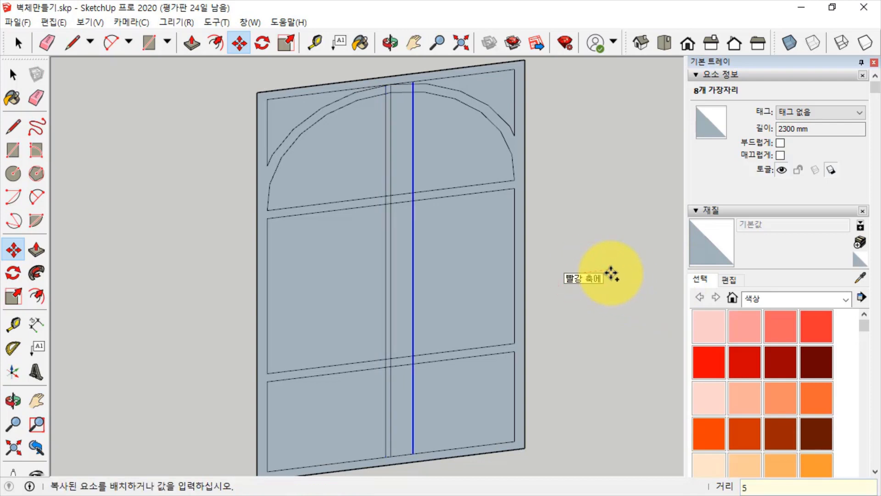
type("50")
key("Return")
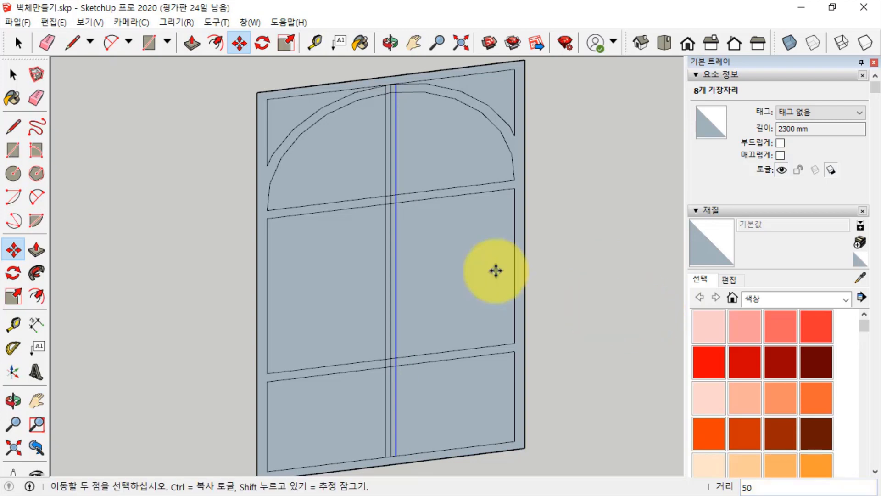
- Delete the centre line segment inside the arch band and the outer arc and frame edges between the two bar lines
key("space")
scroll(367, 88, "up", 5)
left_click(390, 84)
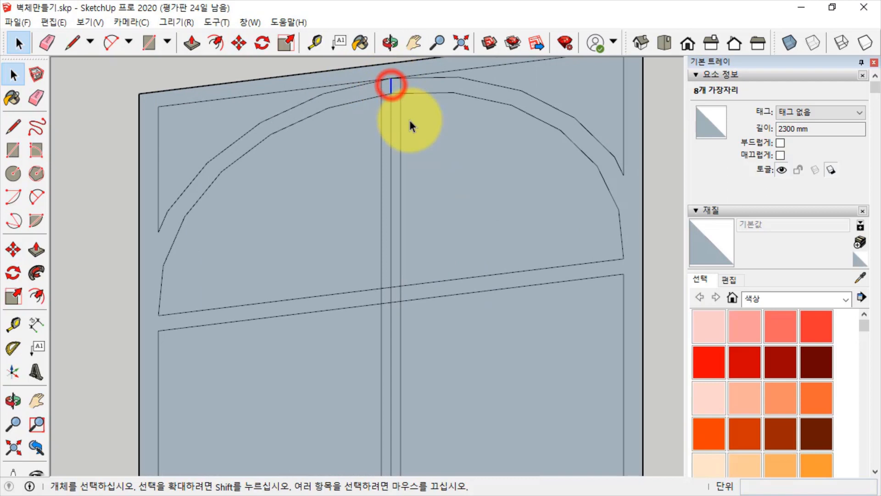
scroll(384, 71, "up", 2)
left_click(384, 73)
scroll(383, 72, "down", 3)
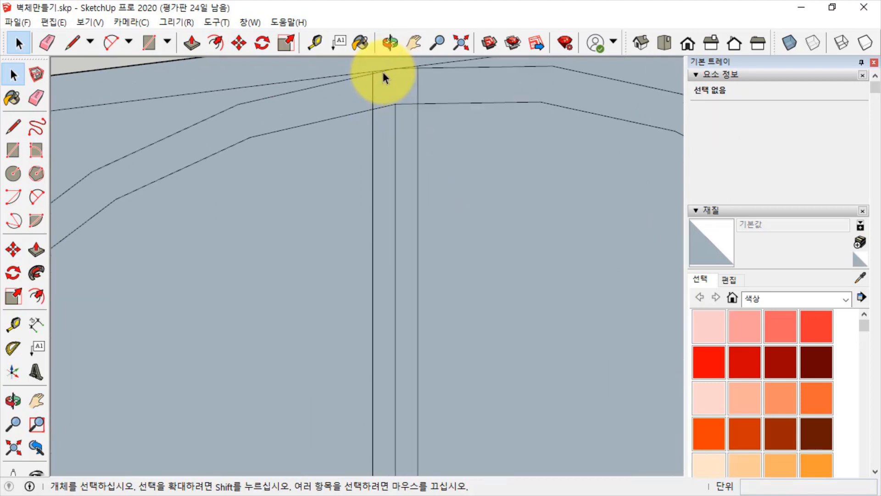
left_click(379, 74)
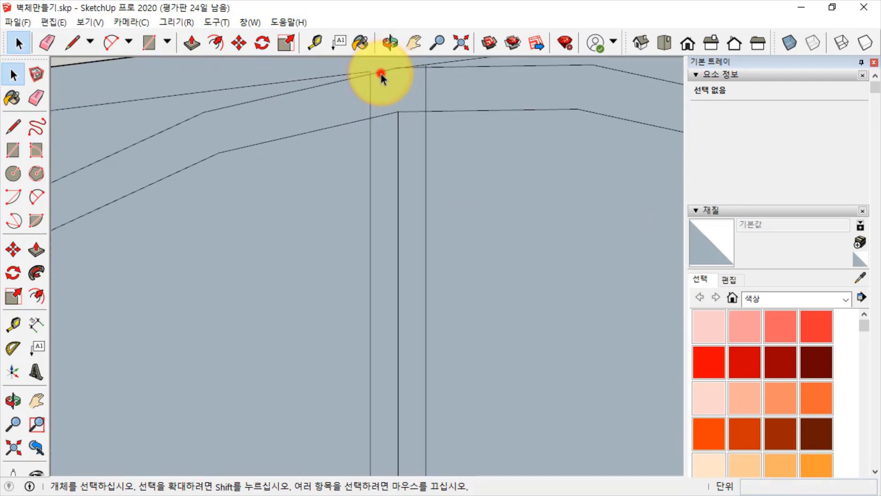
left_click(415, 69)
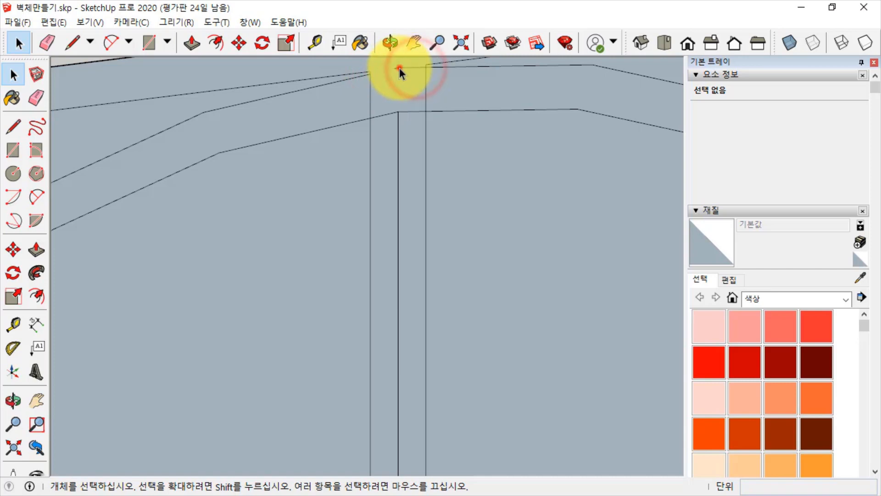
left_click(412, 68)
left_click(412, 67)
left_click(411, 67)
left_click(412, 69)
left_click(412, 69)
left_click(400, 70)
left_click(395, 69)
left_click(393, 63)
- Delete the centre line and inner arc pieces inside the vertical bar, plus the bar's side edges crossing the arch band
scroll(404, 138, "down", 2)
left_click(399, 160)
left_click(392, 118)
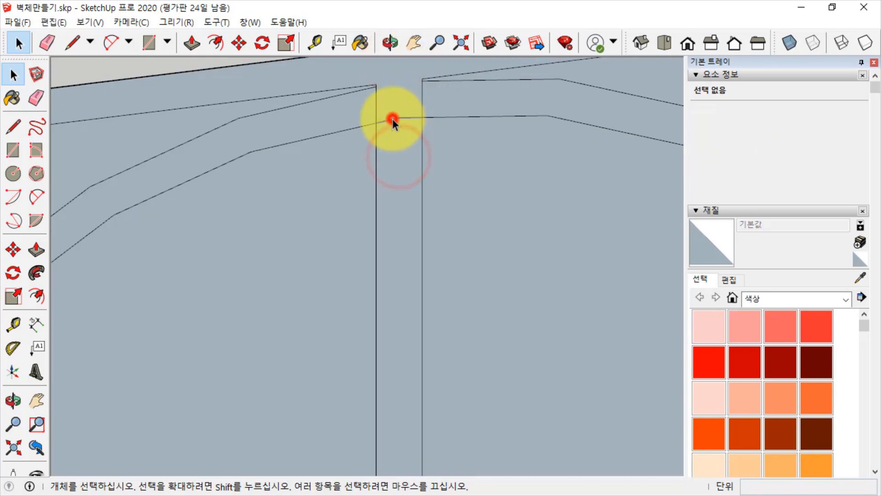
scroll(416, 121, "down", 3)
left_click(427, 113)
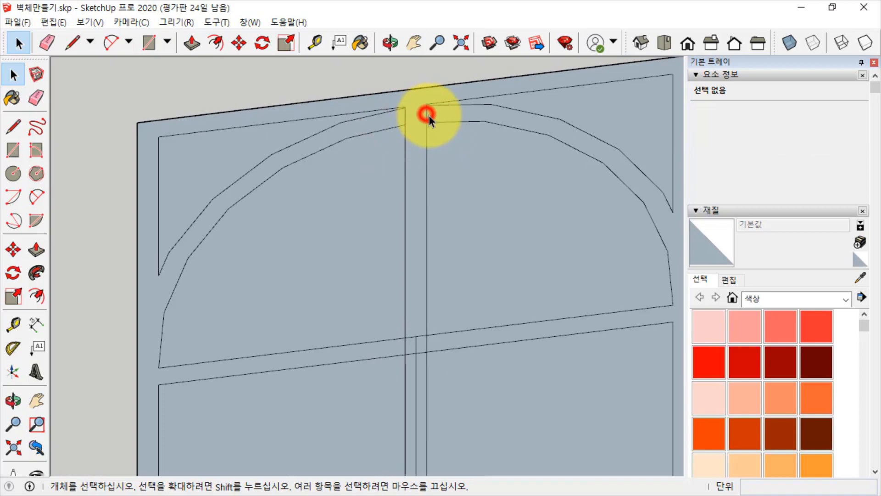
key("Delete")
left_click(406, 120)
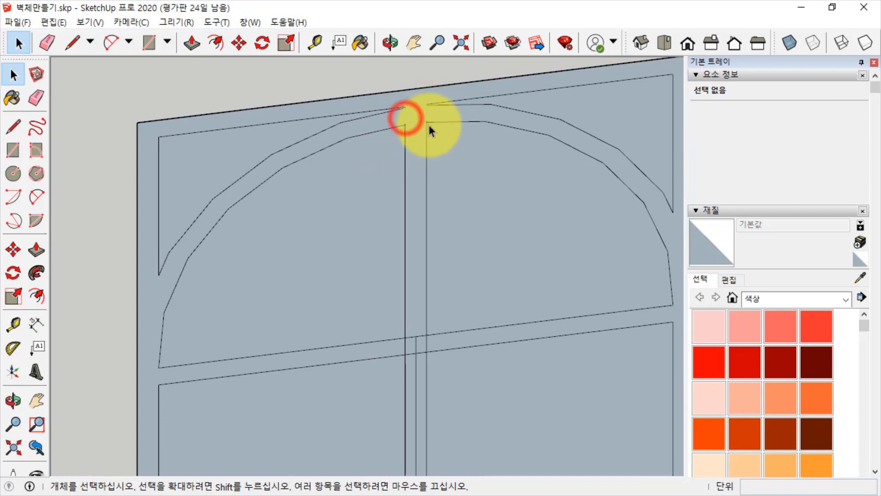
- Delete the overlapping edges where the vertical bar crosses the upper horizontal bar, and the centre line through the middle panes
scroll(436, 147, "down", 2)
middle_click_drag(503, 390, 498, 179, "shift")
scroll(425, 137, "up", 3)
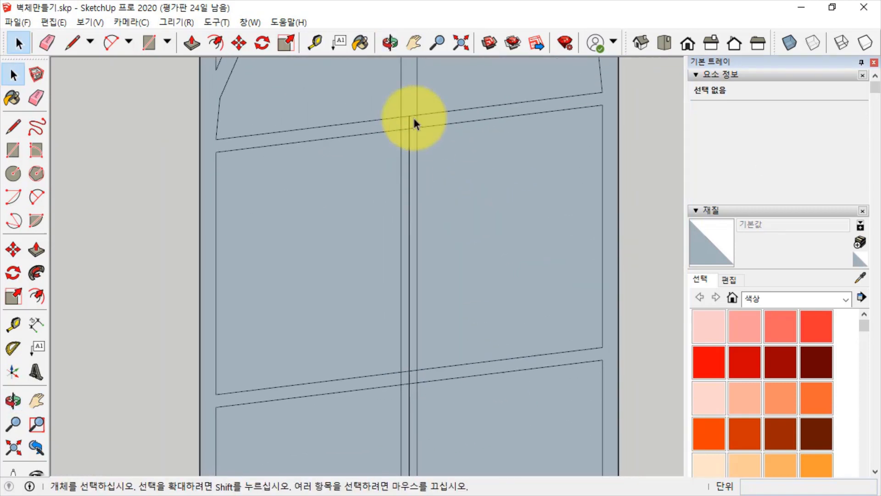
left_click(409, 127)
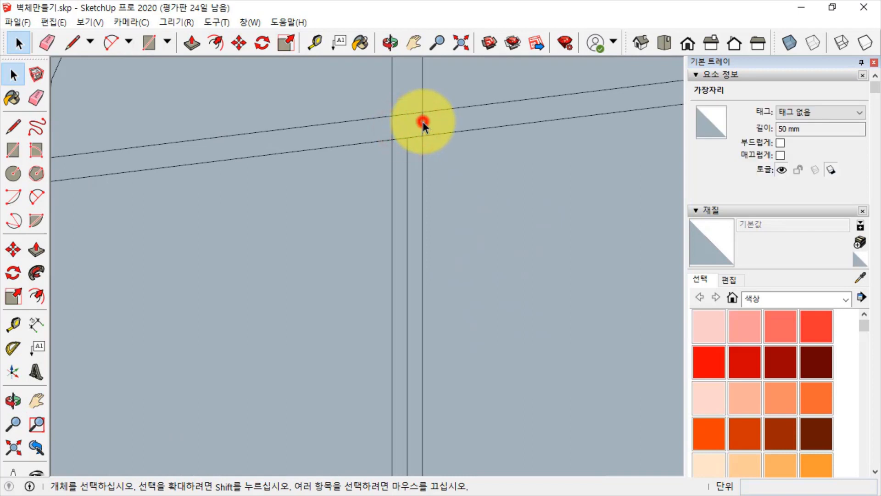
left_click(412, 114)
key("Delete")
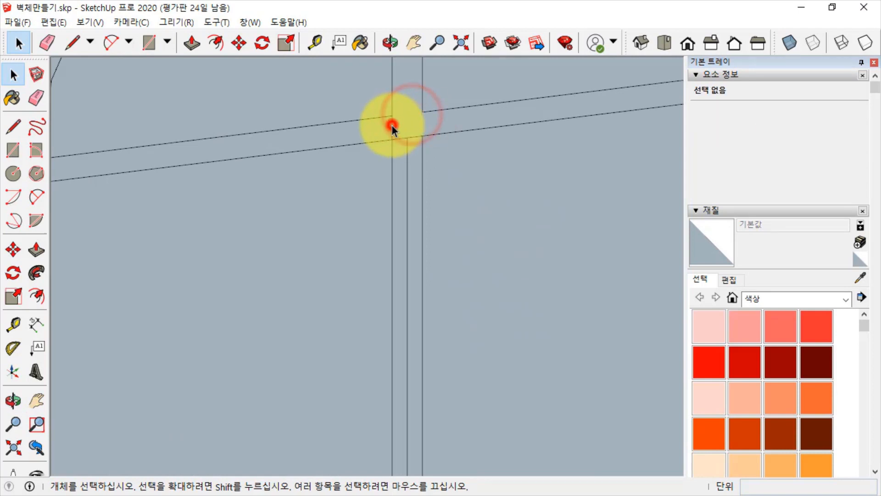
left_click(392, 125)
key("Delete")
left_click(397, 139)
key("Delete")
left_click(416, 137)
key("Delete")
left_click(409, 142)
key("Delete")
- Delete the overlapping edges where the vertical bar crosses the lower horizontal bar
scroll(425, 118, "down", 3)
middle_click_drag(447, 359, 448, 128, "shift")
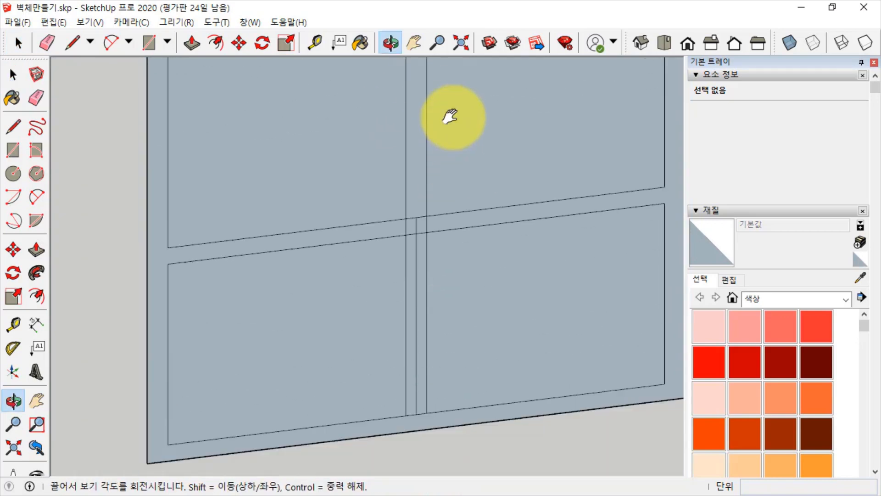
scroll(413, 196, "up", 3)
left_click(412, 189)
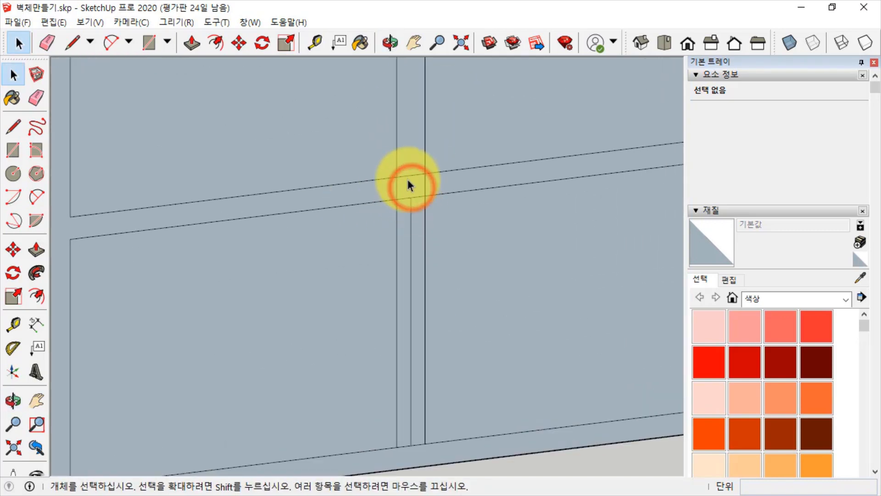
left_click(407, 178)
key("Delete")
left_click(425, 186)
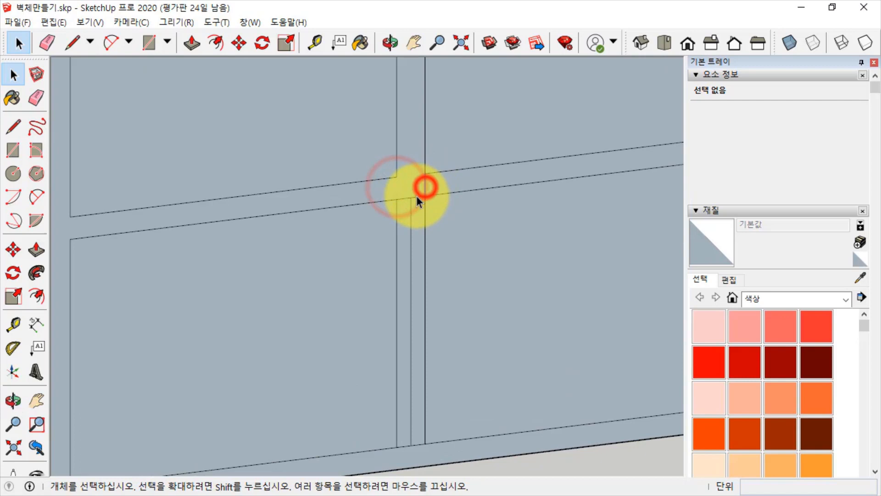
key("Delete")
left_click(417, 197)
key("Delete")
left_click(403, 199)
key("Delete")
- Delete the remaining centre line between the bottom panes and the short edge closing the vertical bar's lower end
left_click(412, 210)
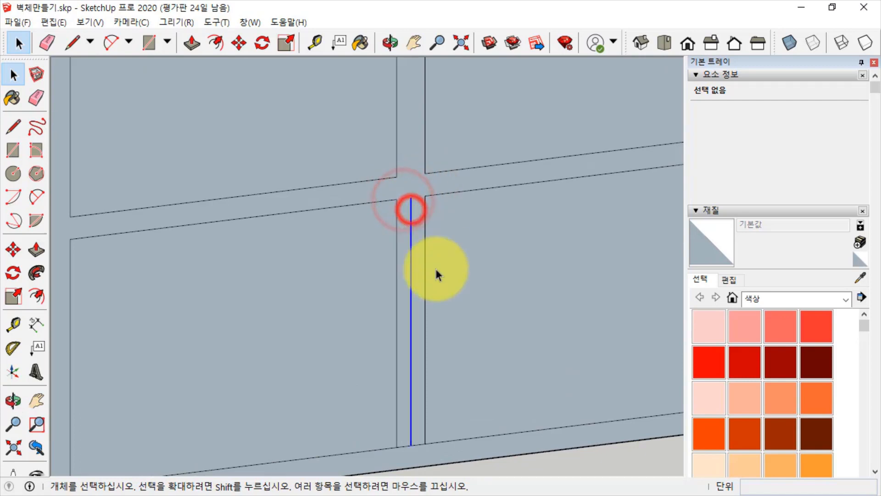
key("Delete")
left_click(411, 447)
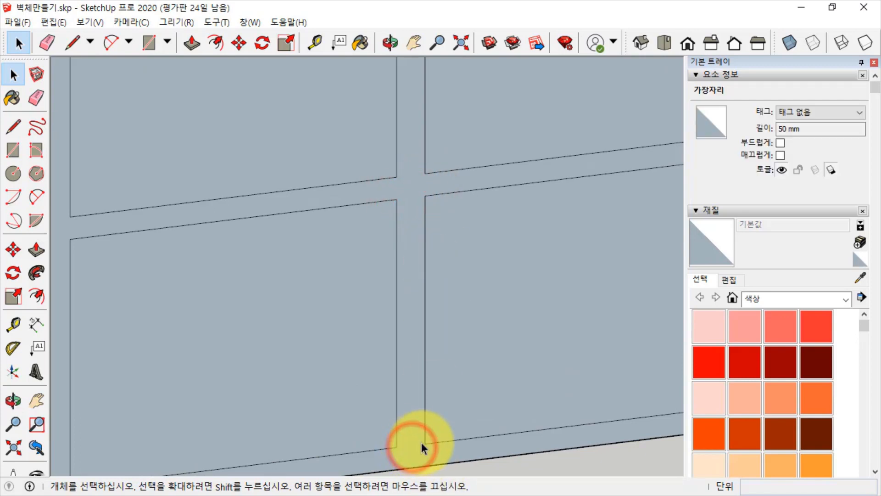
key("Delete")
- Check that the joined frame and the individual panes can be selected as separate faces
scroll(447, 276, "down", 5)
scroll(468, 390, "down", 2)
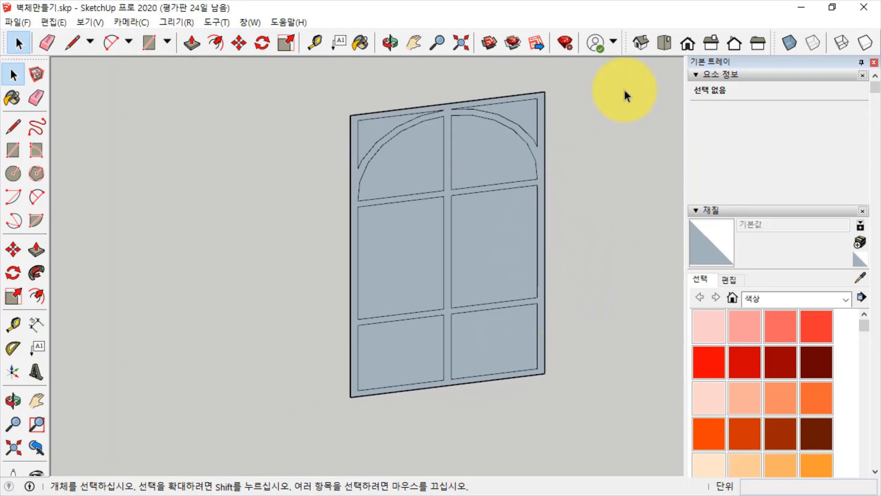
scroll(545, 162, "up", 1)
key("o")
left_click_drag(567, 217, 374, 157)
key("space")
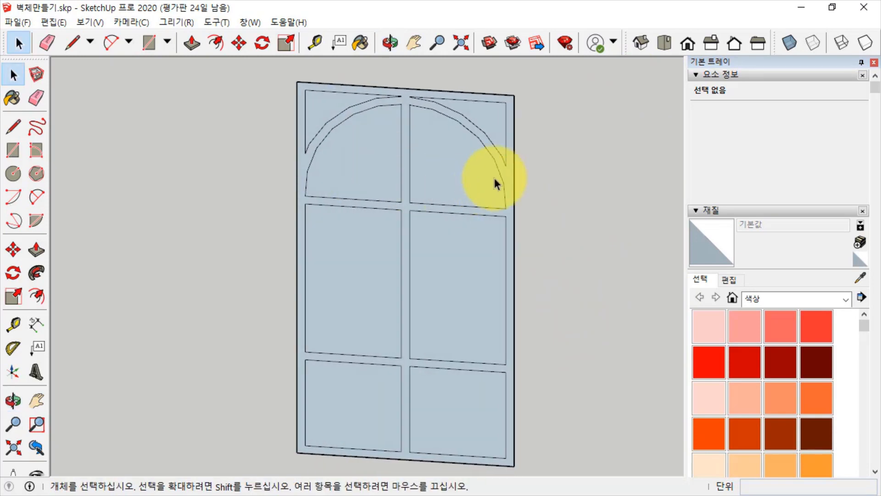
left_click(507, 174)
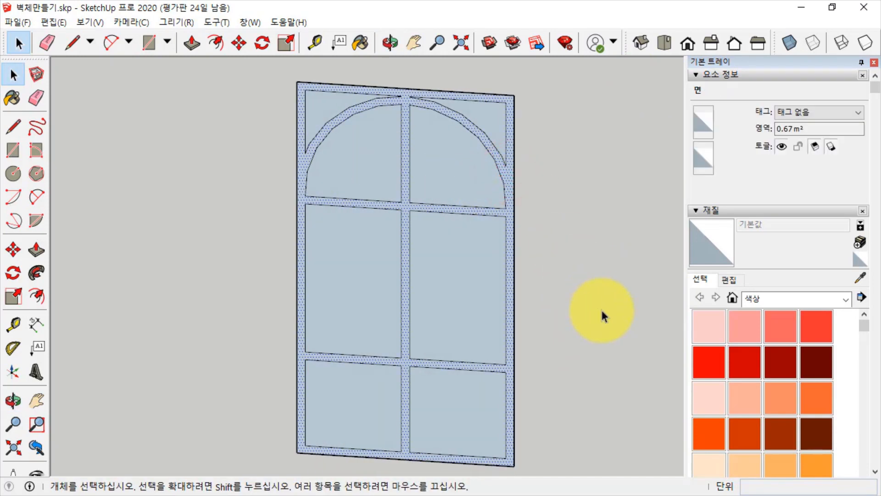
left_click(464, 161)
left_click(375, 158)
left_click(331, 98)
left_click(366, 251)
left_click(441, 267)
left_click(459, 420)
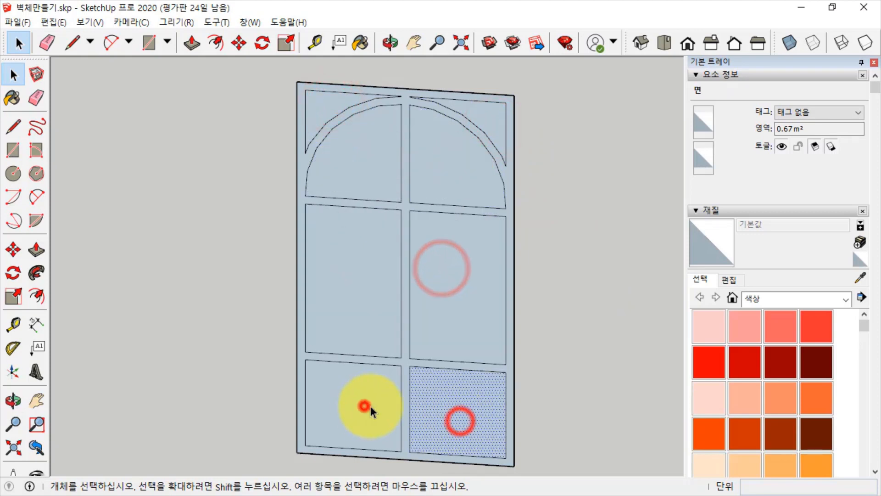
left_click(358, 406)
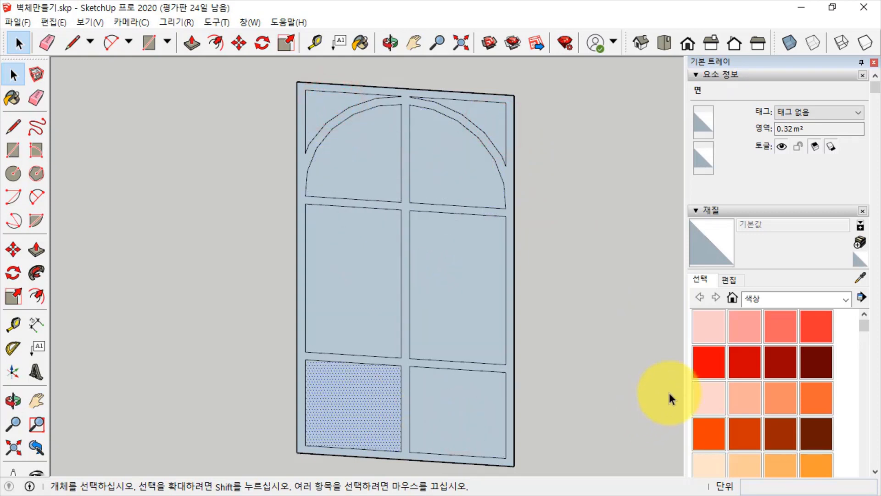
left_click(589, 304)
- Push/Pull the window frame face forward by 50 mm, leaving the panes in place
left_click(36, 250)
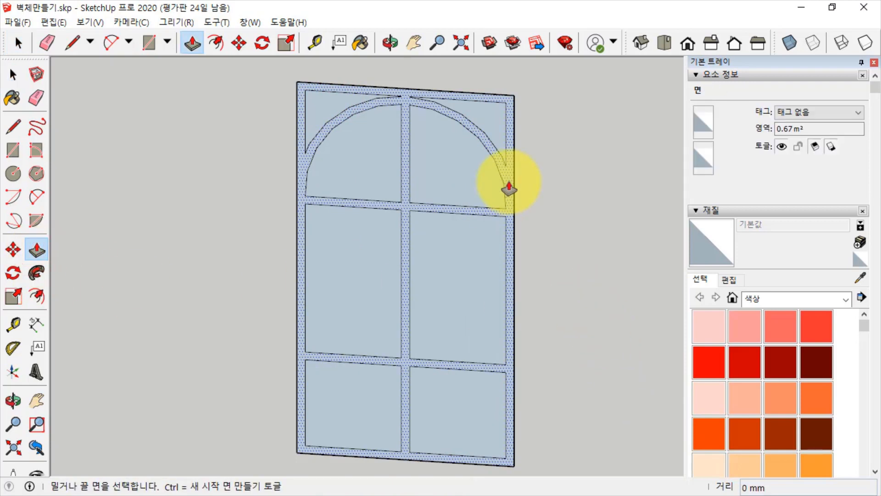
left_click_drag(509, 188, 502, 202)
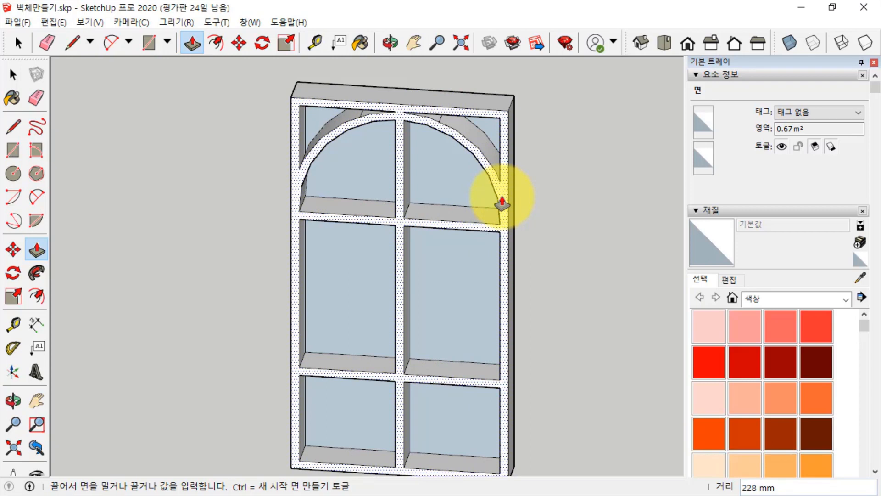
mouse_move(502, 202)
left_mouse_down()
mouse_move(507, 189)
mouse_move(503, 204)
left_mouse_up()
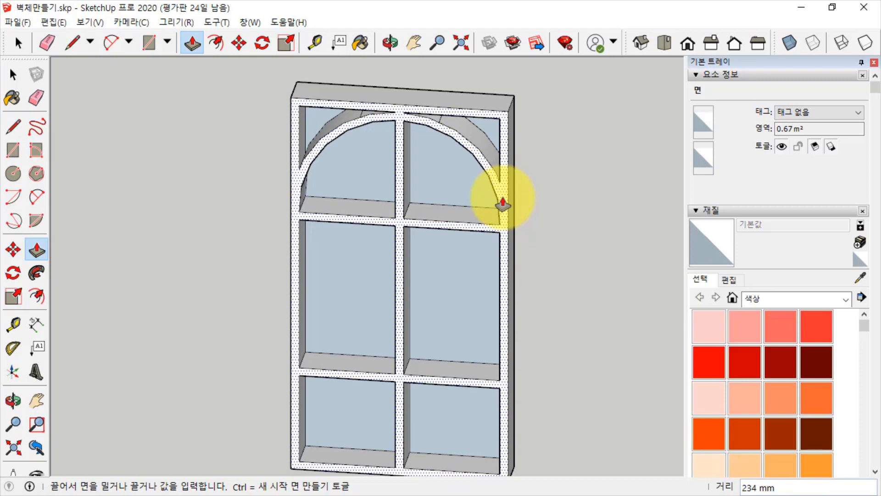
mouse_move(503, 203)
left_mouse_down()
mouse_move(507, 178)
mouse_move(489, 225)
mouse_move(500, 191)
mouse_move(497, 204)
left_mouse_up()
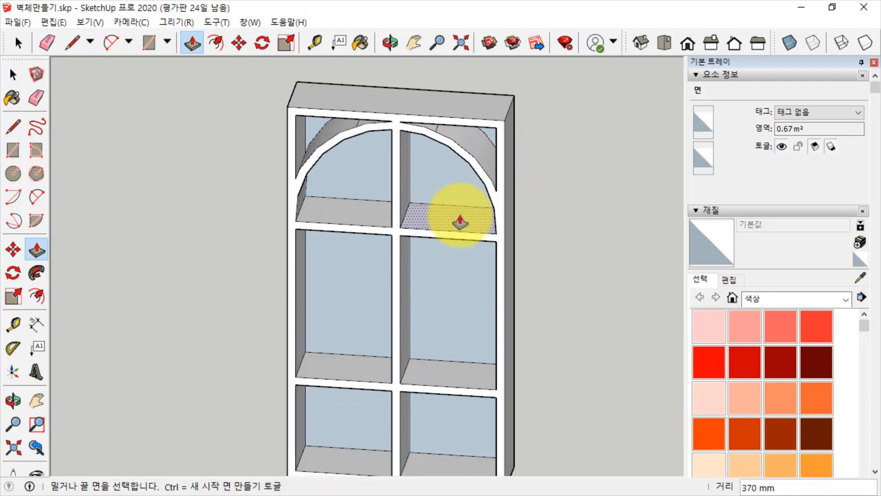
key("Return")
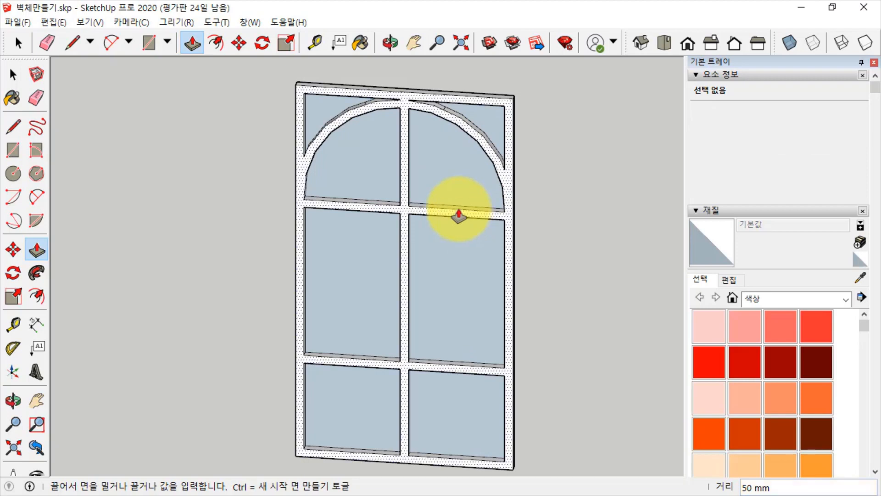
key("space")
triple_click(507, 183)
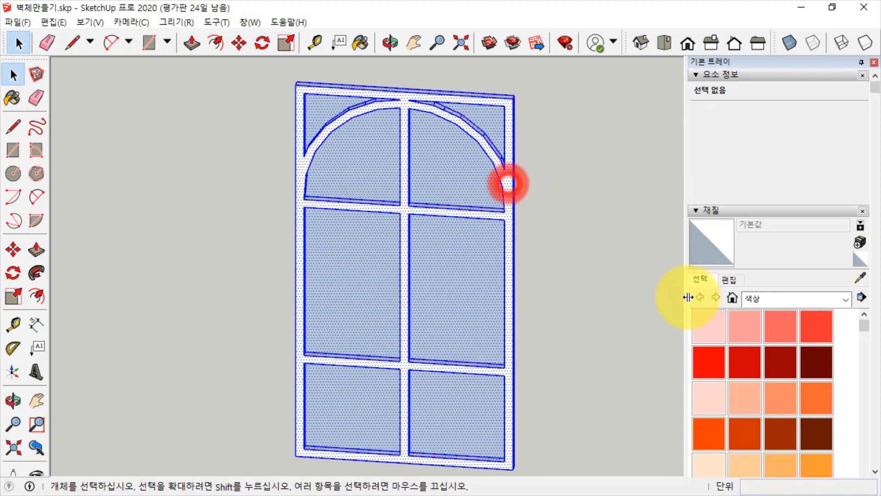
left_click(568, 235)
triple_click(507, 181)
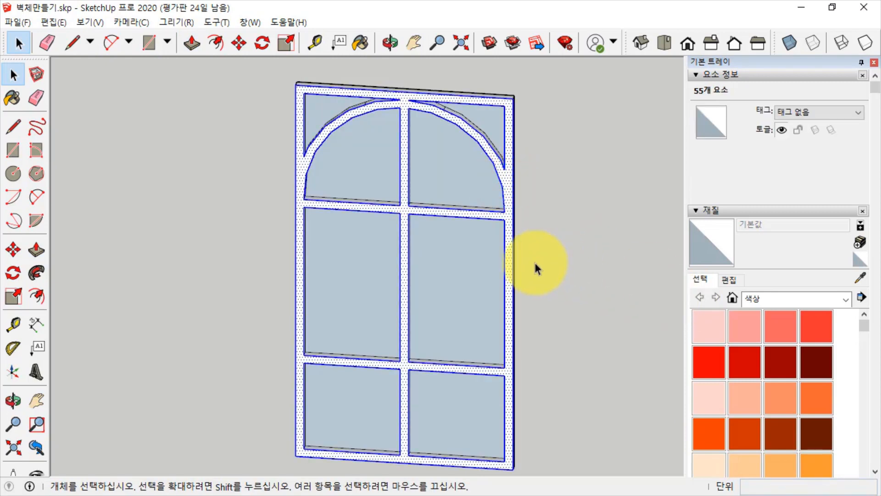
middle_click_drag(525, 258, 494, 250, "shift")
left_click(571, 252)
- Select all the connected window geometry and exclude the eight glass pane faces from the selection
triple_click(484, 187)
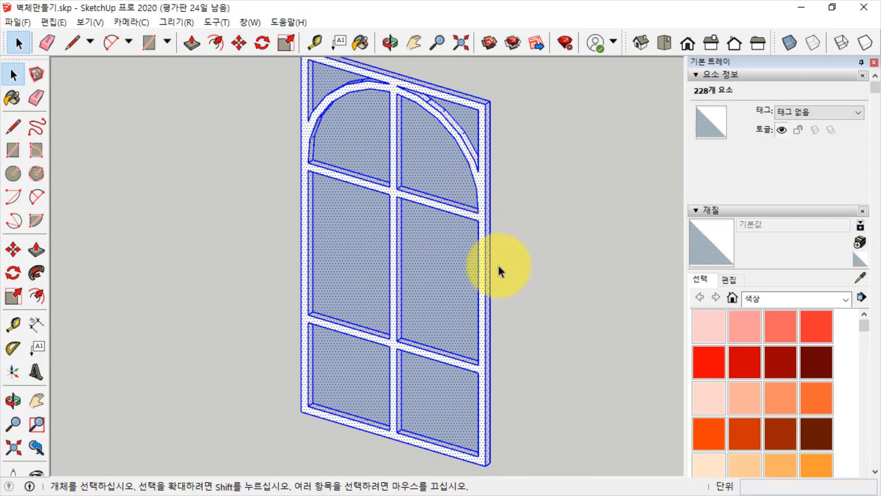
mouse_move(494, 268)
middle_mouse_down()
mouse_move(268, 246)
mouse_move(336, 257)
mouse_move(495, 253)
middle_mouse_up()
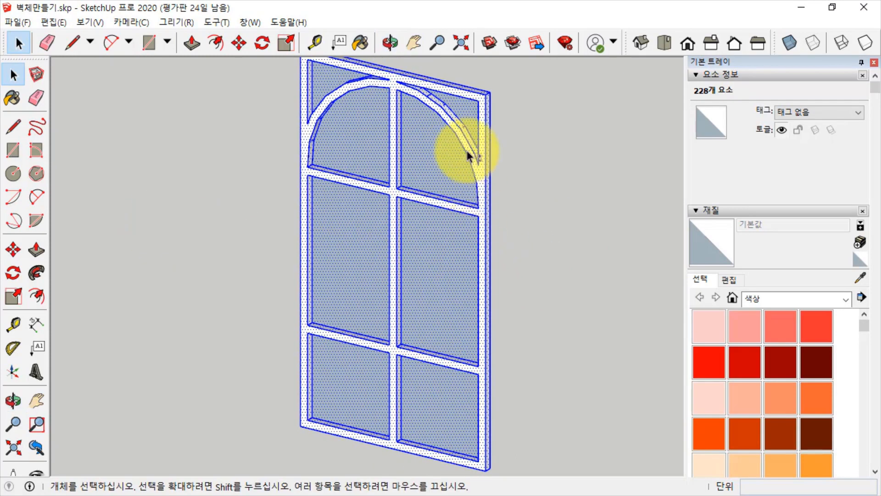
left_click(432, 169, "shift")
left_click(360, 142, "shift")
left_click(320, 78, "shift")
left_click(346, 260, "shift")
left_click(429, 255, "shift")
left_click(428, 413, "shift")
left_click(335, 391, "shift")
- Check the frame selection in X-ray display, restore the shaded display and make the selected frame a group
middle_click_drag(476, 308, 587, 290)
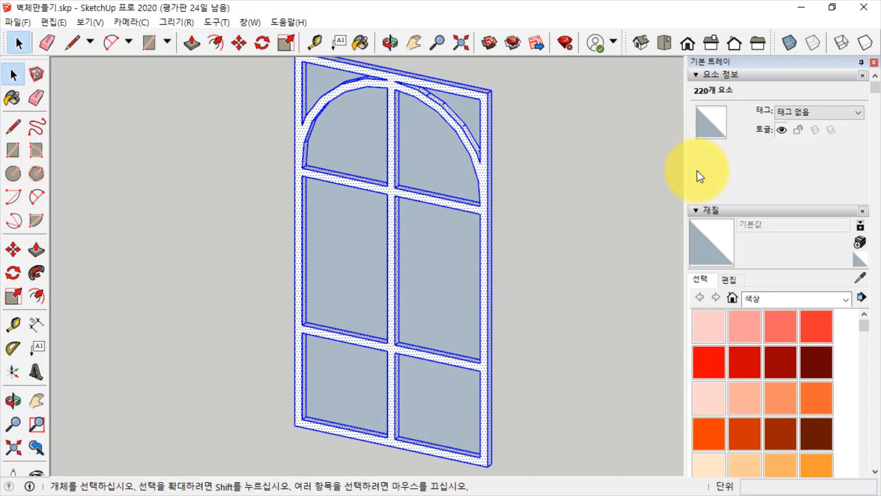
left_click(791, 43)
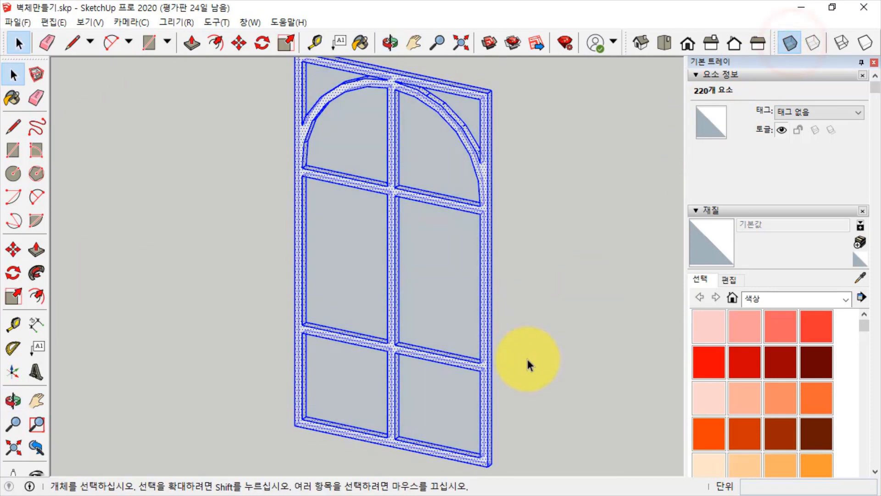
left_click(790, 43)
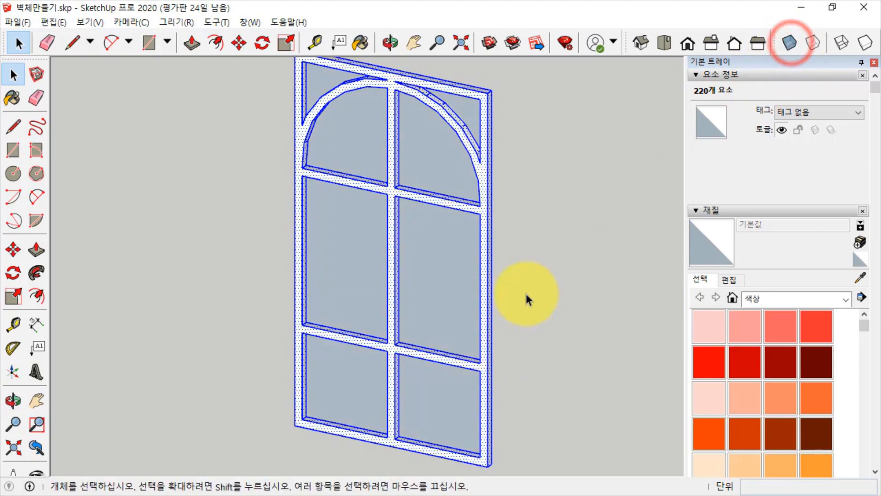
right_click(482, 164)
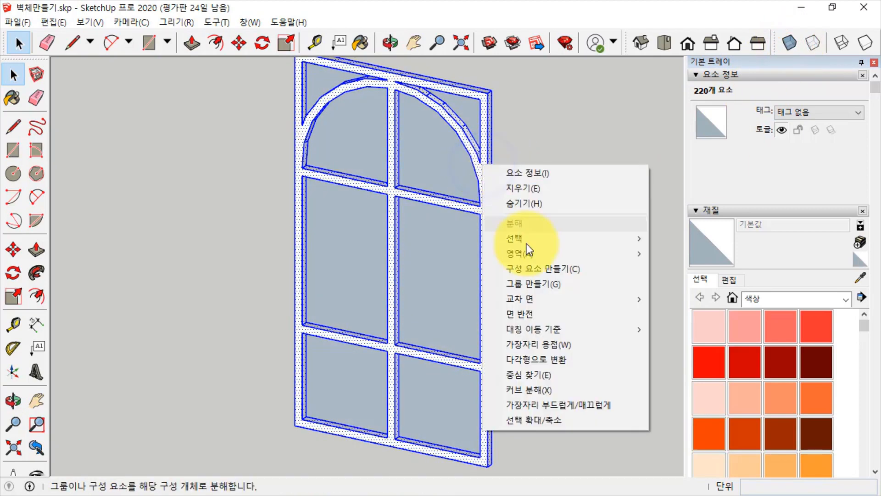
left_click(539, 283)
left_click(519, 175)
left_click(487, 166)
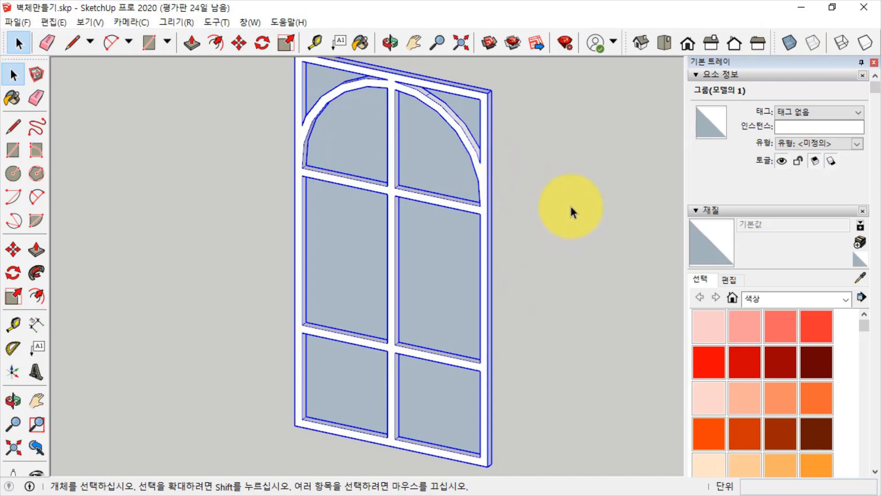
- Check that the glass panes can be selected individually, separate from the grouped frame
left_click(578, 226)
double_click(436, 156)
left_click(439, 253)
left_click(353, 240)
left_click(351, 147)
left_click(316, 80)
left_click(458, 98)
left_click(458, 245)
left_click(379, 237)
left_click(323, 398)
left_click(417, 399)
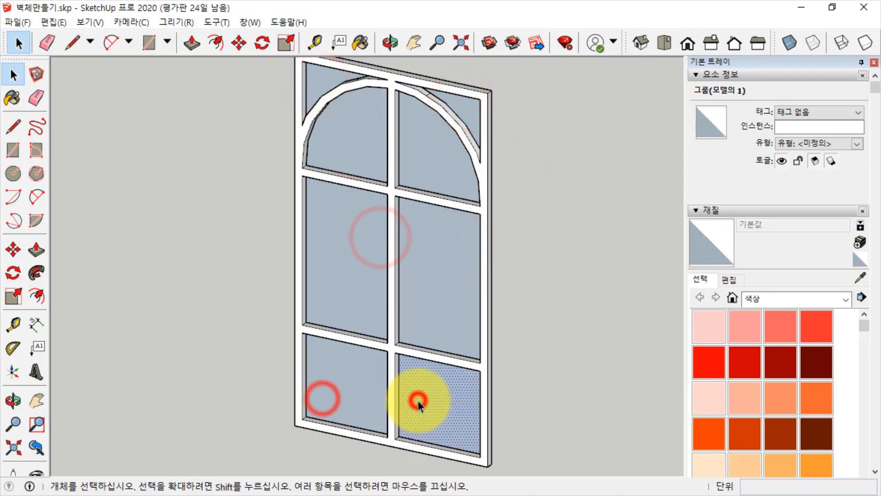
left_click(577, 330)
- Push/Pull the upper-left corner pane forward by 10 mm and inspect its thickness in X-ray display
left_click(40, 251)
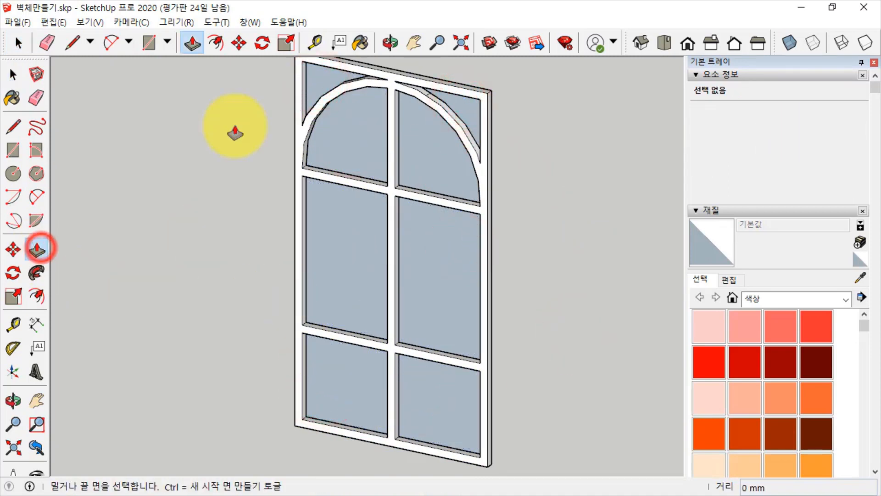
scroll(370, 119, "up", 3)
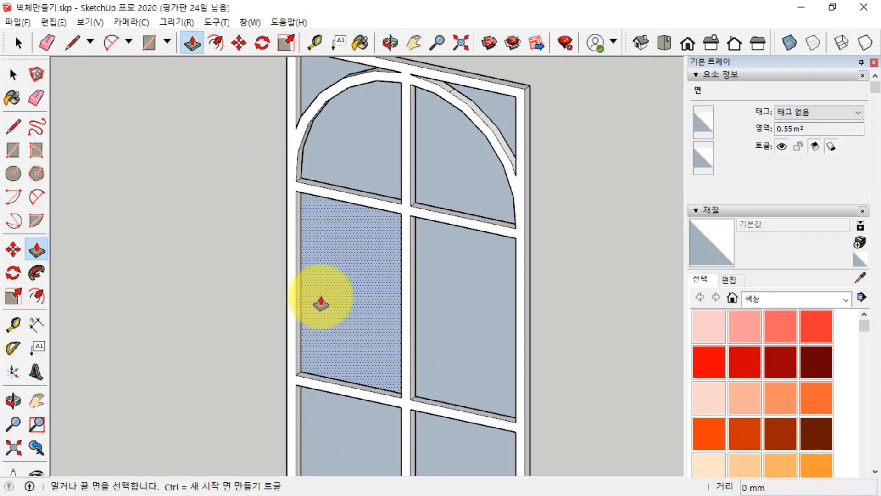
scroll(315, 110, "up", 3)
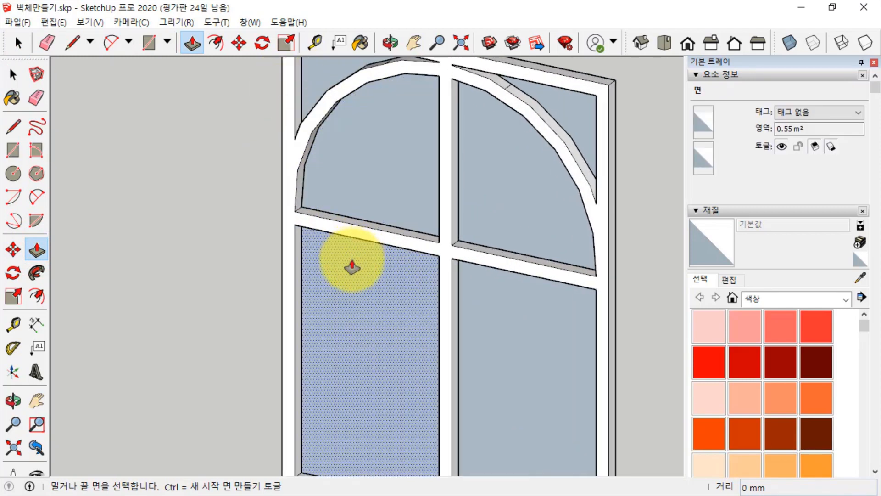
middle_click_drag(350, 203, 321, 180)
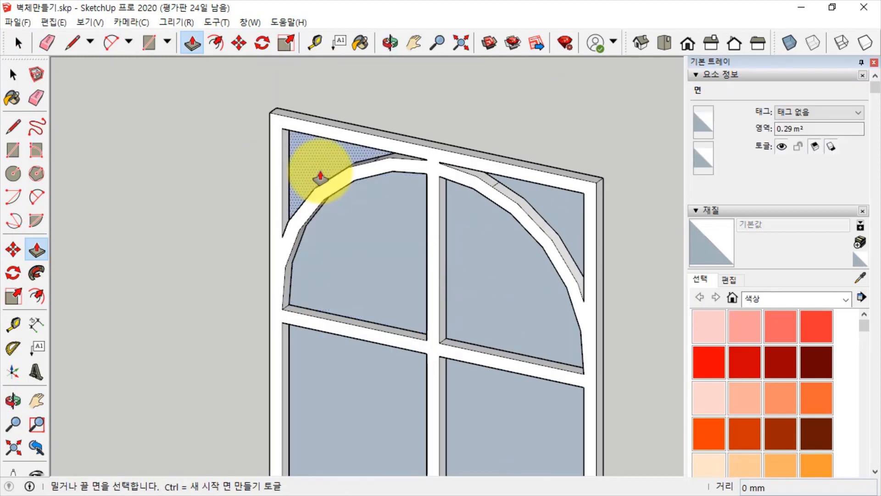
left_click(317, 168)
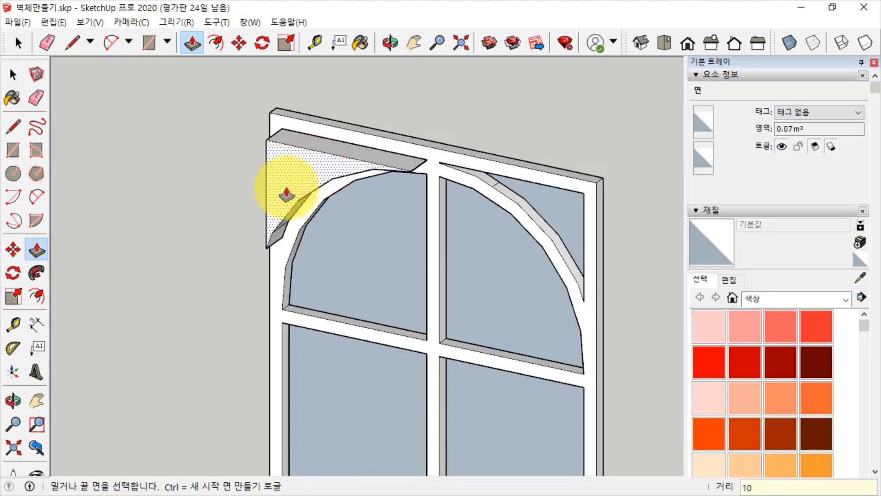
key("Return")
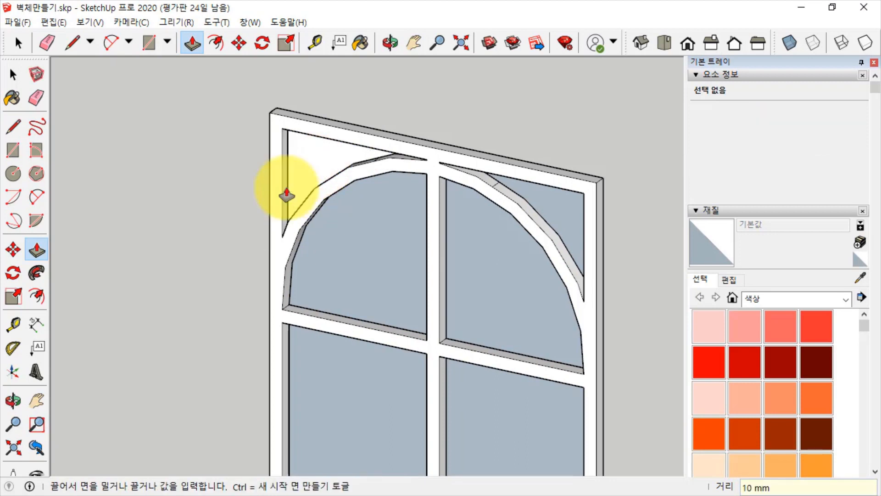
left_click(791, 46)
scroll(291, 142, "up", 6)
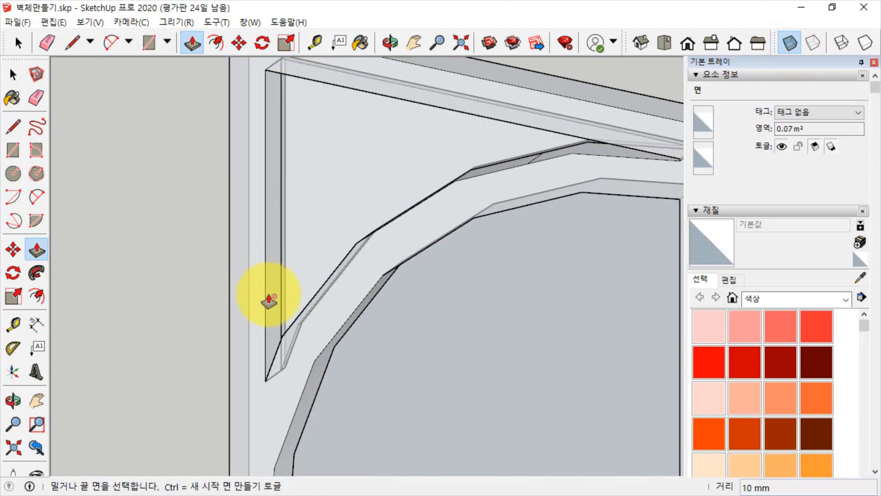
scroll(303, 193, "down", 1)
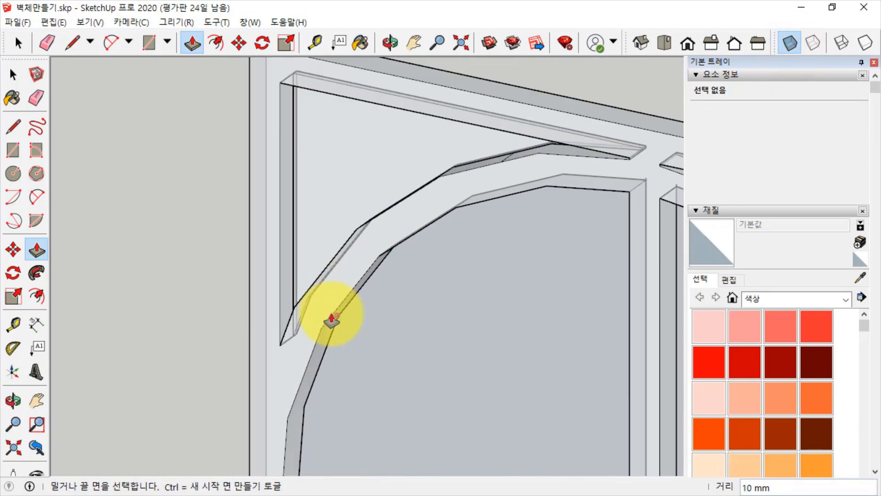
scroll(332, 320, "down", 2)
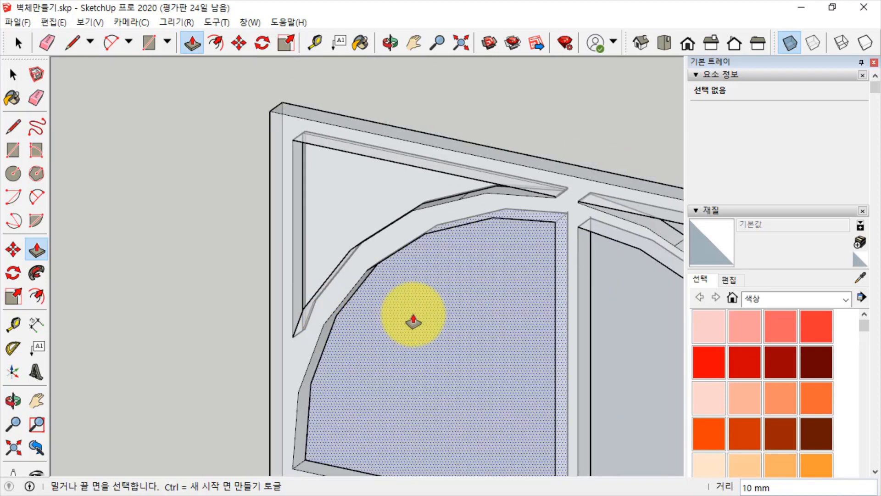
- Repeat the 10 mm Push/Pull on the left arched pane
middle_click_drag(625, 338, 478, 192, "shift")
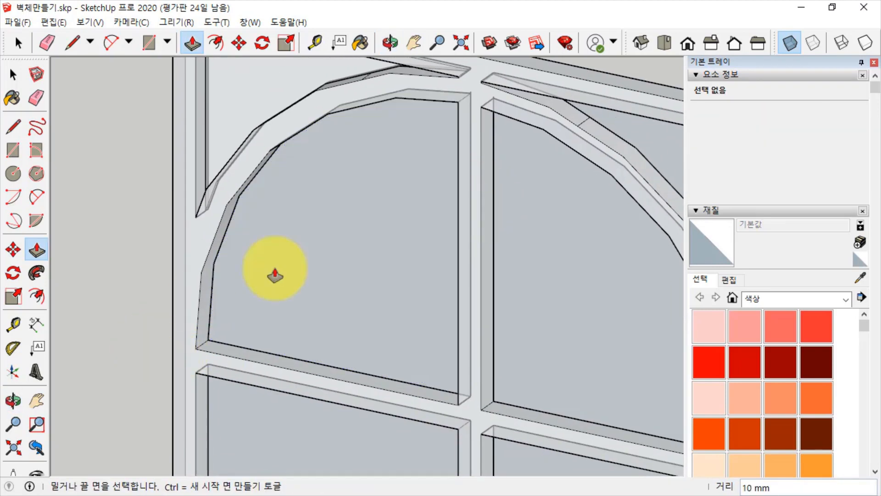
left_click(346, 248)
left_click(346, 248)
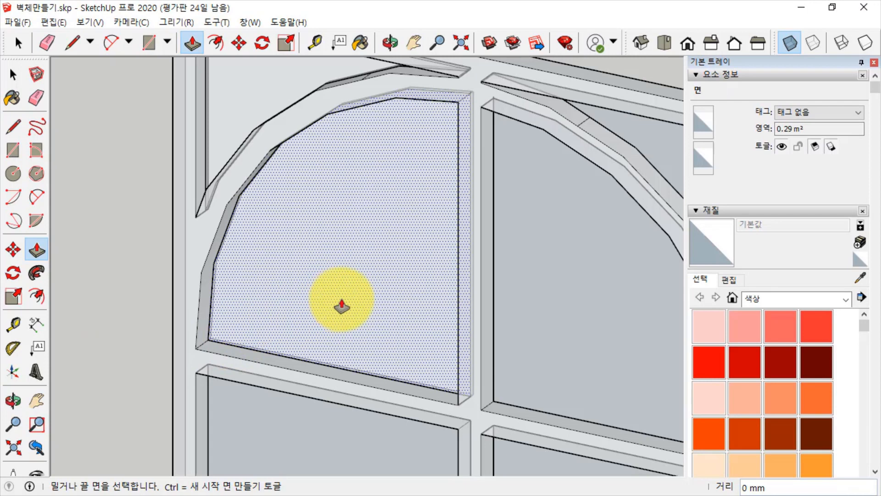
- Examine the two thickened panes from the front and back, in X-ray and in shaded display
scroll(221, 124, "up", 2)
scroll(224, 157, "down", 1)
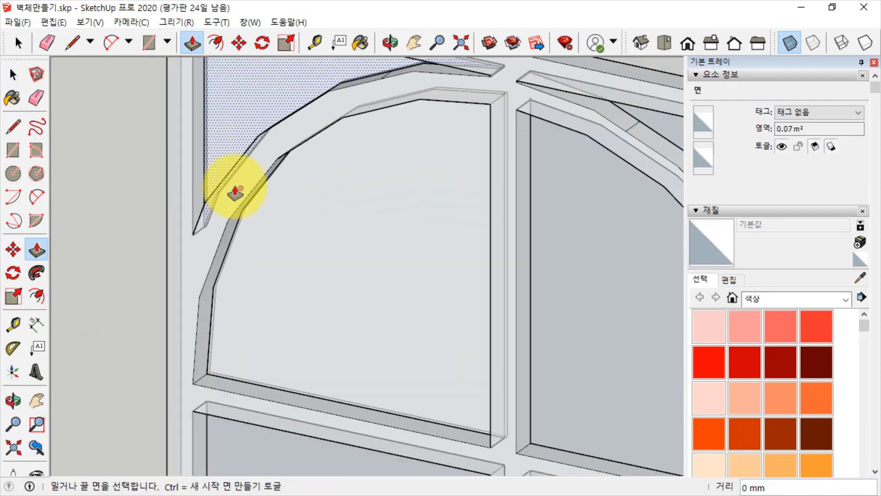
middle_click_drag(240, 327, 255, 338)
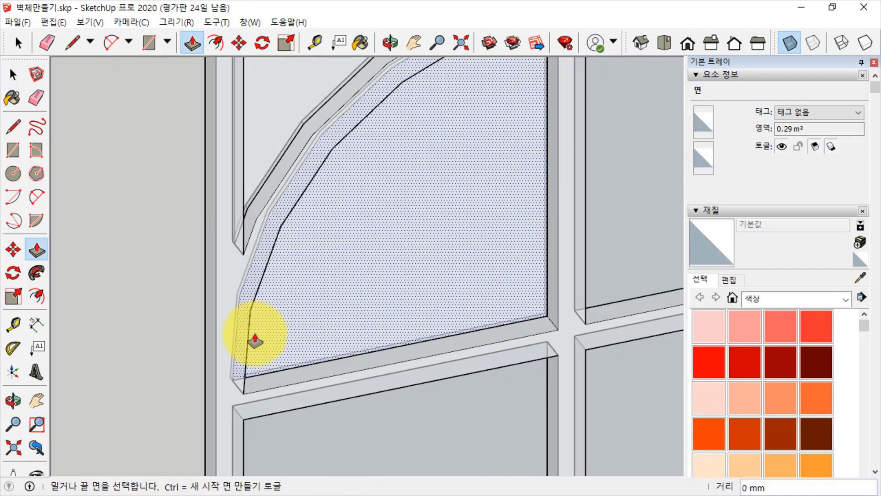
scroll(339, 347, "up", 2)
middle_click_drag(338, 347, 488, 354)
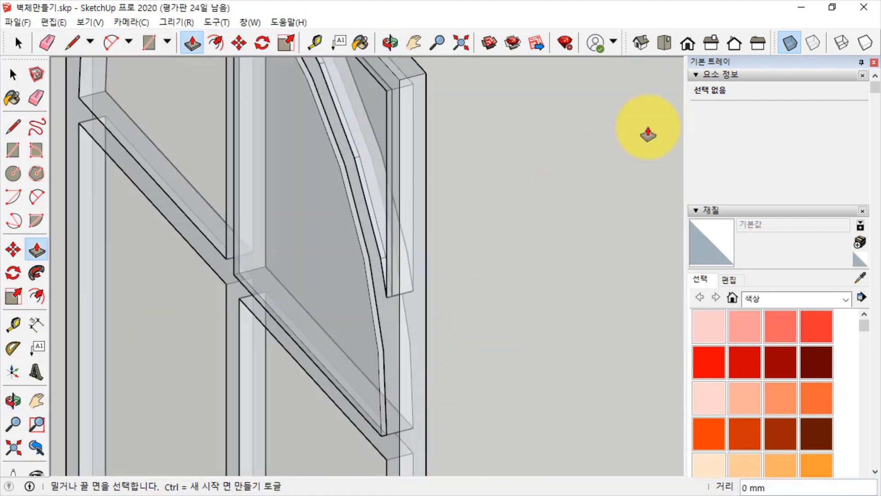
left_click(796, 41)
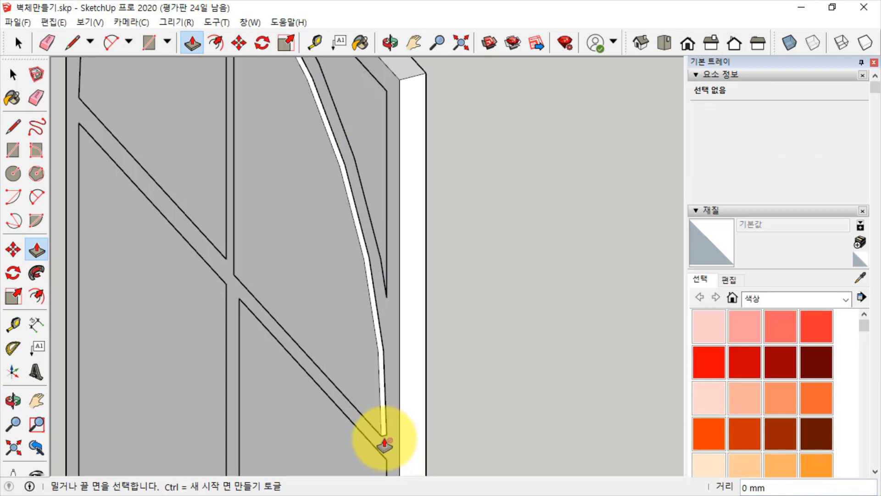
middle_click_drag(425, 419, 251, 403)
middle_click_drag(402, 365, 239, 349)
middle_click_drag(425, 341, 365, 343)
scroll(366, 345, "down", 3)
middle_click_drag(561, 344, 449, 265)
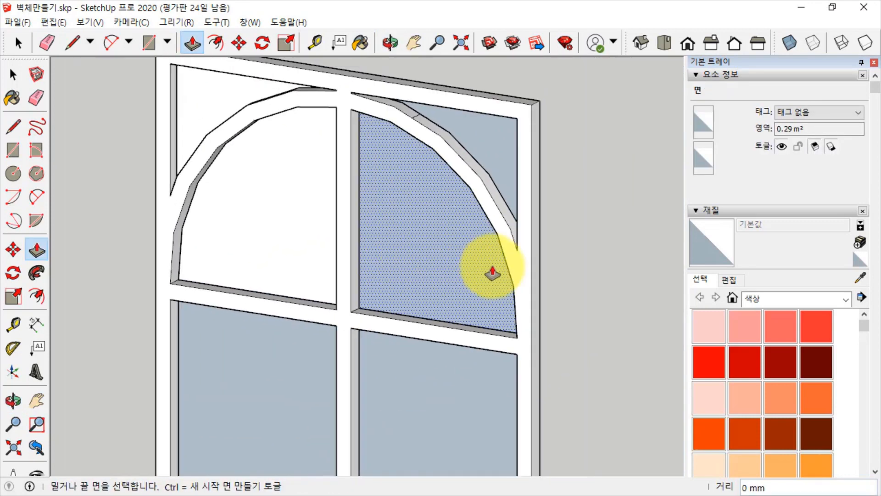
- Undo the Push/Pull operations on the left arched pane and the upper-left corner pane
key("space")
left_click(436, 257)
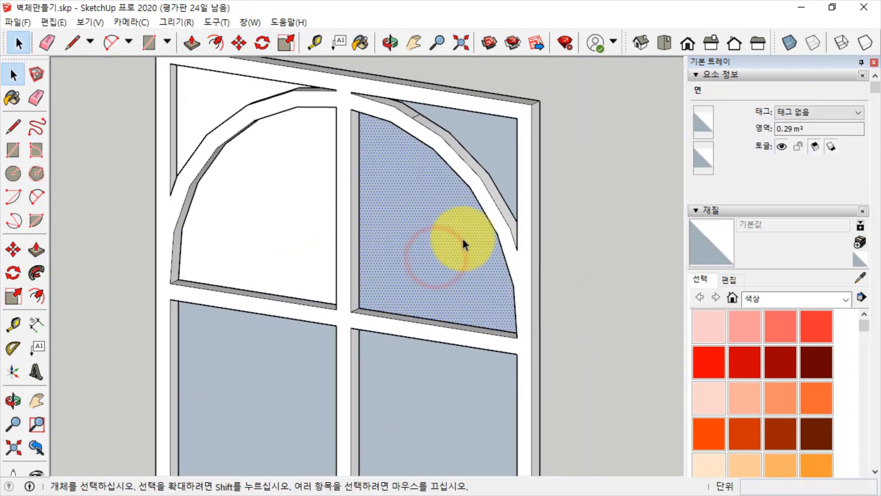
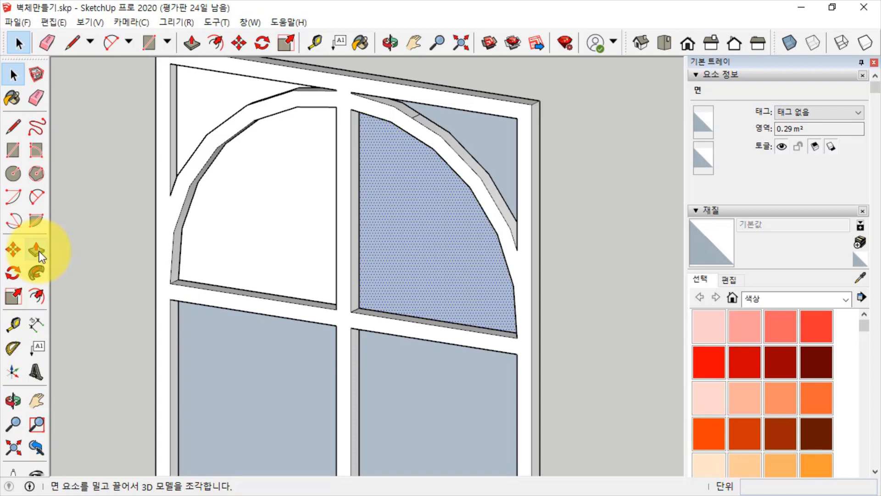
key("ctrl+z")
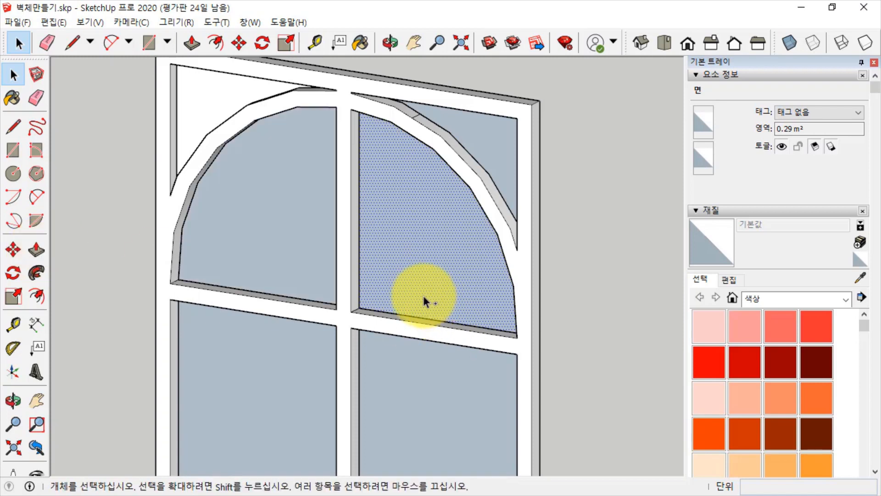
left_click(204, 90)
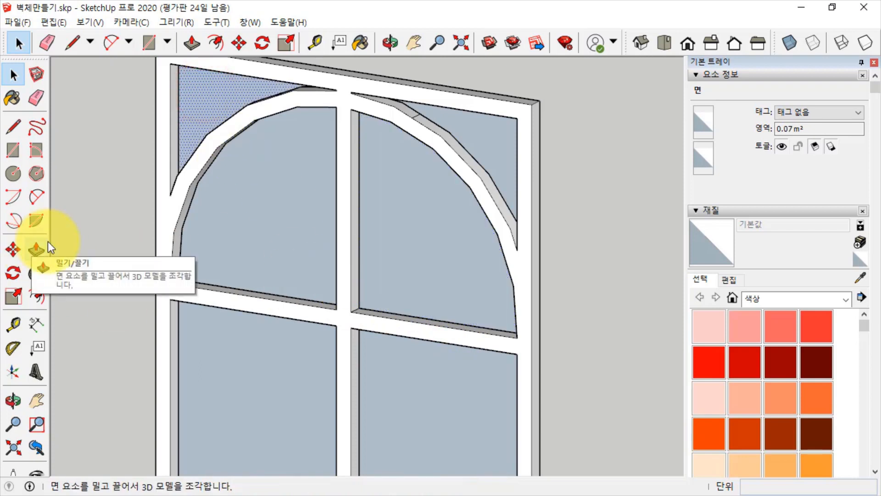
- Select all eight glass panes and reverse their faces so the front sides point forward
scroll(635, 254, "down", 3)
middle_click_drag(513, 332, 507, 285)
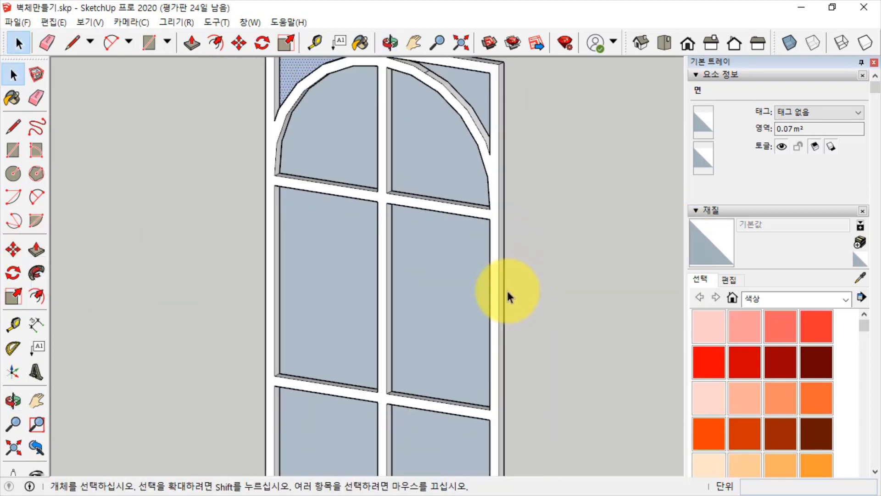
scroll(507, 285, "down", 4)
left_click(449, 415)
left_click(355, 409, "ctrl")
left_click(366, 324, "ctrl")
left_click(449, 309, "ctrl")
left_click(438, 195, "ctrl")
left_click(379, 183, "ctrl")
left_click(337, 120, "ctrl")
left_click(467, 132, "ctrl")
right_click(478, 139)
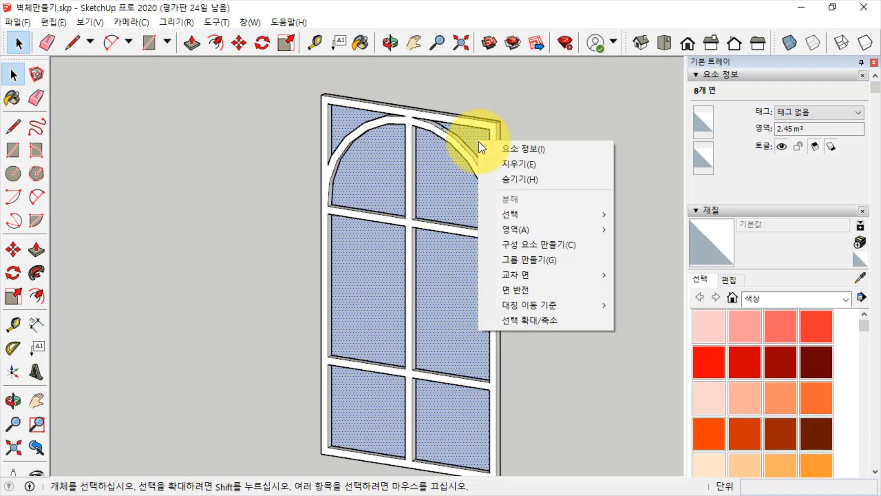
left_click(534, 288)
left_click(565, 317)
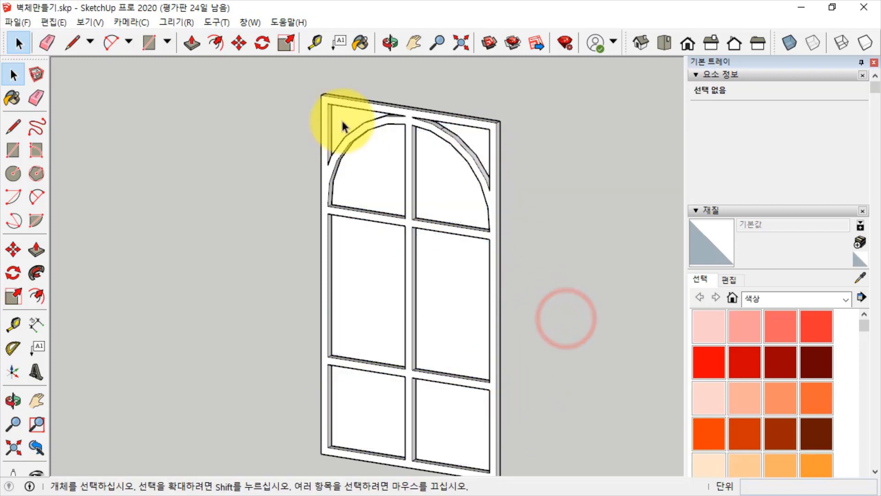
- Push/Pull the upper-left corner pane by 10 mm and check its thickness in X-ray display from both sides
scroll(333, 78, "up", 3)
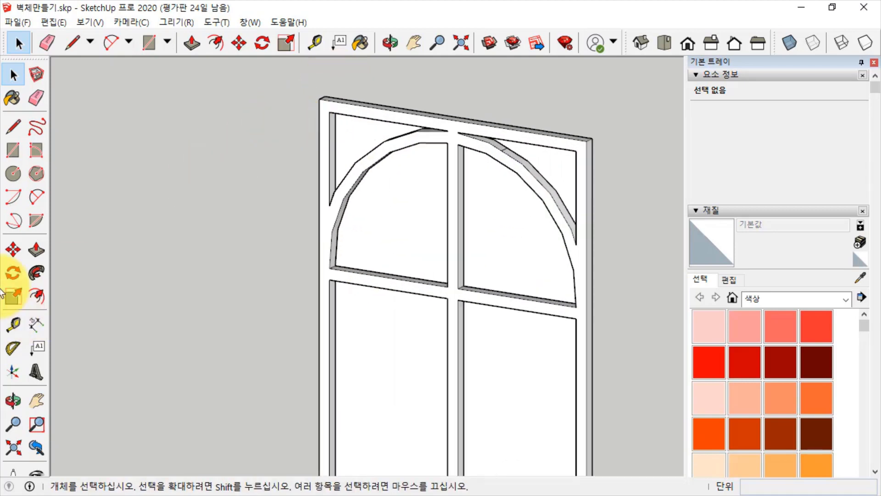
left_click(36, 249)
left_click(351, 137)
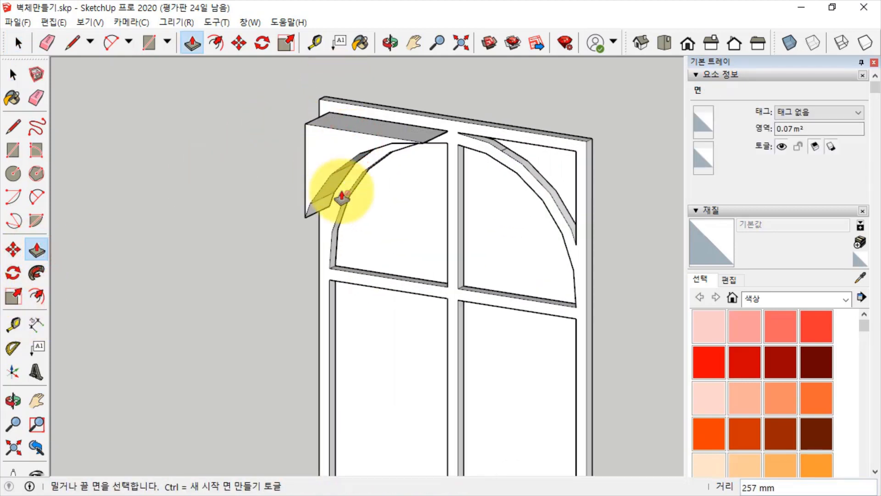
type("10")
key("Return")
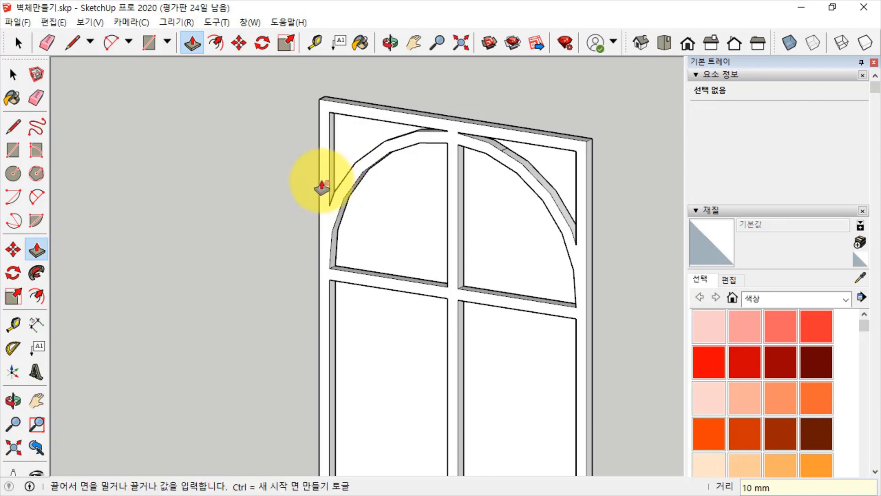
left_click(782, 42)
scroll(301, 232, "up", 6)
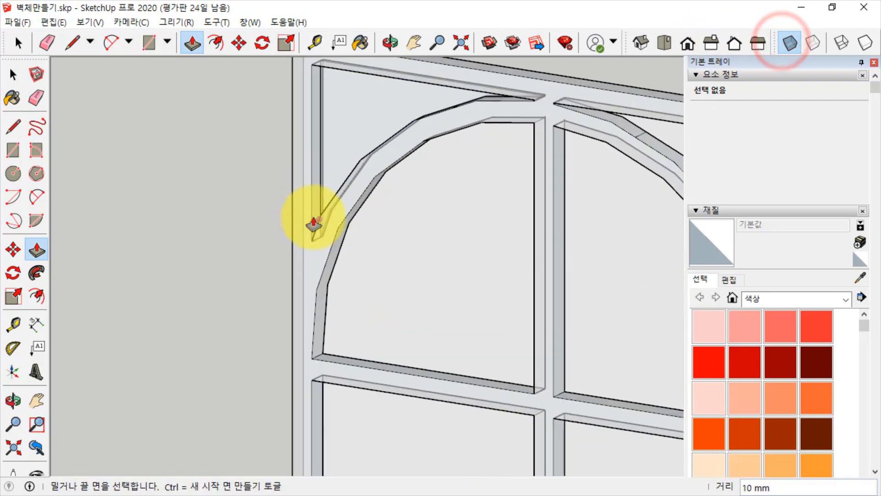
scroll(317, 252, "down", 6)
middle_click_drag(308, 281, 596, 207)
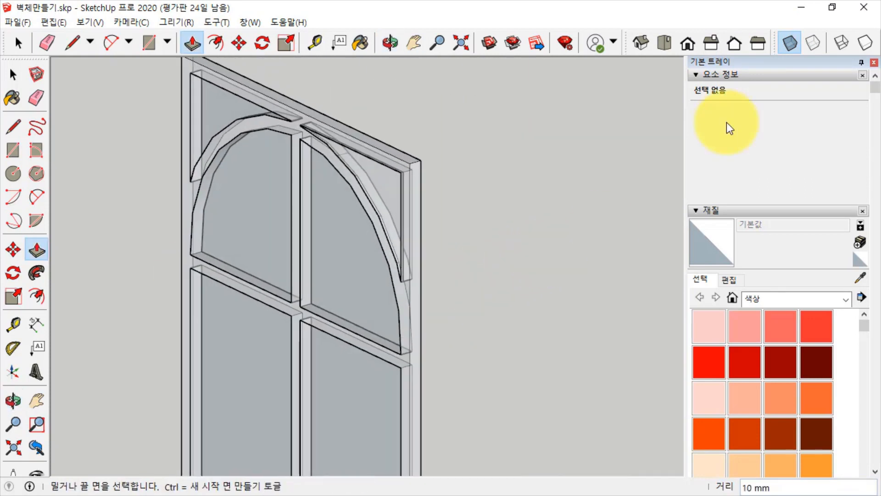
left_click(786, 42)
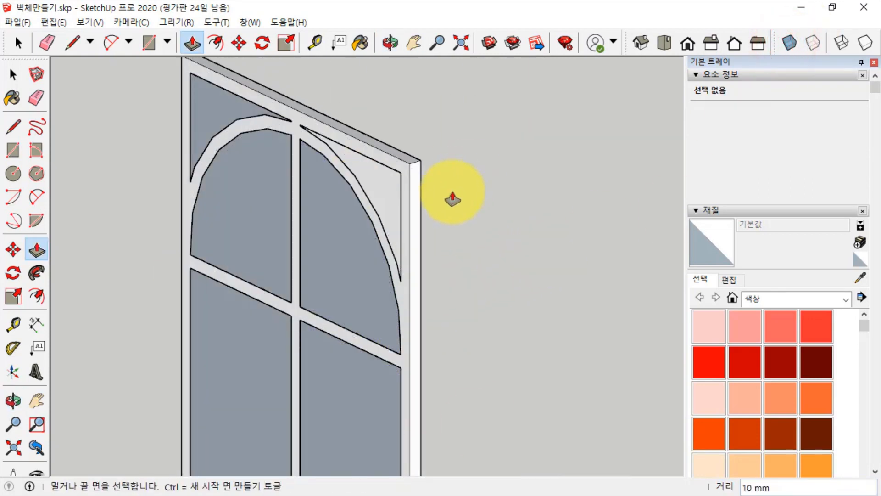
- Repeat the 10 mm Push/Pull on the remaining seven panes: two arched, upper-right corner, two middle and two lower ones
middle_click_drag(482, 299, 335, 343)
double_click(393, 258)
double_click(492, 258)
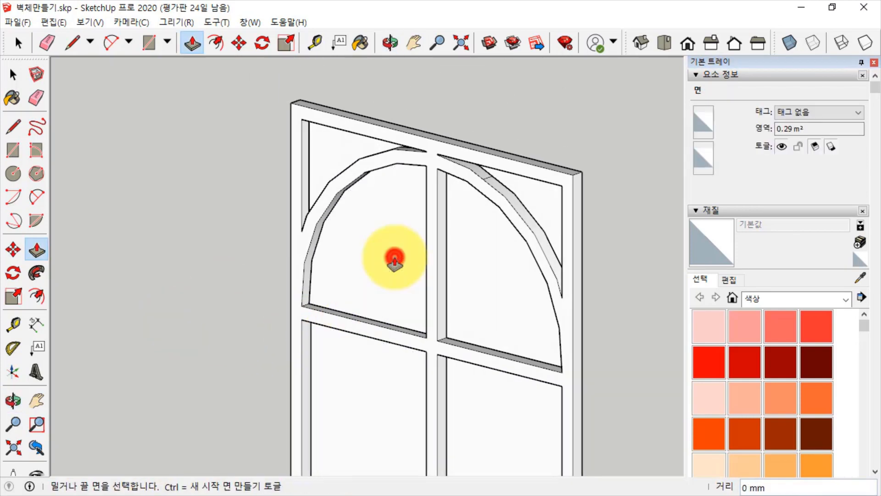
double_click(541, 201)
double_click(379, 380)
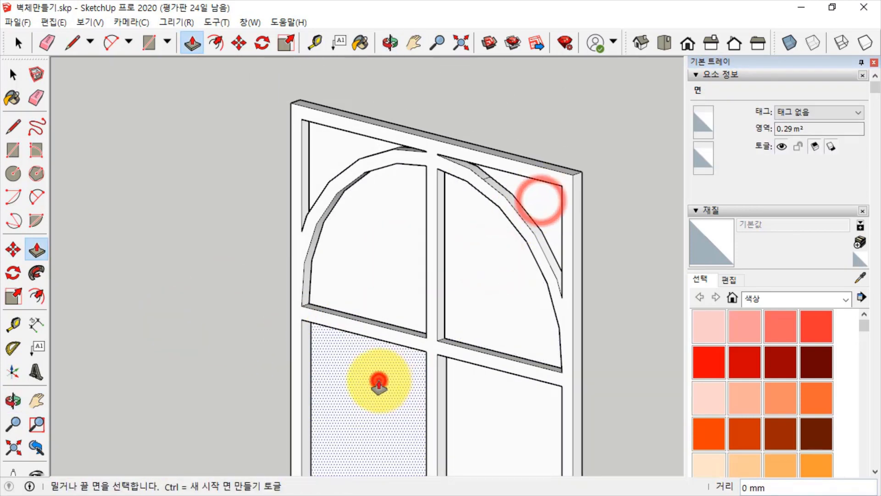
double_click(486, 389)
middle_click_drag(498, 403, 480, 102, "shift")
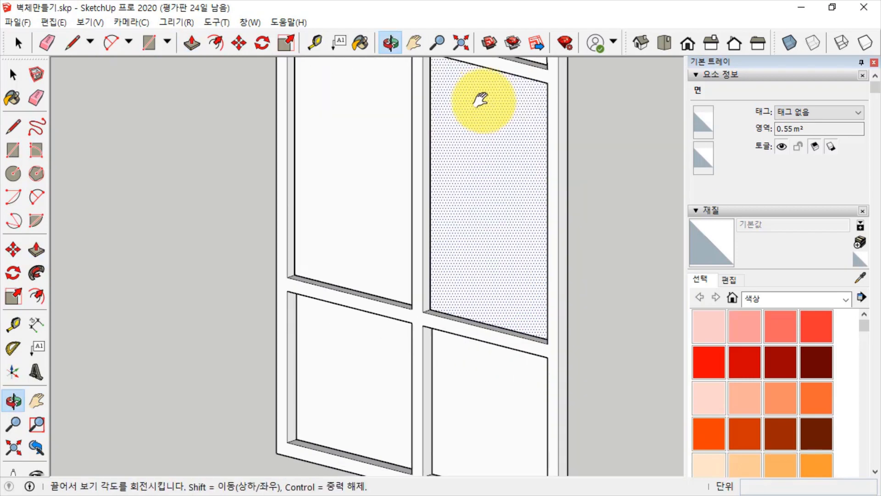
left_click(325, 363)
double_click(459, 370)
scroll(362, 445, "down", 3)
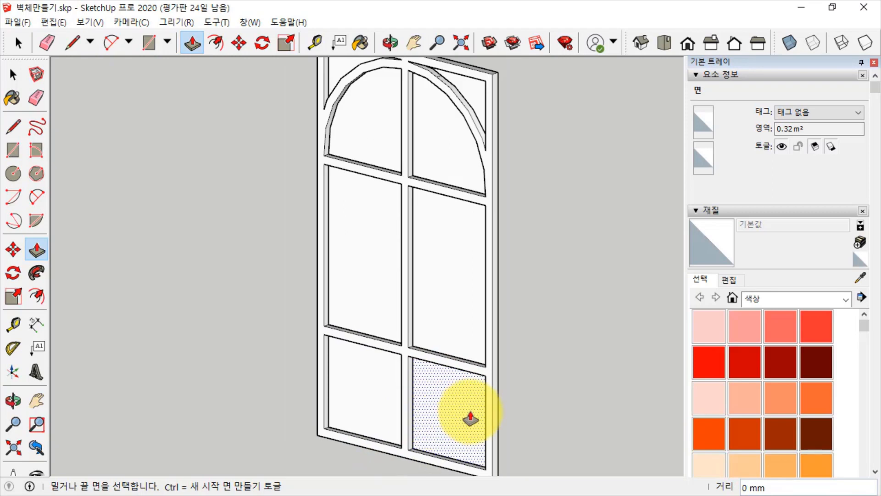
- Examine the thickness of the glass panes close up at the bar crossing in X-ray display
middle_click_drag(482, 364, 722, 169)
left_click(789, 44)
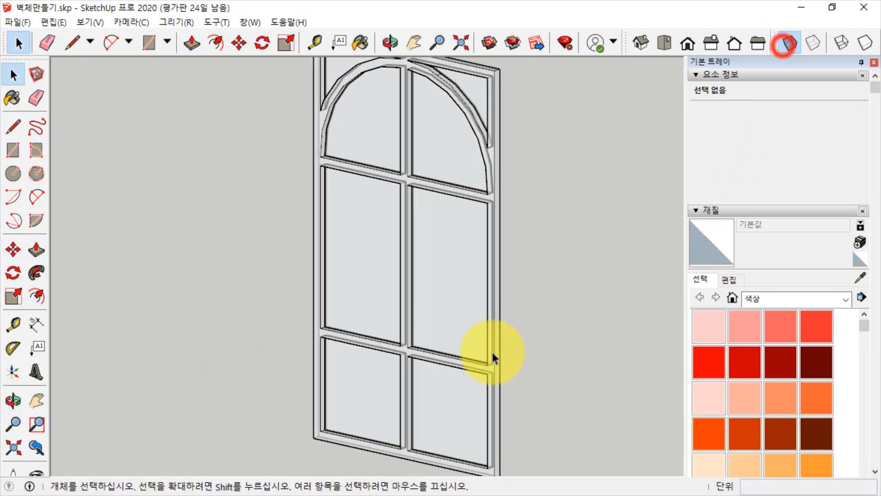
scroll(402, 395, "up", 8)
left_click(385, 334)
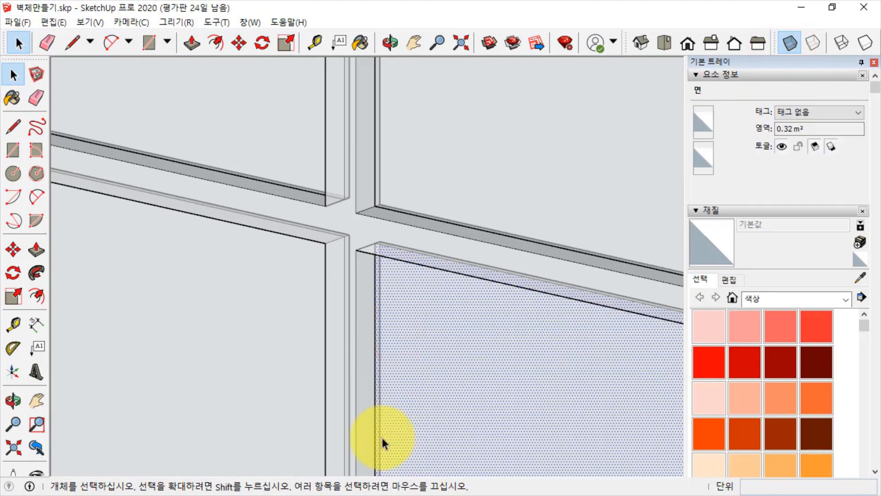
scroll(387, 434, "down", 8)
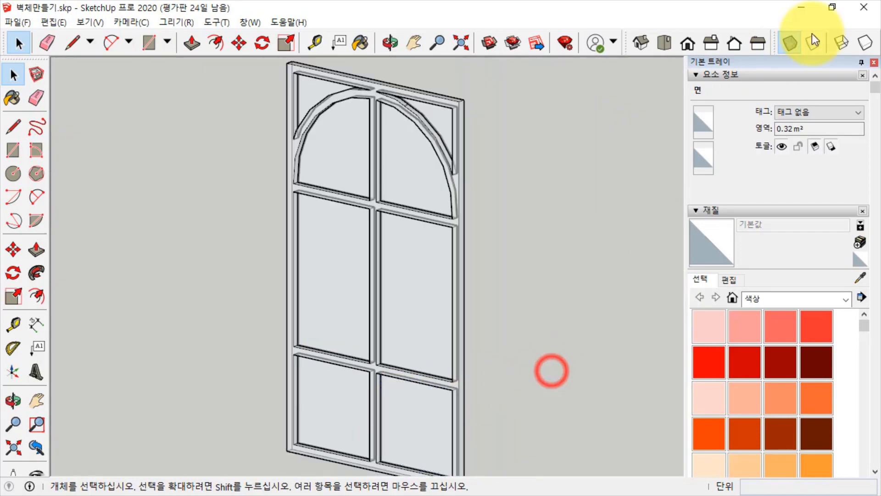
left_click(789, 43)
left_click(699, 238)
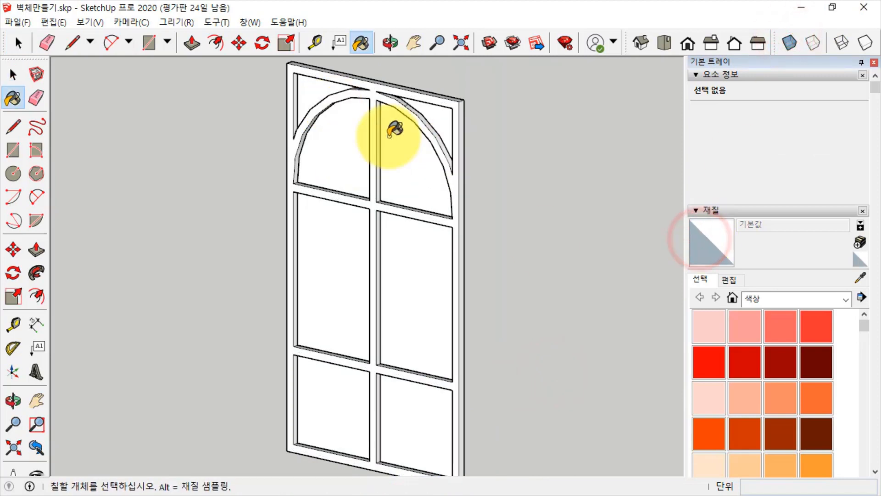
key("space")
- Try to select all eight glass panes one by one in X-ray display, inspect the selection close up, and clear it
left_click(314, 94)
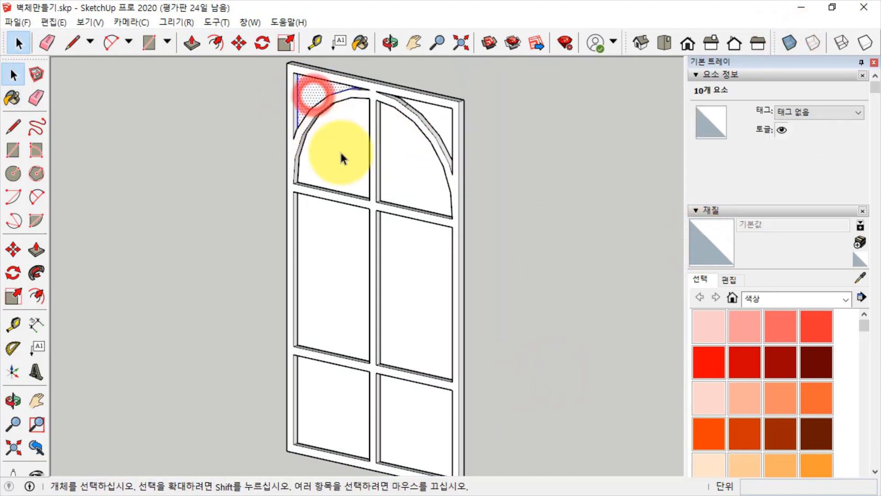
left_click(788, 43)
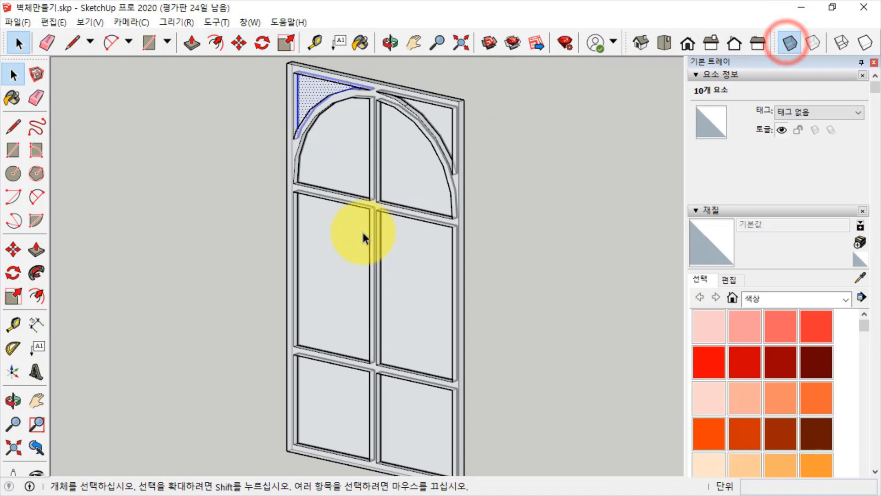
left_click(441, 122, "shift")
left_click(399, 160, "shift")
left_click(333, 160, "shift")
left_click(328, 242, "shift")
left_click(426, 260, "shift")
left_click(418, 403, "shift")
left_click(310, 402, "shift")
scroll(326, 364, "up", 6)
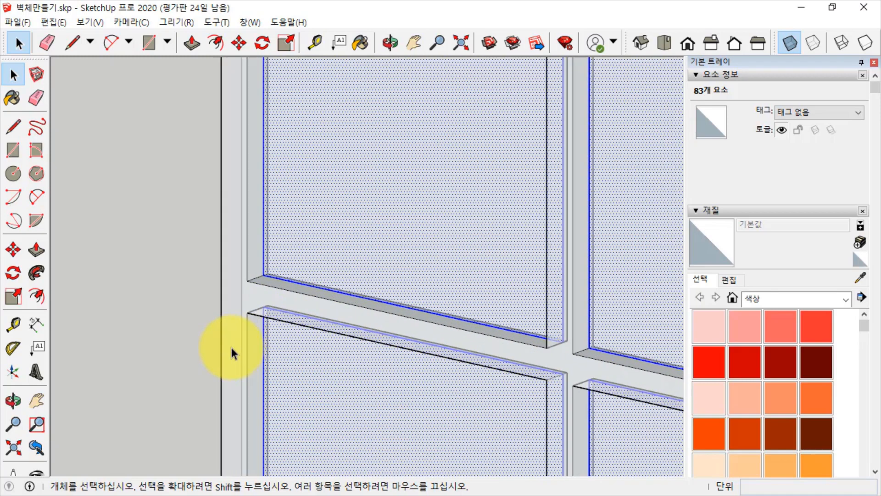
scroll(255, 342, "up", 3)
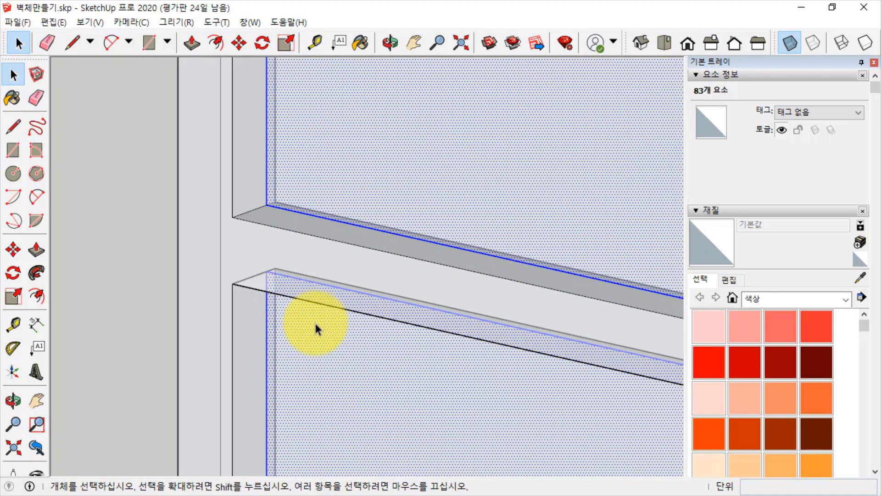
scroll(363, 358, "down", 3)
left_click(188, 297)
scroll(271, 256, "down", 5)
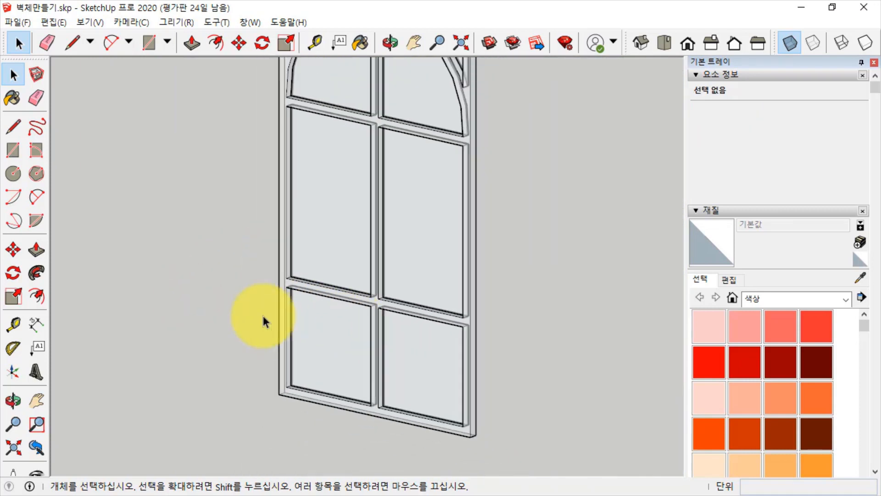
- Hide the window frame group so that only the glass panes remain in view
left_click(287, 251)
middle_click_drag(401, 214, 384, 291)
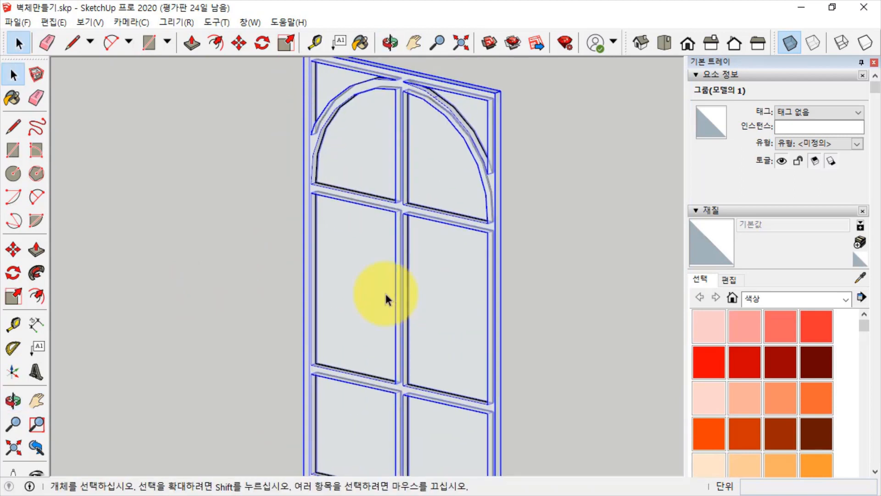
right_click(311, 176)
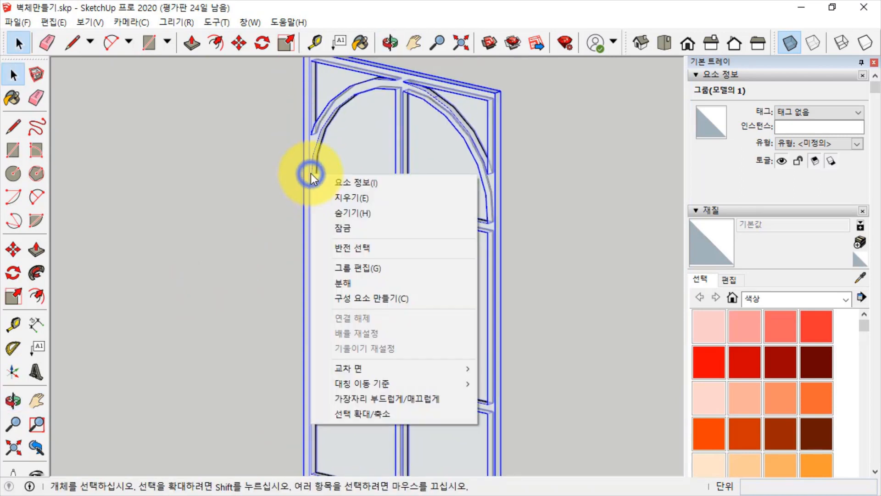
left_click(352, 214)
scroll(509, 272, "down", 2)
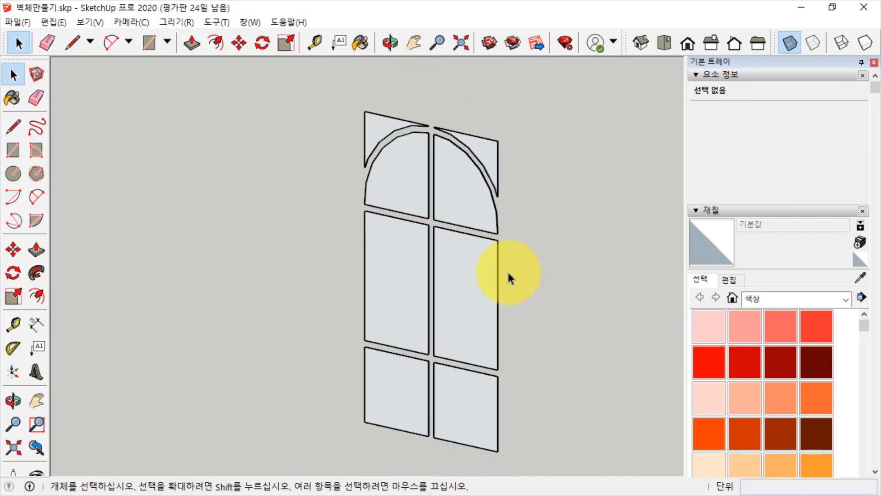
- Select the complete geometry of all eight glass panes and make it one group
left_click_drag(394, 210, 548, 469)
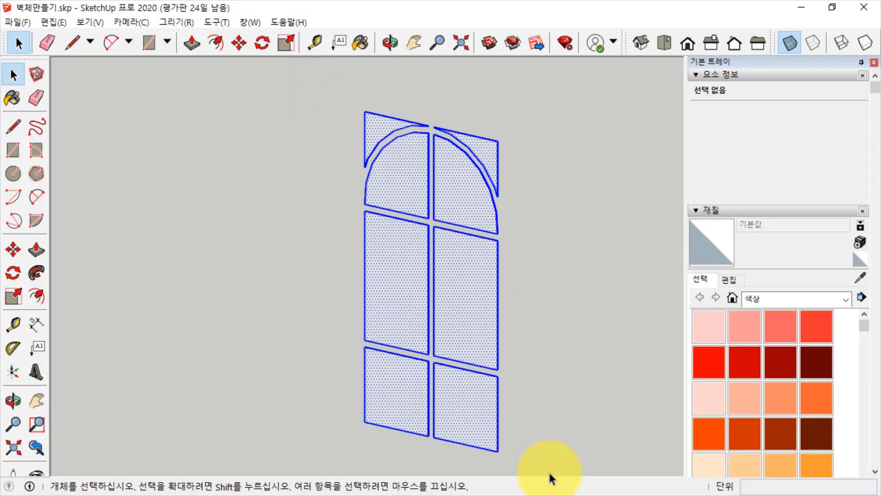
right_click(454, 180)
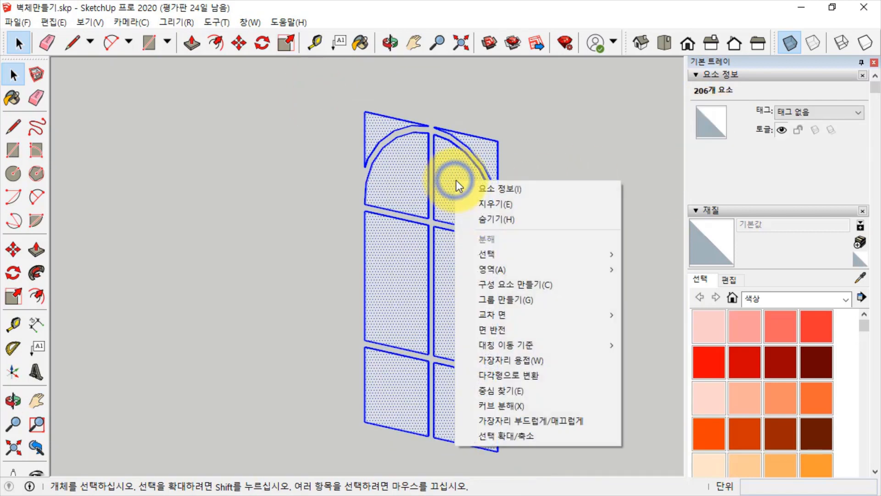
left_click(522, 297)
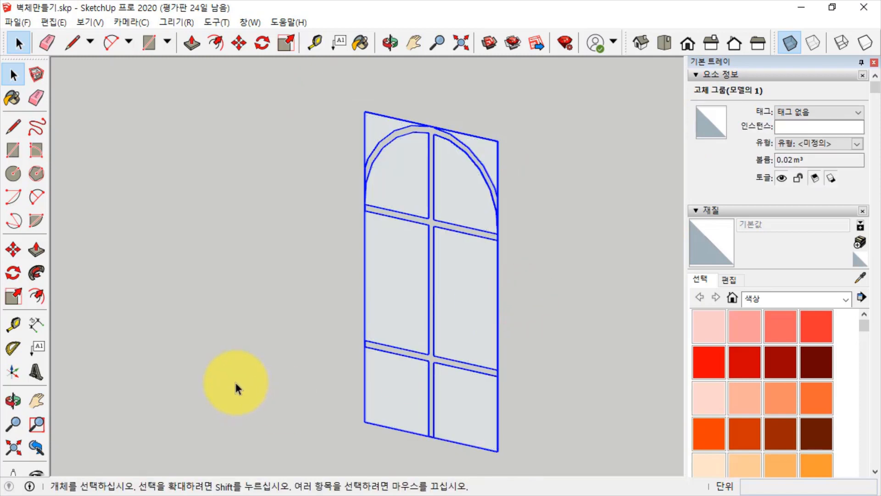
left_click(205, 269)
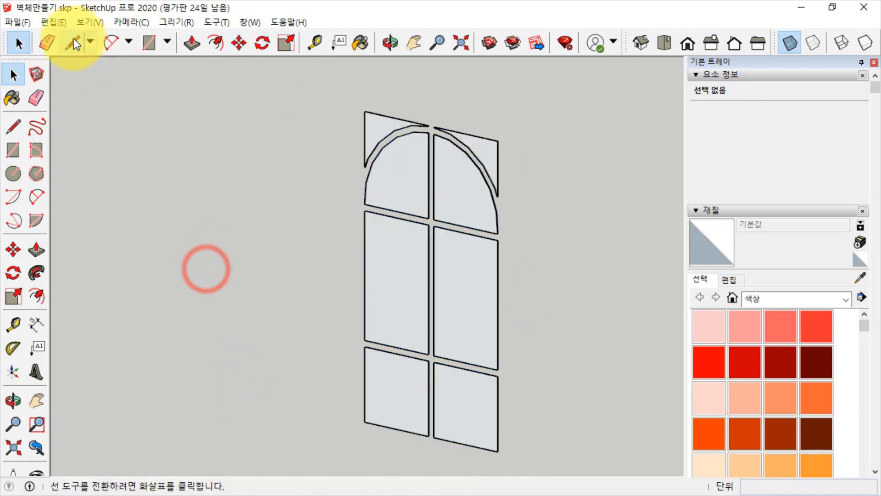
- Turn on the display of hidden objects to view them and turn it off again
left_click(98, 23)
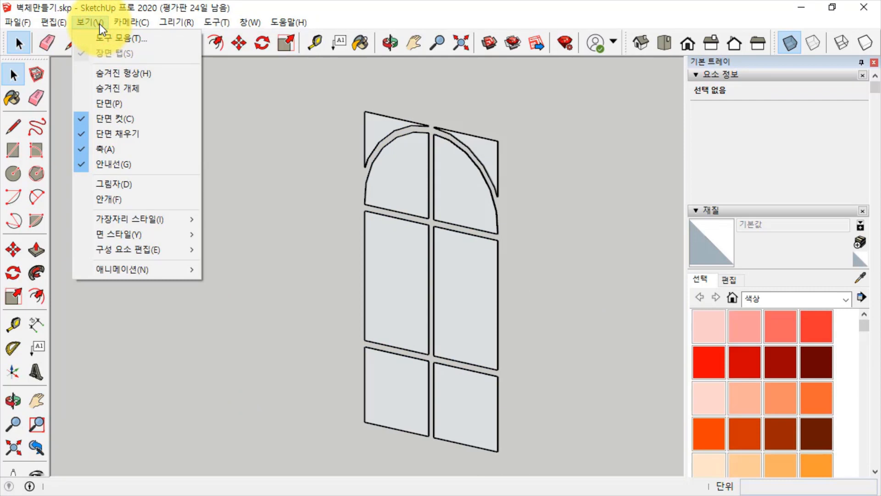
left_click(117, 87)
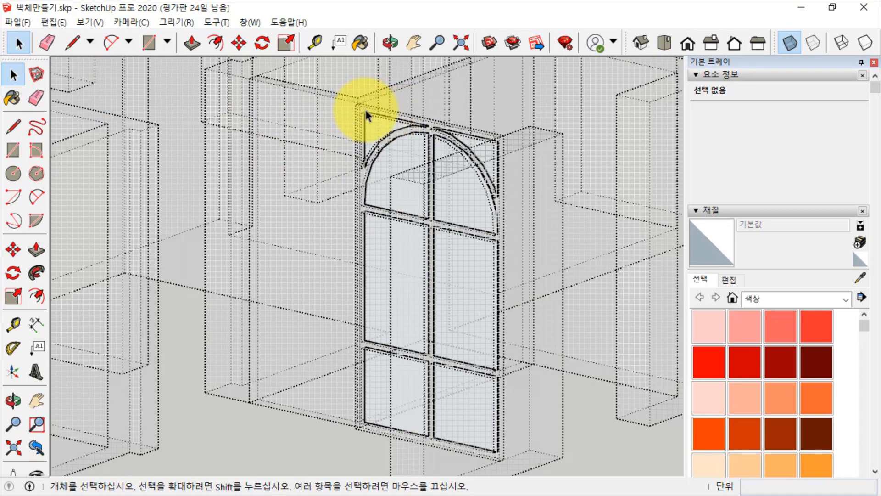
left_click(92, 22)
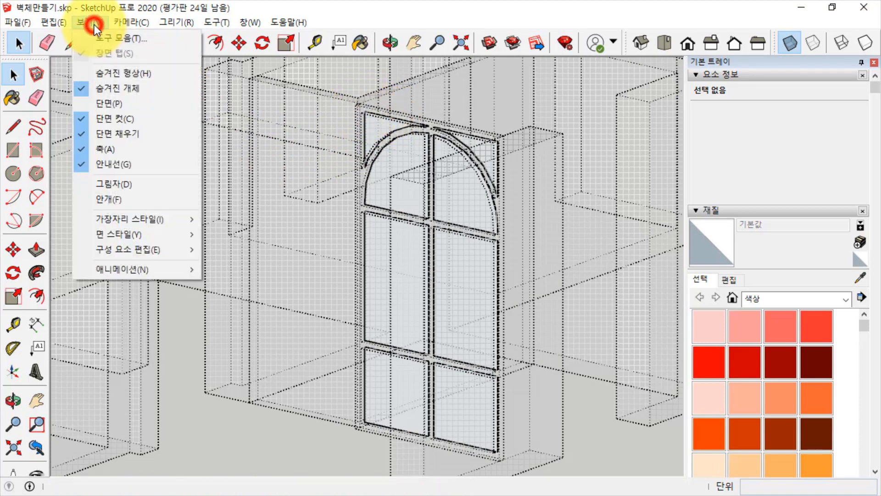
left_click(118, 88)
- Unhide the last hidden object, the window frame group, and turn off X-ray display to view the complete window
left_click(50, 22)
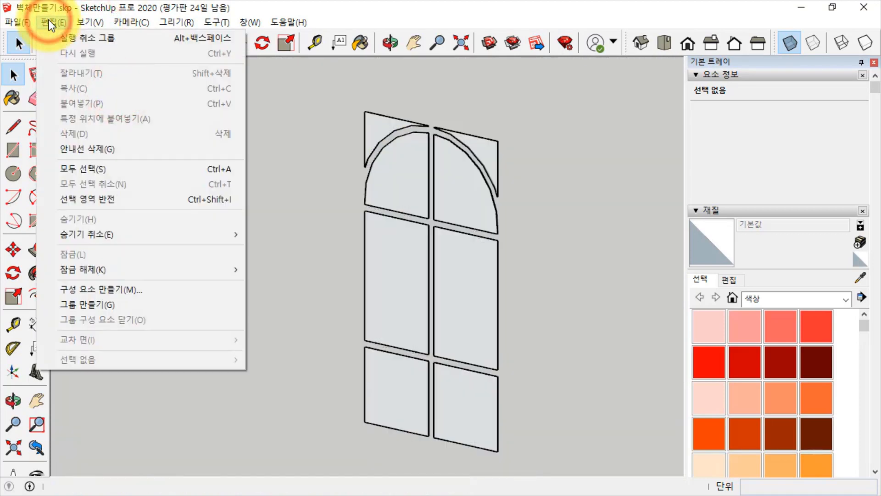
mouse_move(100, 238)
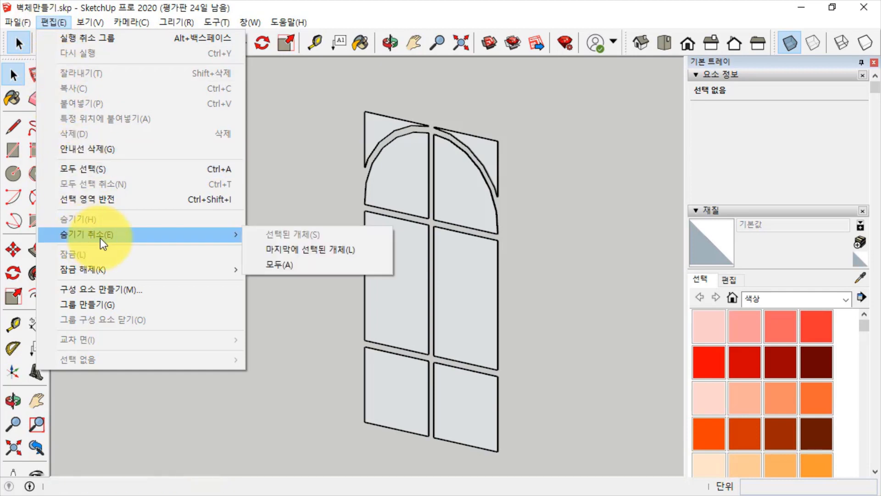
left_click(315, 251)
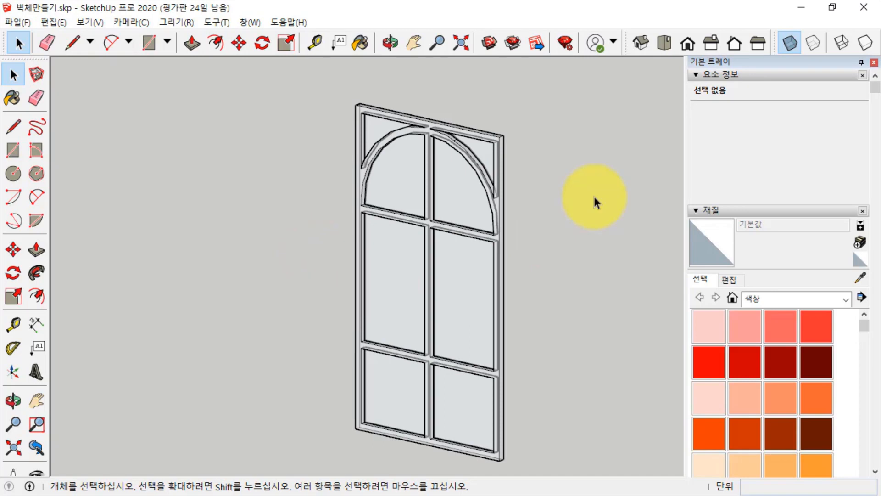
left_click(794, 38)
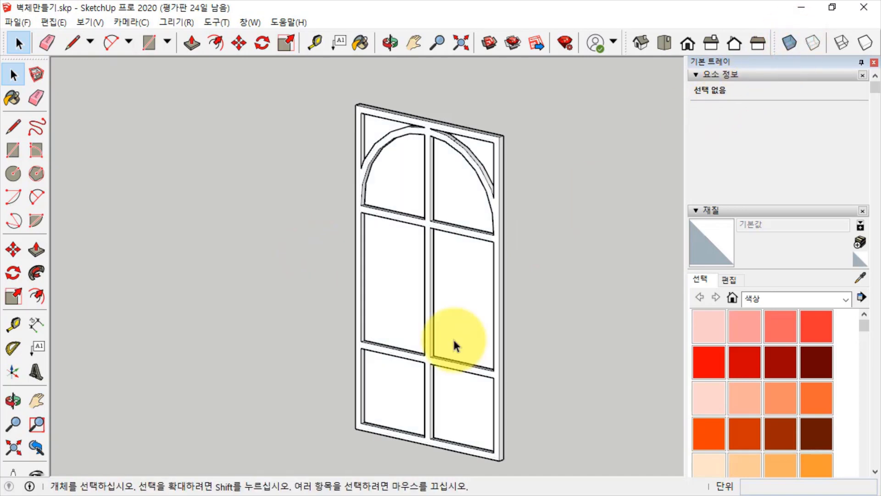
middle_click_drag(393, 359, 519, 317)
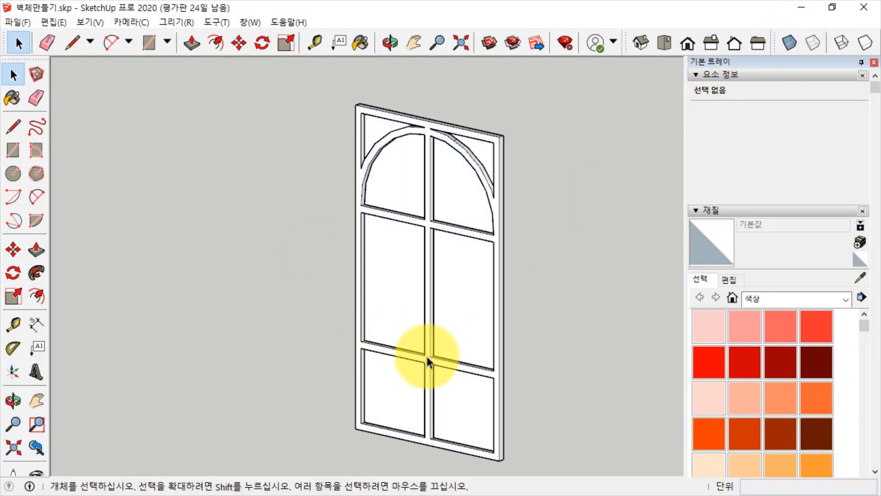
mouse_move(426, 308)
middle_mouse_down()
mouse_move(413, 305)
mouse_move(422, 313)
middle_mouse_up()
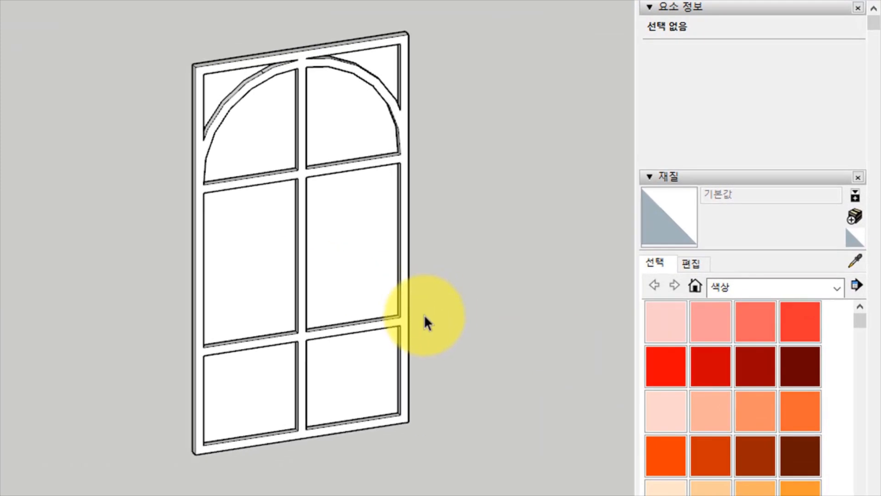
- Paint the window frame group with the light yellow colour D03
left_click(403, 89)
left_click(483, 323)
left_click_drag(866, 316, 861, 336)
left_click(743, 456)
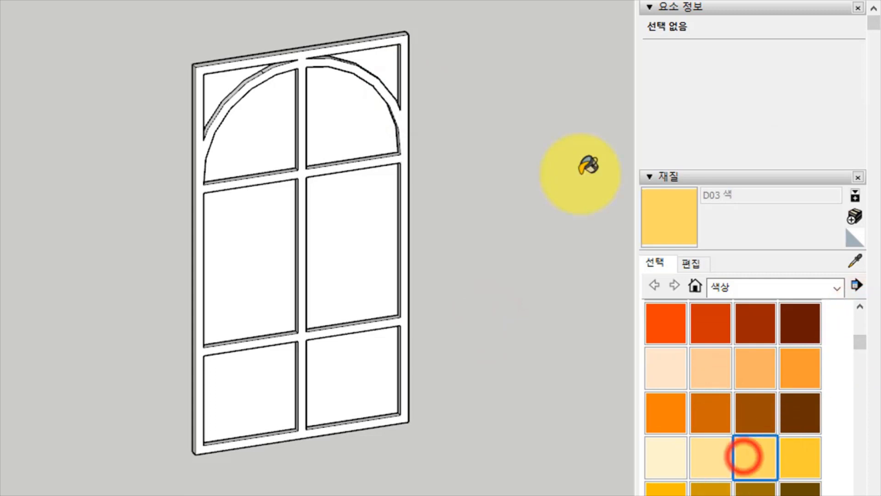
left_click(406, 37)
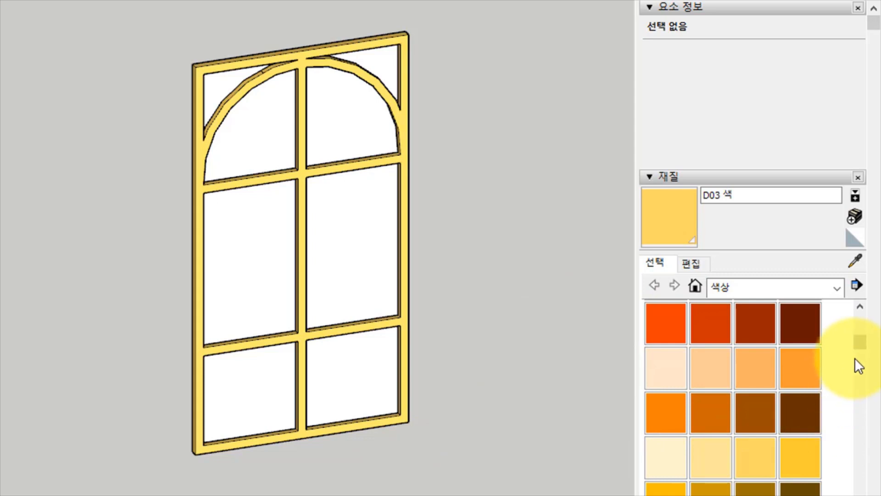
- Paint the window frame group with the orange-yellow colour D05
left_click(860, 342)
left_click_drag(859, 340, 860, 370)
scroll(780, 362, "up", 1)
left_click(669, 341)
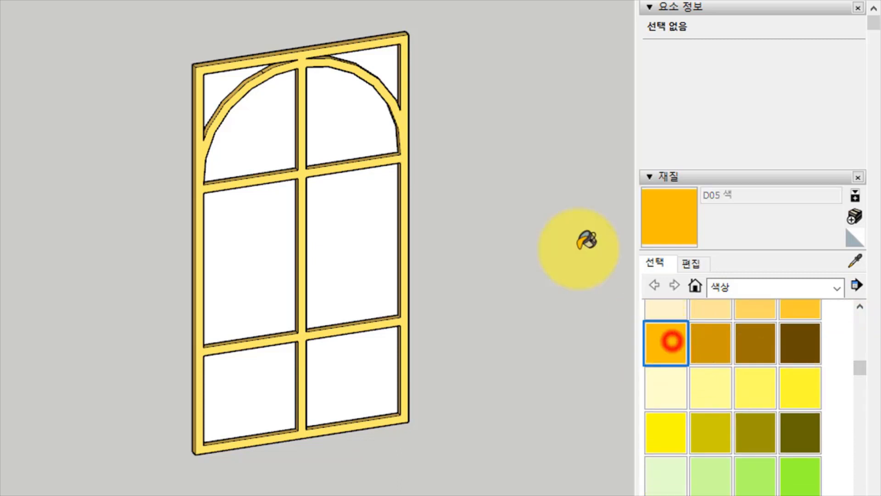
left_click(393, 39)
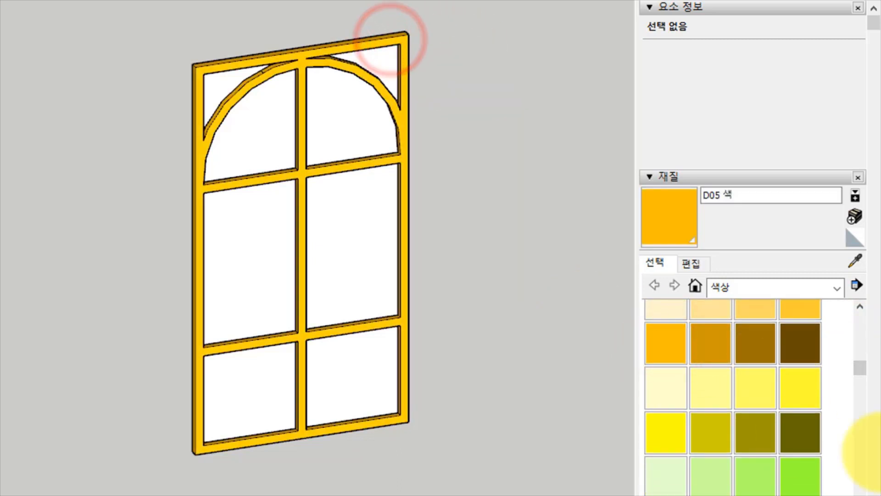
- Paint the glass pane group with the light blue colour H02
left_click_drag(860, 368, 860, 408)
left_click(710, 407)
left_click(335, 125)
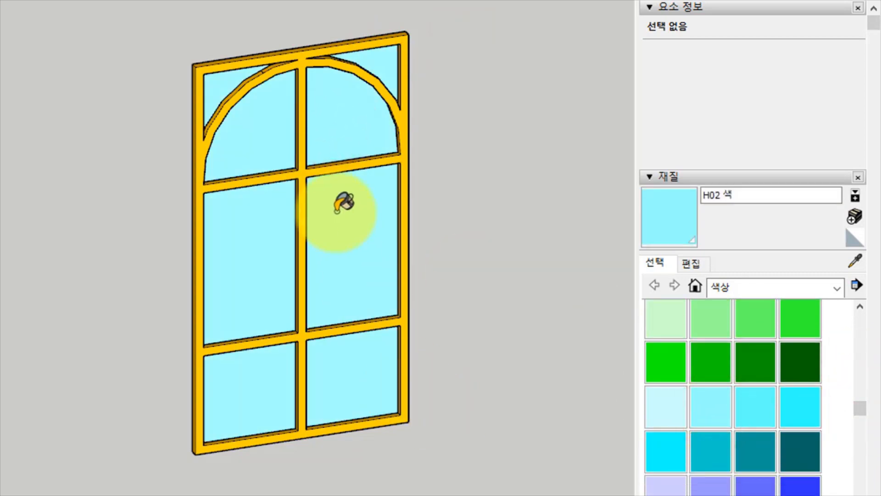
- Open the glass colour H02 for editing and try out its opacity setting
left_click(652, 7)
left_click(691, 110)
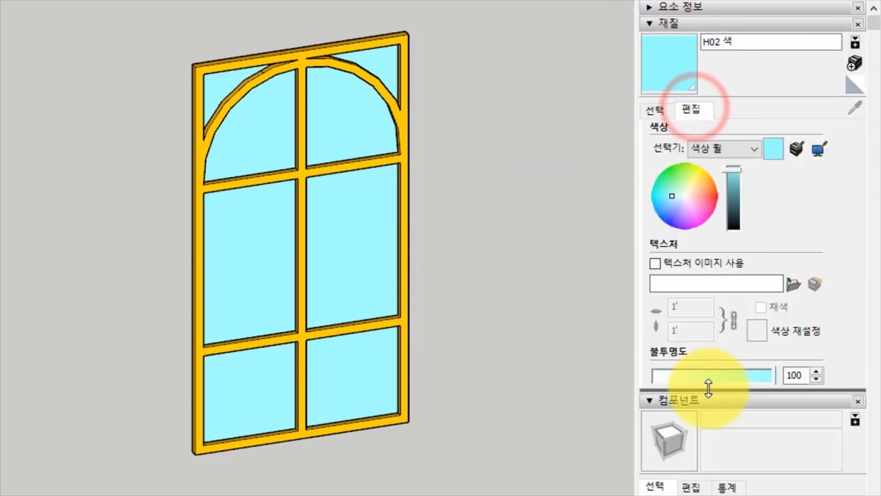
scroll(815, 345, "down", 5)
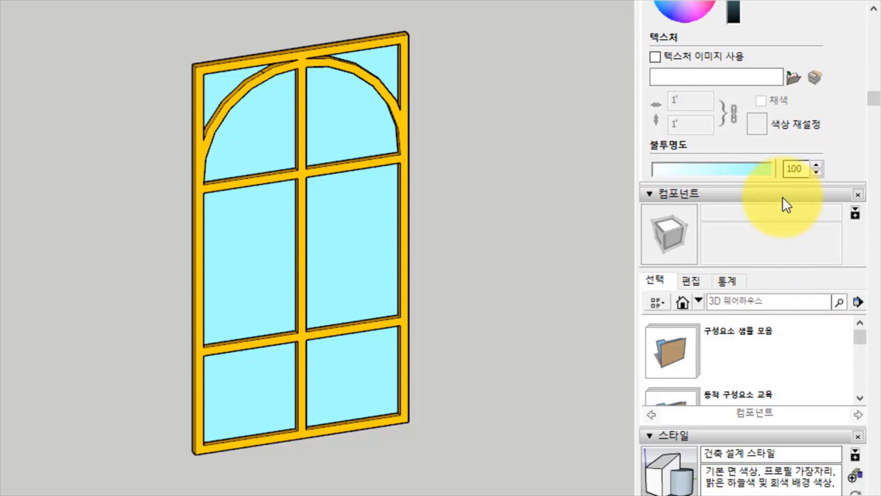
left_click_drag(871, 98, 870, 37)
mouse_move(773, 332)
left_mouse_down()
mouse_move(737, 342)
mouse_move(687, 332)
mouse_move(735, 332)
mouse_move(684, 332)
mouse_move(801, 338)
left_mouse_up()
- Unhide all hidden objects to bring back the walls around the window
left_click(46, 19)
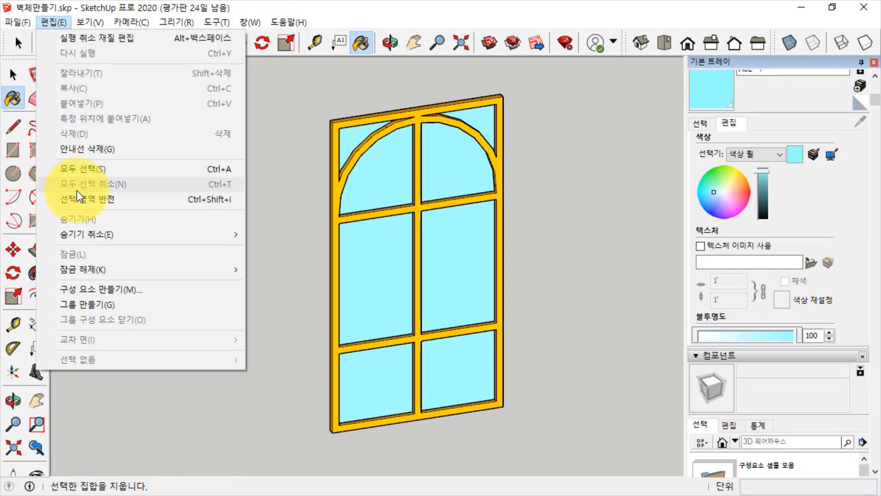
mouse_move(99, 233)
left_click(285, 265)
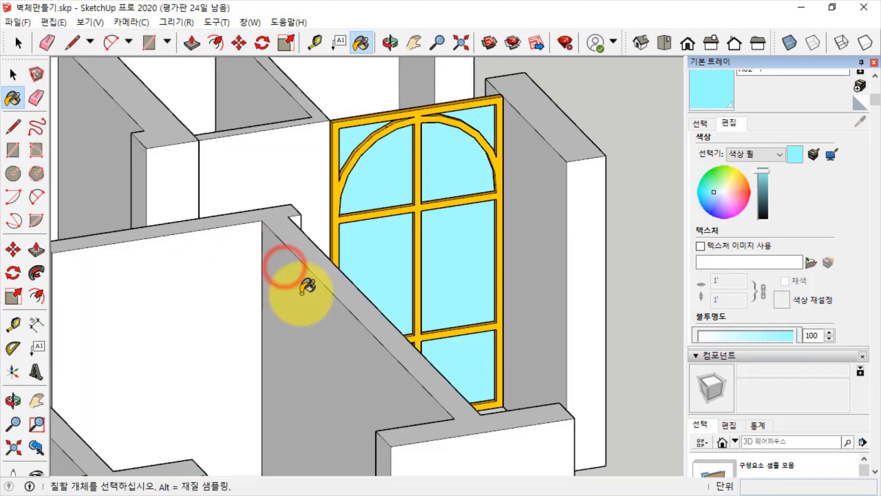
- Set the opacity of the glass colour H02 to 36
mouse_move(797, 338)
left_mouse_down()
mouse_move(721, 340)
mouse_move(734, 339)
left_mouse_up()
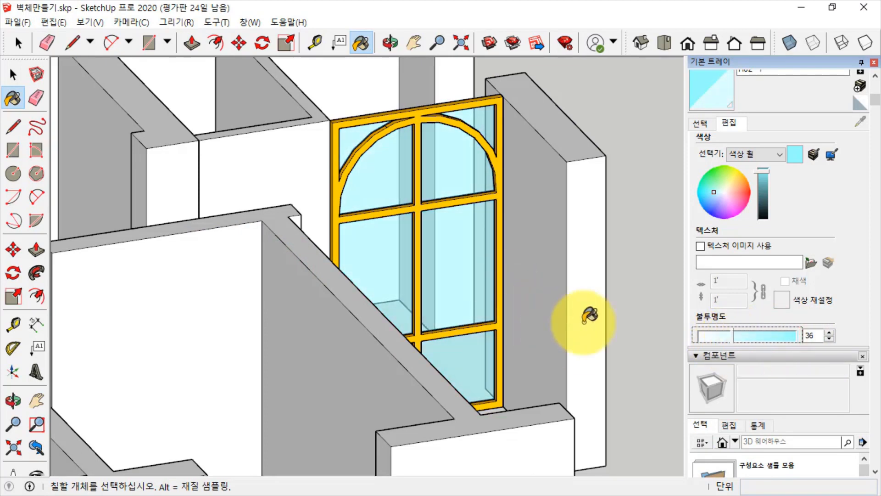
left_click(633, 282)
key("space")
- Switch the camera to perspective and view the glazed window in its wall opening
middle_click_drag(632, 285, 542, 328)
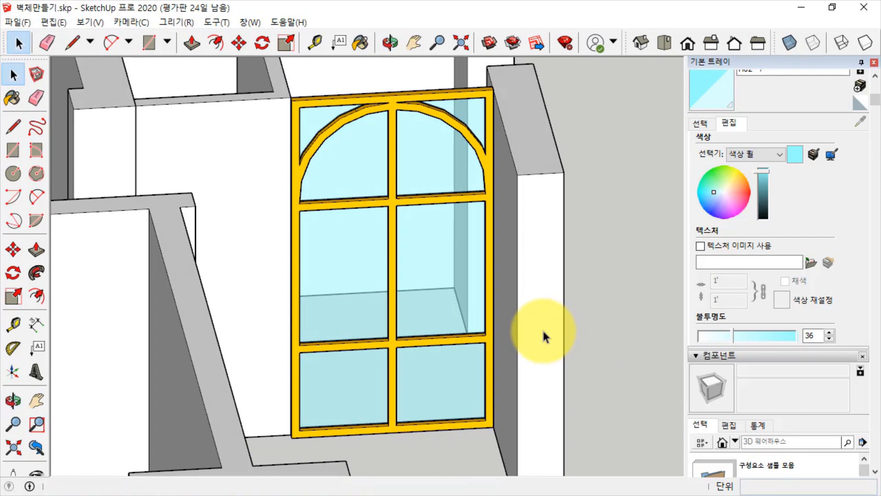
left_click(131, 22)
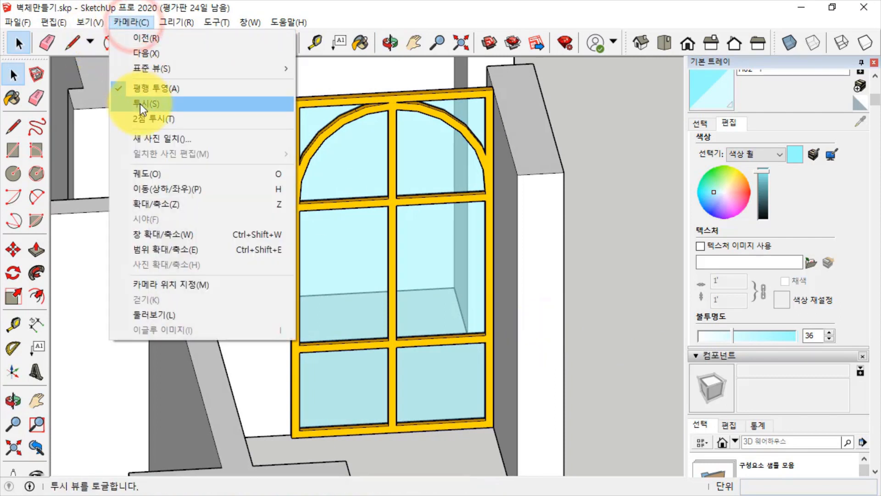
left_click(140, 105)
scroll(377, 281, "up", 6)
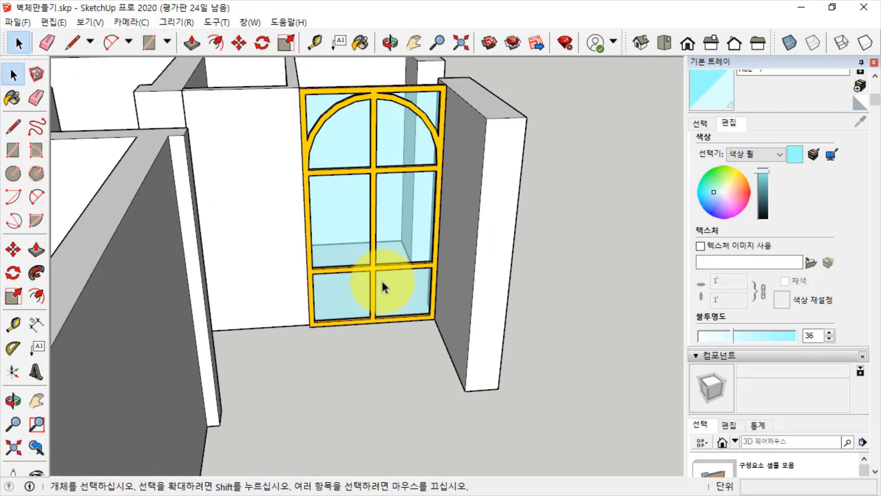
scroll(383, 286, "up", 3)
middle_click_drag(377, 275, 397, 253)
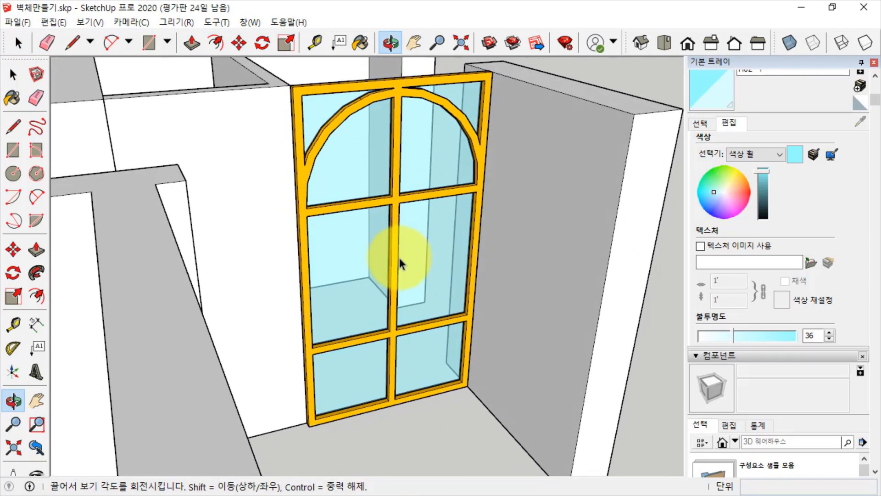
key("space")
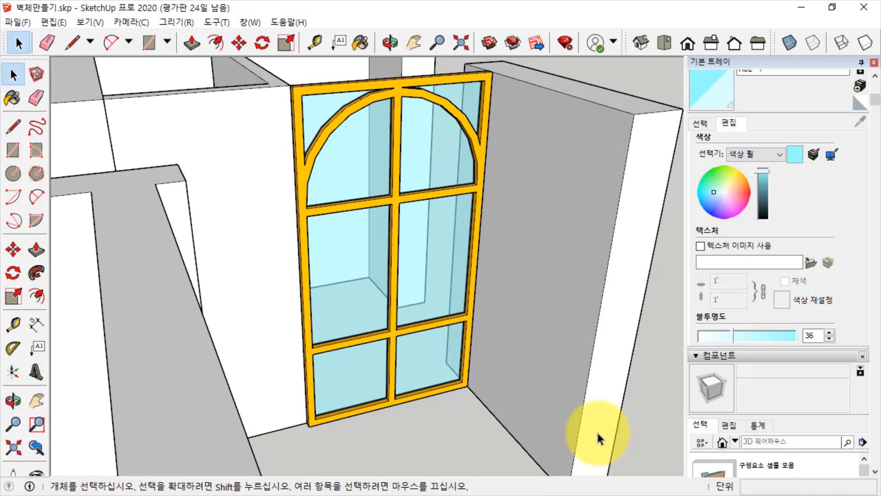
middle_click_drag(448, 289, 446, 309)
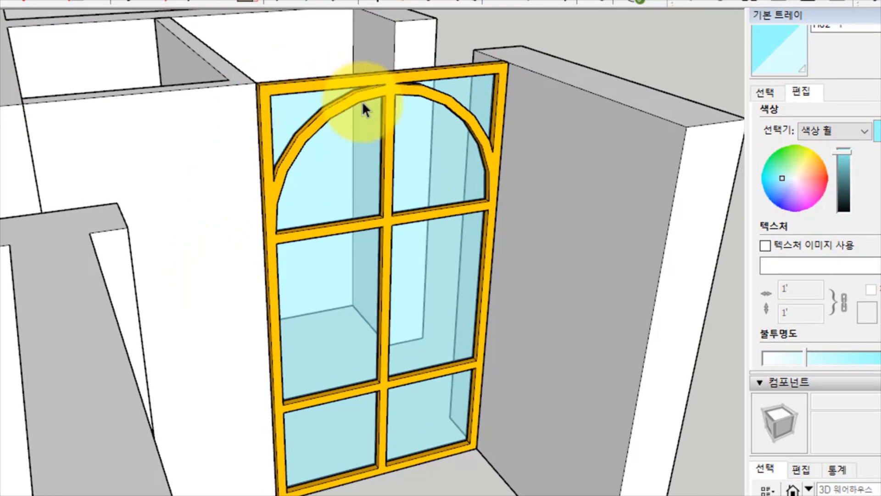
- Select the glass group together with the frame group and make them one component named 중문
left_click(343, 155)
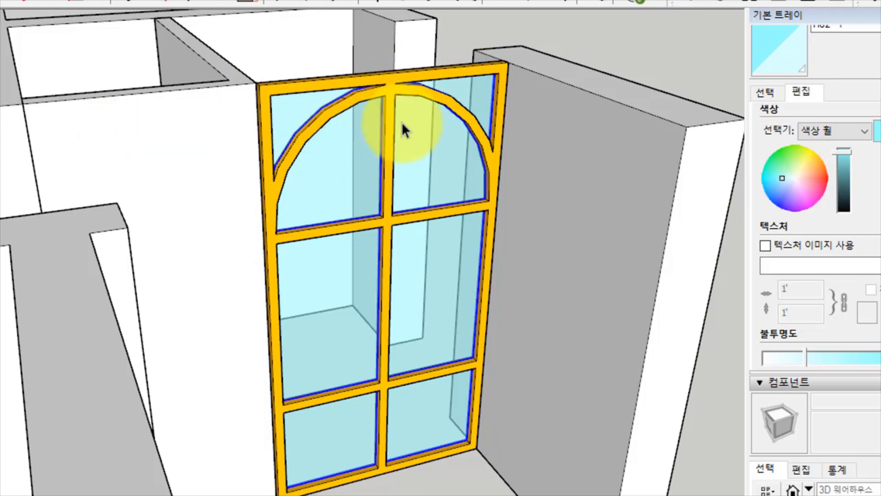
left_click(409, 74, "ctrl")
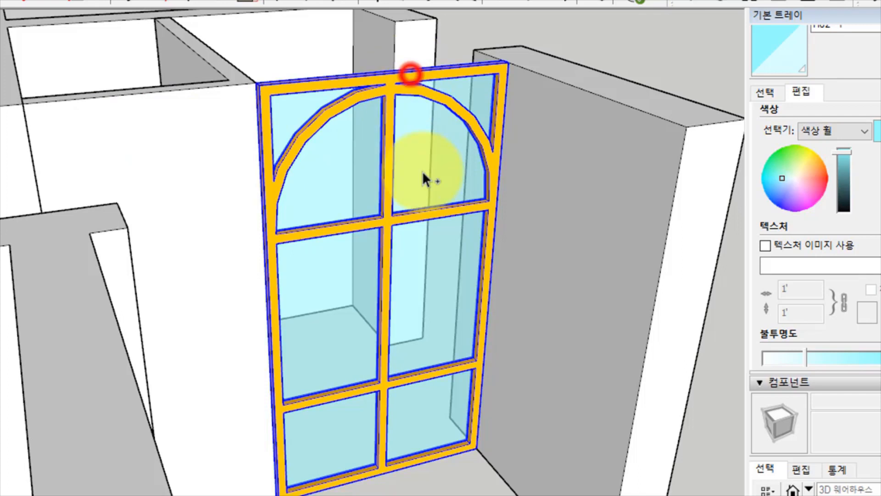
right_click(424, 76)
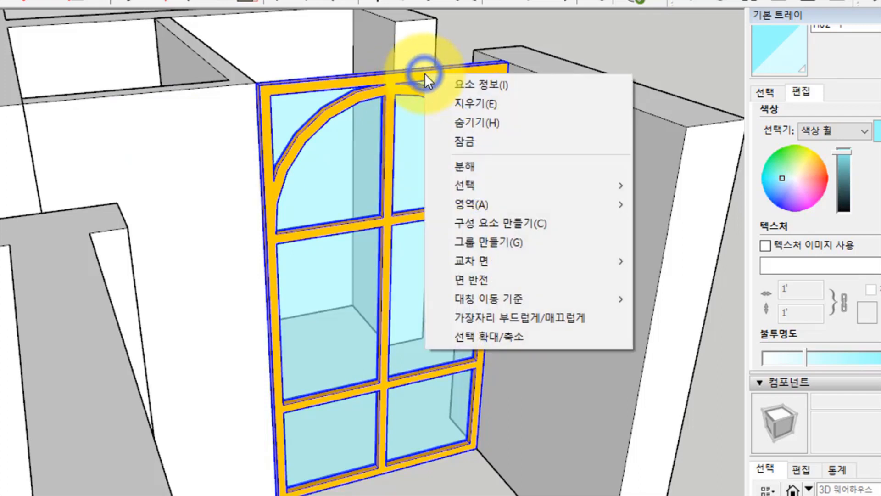
left_click(498, 232)
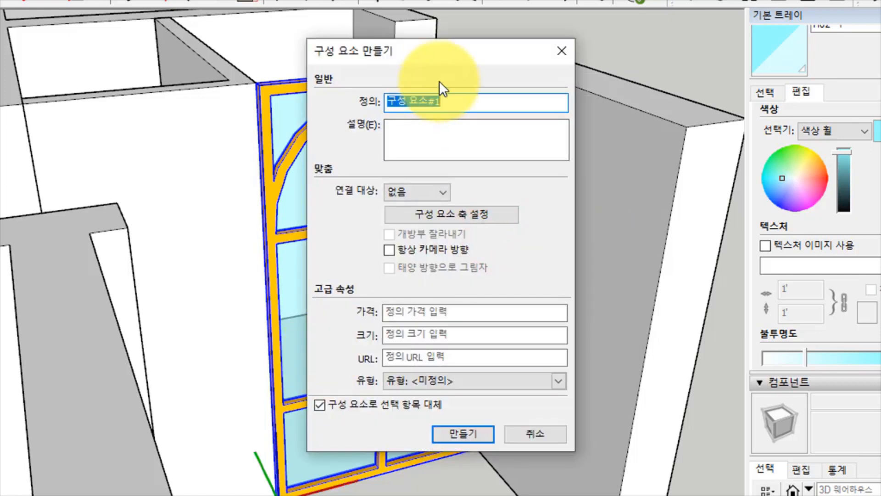
type("창")
key("BackSpace")
key("BackSpace")
key("BackSpace")
type("중문")
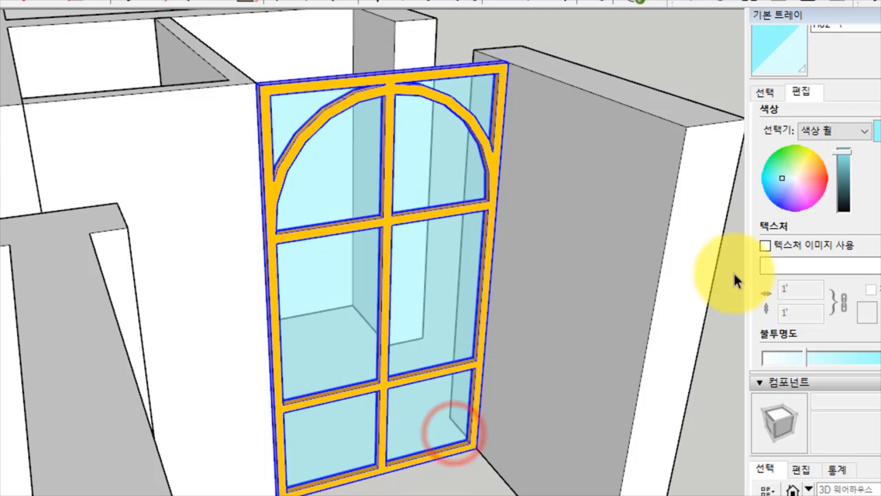
- Collapse the material settings and enlarge the list of in-model components to show the 중문 entry
scroll(813, 183, "up", 2)
left_click(694, 86)
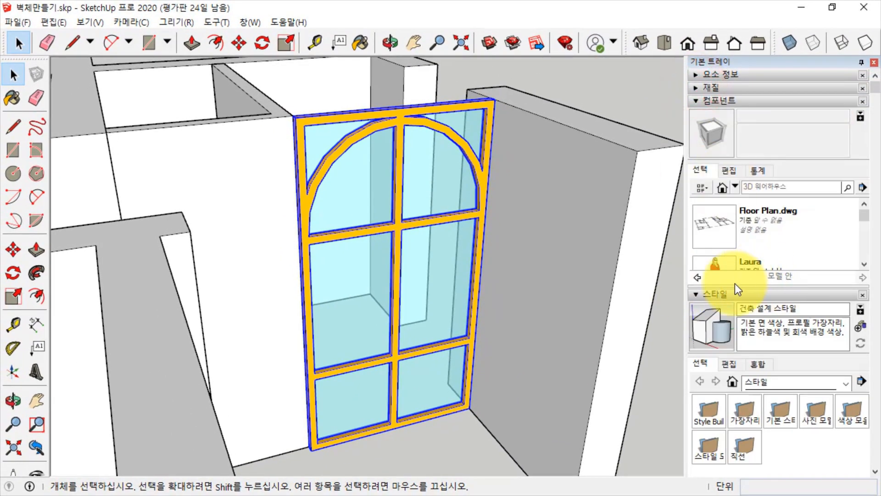
left_click_drag(736, 287, 736, 366)
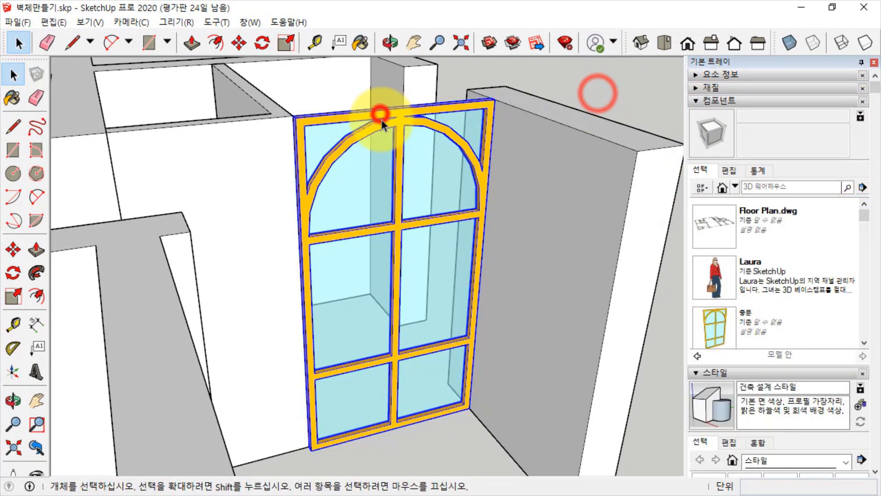
- Move the 중문 component by 50 mm in its wall opening
left_click(14, 249)
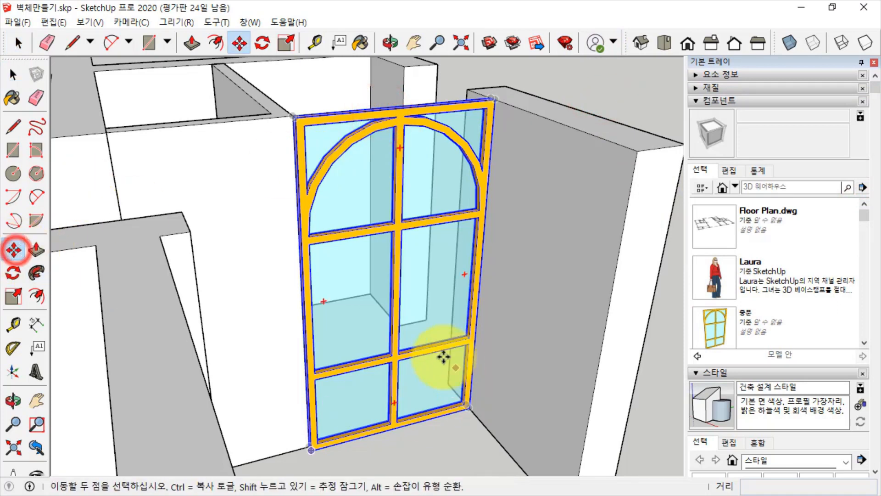
scroll(448, 362, "down", 3)
left_click(606, 93)
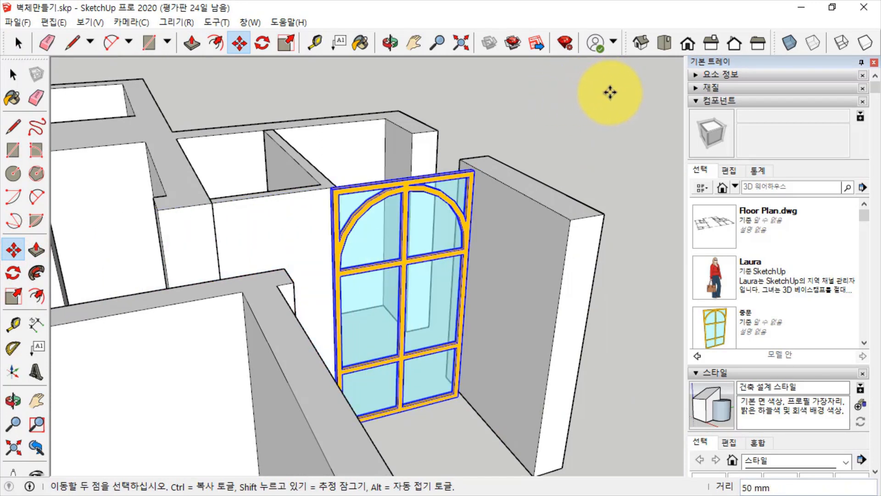
left_click(610, 92)
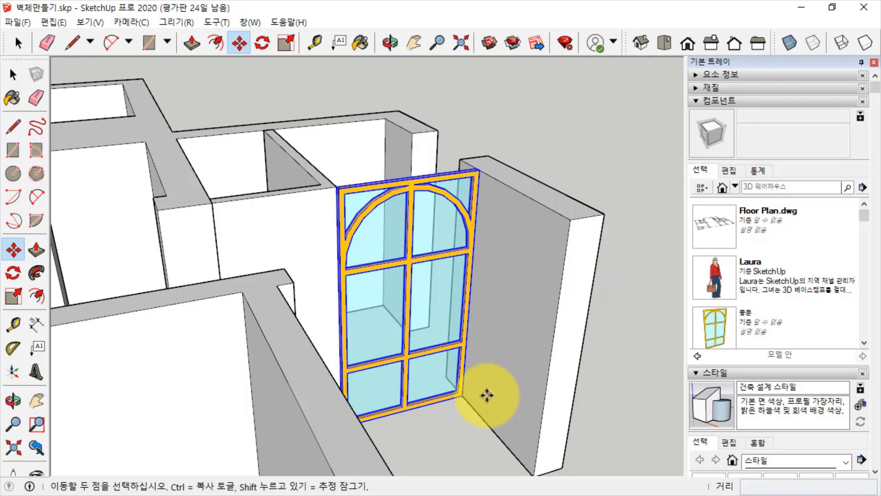
scroll(486, 398, "up", 1)
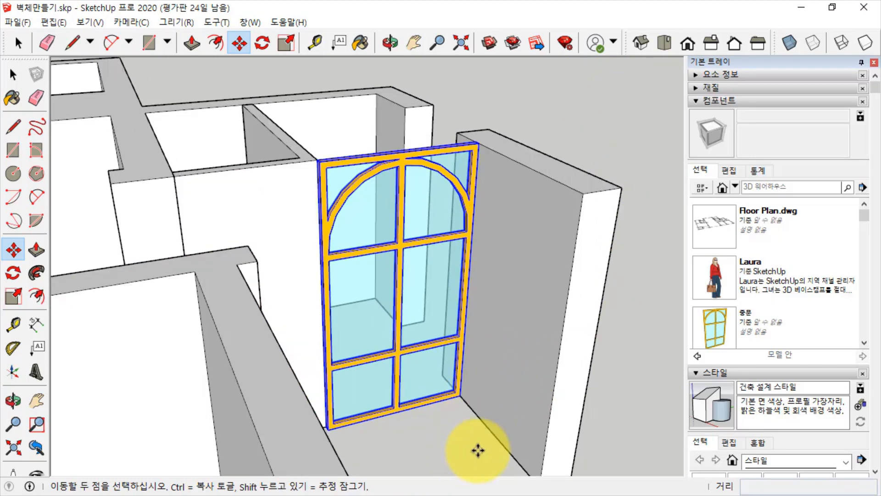